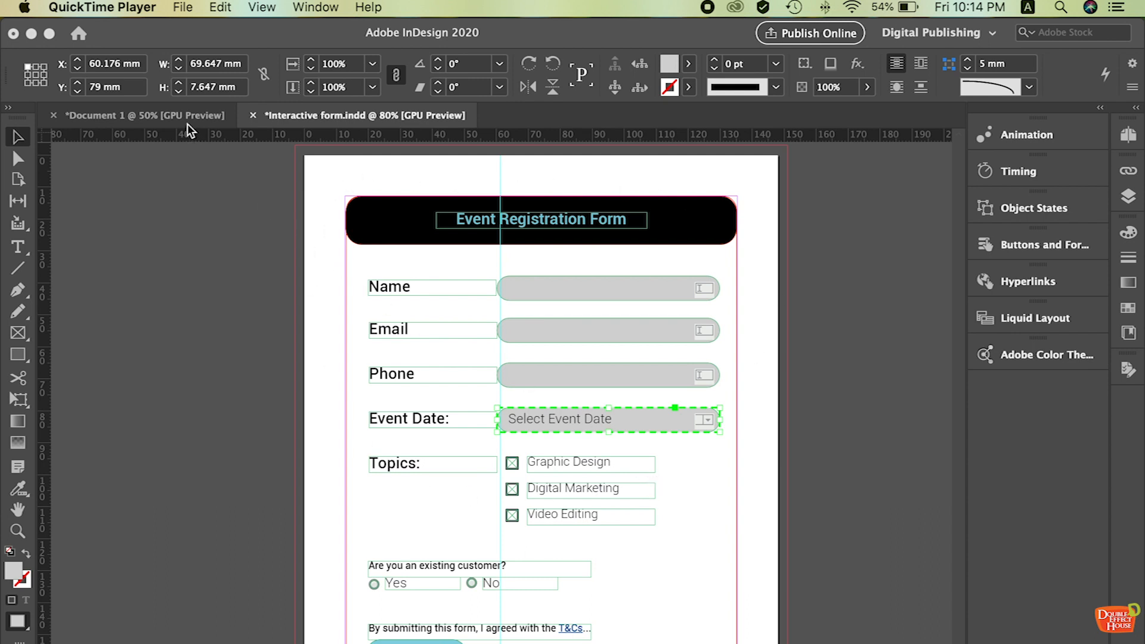
- Switch to Document 1 and delete all the existing objects from its page
{"action": "left_click", "coordinate": [217, 145]}
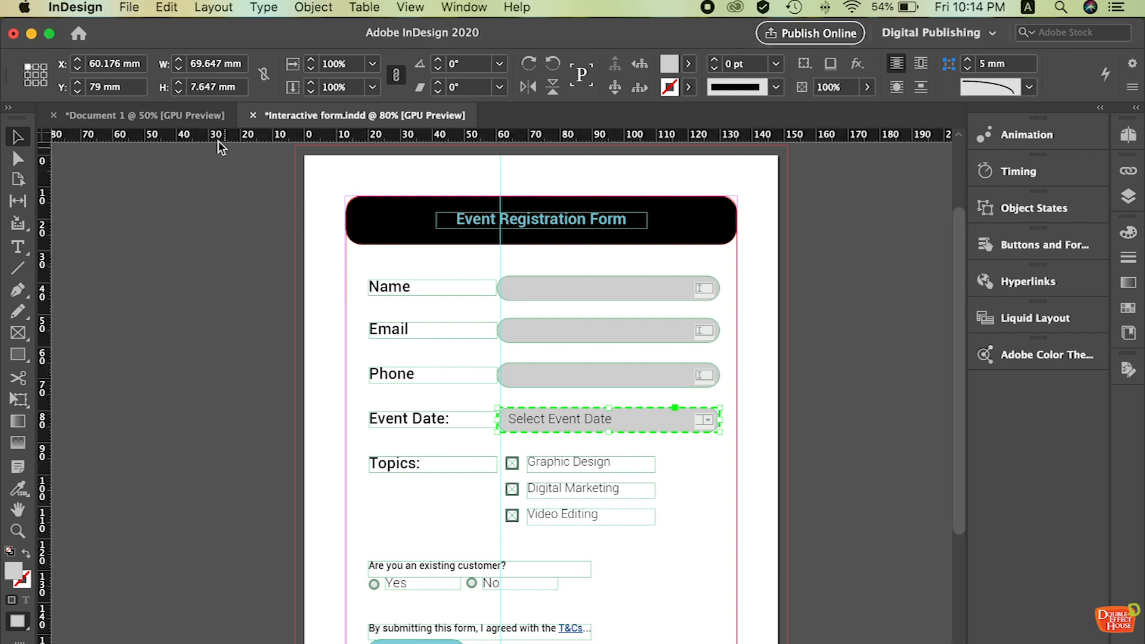
{"action": "left_click", "coordinate": [185, 120]}
{"action": "left_click", "coordinate": [523, 208]}
{"action": "key", "text": "Delete"}
{"action": "left_click_drag", "start_coordinate": [317, 225], "coordinate": [588, 636]}
{"action": "key", "text": "Delete"}
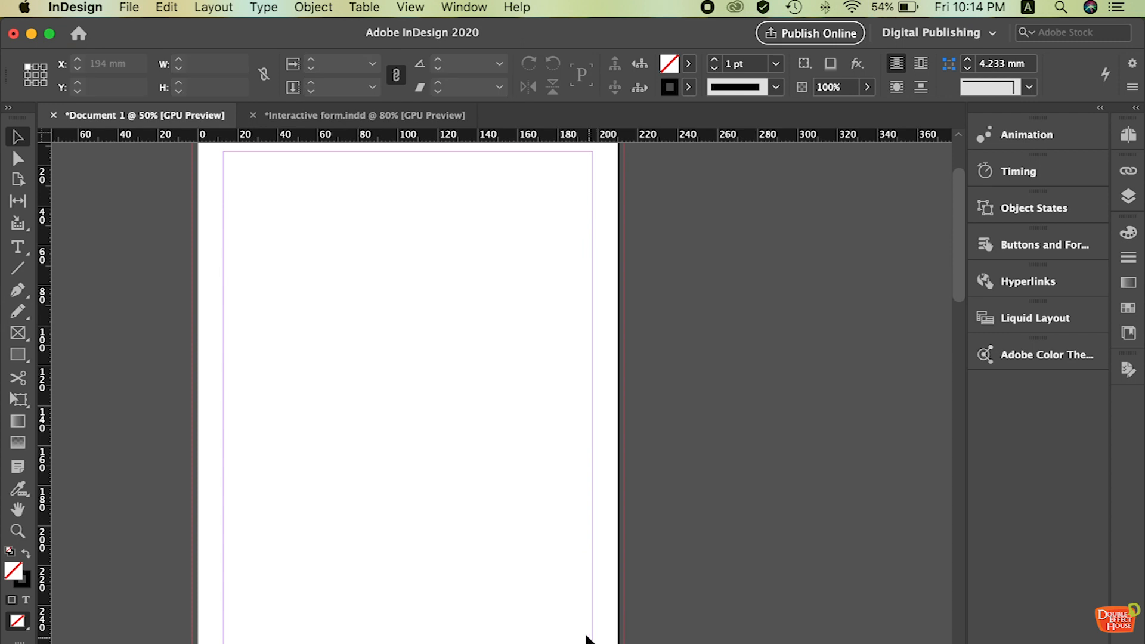
- Create a text frame about 174 by 16 mm just below the page's top margin, containing the title "Event Registration Form"
{"action": "scroll", "coordinate": [580, 432], "scroll_direction": "left", "scroll_amount": 5}
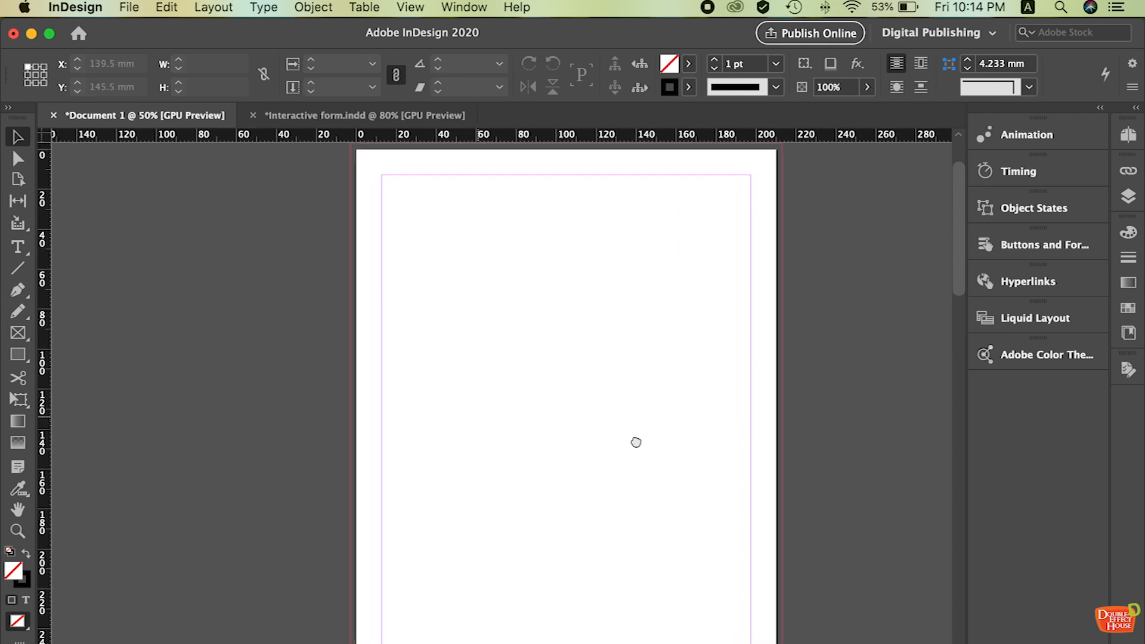
{"action": "key", "text": "super+equal"}
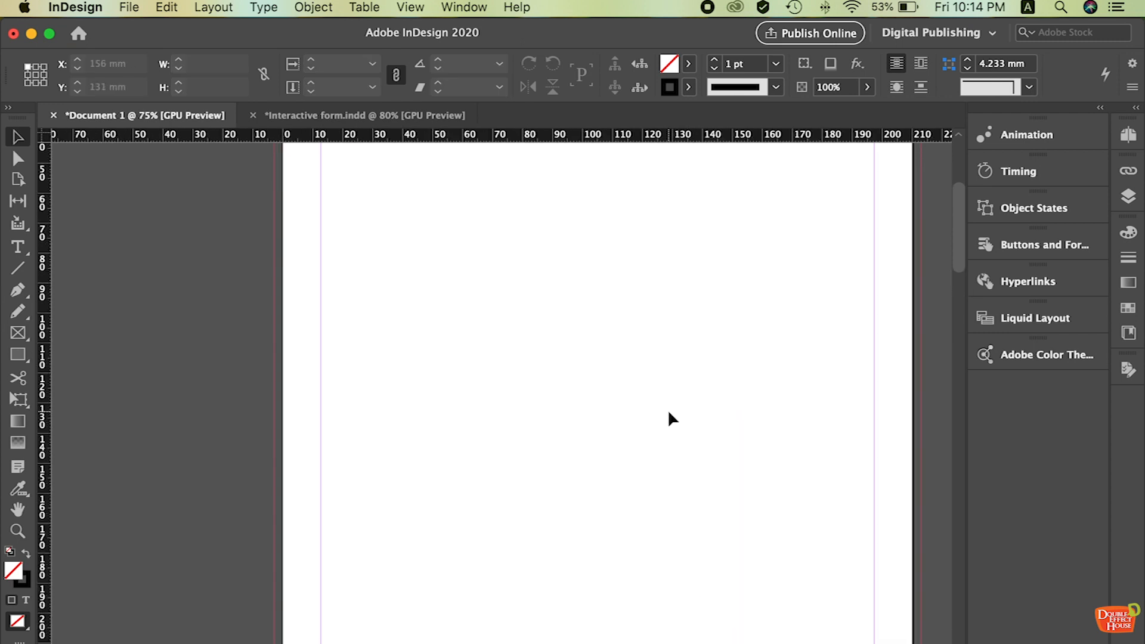
{"action": "left_click_drag", "start_coordinate": [660, 339], "coordinate": [624, 493]}
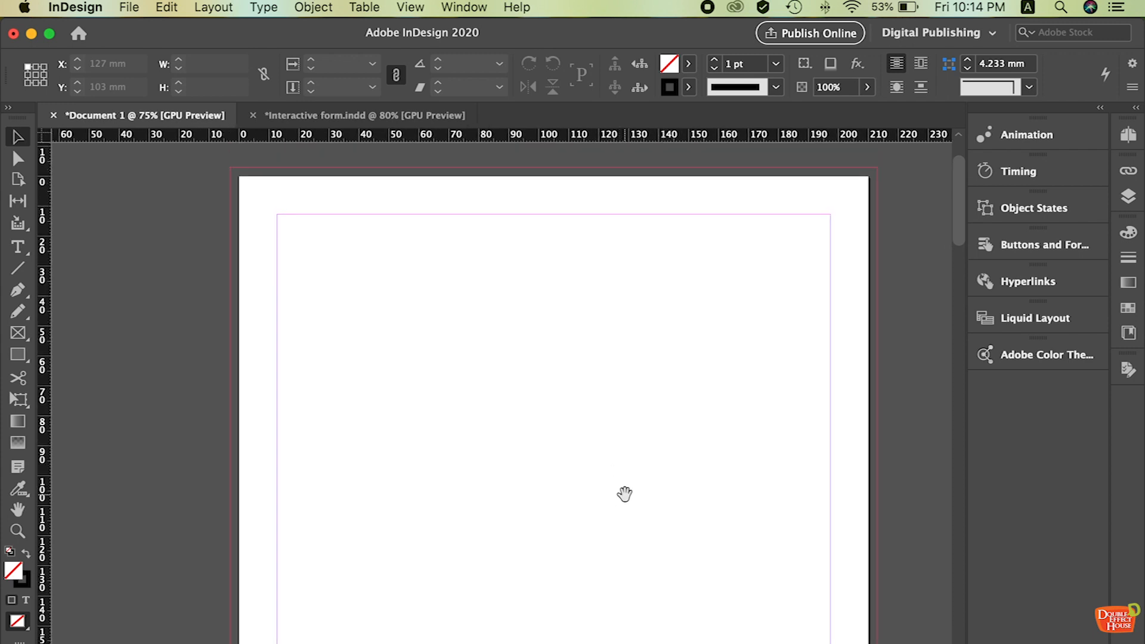
{"action": "left_click", "coordinate": [18, 247]}
{"action": "left_click_drag", "start_coordinate": [297, 238], "coordinate": [820, 286]}
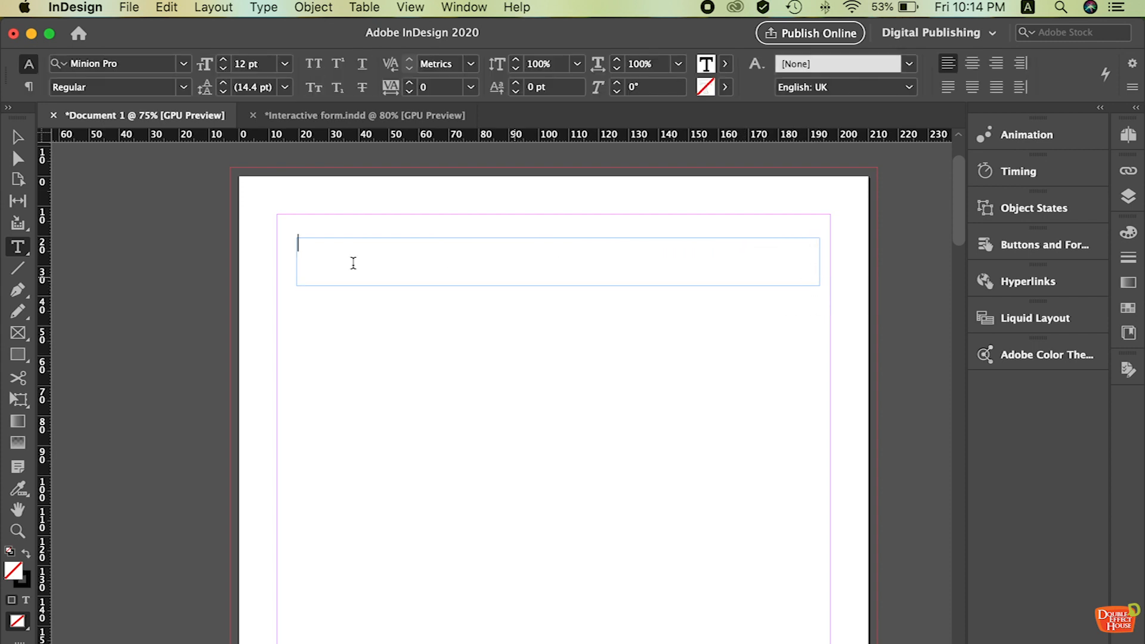
{"action": "type", "text": "Even"}
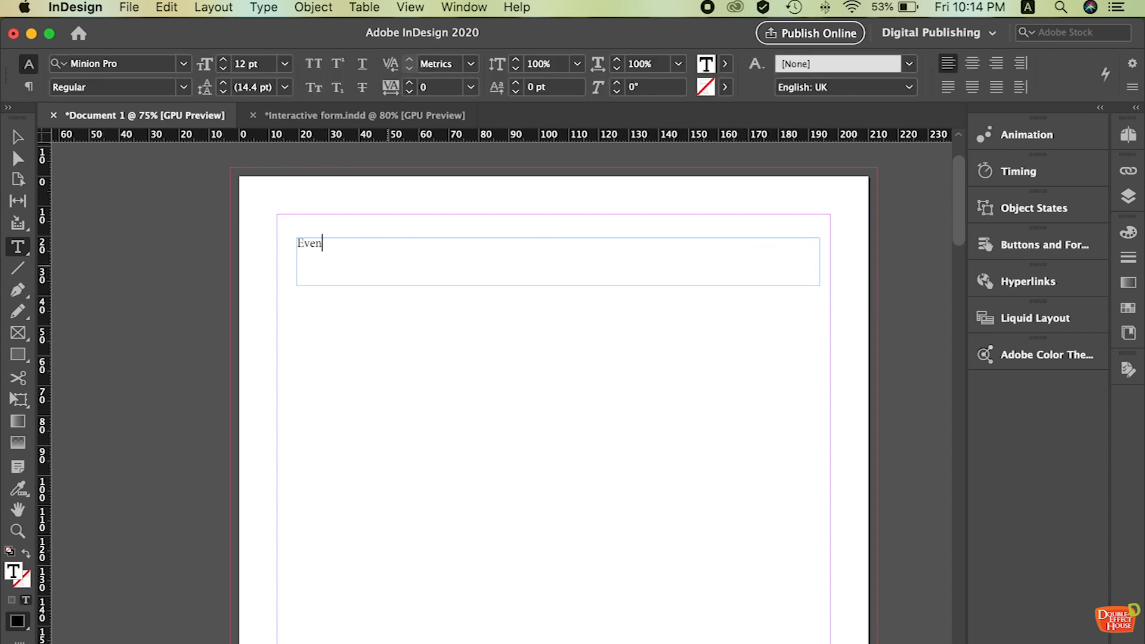
{"action": "type", "text": "t Resg"}
{"action": "double_click", "coordinate": [331, 244]}
{"action": "type", "text": "Re"}
{"action": "type", "text": "tion Form"}
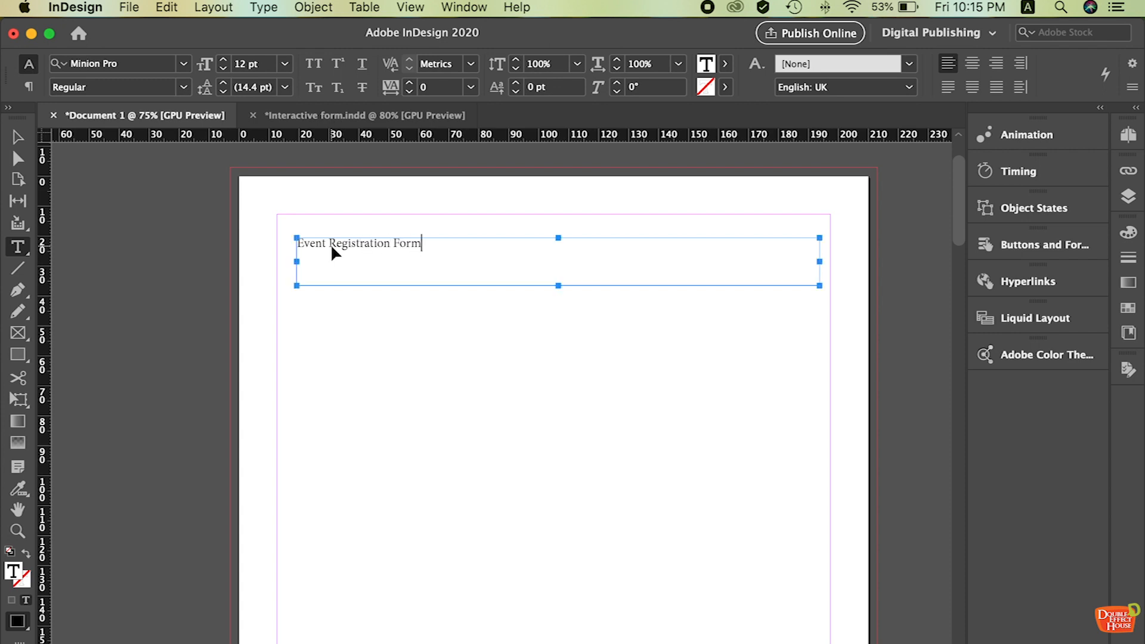
- Set the title text in the Impact font at 36 pt
{"action": "triple_click", "coordinate": [330, 243]}
{"action": "key", "text": "super+t"}
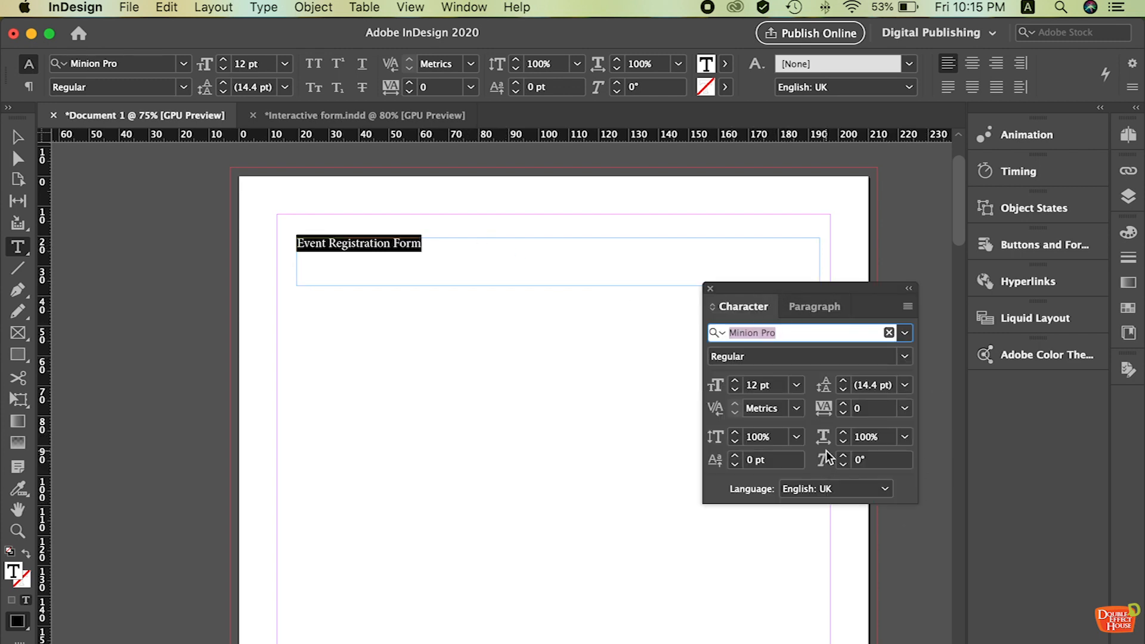
{"action": "left_click", "coordinate": [905, 334]}
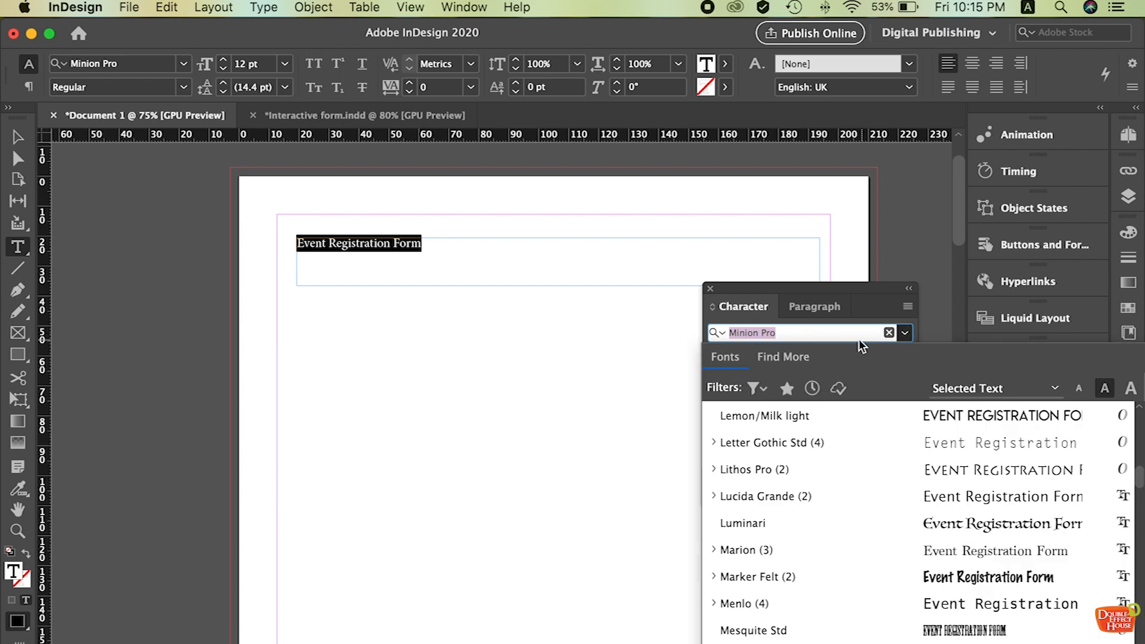
{"action": "left_click", "coordinate": [814, 337]}
{"action": "type", "text": "I"}
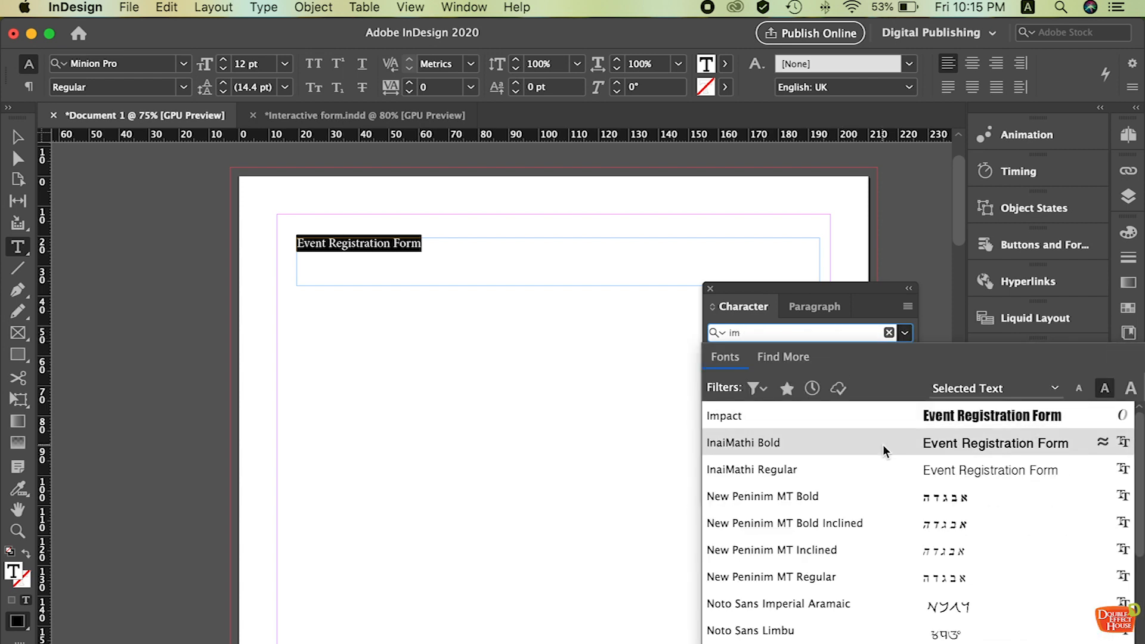
{"action": "left_click", "coordinate": [915, 421]}
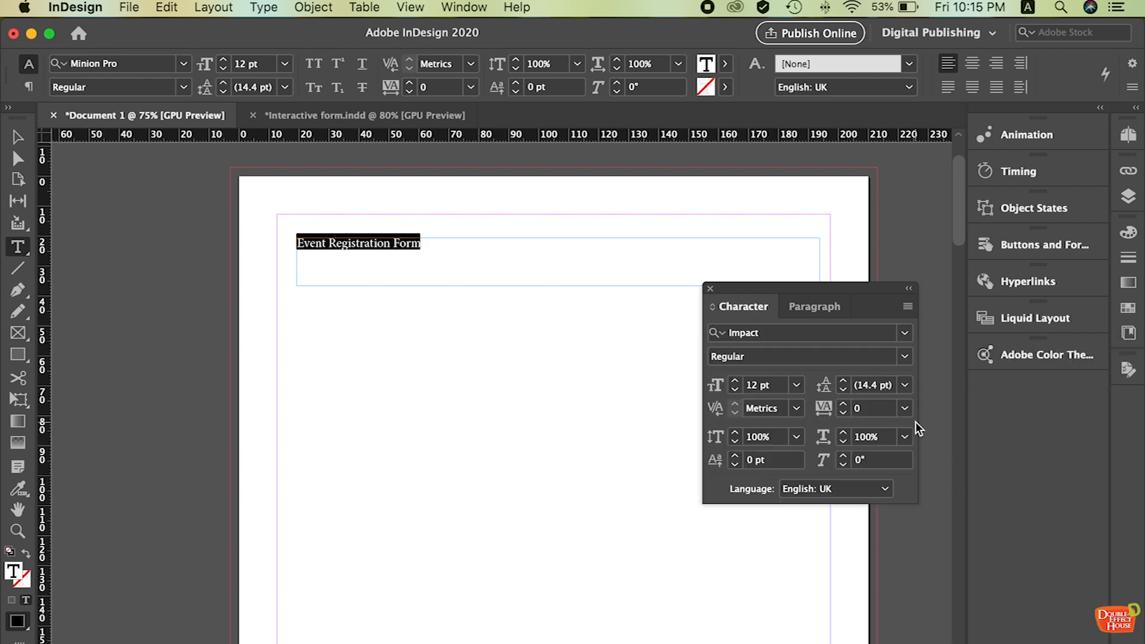
{"action": "left_click", "coordinate": [796, 385]}
{"action": "left_click", "coordinate": [776, 615]}
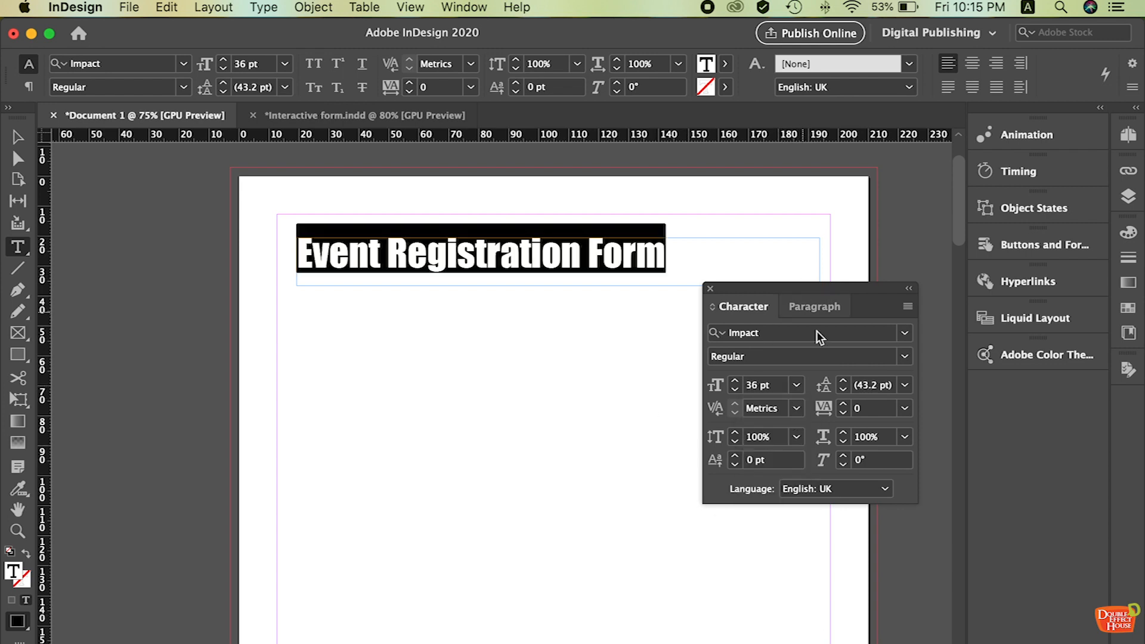
- Set the title's tracking to 50 and centre-align its text
{"action": "left_click", "coordinate": [905, 408]}
{"action": "left_click", "coordinate": [877, 606]}
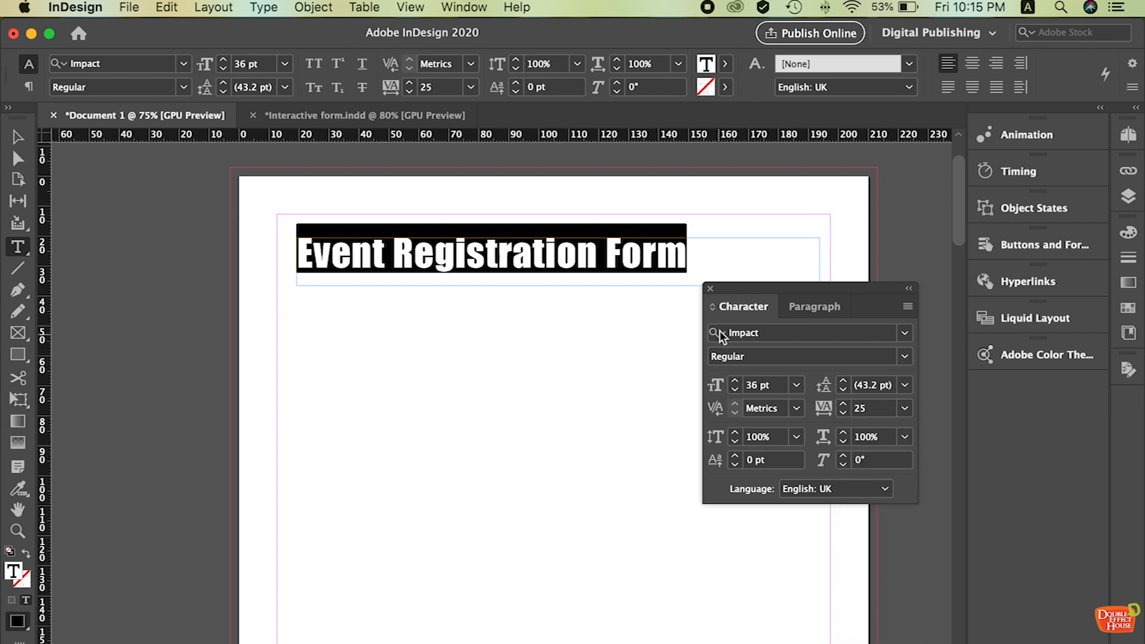
{"action": "left_click", "coordinate": [906, 408]}
{"action": "left_click", "coordinate": [876, 625]}
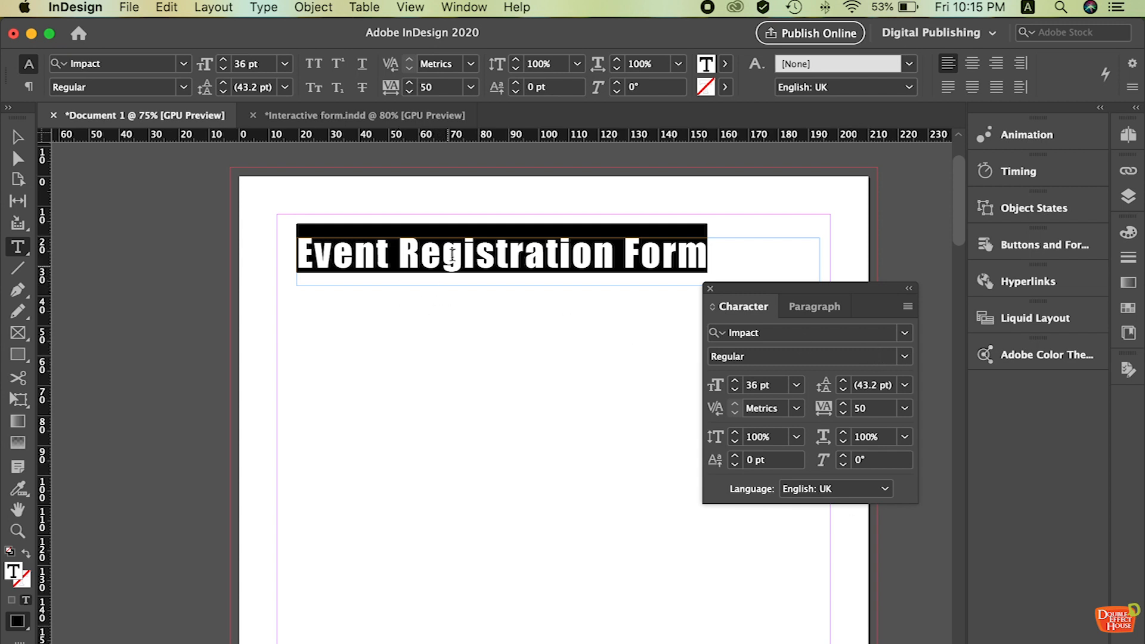
{"action": "left_click", "coordinate": [824, 310]}
{"action": "left_click", "coordinate": [740, 335]}
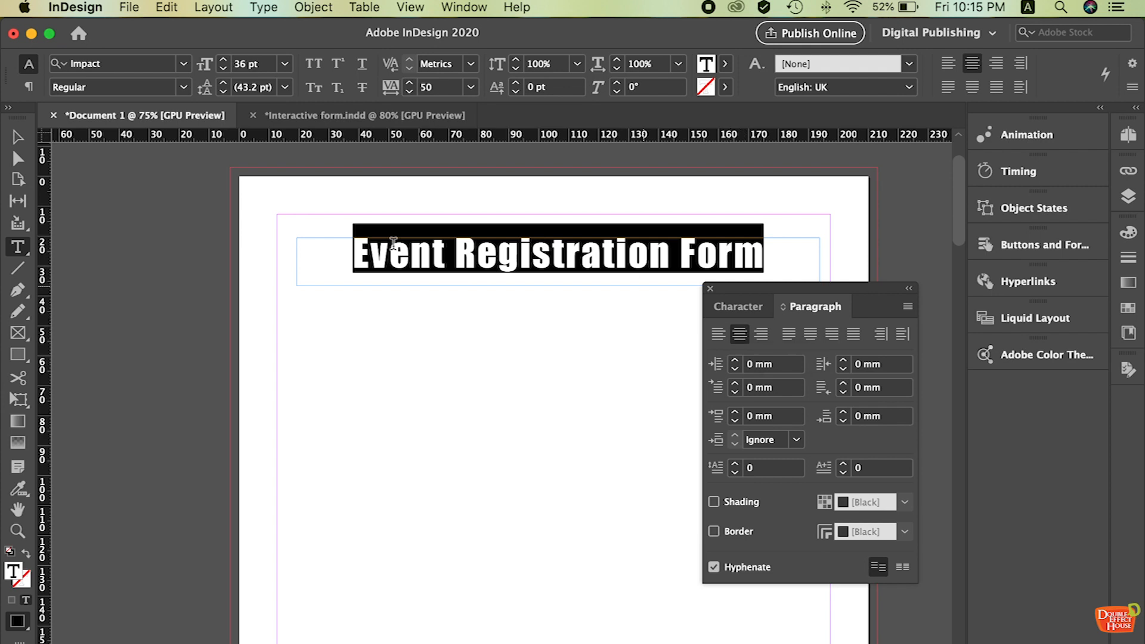
- Fit the title frame to its text and centre it horizontally on the page, about 25 mm from the page's top edge
{"action": "left_click", "coordinate": [18, 137]}
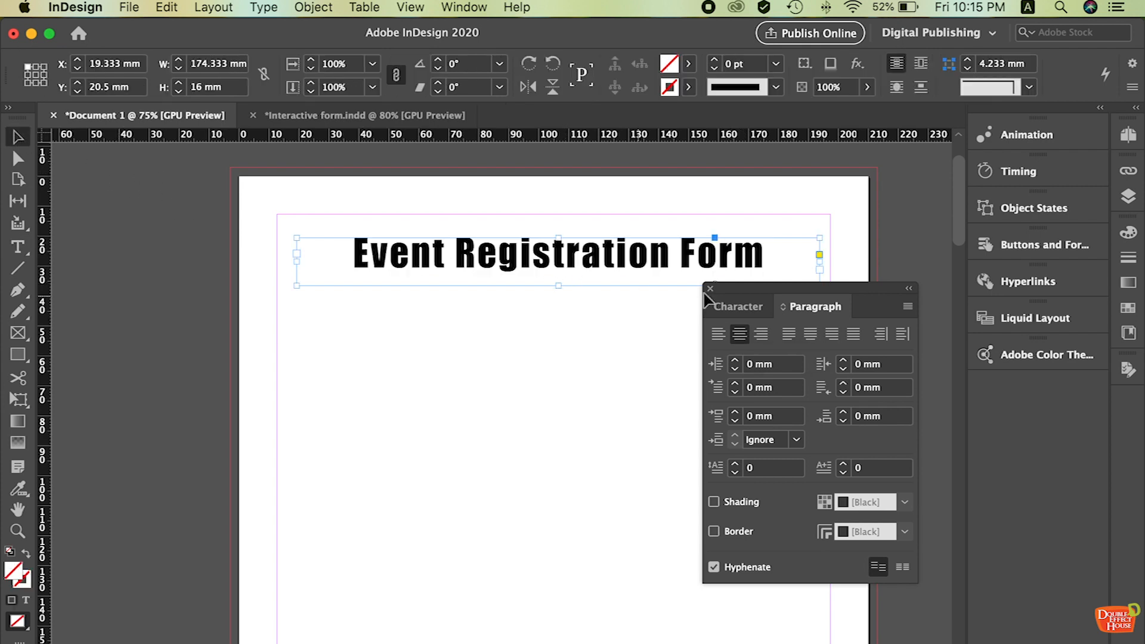
{"action": "left_click_drag", "start_coordinate": [862, 289], "coordinate": [902, 335]}
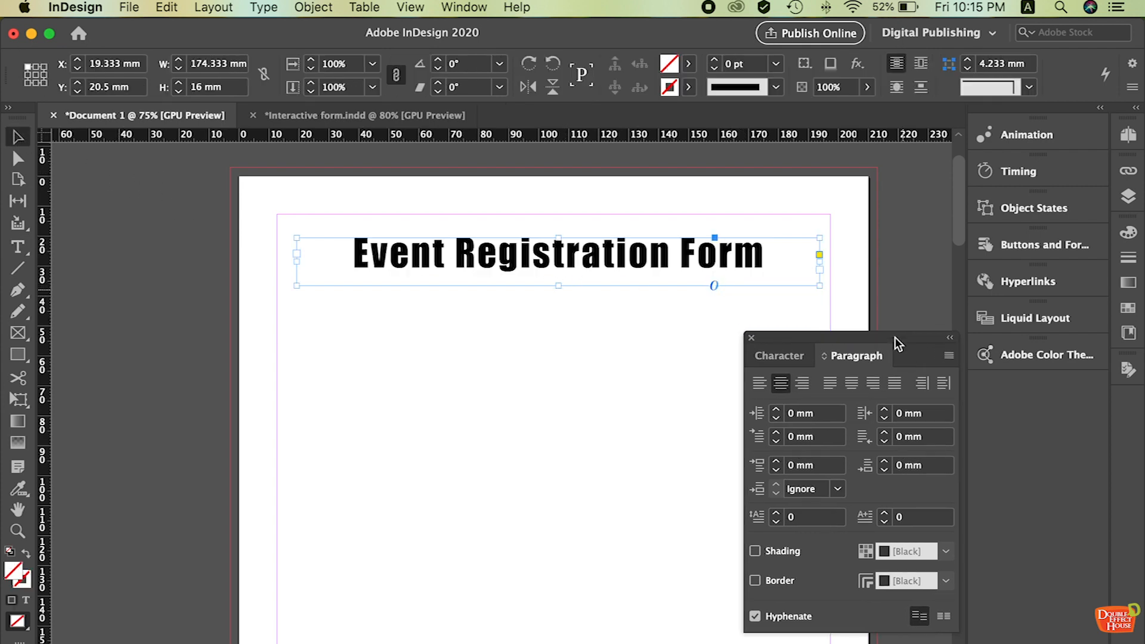
{"action": "double_click", "coordinate": [823, 290]}
{"action": "mouse_move", "coordinate": [616, 263]}
{"action": "left_mouse_down"}
{"action": "mouse_move", "coordinate": [616, 275]}
{"action": "mouse_move", "coordinate": [601, 269]}
{"action": "left_mouse_up"}
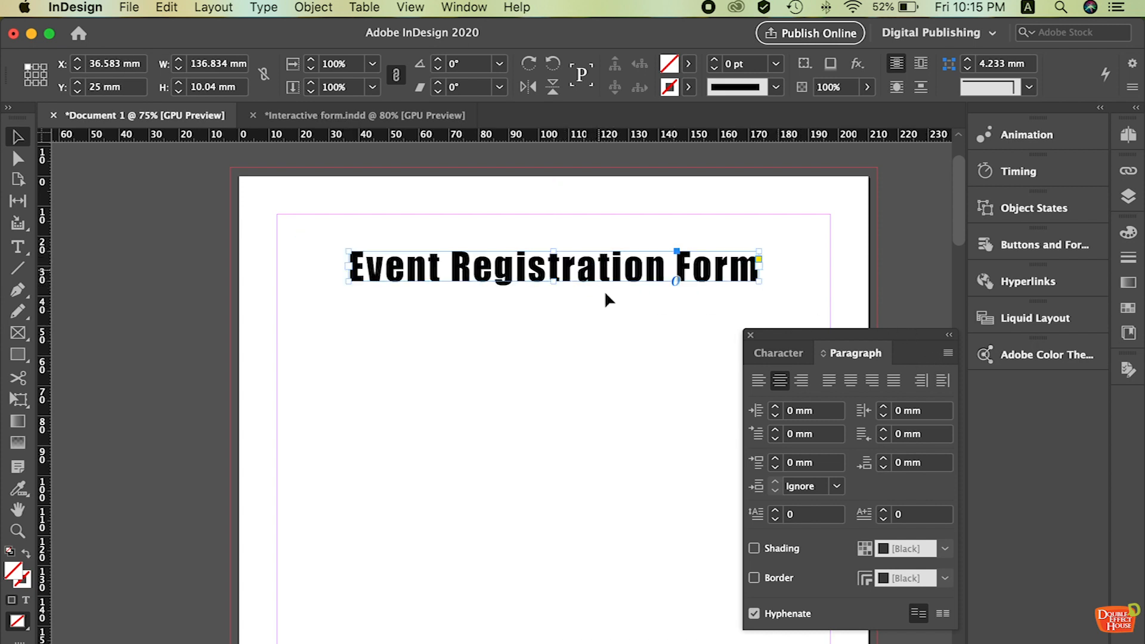
{"action": "left_click", "coordinate": [632, 361]}
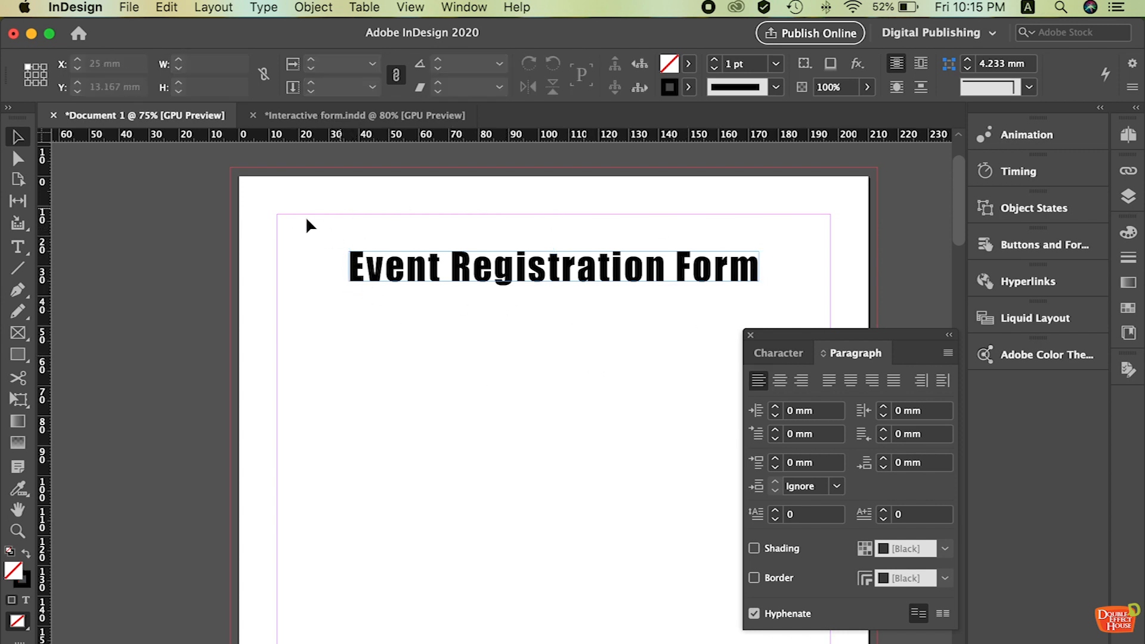
{"action": "left_click_drag", "start_coordinate": [918, 345], "coordinate": [1017, 300]}
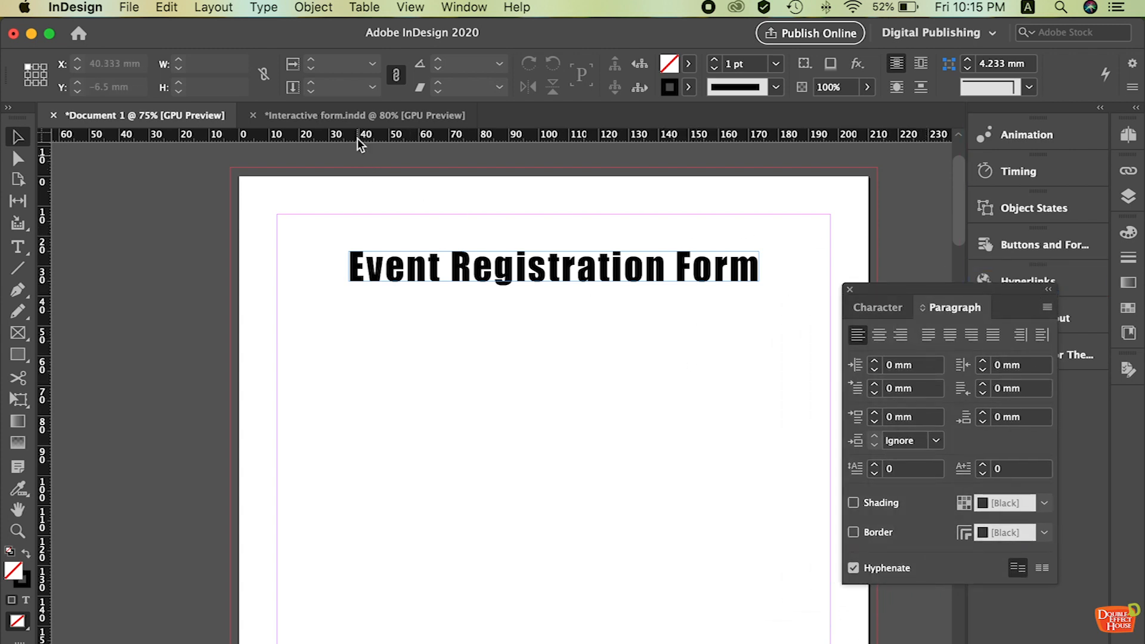
- Add a text frame near the page's left margin below the title, containing "Name:"
{"action": "scroll", "coordinate": [488, 349], "scroll_direction": "down", "scroll_amount": 1}
{"action": "scroll", "coordinate": [489, 346], "scroll_direction": "down", "scroll_amount": 1}
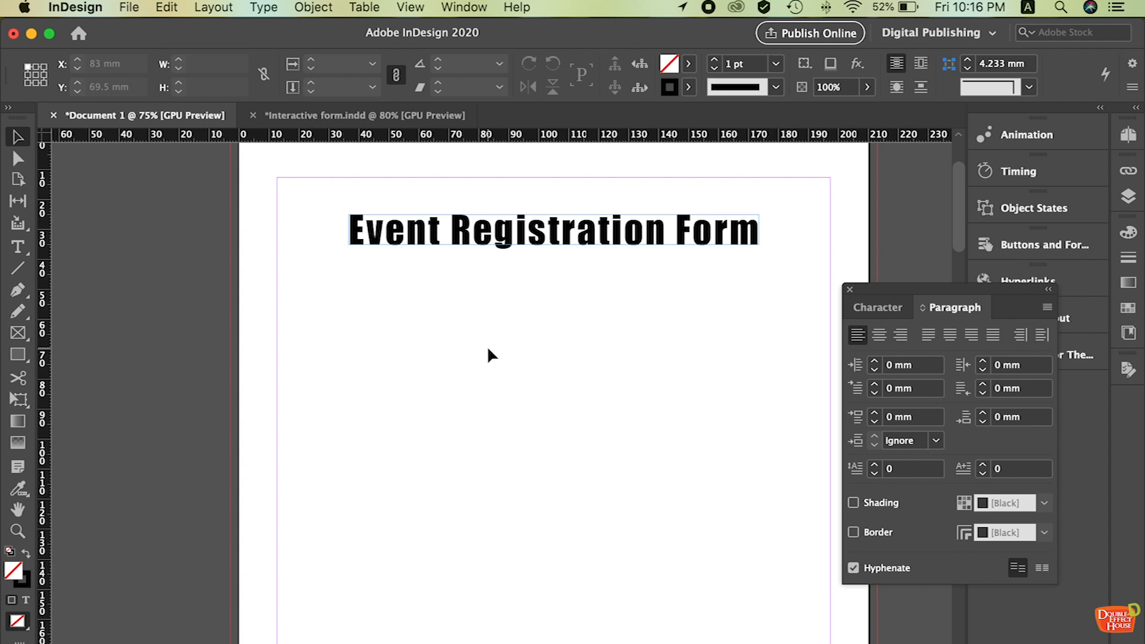
{"action": "left_click", "coordinate": [18, 247]}
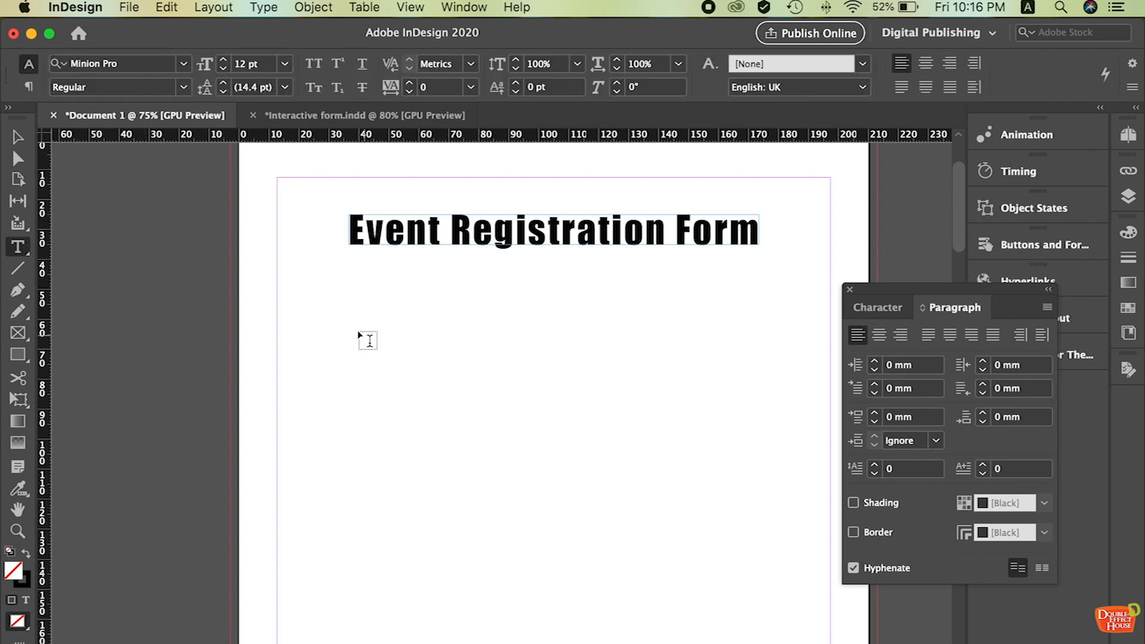
{"action": "left_click_drag", "start_coordinate": [312, 309], "coordinate": [477, 345]}
{"action": "type", "text": "Name"}
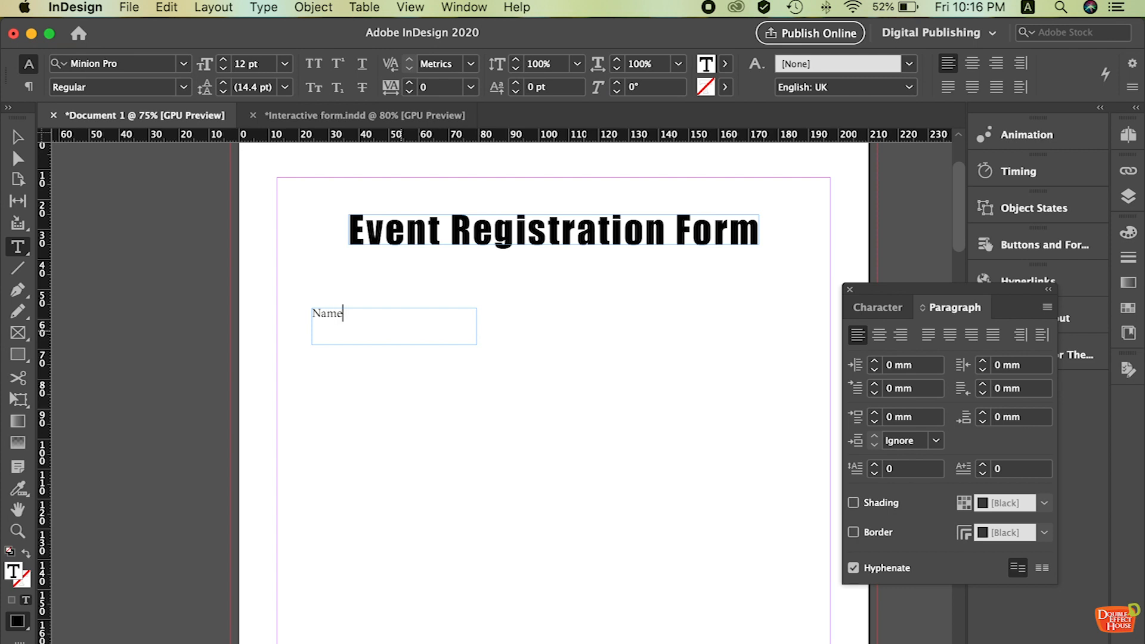
{"action": "type", "text": ":"}
- Change the font of the whole "Name:" label to Impact
{"action": "key", "text": "super+a"}
{"action": "key", "text": "super+t"}
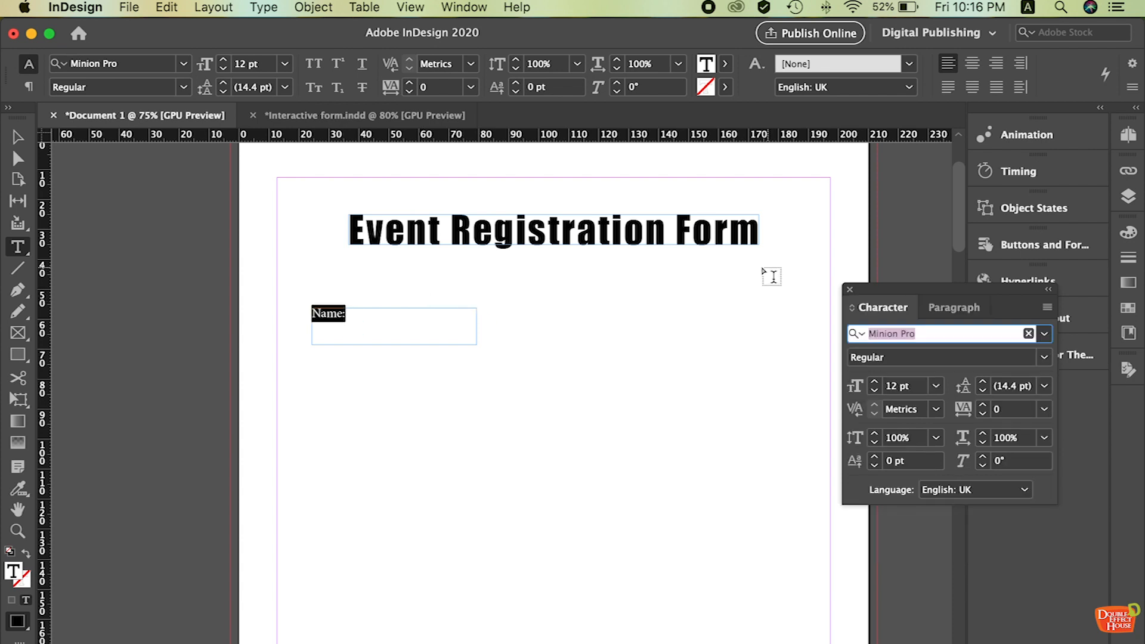
{"action": "type", "text": "im"}
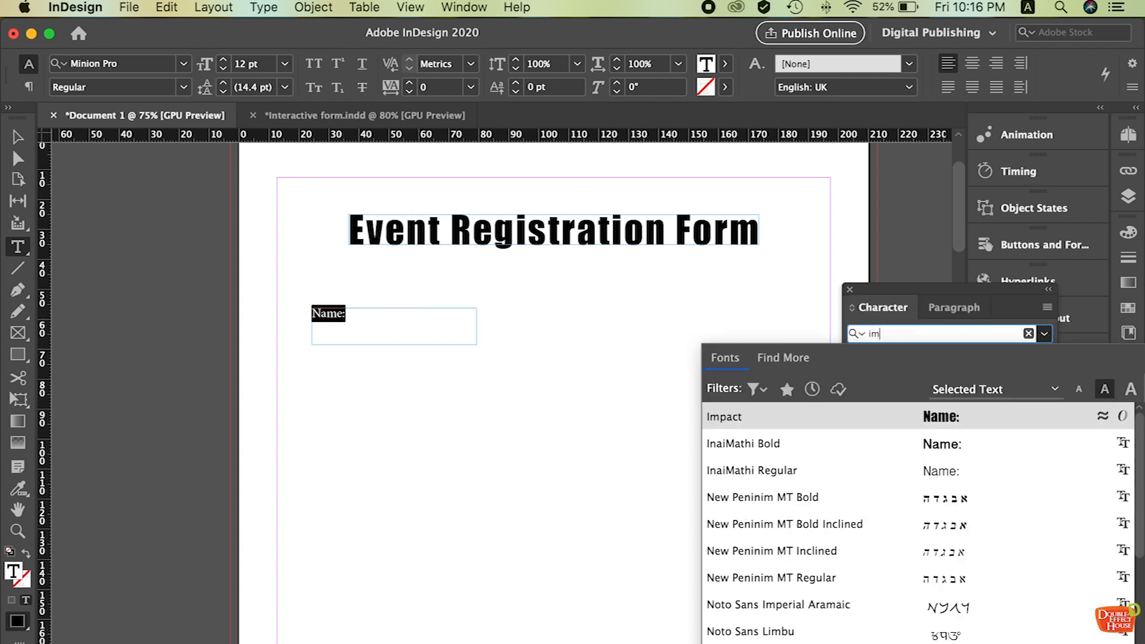
{"action": "left_click", "coordinate": [999, 442]}
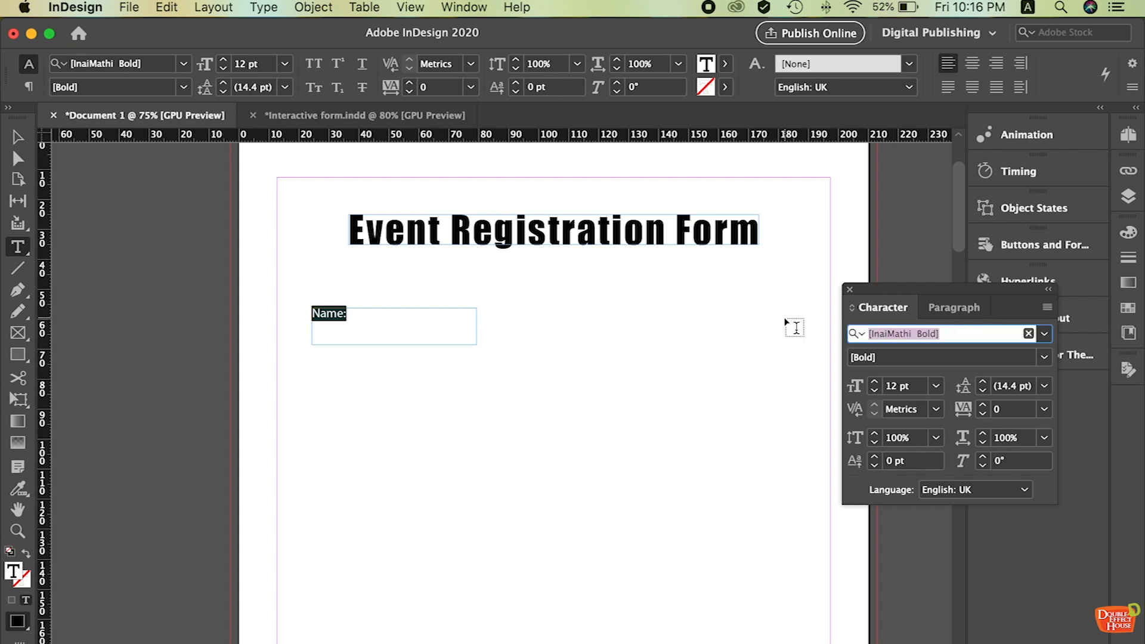
{"action": "type", "text": "imp"}
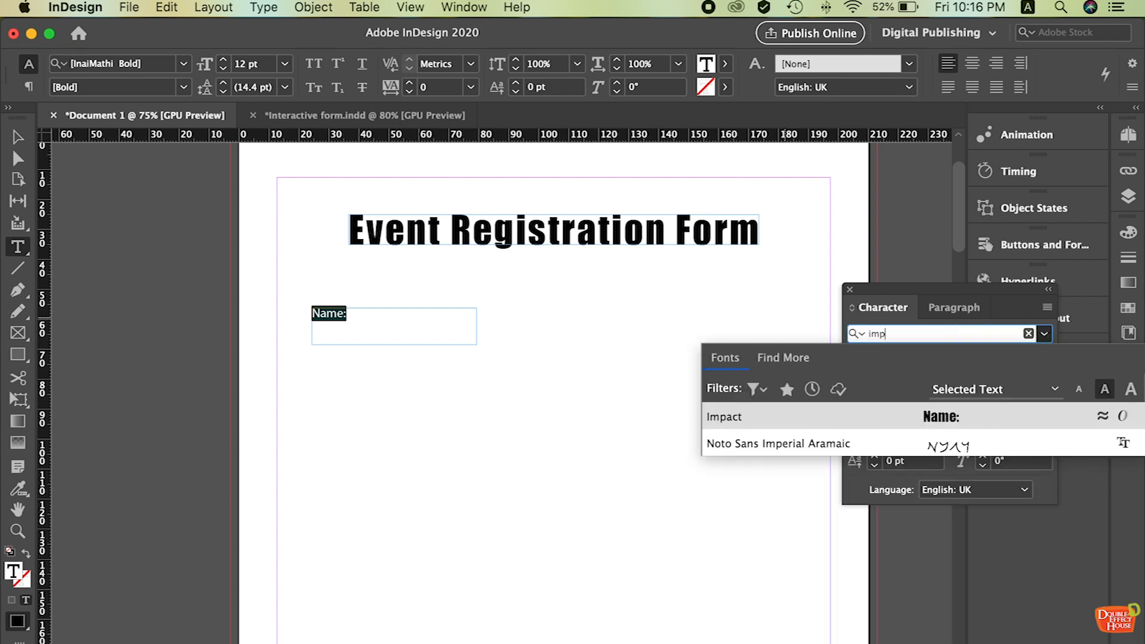
{"action": "left_click", "coordinate": [838, 421]}
- Set the "Name:" label's font size to 18 pt and its tracking to 75
{"action": "left_click", "coordinate": [936, 386]}
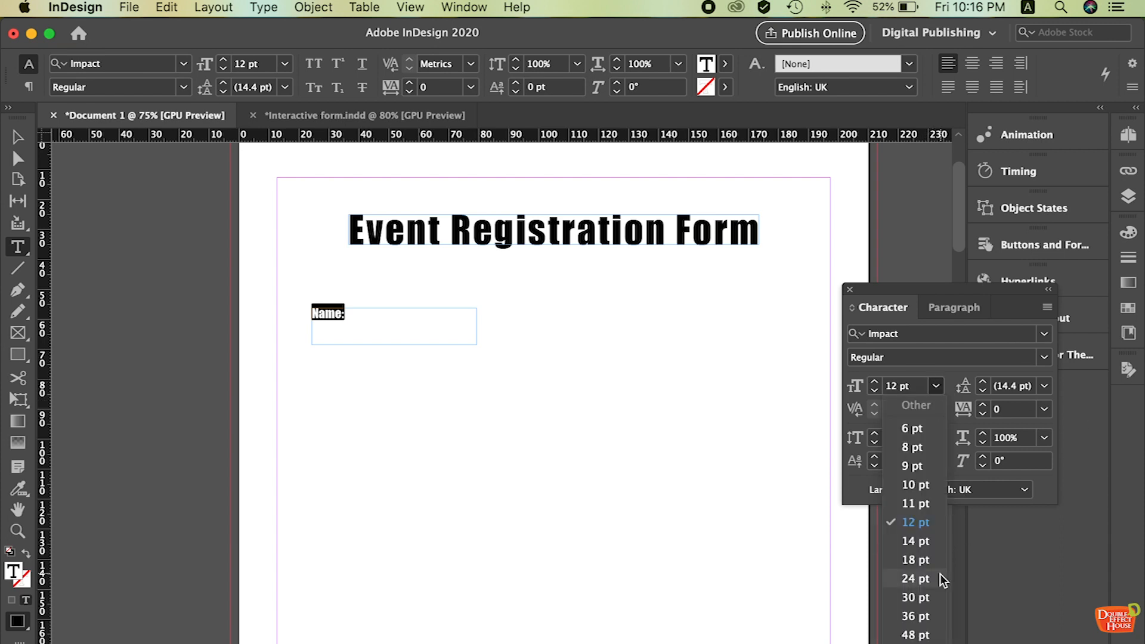
{"action": "left_click", "coordinate": [922, 560]}
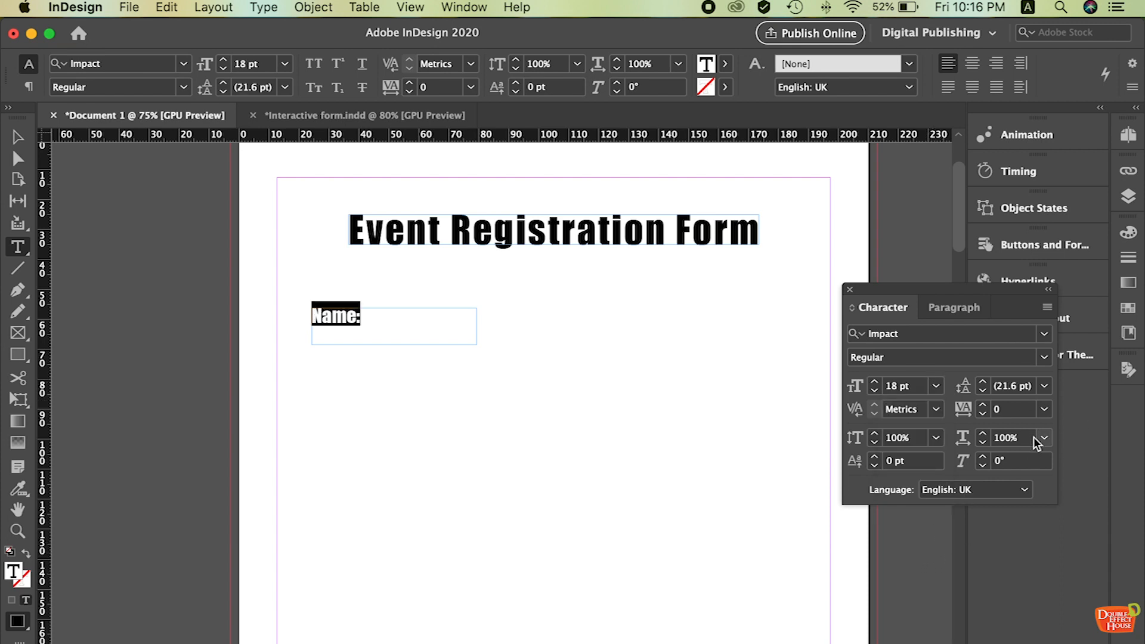
{"action": "left_click", "coordinate": [1045, 409]}
{"action": "left_click", "coordinate": [1021, 639]}
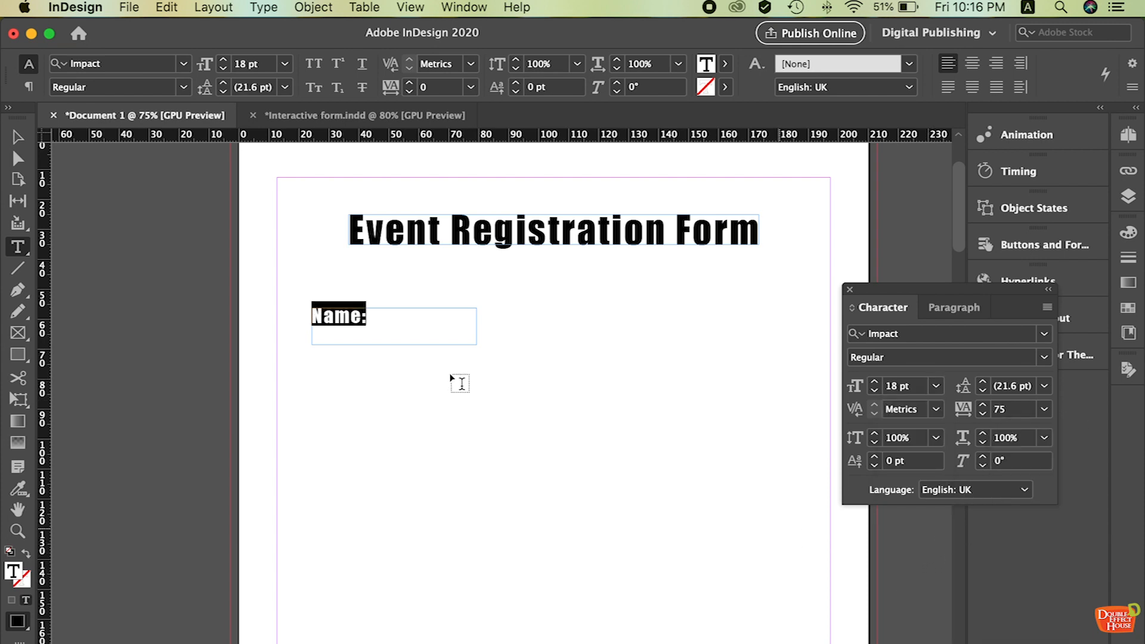
- Insert a tab space before the colon in the "Name:" label and fit the frame to its text
{"action": "left_click", "coordinate": [363, 317]}
{"action": "key", "text": "Tab"}
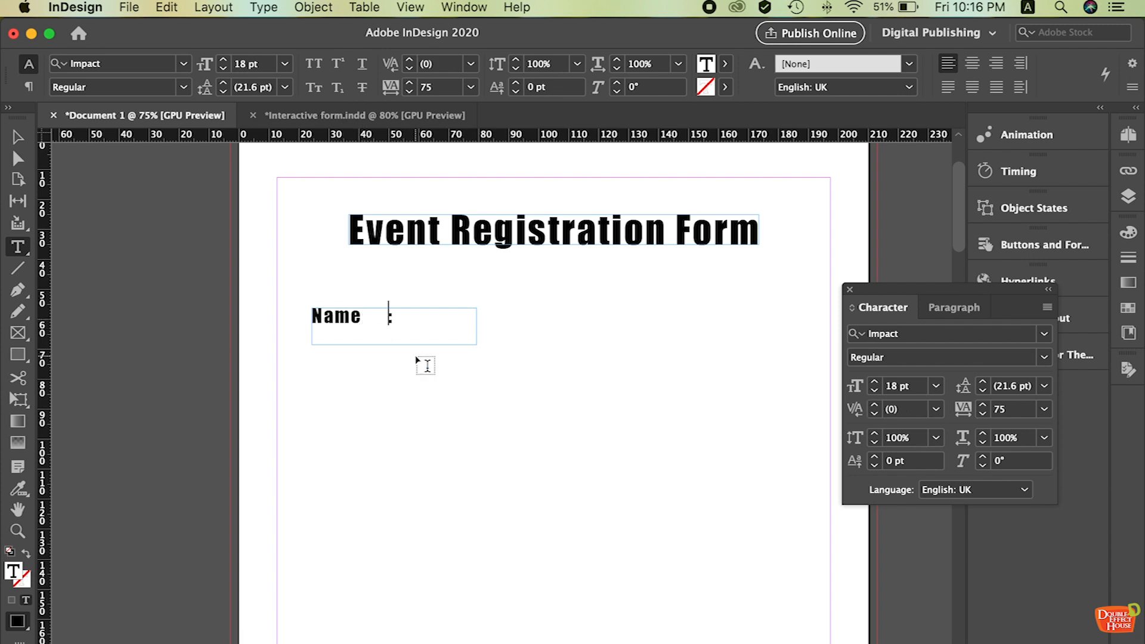
{"action": "left_click", "coordinate": [17, 139]}
{"action": "double_click", "coordinate": [476, 343]}
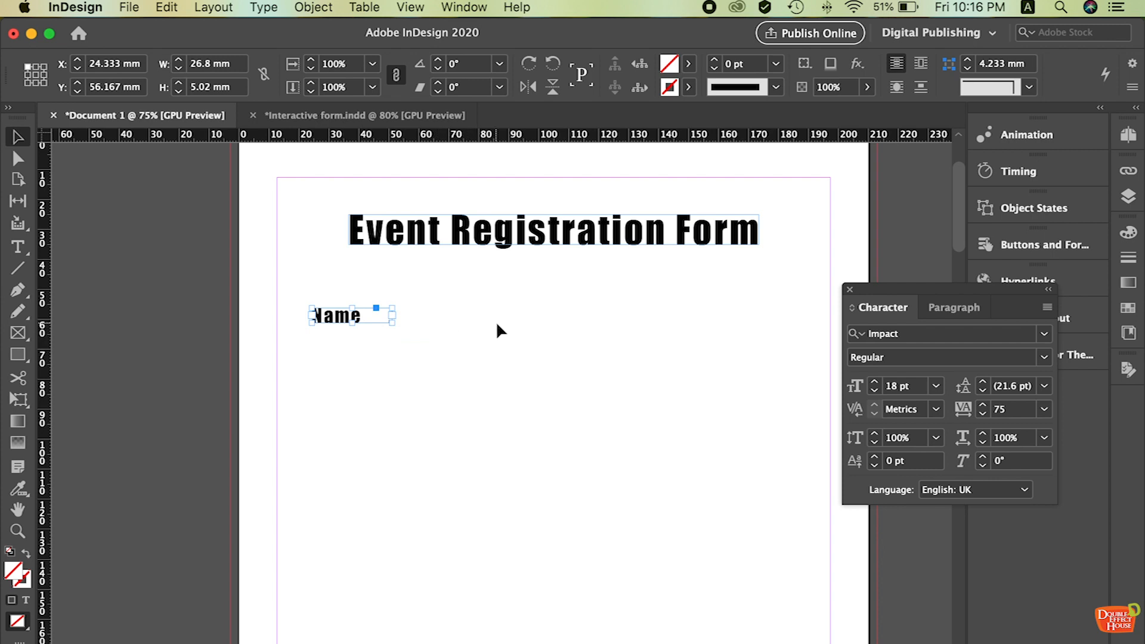
- Duplicate the Name label into a column of four evenly spaced labels, and reword the second as "Email" and the third as "Contact"
{"action": "left_click_drag", "start_coordinate": [351, 317], "coordinate": [381, 530]}
{"action": "double_click", "coordinate": [363, 391]}
{"action": "left_click_drag", "start_coordinate": [389, 389], "coordinate": [321, 388]}
{"action": "type", "text": "Email :"}
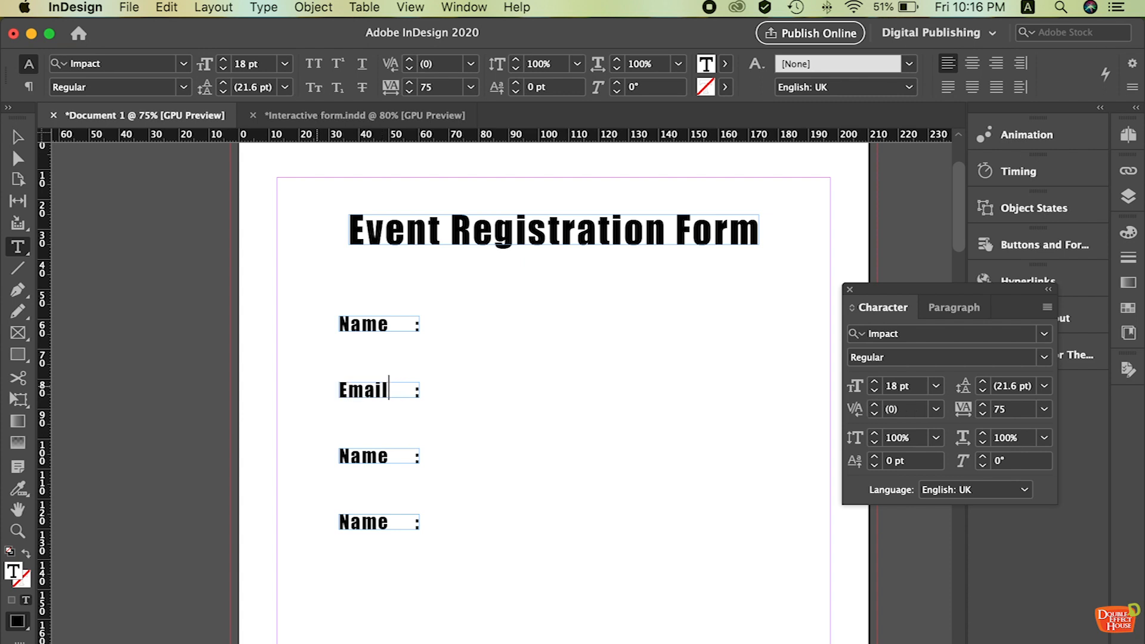
{"action": "left_click_drag", "start_coordinate": [389, 456], "coordinate": [302, 460]}
{"action": "type", "text": "Contact"}
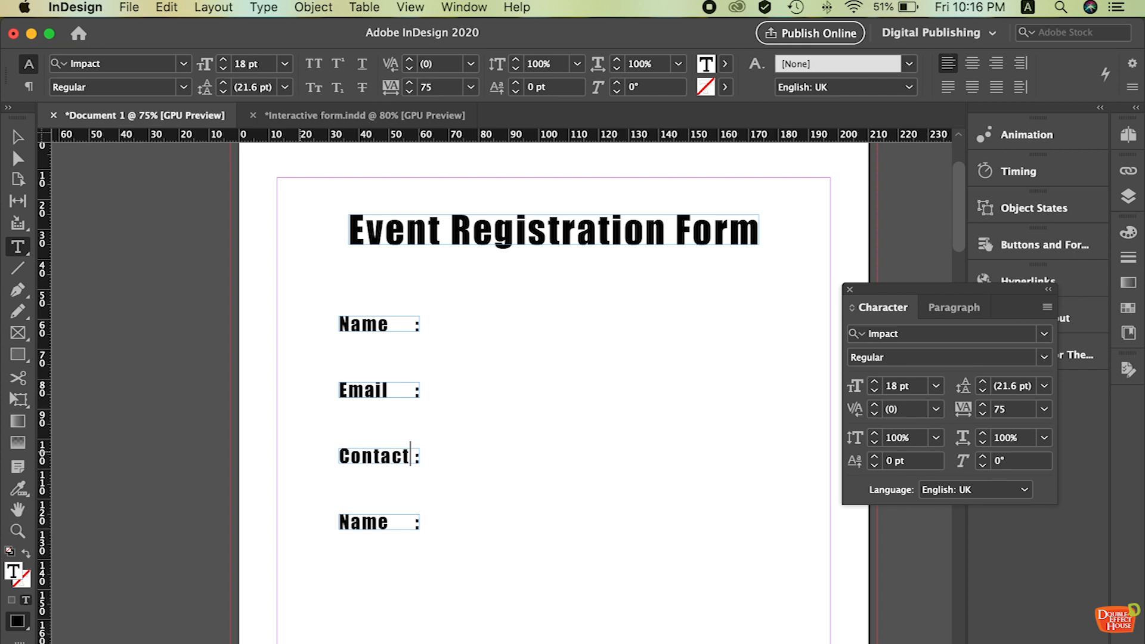
- Reword the fourth label in the column as "Event Date", keeping the tab and colon after it
{"action": "left_click", "coordinate": [18, 137]}
{"action": "left_click", "coordinate": [297, 120]}
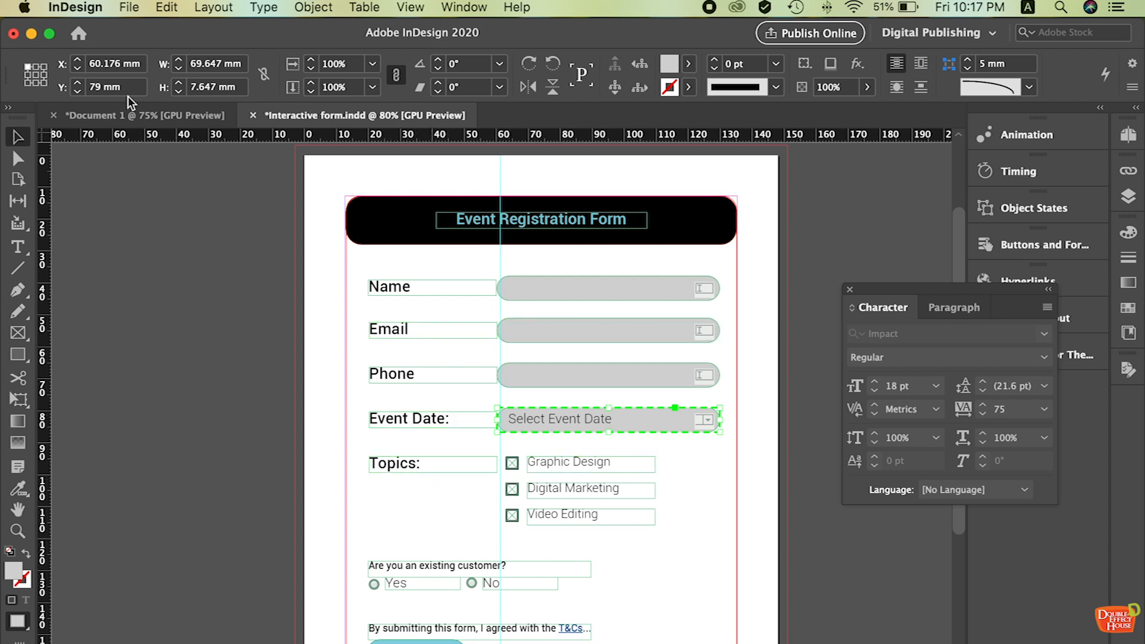
{"action": "left_click", "coordinate": [145, 115]}
{"action": "double_click", "coordinate": [388, 525]}
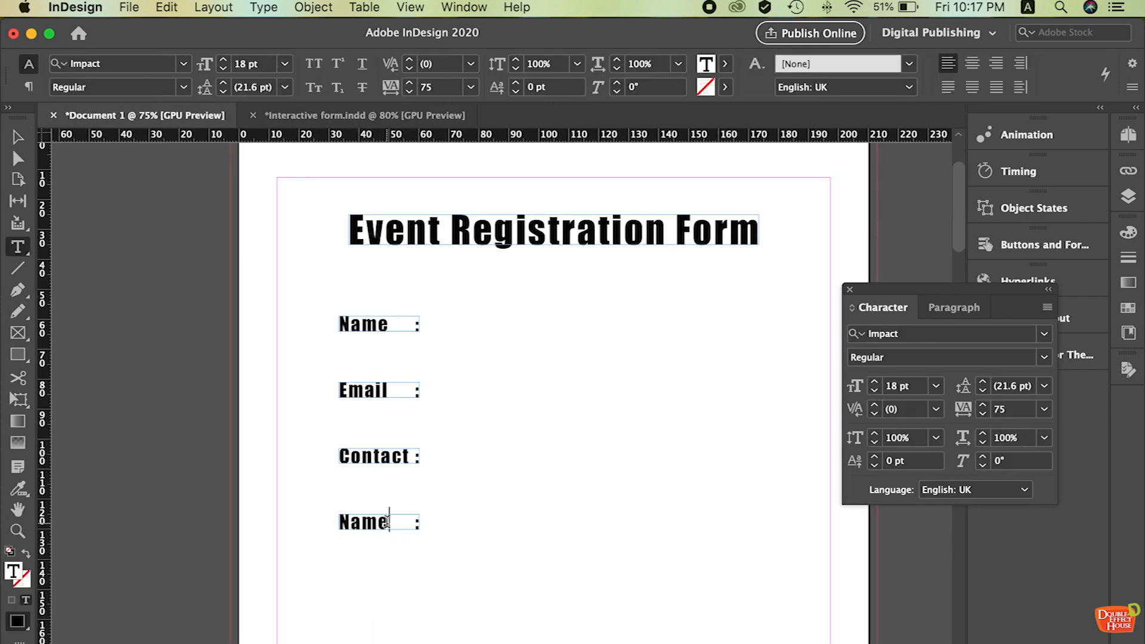
{"action": "left_click_drag", "start_coordinate": [389, 525], "coordinate": [314, 525]}
{"action": "type", "text": "Event Dat"}
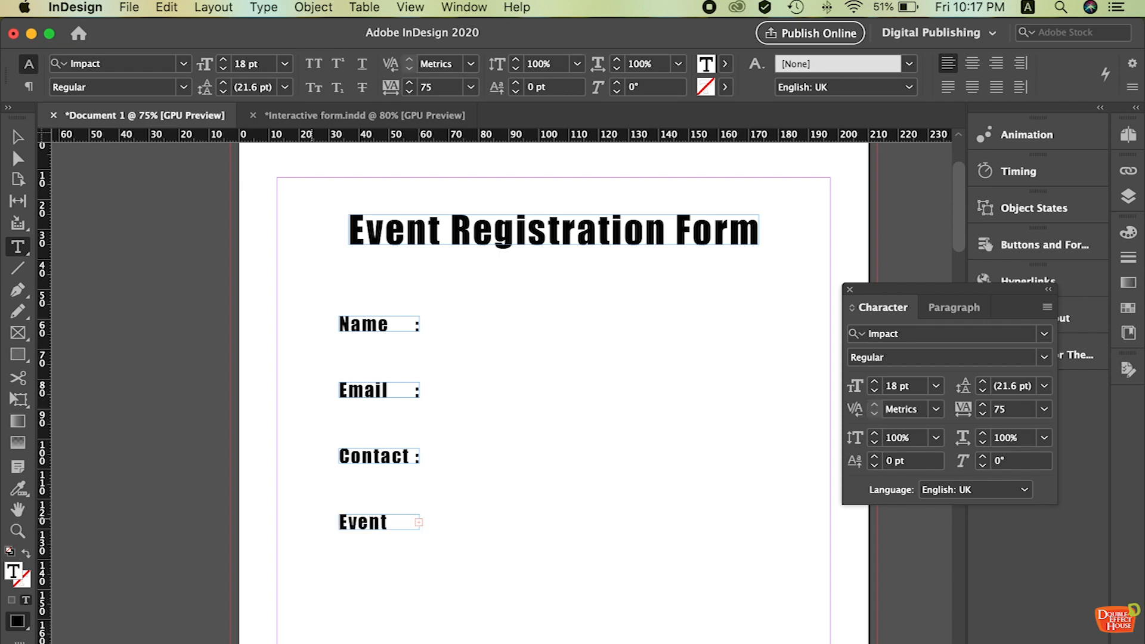
{"action": "left_click", "coordinate": [18, 138]}
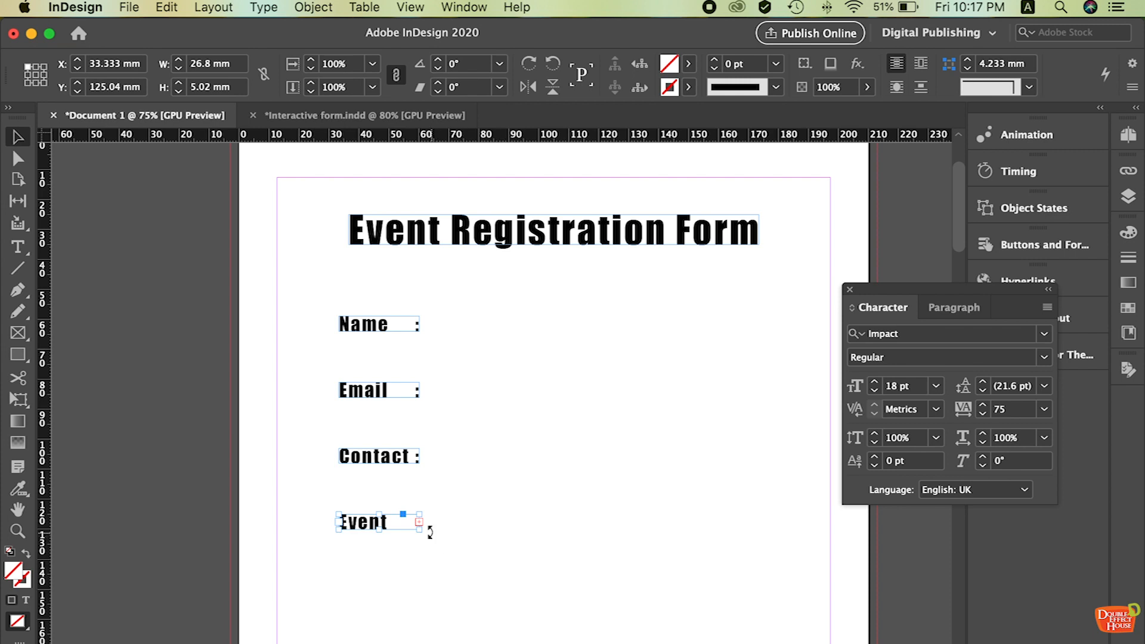
- Widen the Event Date label's frame to fit its text, duplicate it directly below, and reword the copy as "Topics"
{"action": "left_click_drag", "start_coordinate": [420, 529], "coordinate": [330, 575]}
{"action": "left_click", "coordinate": [537, 561]}
{"action": "double_click", "coordinate": [407, 578]}
{"action": "type", "text": "pics"}
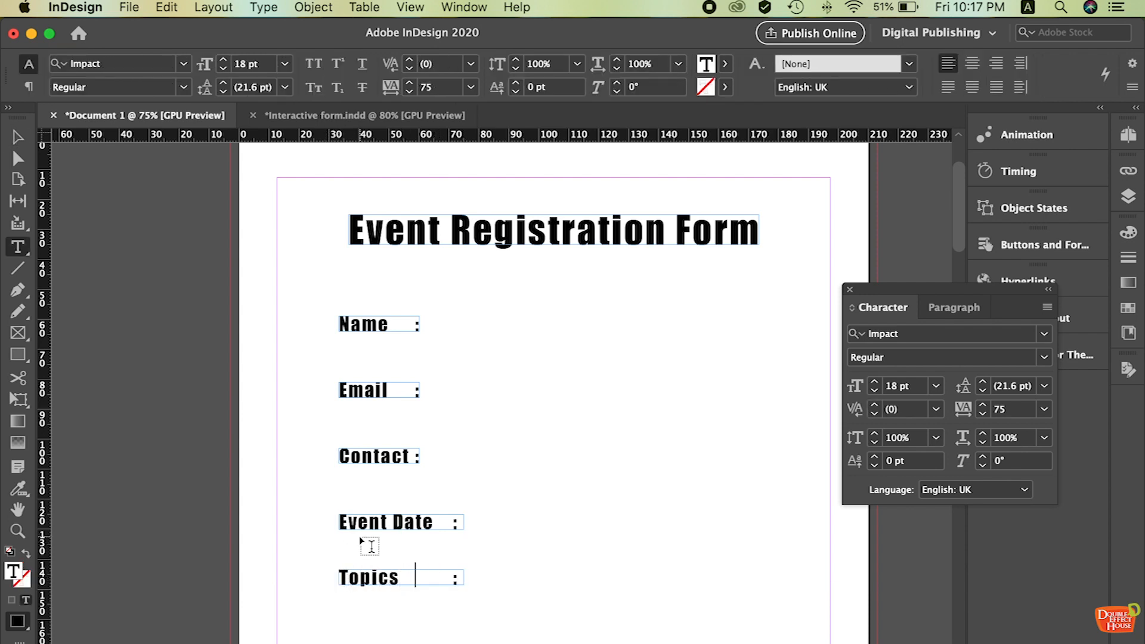
{"action": "key", "text": "Escape"}
- Duplicate the Topics label further down, replace all its text with "Digital Marketing", and widen the copy's frame to about 76 mm
{"action": "left_click", "coordinate": [435, 116]}
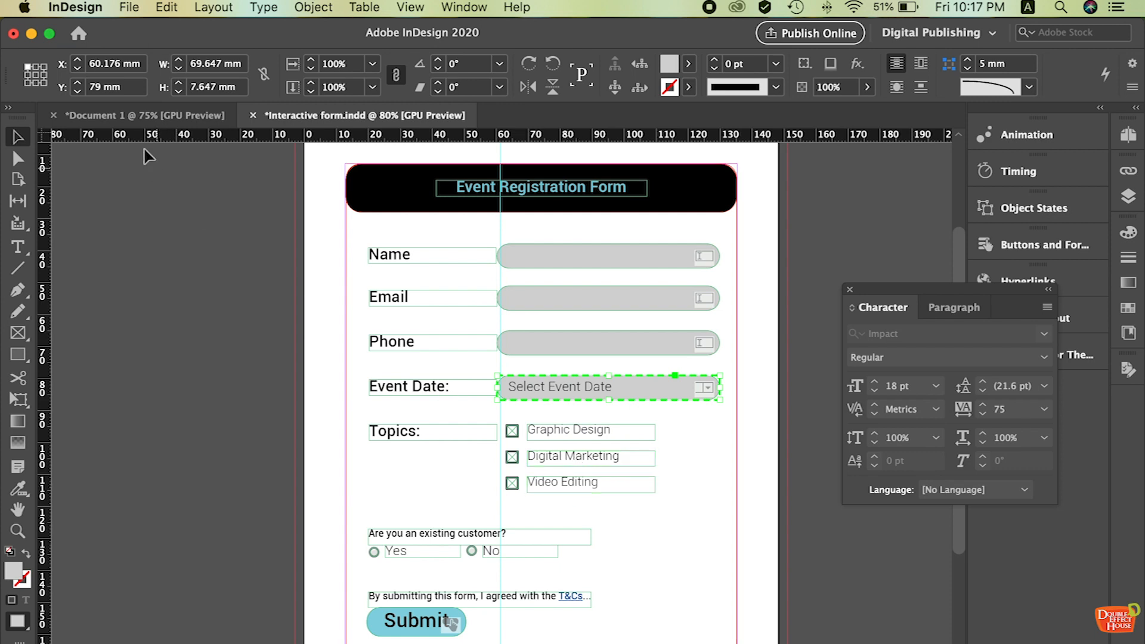
{"action": "left_click", "coordinate": [146, 116]}
{"action": "scroll", "coordinate": [449, 509], "scroll_direction": "down", "scroll_amount": 5}
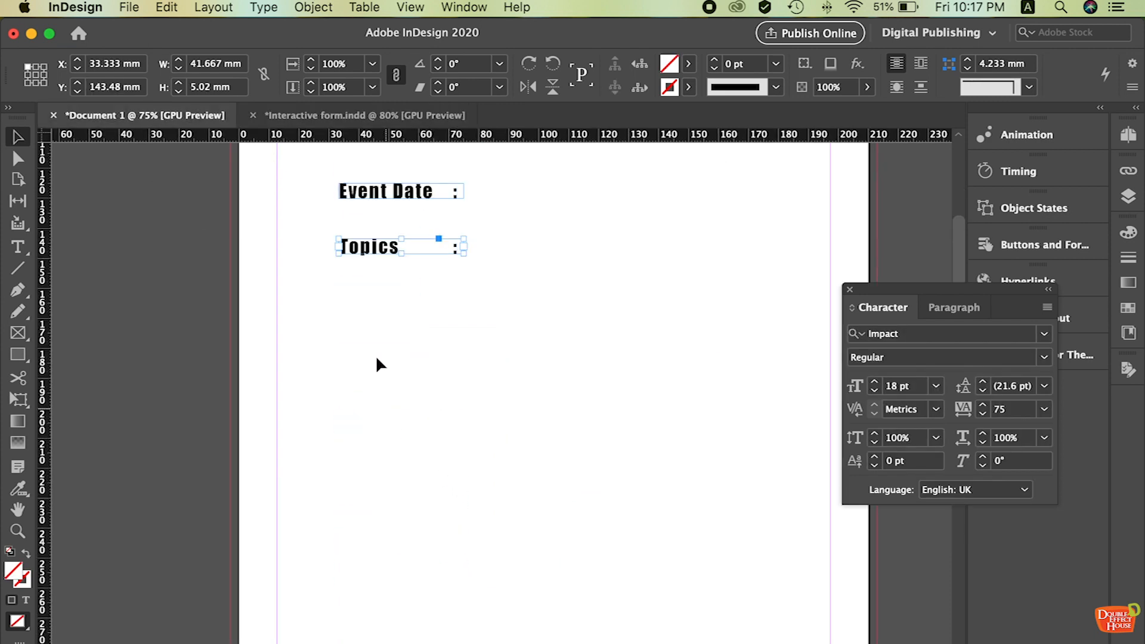
{"action": "left_click_drag", "start_coordinate": [363, 246], "coordinate": [308, 346]}
{"action": "double_click", "coordinate": [354, 337]}
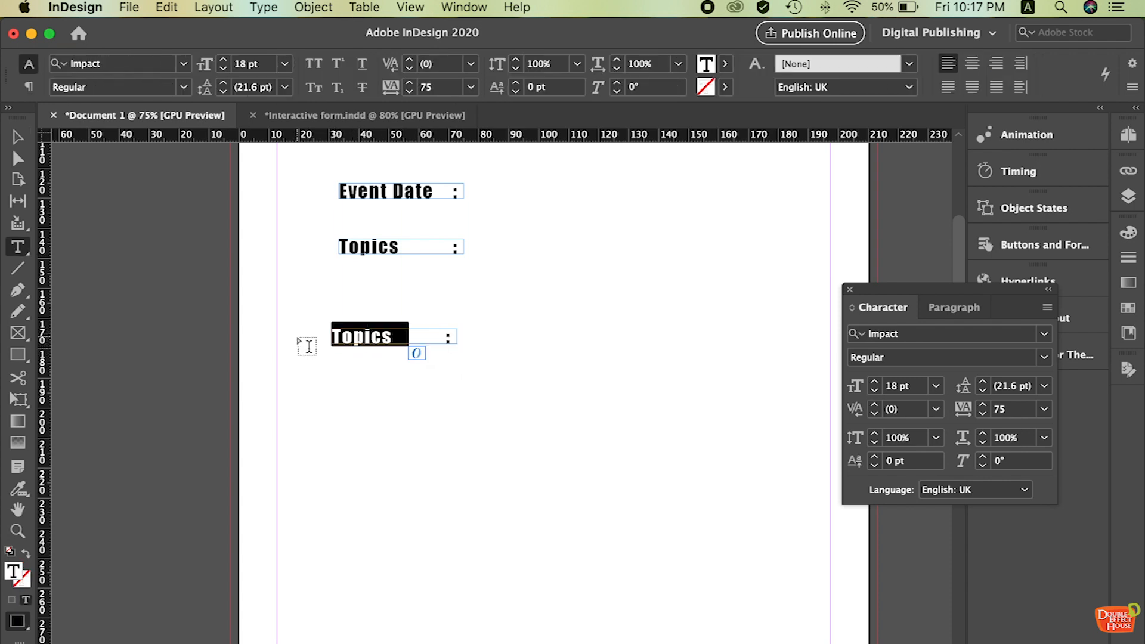
{"action": "key", "text": "super+a"}
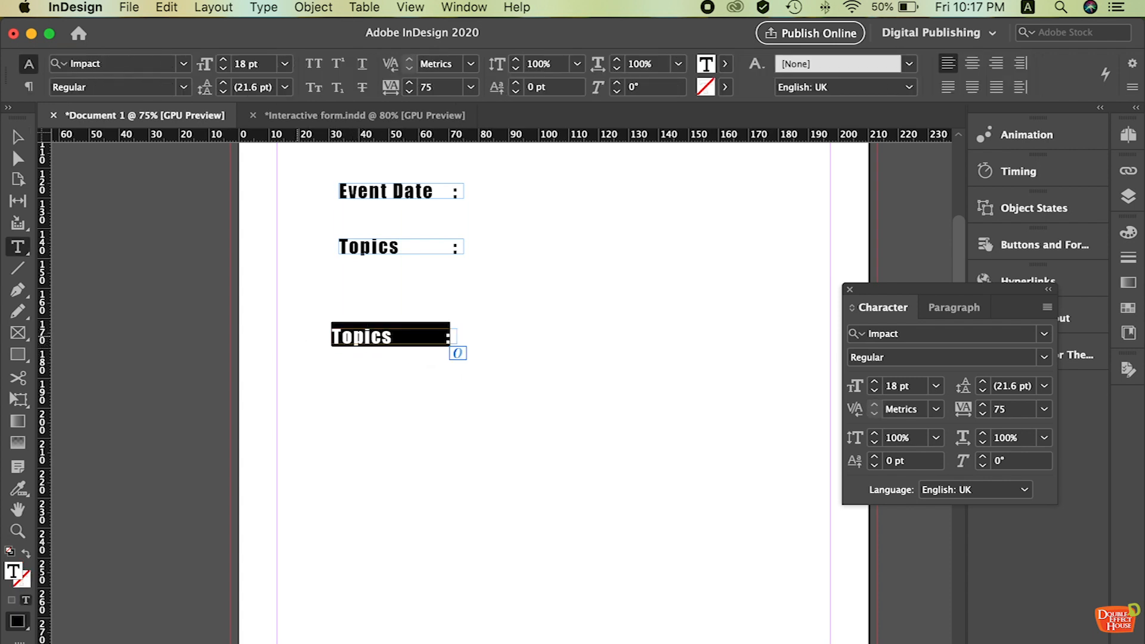
{"action": "type", "text": "Digi"}
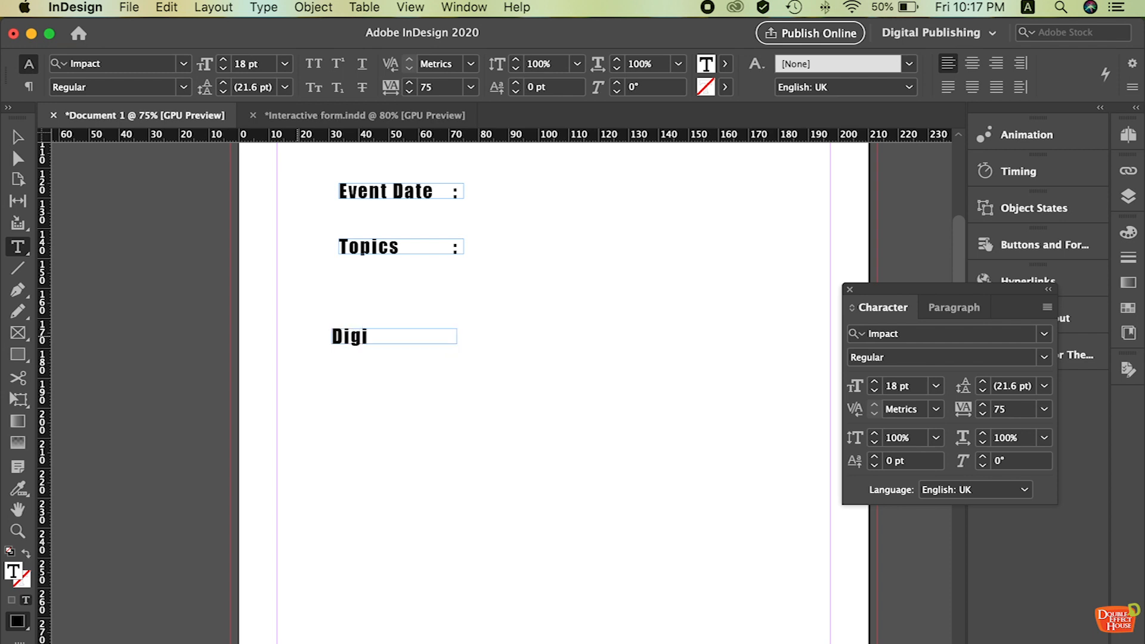
{"action": "type", "text": "tal Market"}
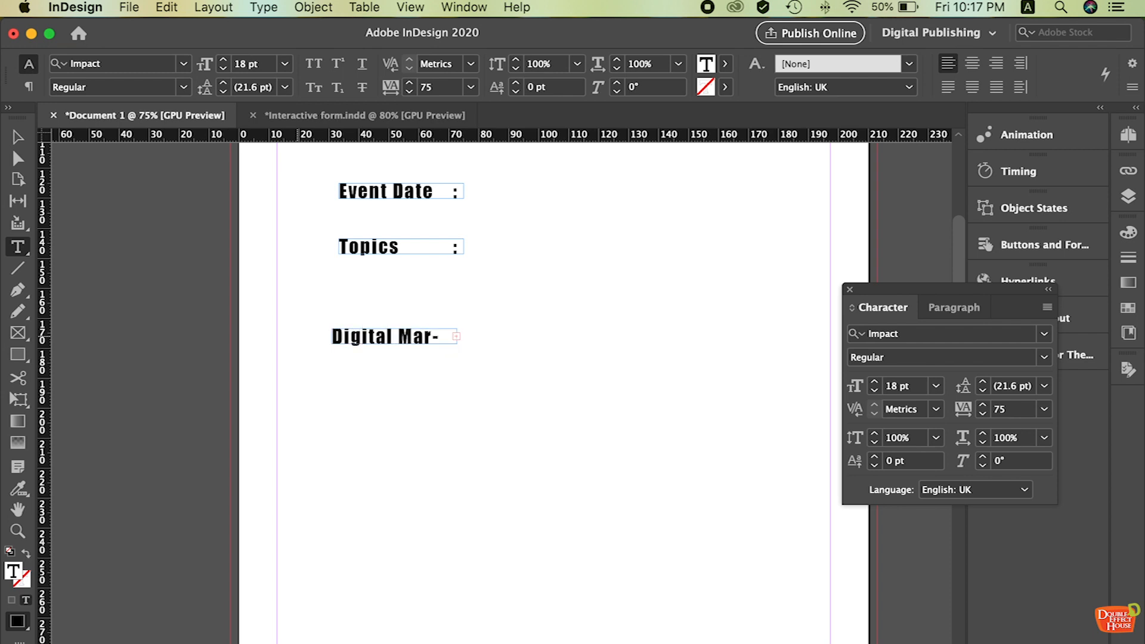
{"action": "left_click", "coordinate": [18, 137]}
{"action": "left_click_drag", "start_coordinate": [458, 342], "coordinate": [561, 343]}
- Duplicate the Digital Marketing text below itself and reword the copy as "Graphic Design"
{"action": "left_click_drag", "start_coordinate": [464, 343], "coordinate": [464, 389]}
{"action": "double_click", "coordinate": [417, 388]}
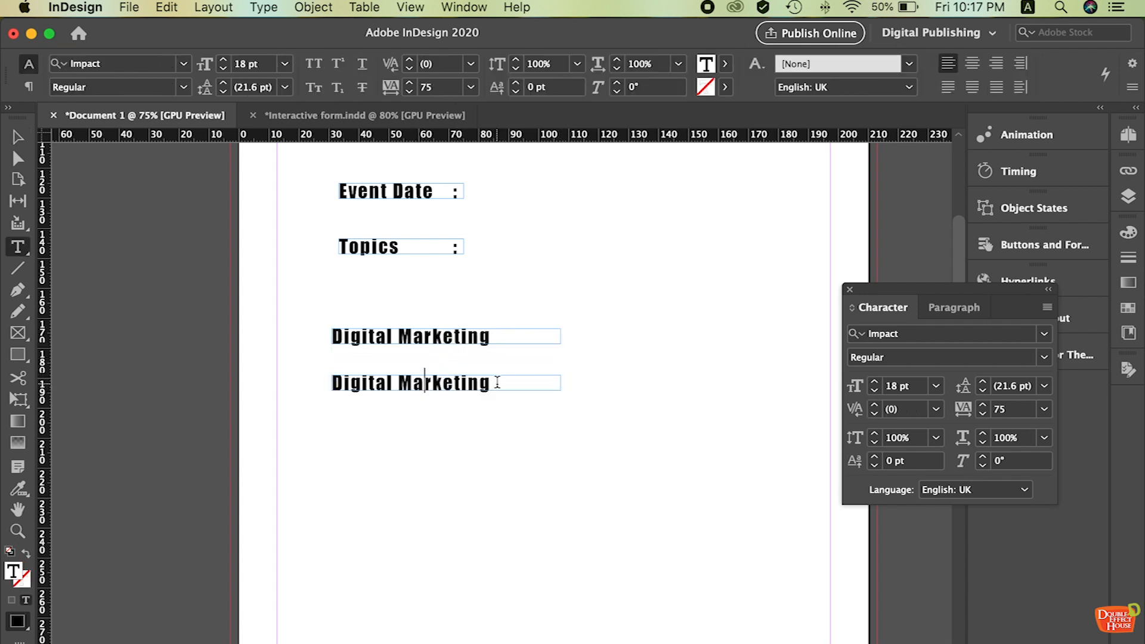
{"action": "triple_click", "coordinate": [418, 389]}
{"action": "type", "text": "Graph"}
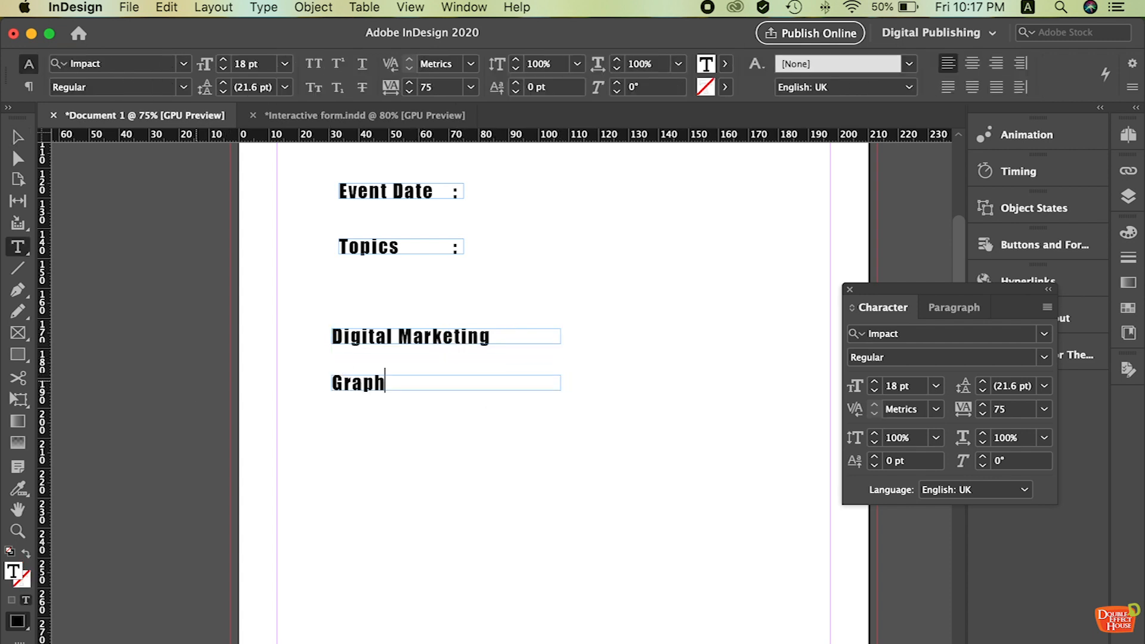
{"action": "type", "text": "ic Design"}
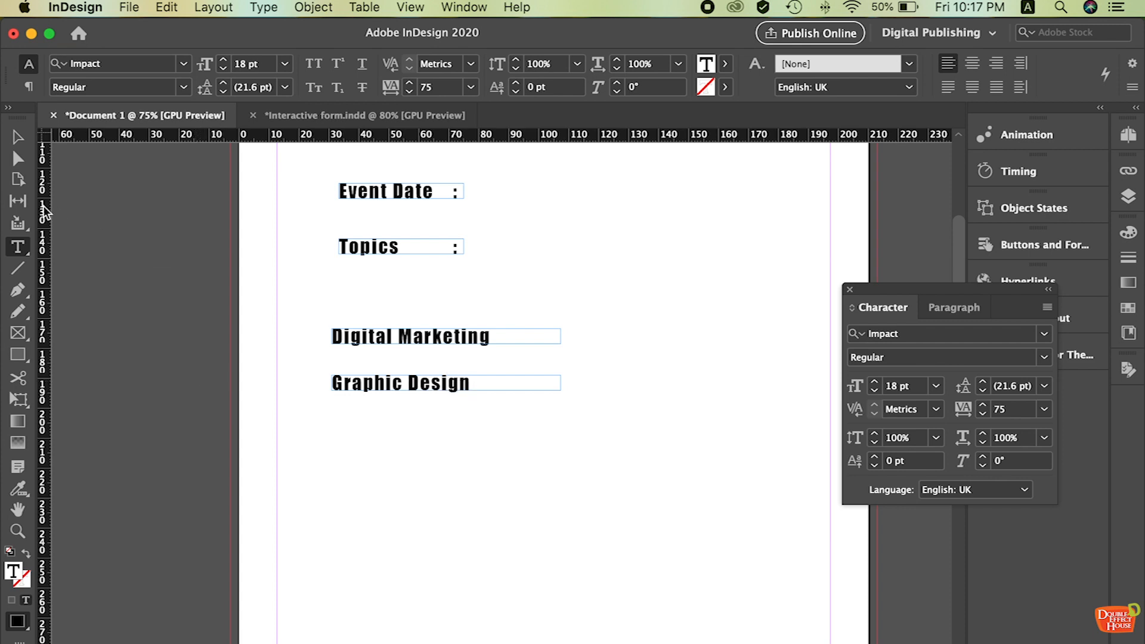
- Duplicate the Graphic Design text below itself and reword the copy as "Video Editing"
{"action": "left_click", "coordinate": [17, 137]}
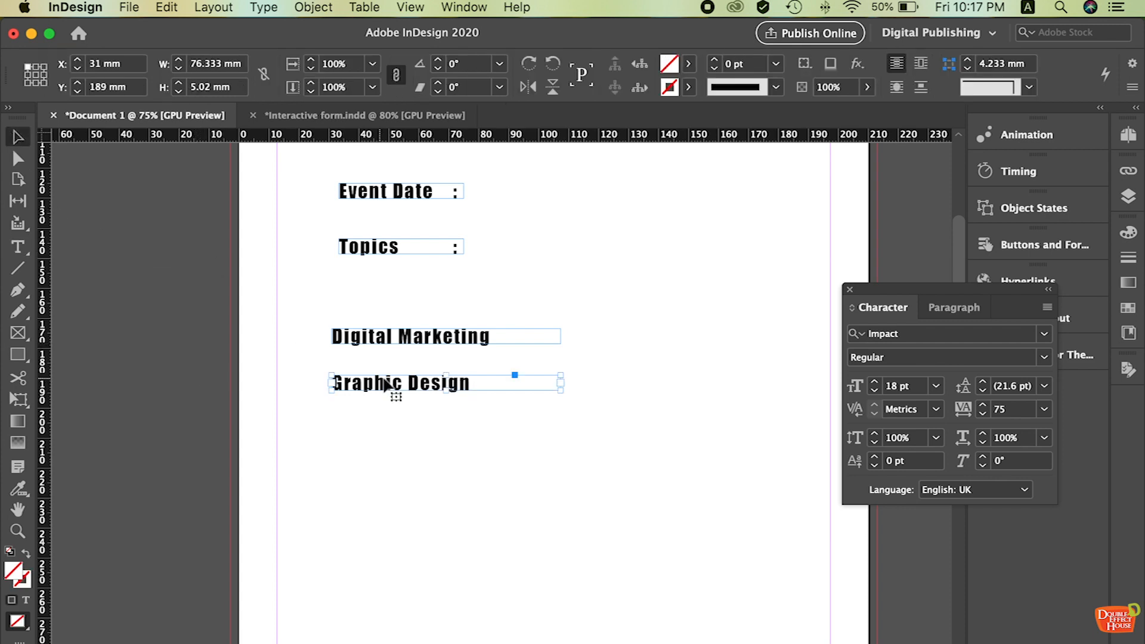
{"action": "left_click_drag", "start_coordinate": [388, 390], "coordinate": [395, 443]}
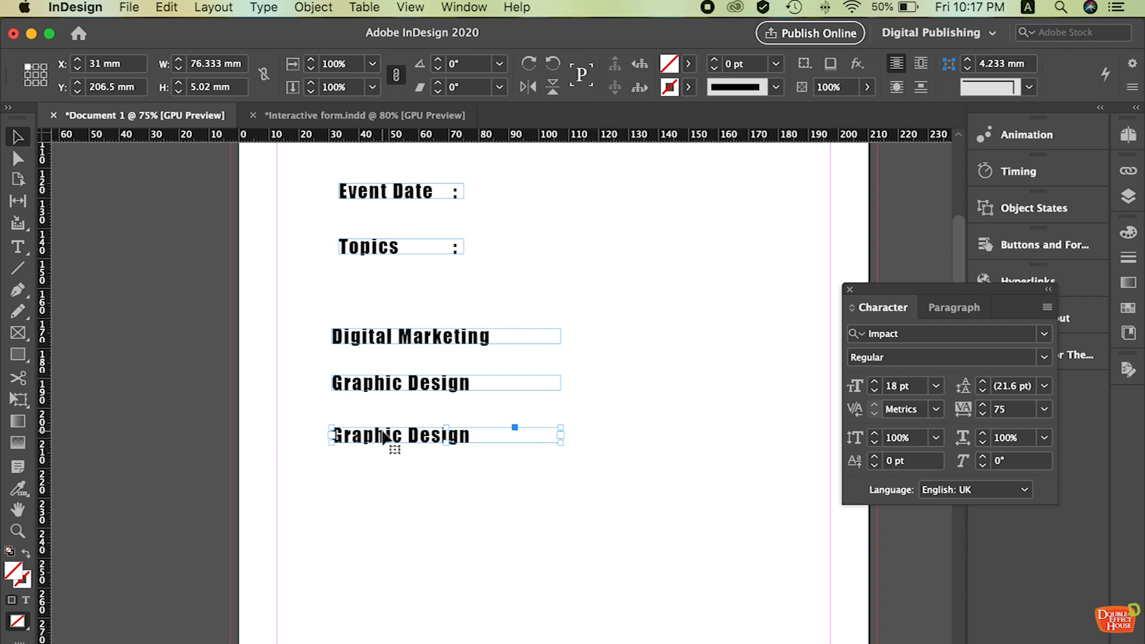
{"action": "double_click", "coordinate": [486, 435]}
{"action": "left_click_drag", "start_coordinate": [486, 435], "coordinate": [267, 448]}
{"action": "type", "text": "Video"}
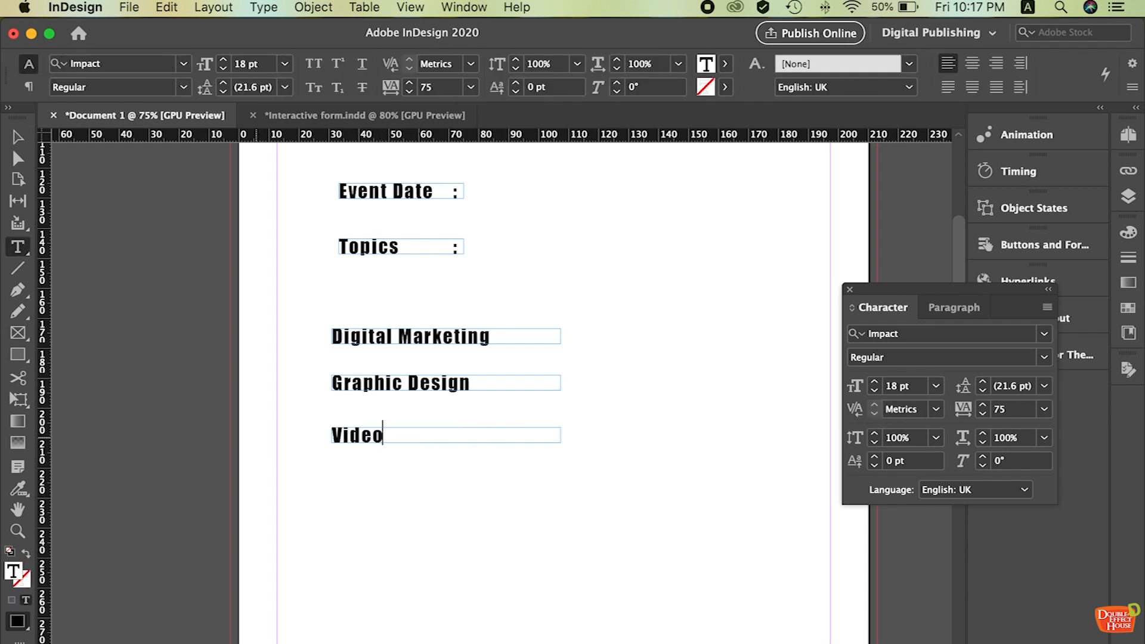
{"action": "type", "text": " Editing"}
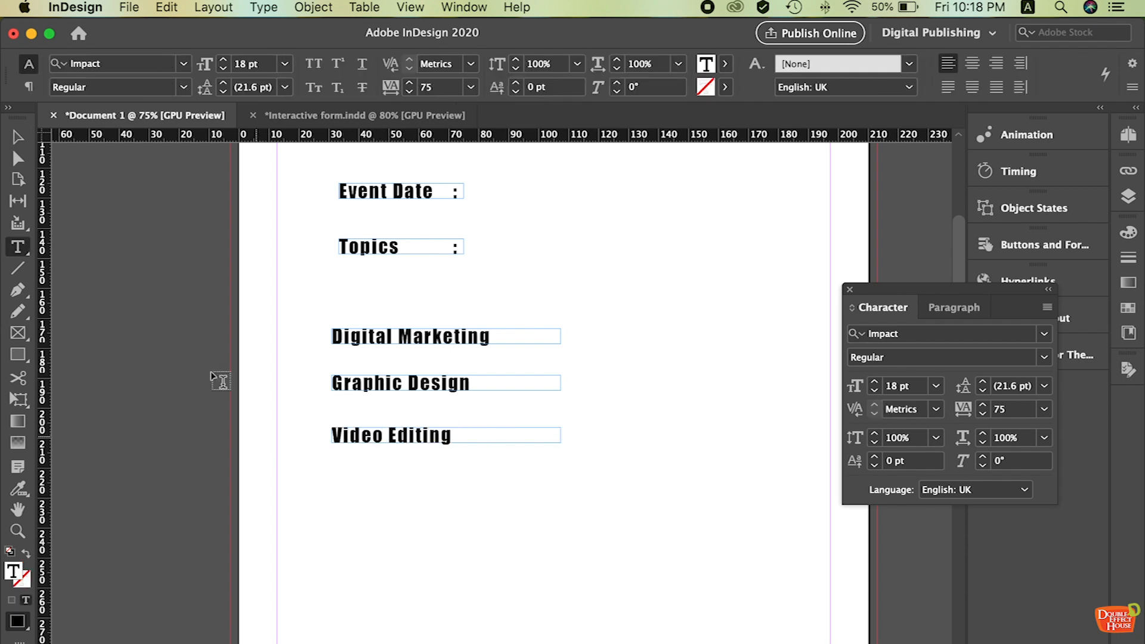
- Move the three topic options together to the right of the Topics label, with Digital Marketing level with it
{"action": "left_click", "coordinate": [18, 136]}
{"action": "left_click_drag", "start_coordinate": [410, 485], "coordinate": [611, 305]}
{"action": "left_click", "coordinate": [367, 119]}
{"action": "left_click", "coordinate": [200, 115]}
{"action": "left_click_drag", "start_coordinate": [690, 467], "coordinate": [619, 291]}
{"action": "left_click_drag", "start_coordinate": [620, 301], "coordinate": [617, 242]}
{"action": "left_click", "coordinate": [546, 435]}
- Draw a text frame about 131 mm wide and 13 mm high below the topics, reading "Have you joined our previous classes?"
{"action": "left_click", "coordinate": [329, 119]}
{"action": "scroll", "coordinate": [545, 481], "scroll_direction": "down", "scroll_amount": 2}
{"action": "left_click", "coordinate": [397, 503]}
{"action": "scroll", "coordinate": [281, 486], "scroll_direction": "down", "scroll_amount": 8}
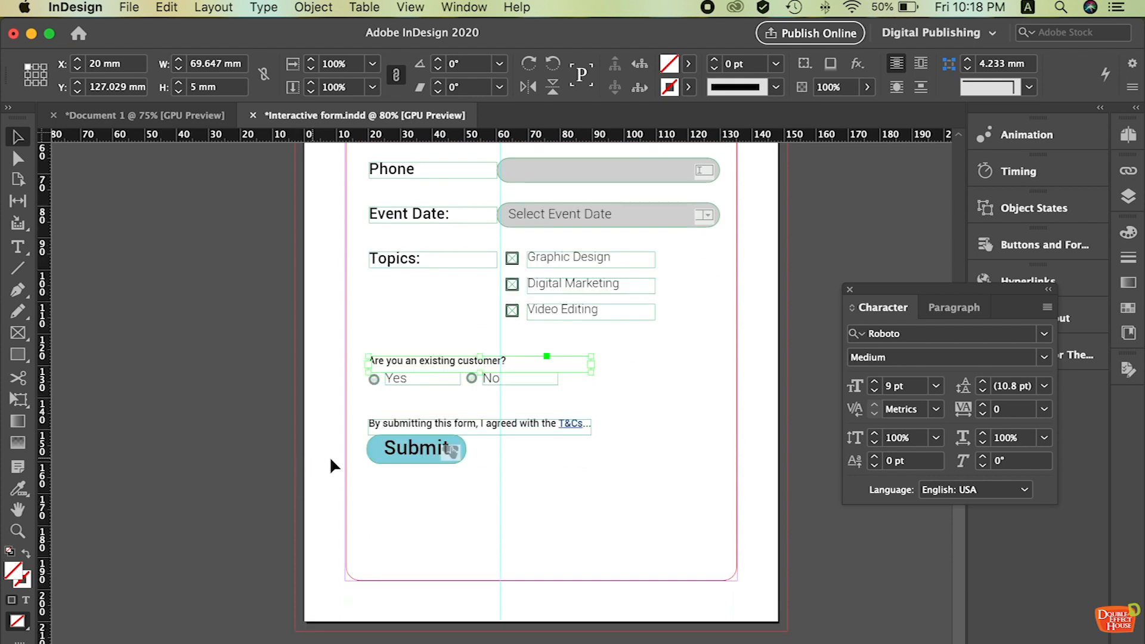
{"action": "left_click", "coordinate": [181, 122]}
{"action": "left_click", "coordinate": [18, 249]}
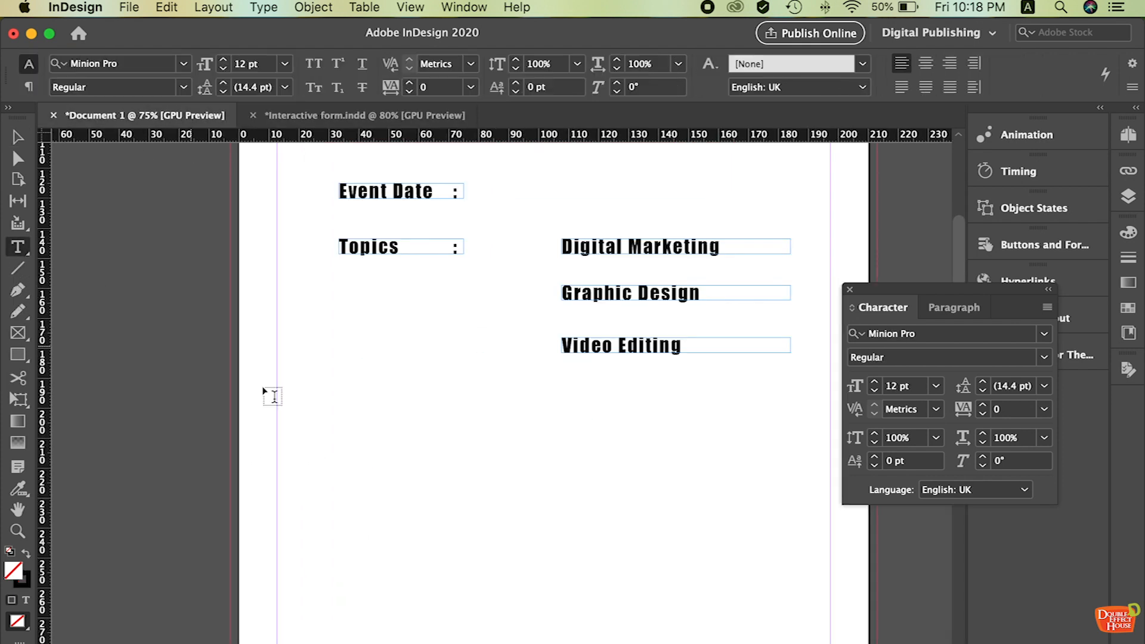
{"action": "left_click_drag", "start_coordinate": [320, 463], "coordinate": [715, 500]}
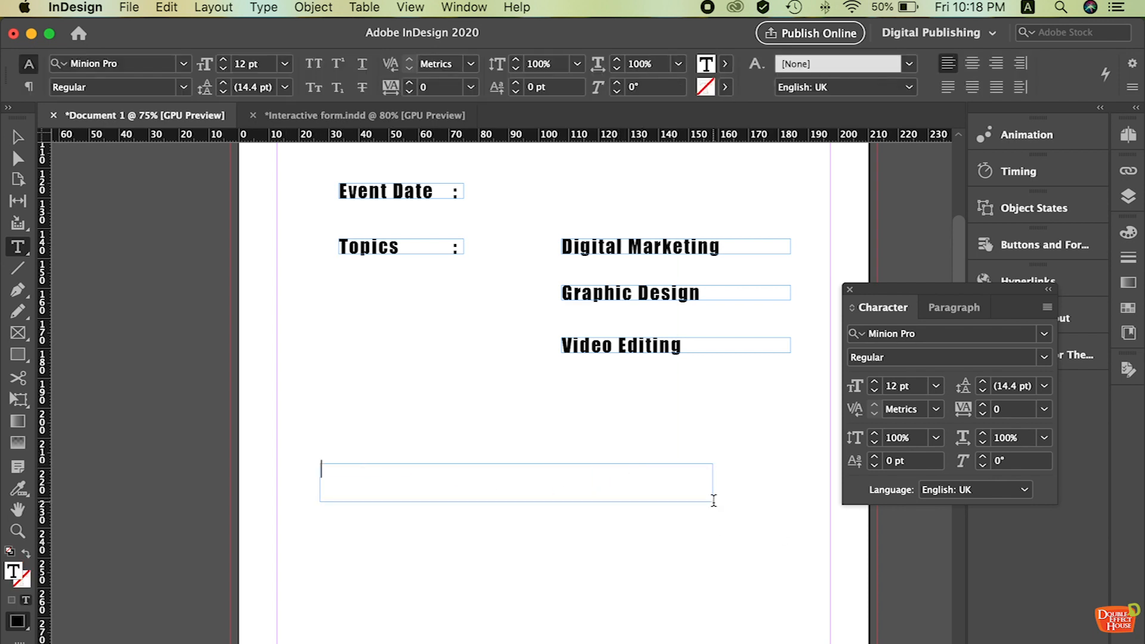
{"action": "type", "text": "Are you an existing"}
{"action": "key", "text": "super"}
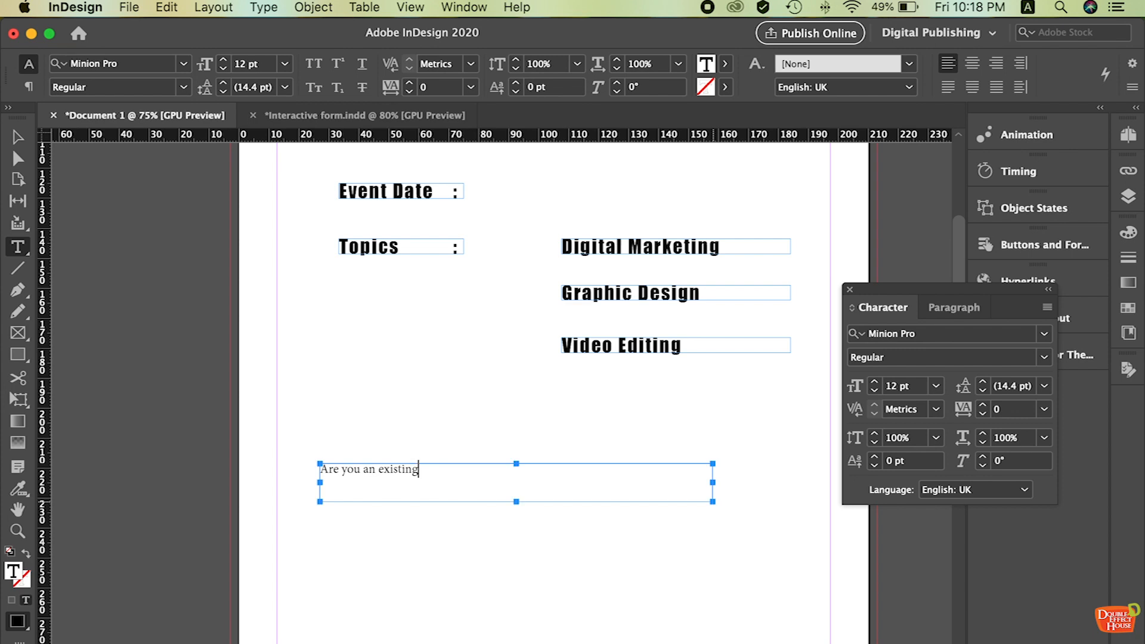
{"action": "key", "text": "super+a"}
{"action": "type", "text": "H"}
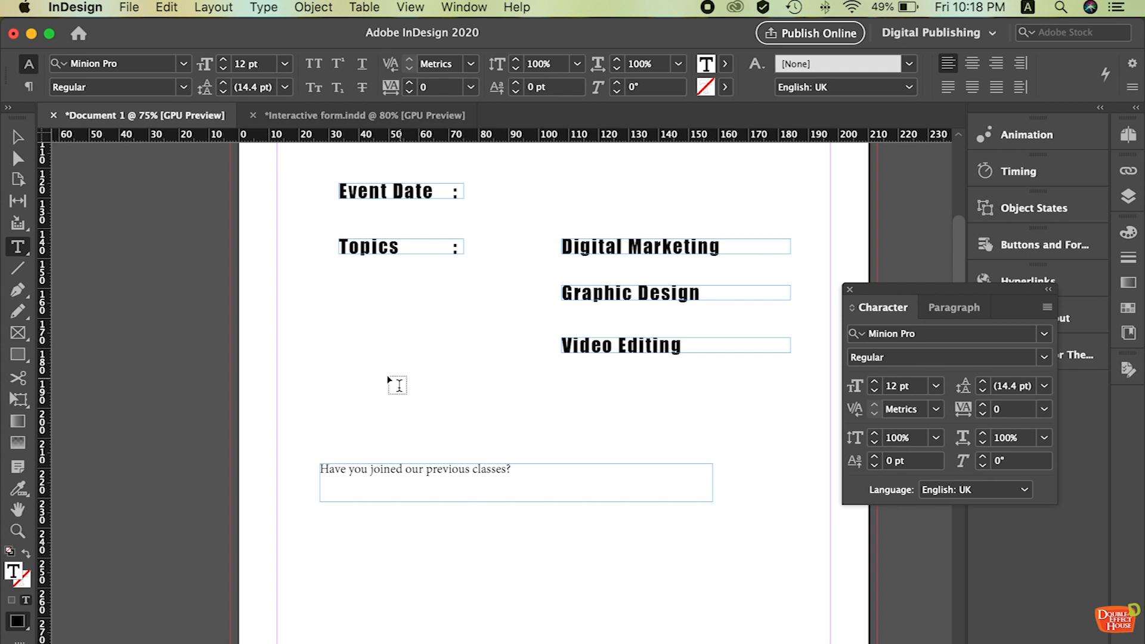
- Set the previous-classes question in the Impact font with a tracking of 200
{"action": "key", "text": "super+a"}
{"action": "left_click", "coordinate": [914, 334]}
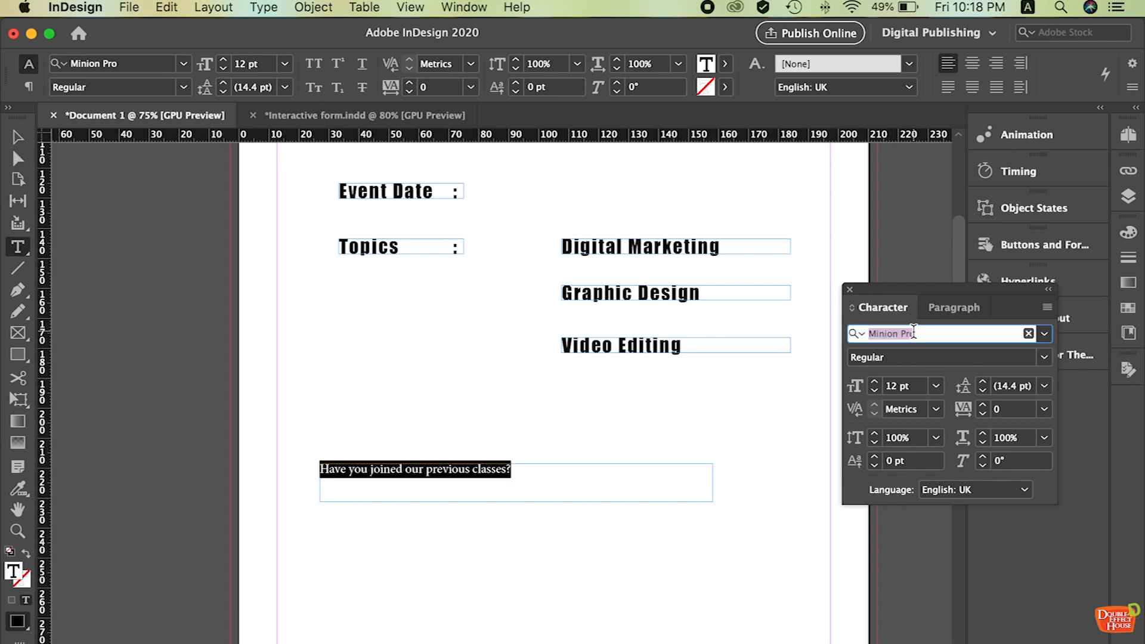
{"action": "type", "text": "i"}
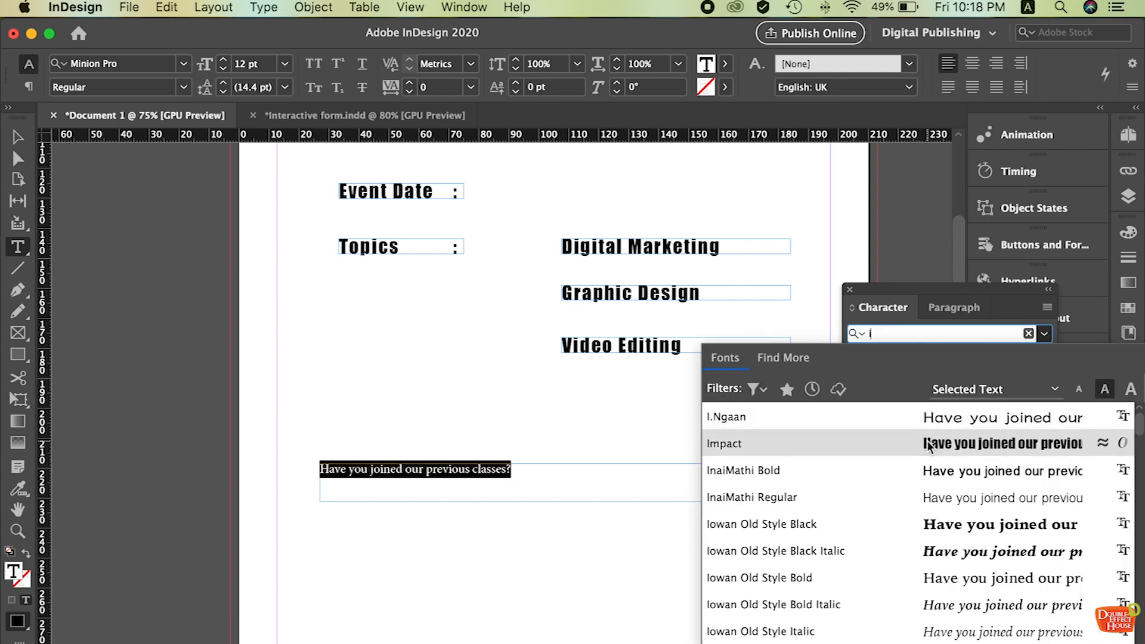
{"action": "left_click", "coordinate": [898, 442]}
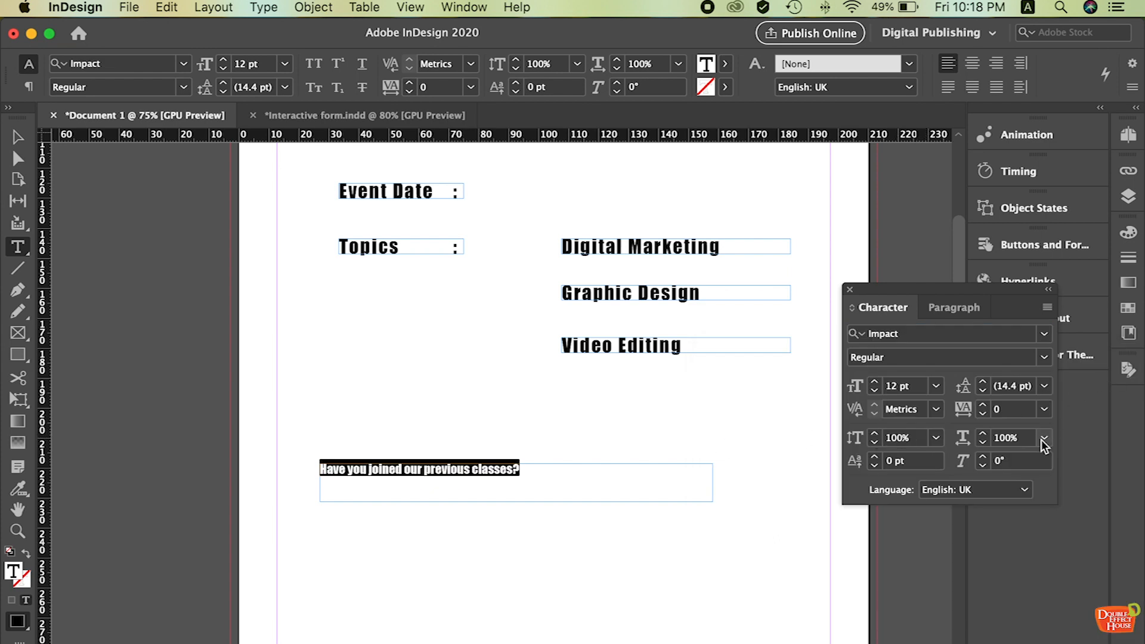
{"action": "left_click", "coordinate": [1044, 409]}
{"action": "left_click", "coordinate": [1017, 637]}
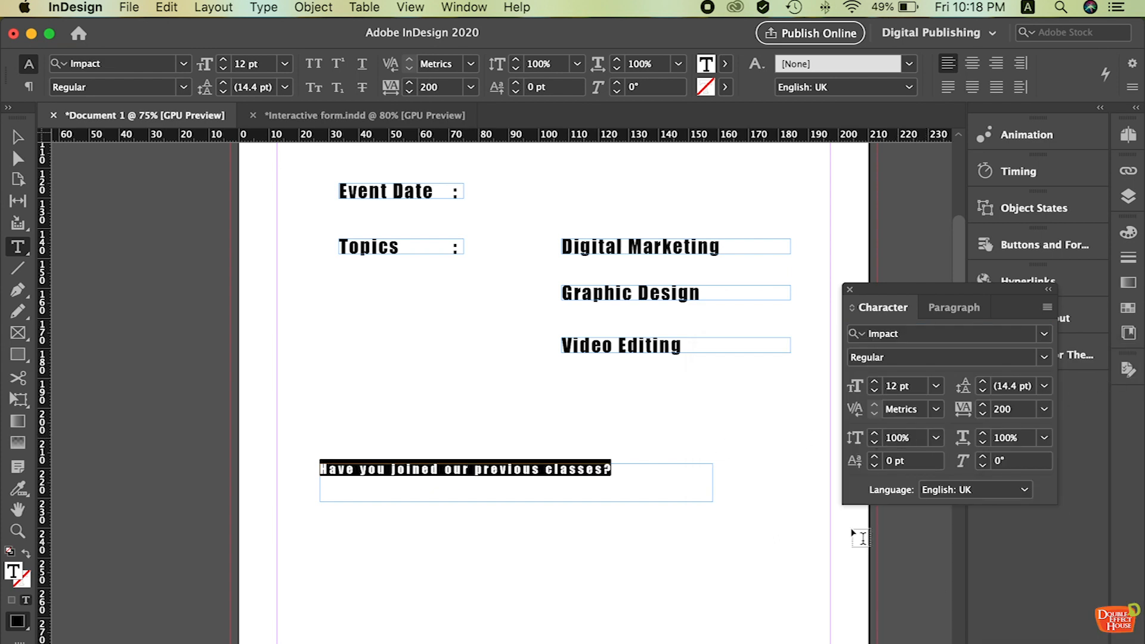
- Check the reference form's closing lines and fit the previous-classes question's frame to its text
{"action": "left_click", "coordinate": [18, 136]}
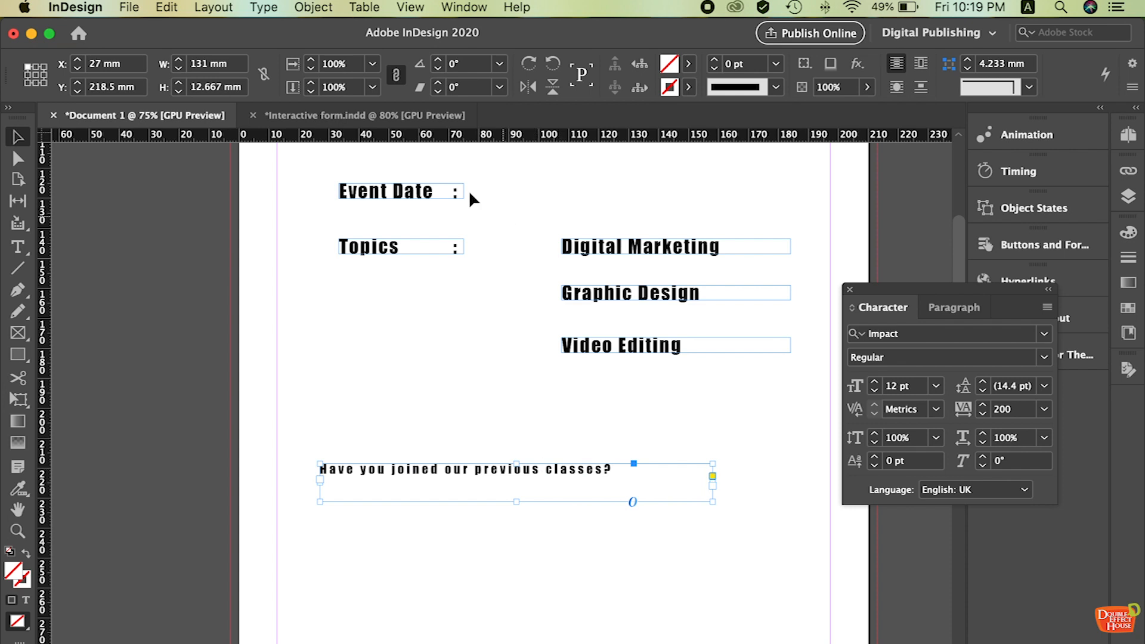
{"action": "left_click", "coordinate": [389, 117]}
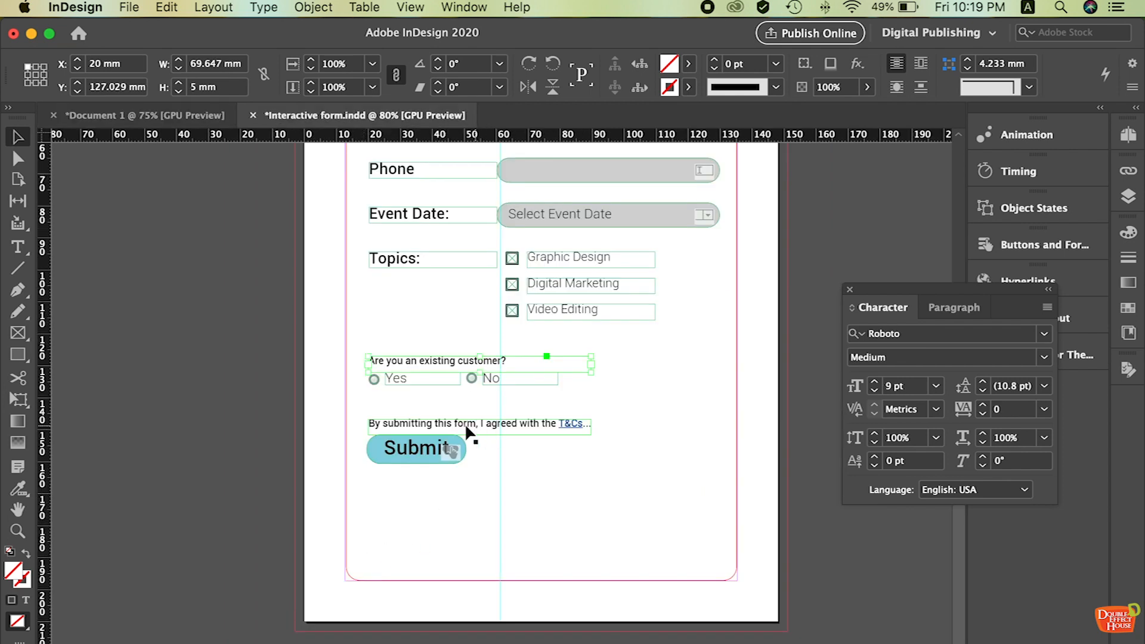
{"action": "left_click", "coordinate": [161, 116]}
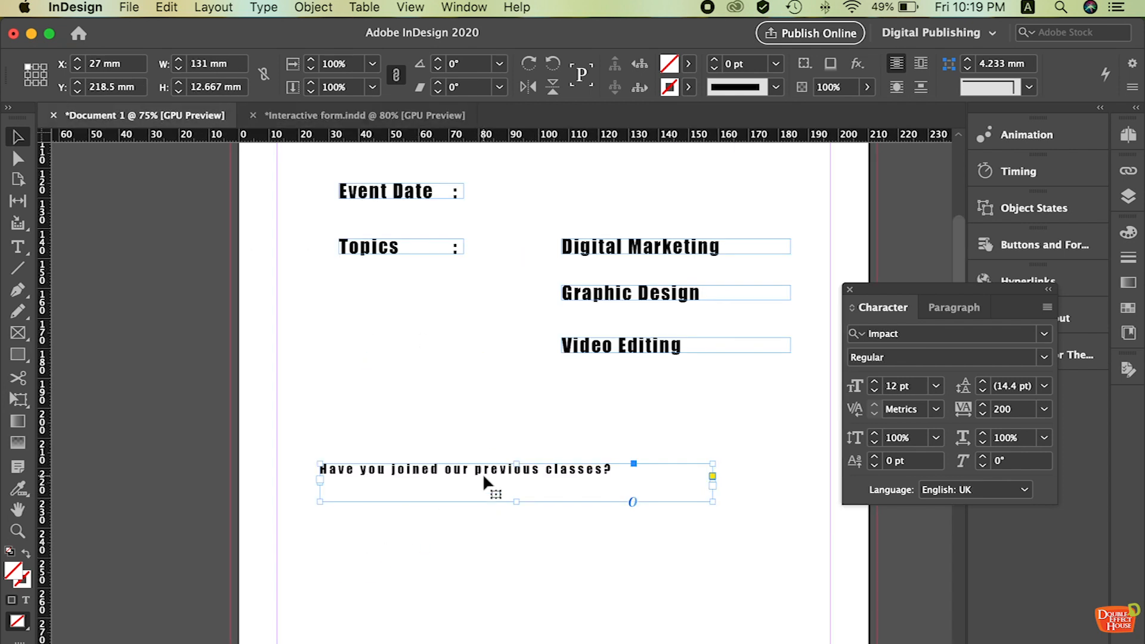
{"action": "double_click", "coordinate": [714, 502]}
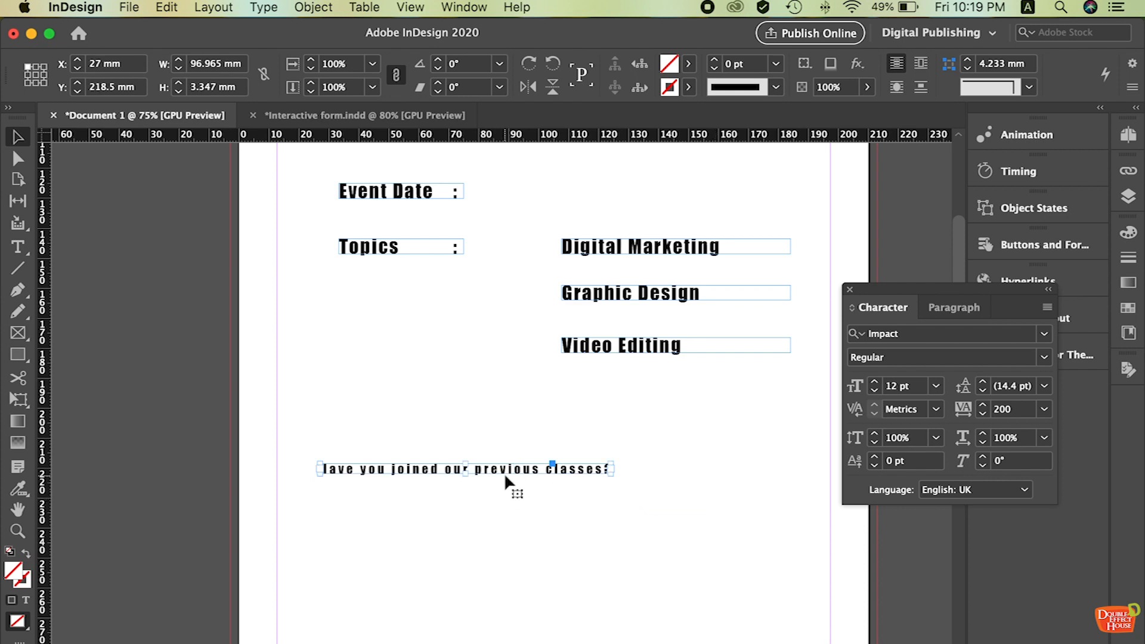
- Duplicate the previous-classes question below itself and replace the copy's text with a consent statement starting "By submitting this form, you are"
{"action": "left_click_drag", "start_coordinate": [507, 467], "coordinate": [506, 524], "text": "alt"}
{"action": "double_click", "coordinate": [505, 521]}
{"action": "key", "text": "super+a"}
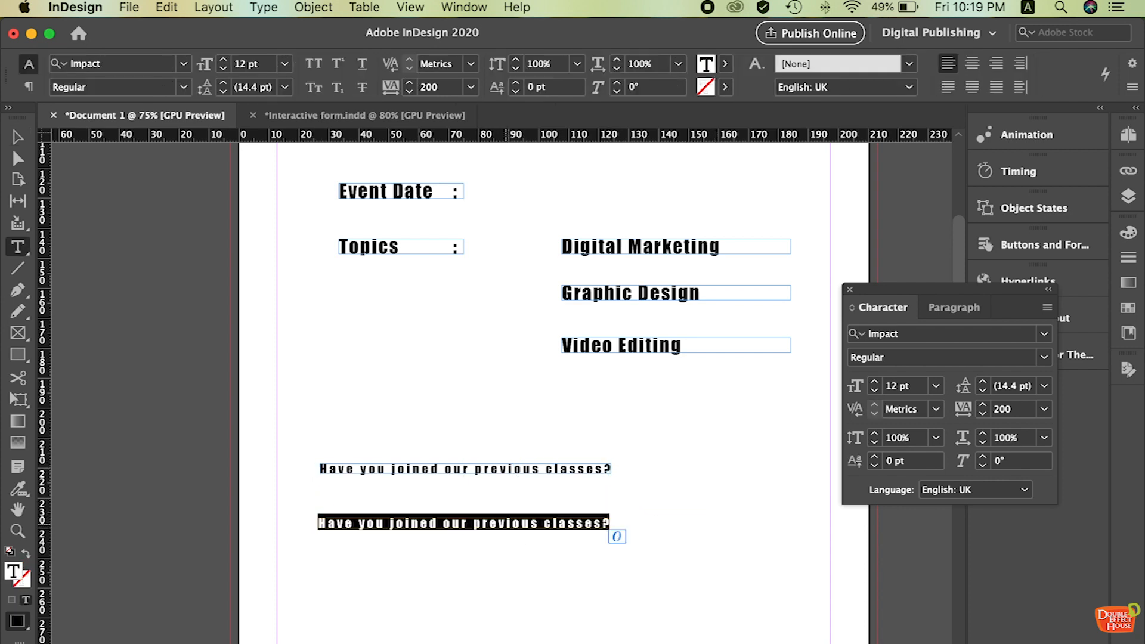
{"action": "type", "text": "By s"}
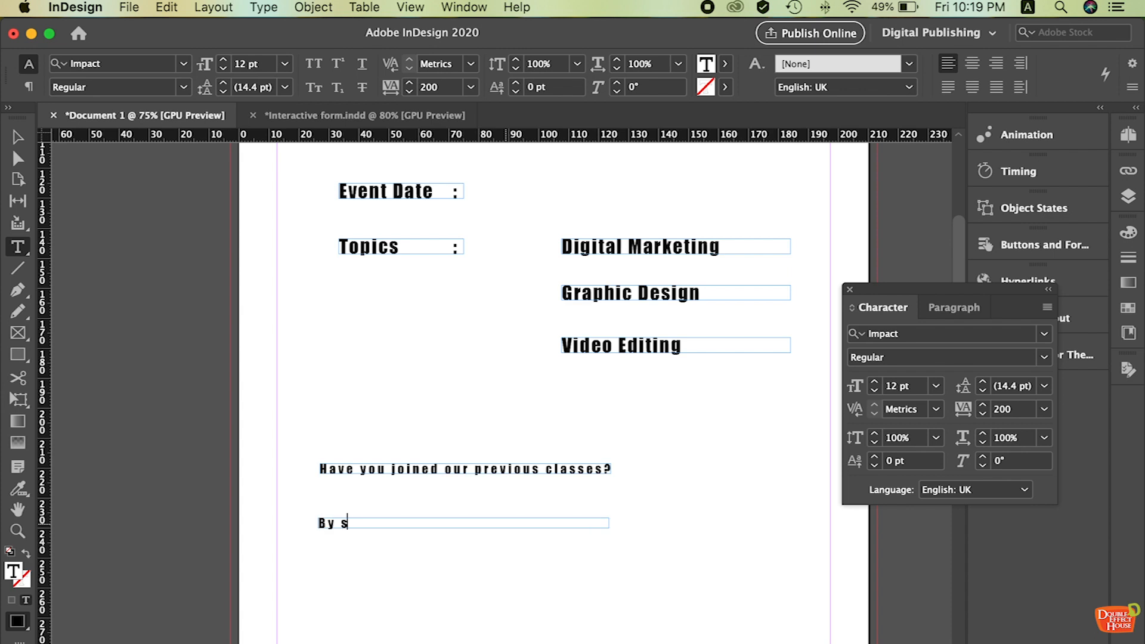
{"action": "type", "text": "ubmitting this form, "}
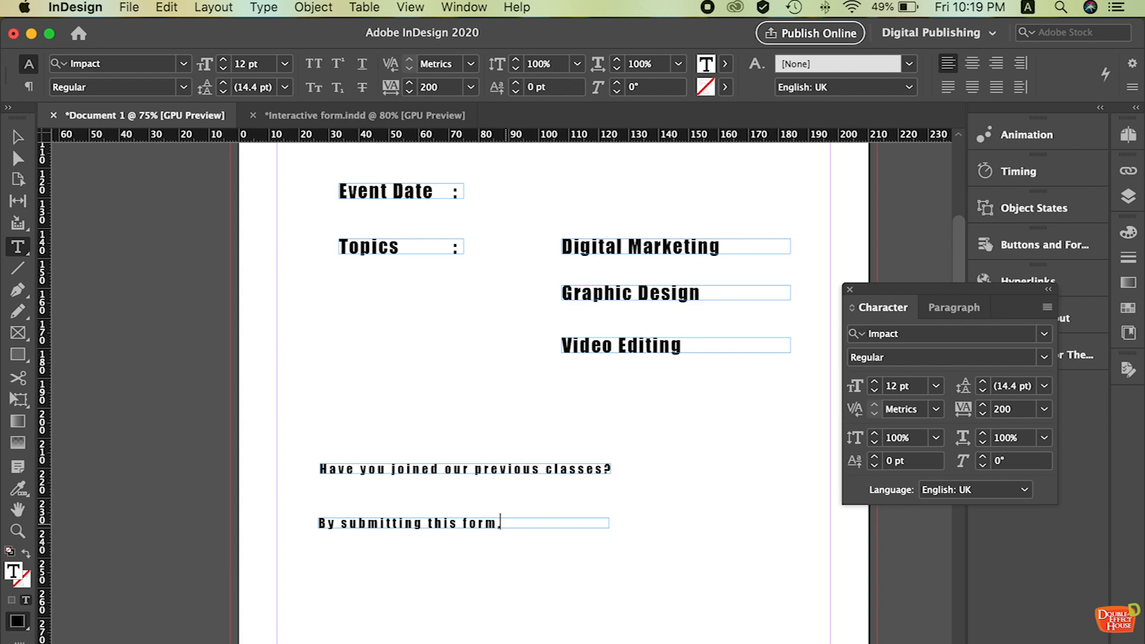
{"action": "type", "text": "you are agreei"}
{"action": "left_click", "coordinate": [18, 136]}
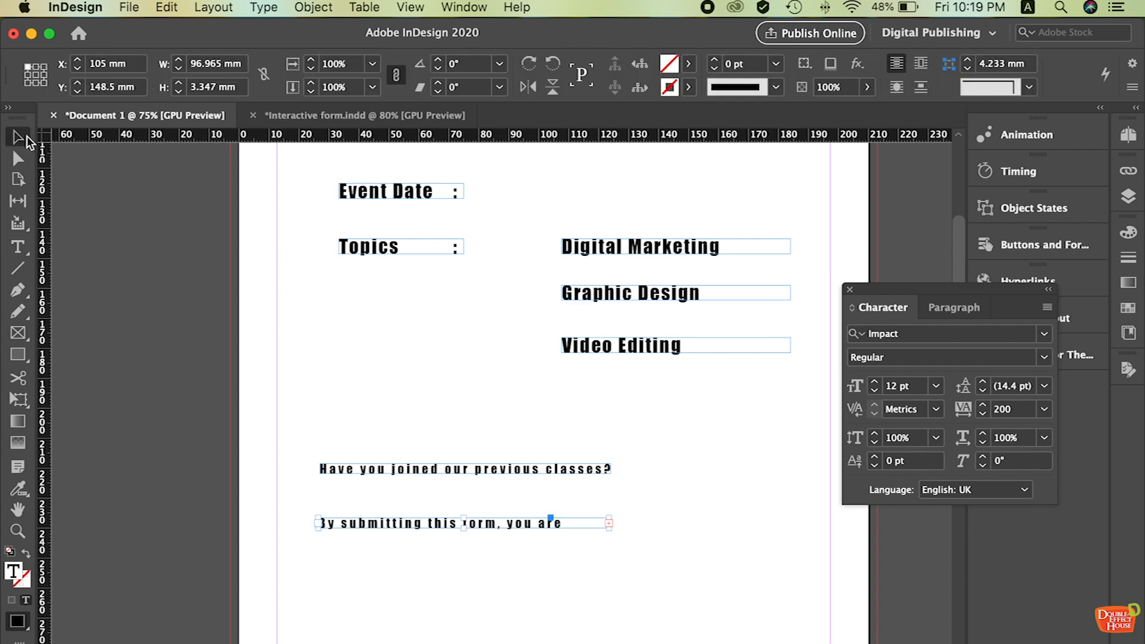
- Widen the consent line's frame to about 188 mm and set its text in Roboto Light with a tracking of 100
{"action": "left_click_drag", "start_coordinate": [610, 529], "coordinate": [885, 525]}
{"action": "left_click", "coordinate": [1045, 409]}
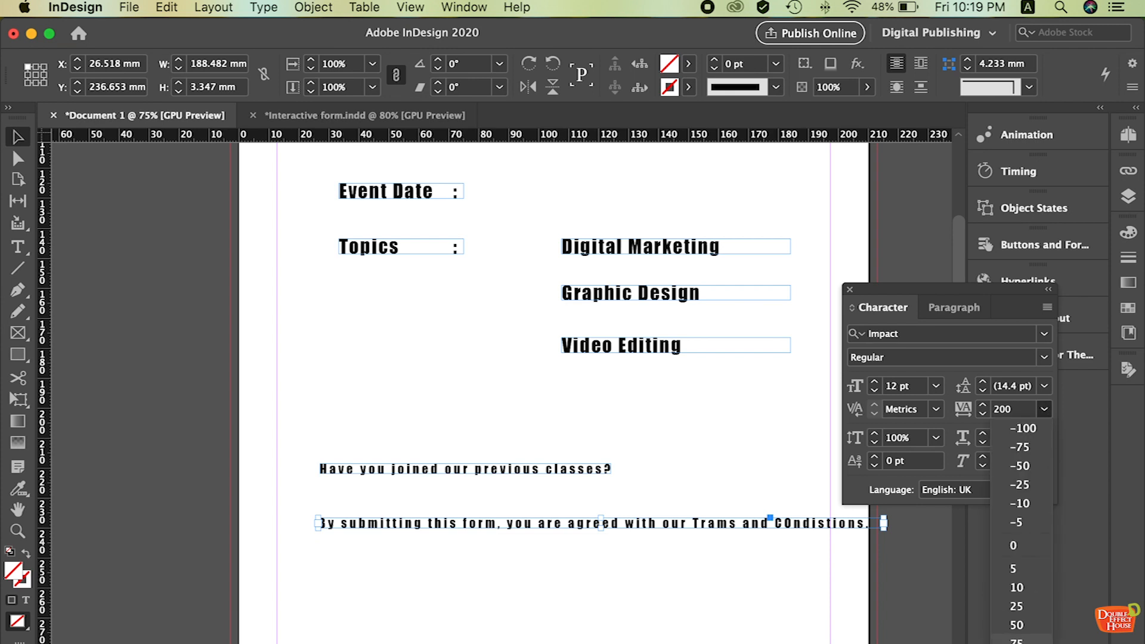
{"action": "left_click", "coordinate": [1026, 608]}
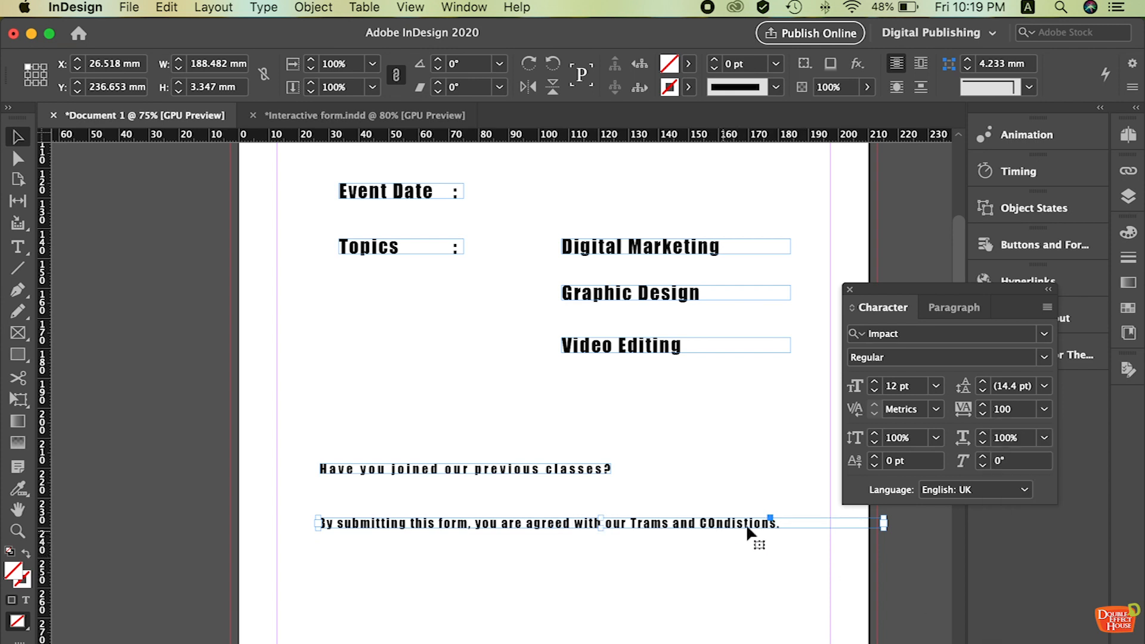
{"action": "left_click", "coordinate": [941, 333]}
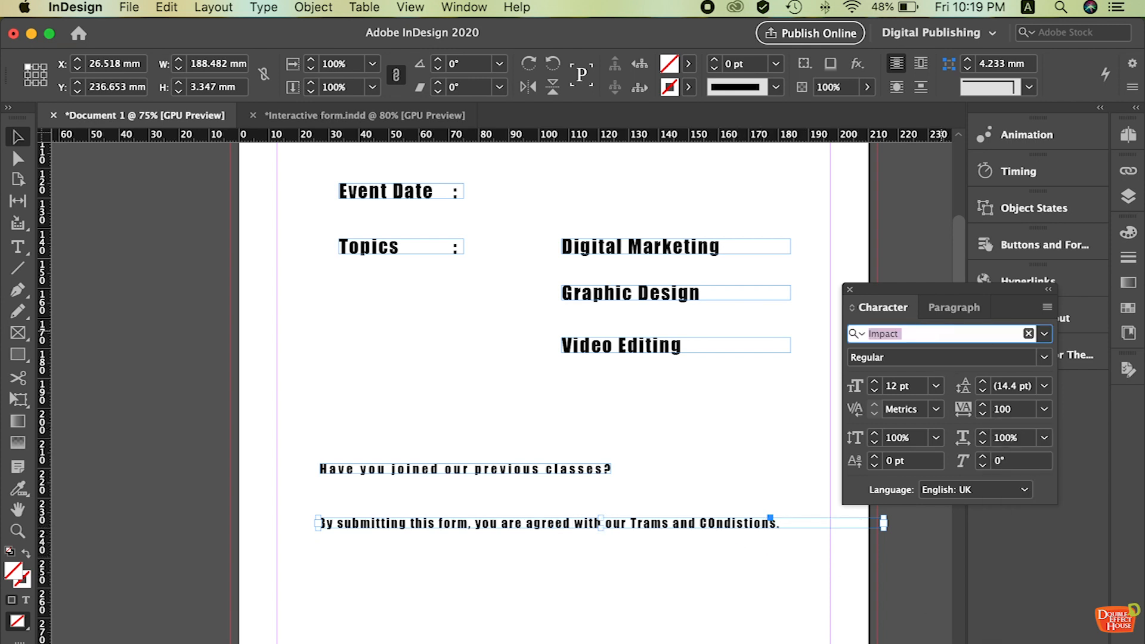
{"action": "type", "text": "ro"}
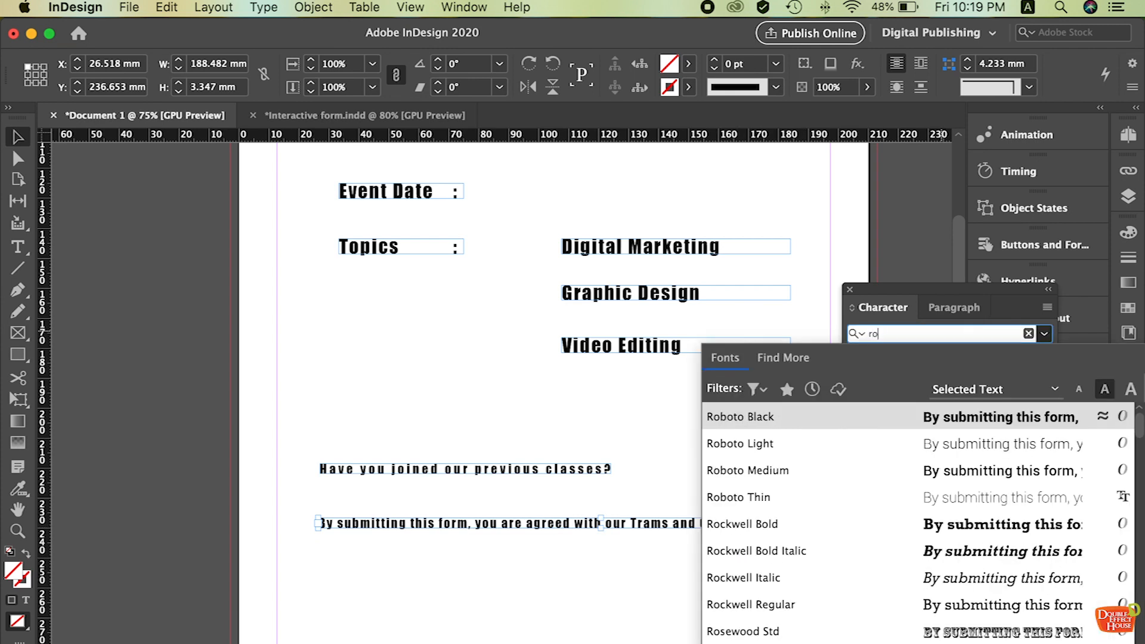
{"action": "left_click", "coordinate": [811, 452]}
- Set the previous-classes question in Roboto Light with a tracking of 0
{"action": "left_click", "coordinate": [562, 475]}
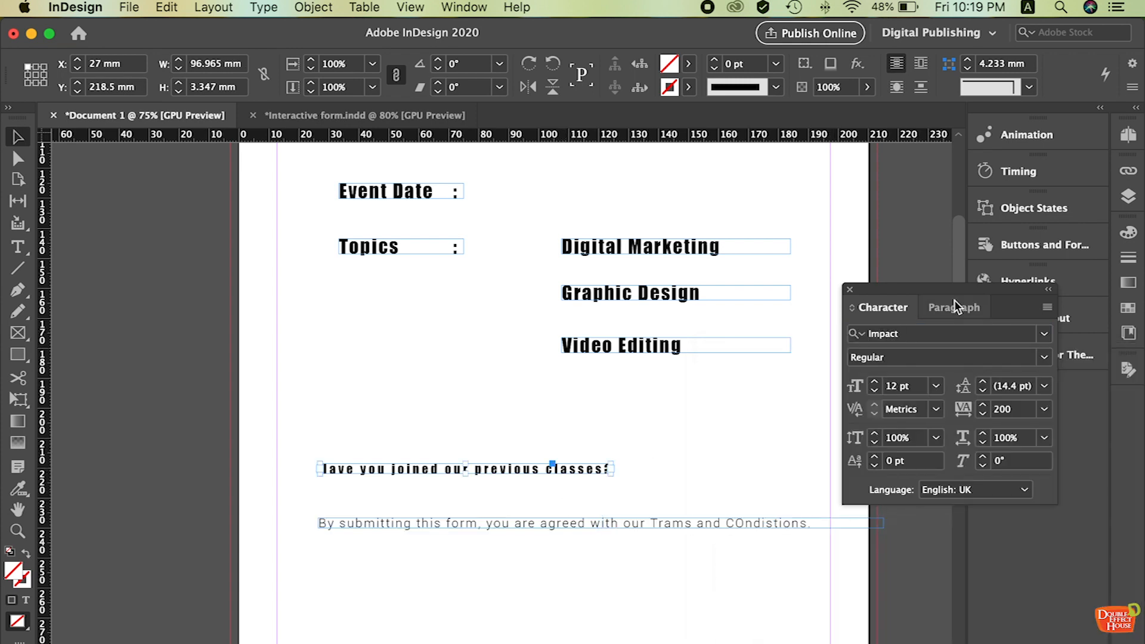
{"action": "left_click", "coordinate": [910, 334]}
{"action": "type", "text": "ro"}
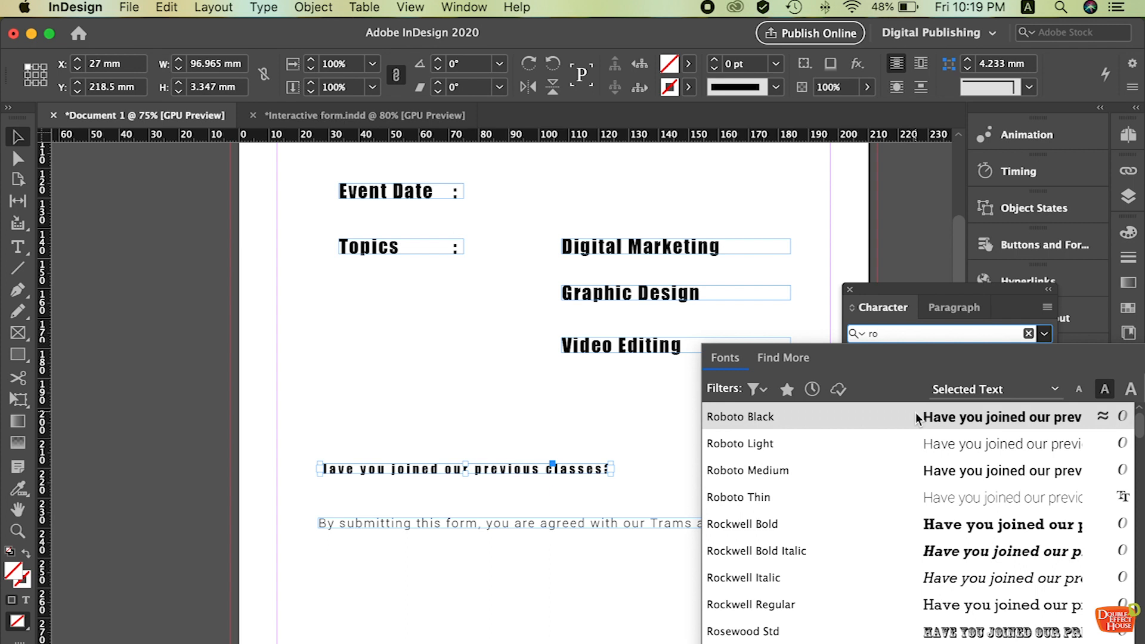
{"action": "left_click", "coordinate": [904, 453]}
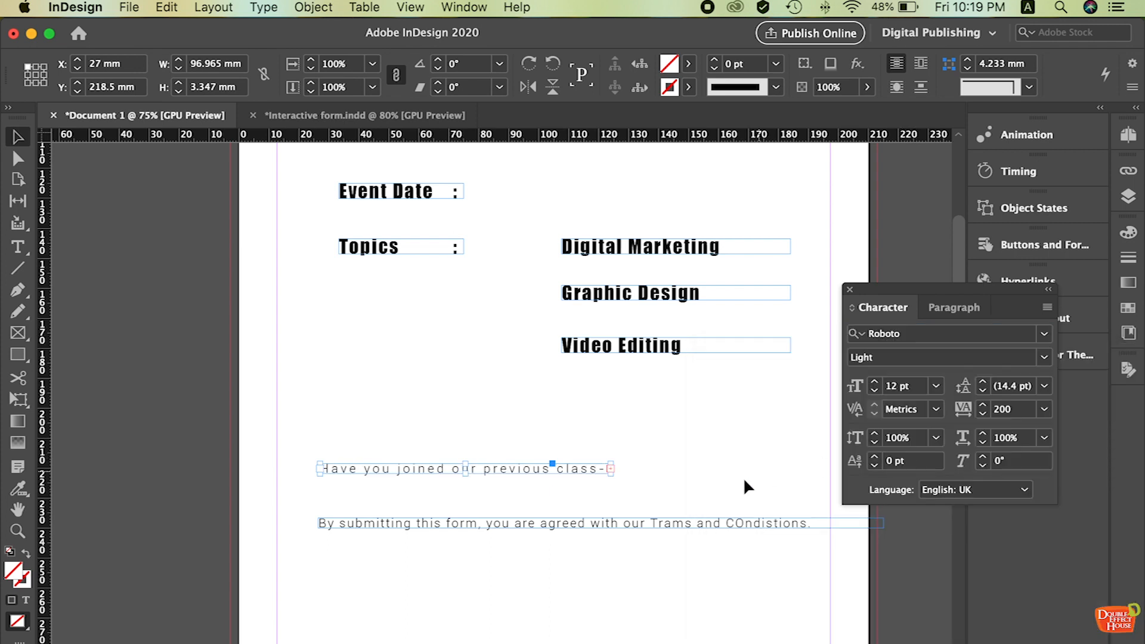
{"action": "left_click", "coordinate": [1044, 409]}
{"action": "left_click", "coordinate": [1022, 554]}
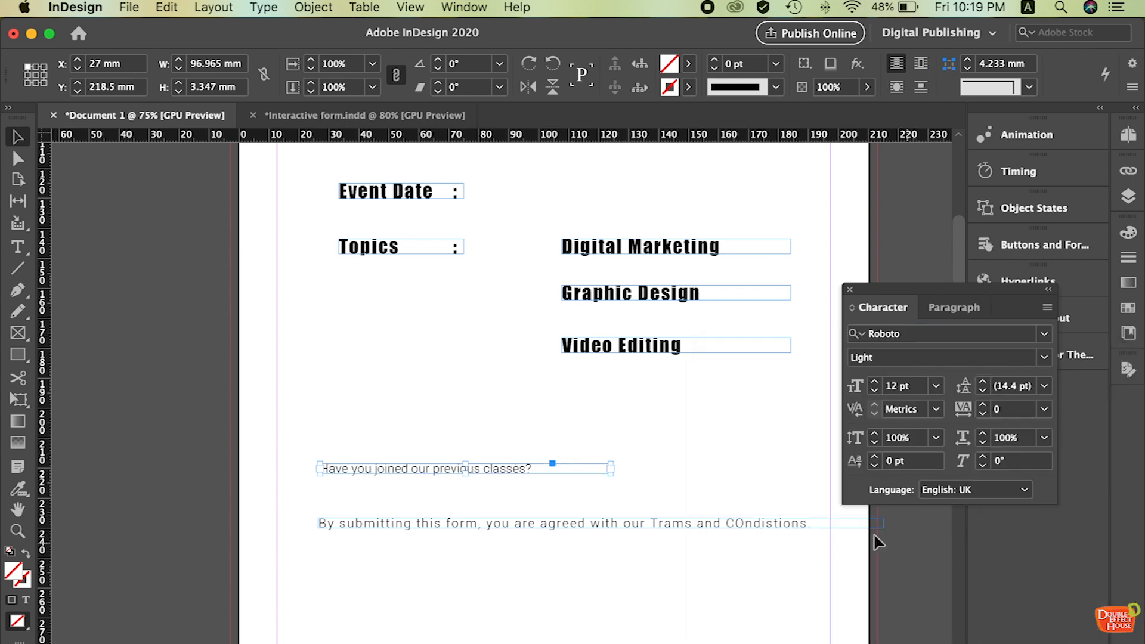
- Set the consent line's tracking to 0
{"action": "left_click", "coordinate": [771, 520]}
{"action": "left_click", "coordinate": [1044, 409]}
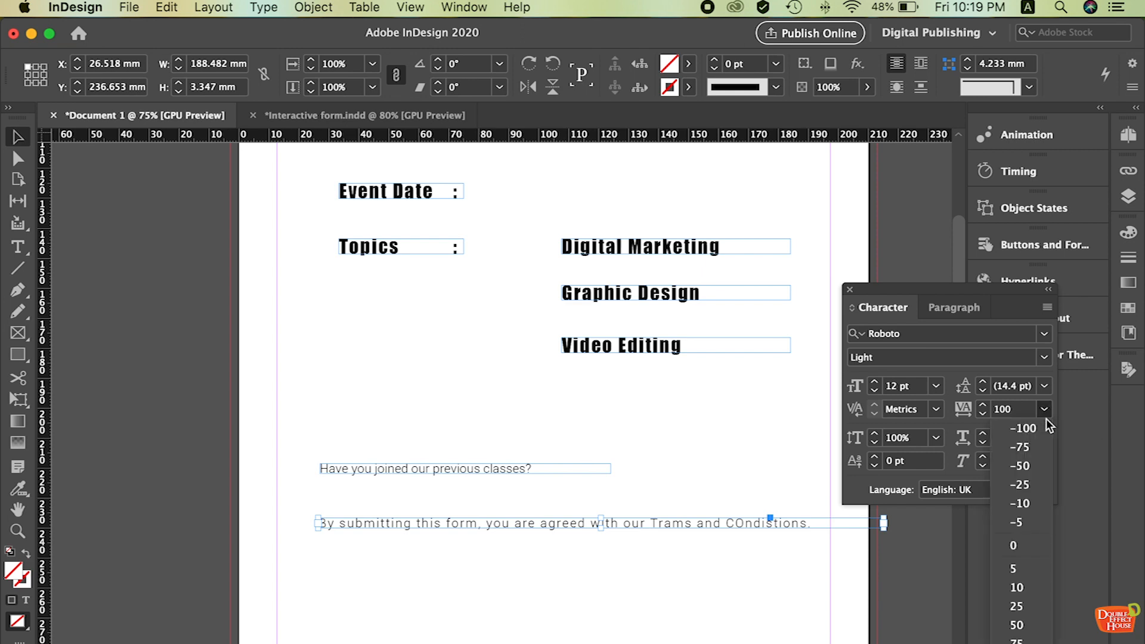
{"action": "left_click", "coordinate": [1020, 547]}
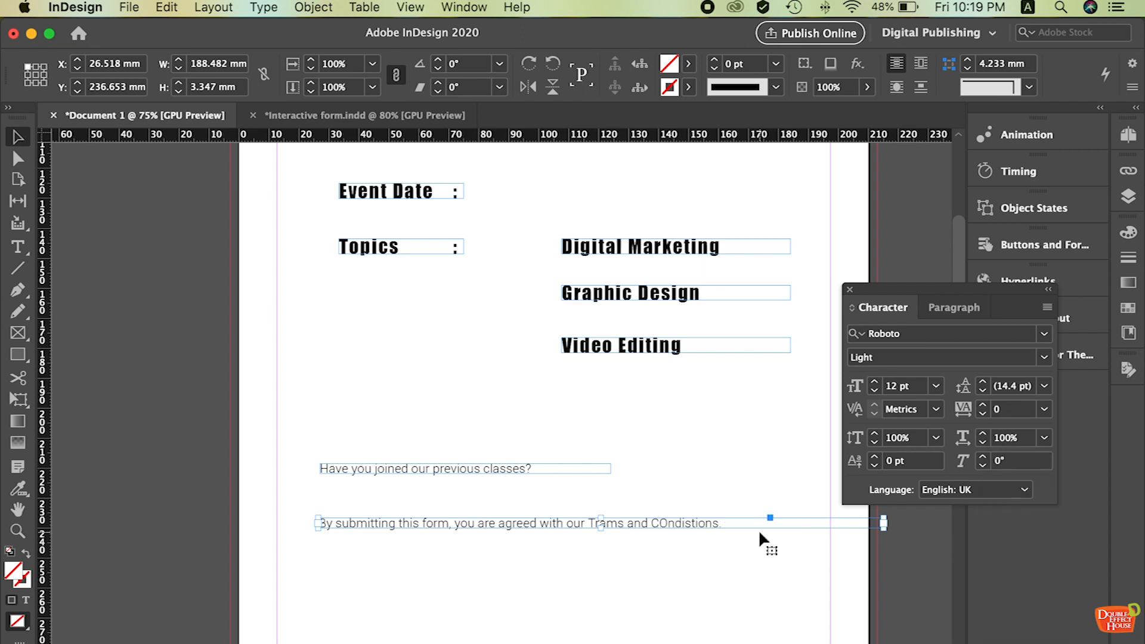
- In the consent line, correct "Trams" to "Terms" and make the capital O in "COndistions" lowercase
{"action": "double_click", "coordinate": [627, 523]}
{"action": "left_click_drag", "start_coordinate": [628, 523], "coordinate": [597, 523]}
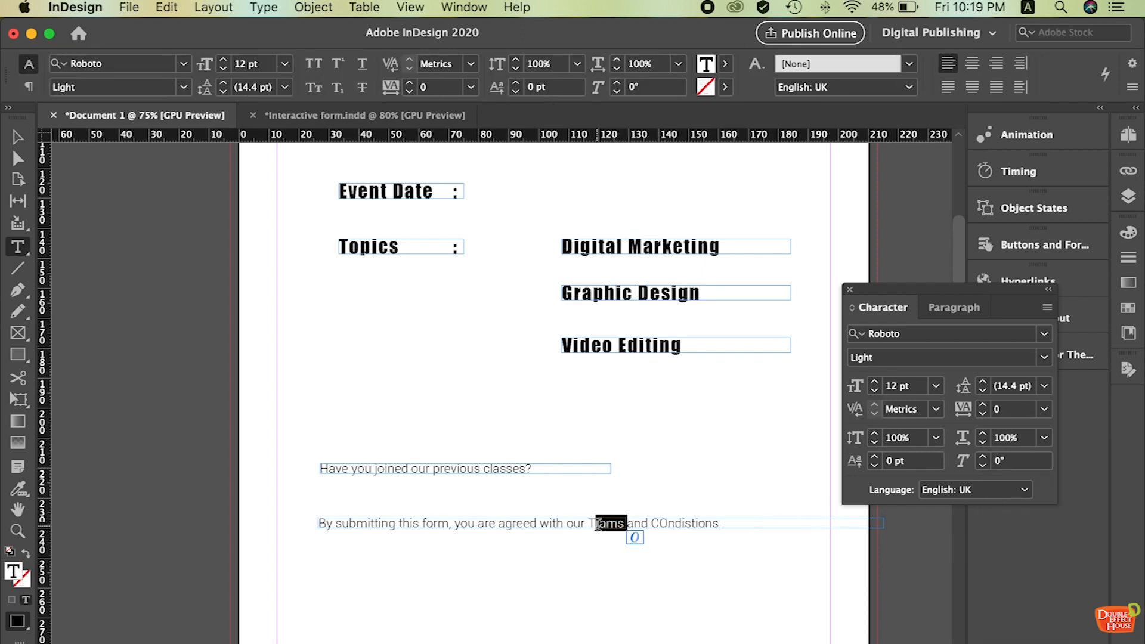
{"action": "type", "text": "erms"}
{"action": "left_click_drag", "start_coordinate": [658, 523], "coordinate": [665, 523]}
{"action": "type", "text": "o"}
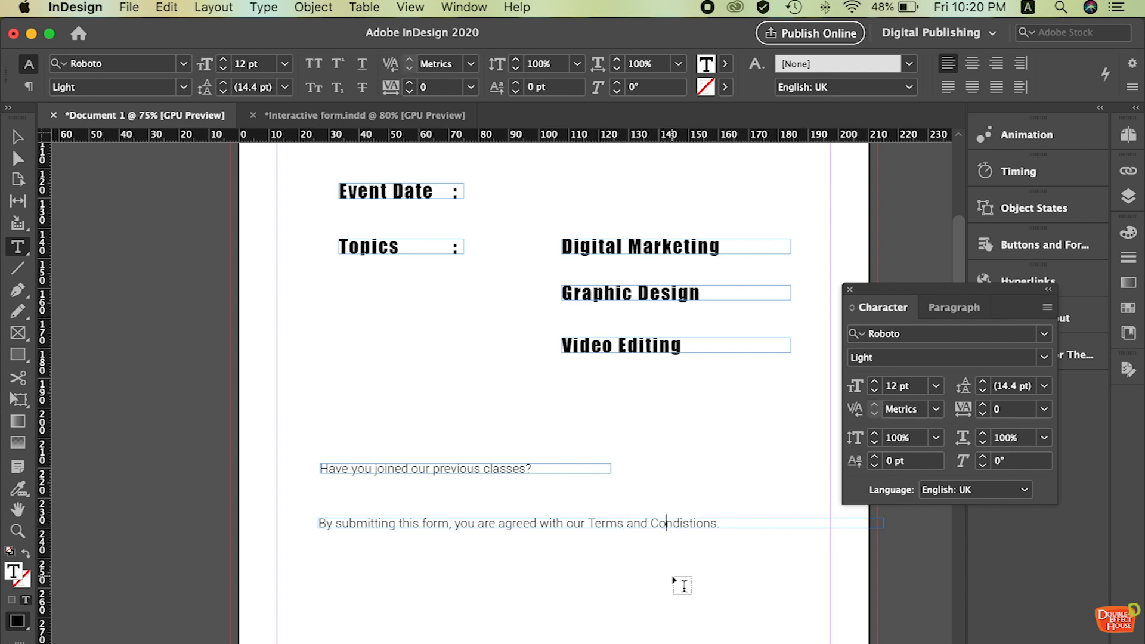
{"action": "left_click", "coordinate": [17, 136]}
{"action": "left_click", "coordinate": [603, 552]}
- Check the reference form's input fields and draw a rectangle about 102 mm wide and 13.5 mm high beside the Name label
{"action": "scroll", "coordinate": [604, 535], "scroll_direction": "up", "scroll_amount": 3}
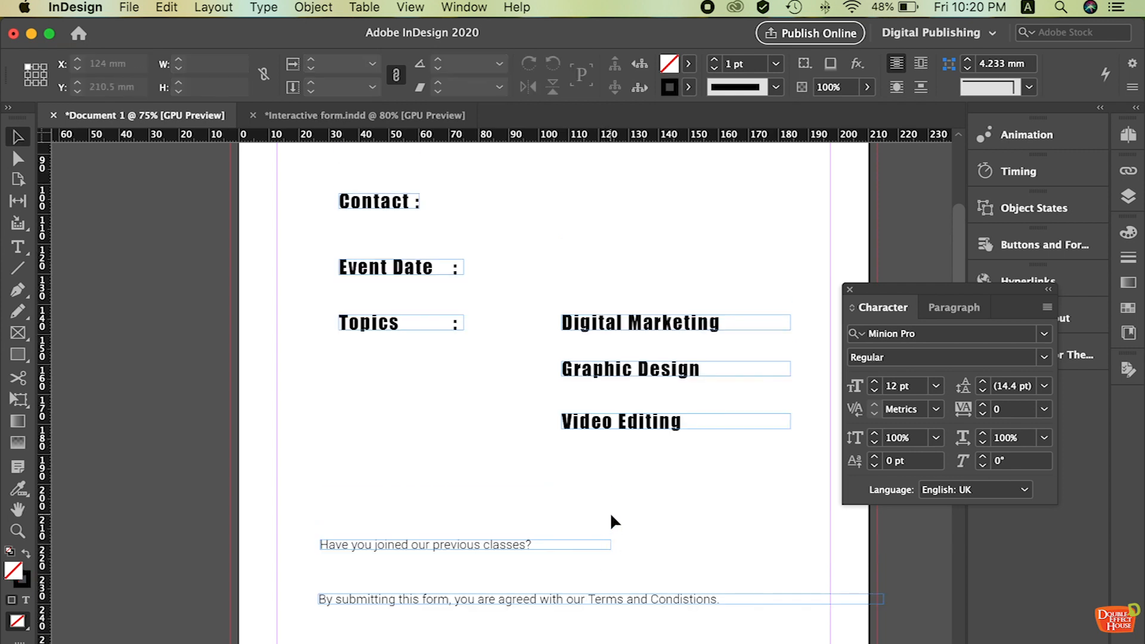
{"action": "scroll", "coordinate": [538, 525], "scroll_direction": "up", "scroll_amount": 6}
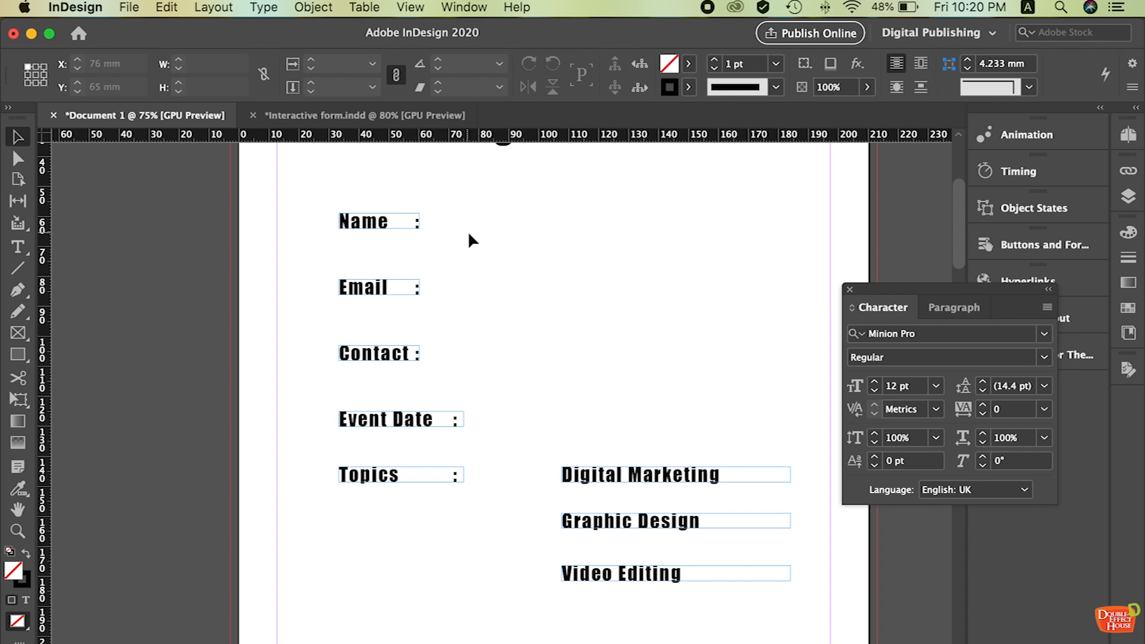
{"action": "left_click", "coordinate": [371, 116]}
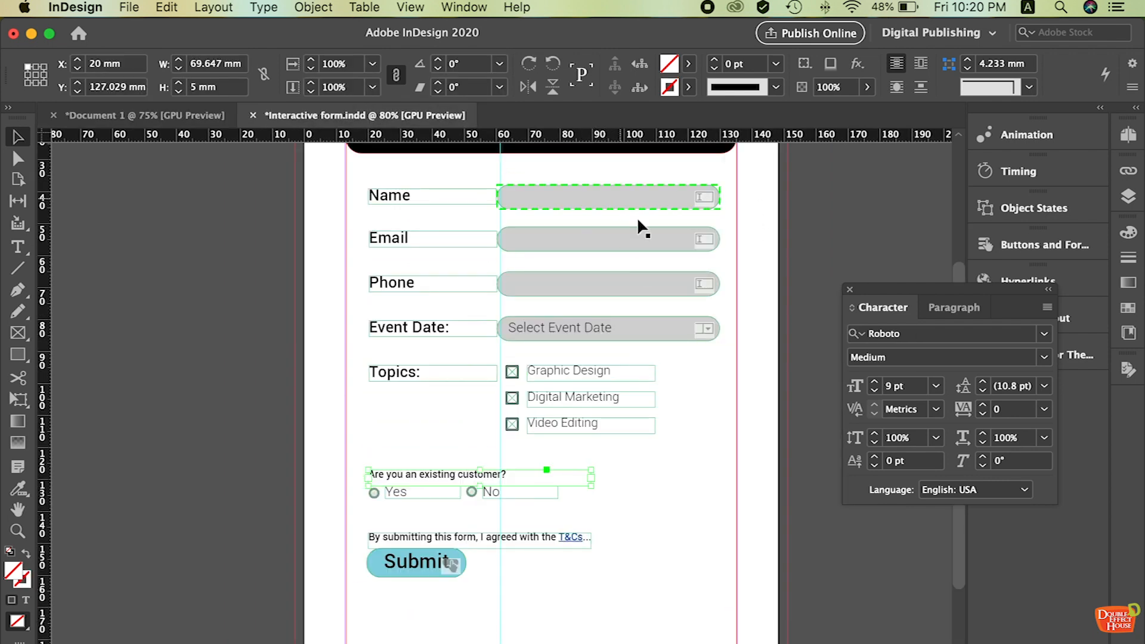
{"action": "left_click", "coordinate": [189, 117]}
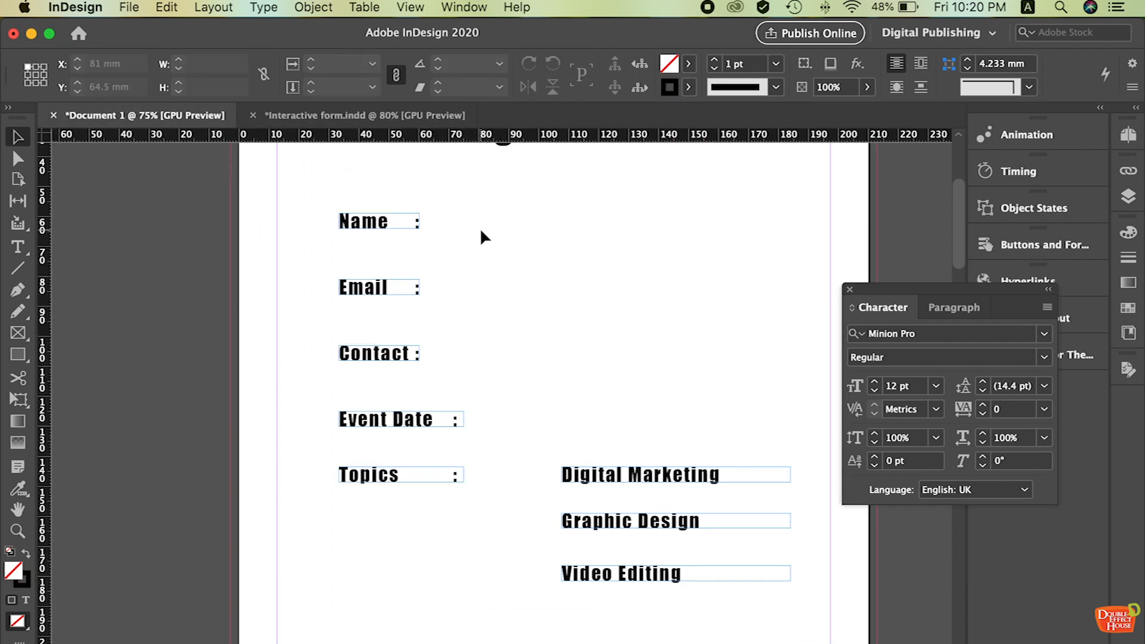
{"action": "scroll", "coordinate": [519, 448], "scroll_direction": "down", "scroll_amount": 2}
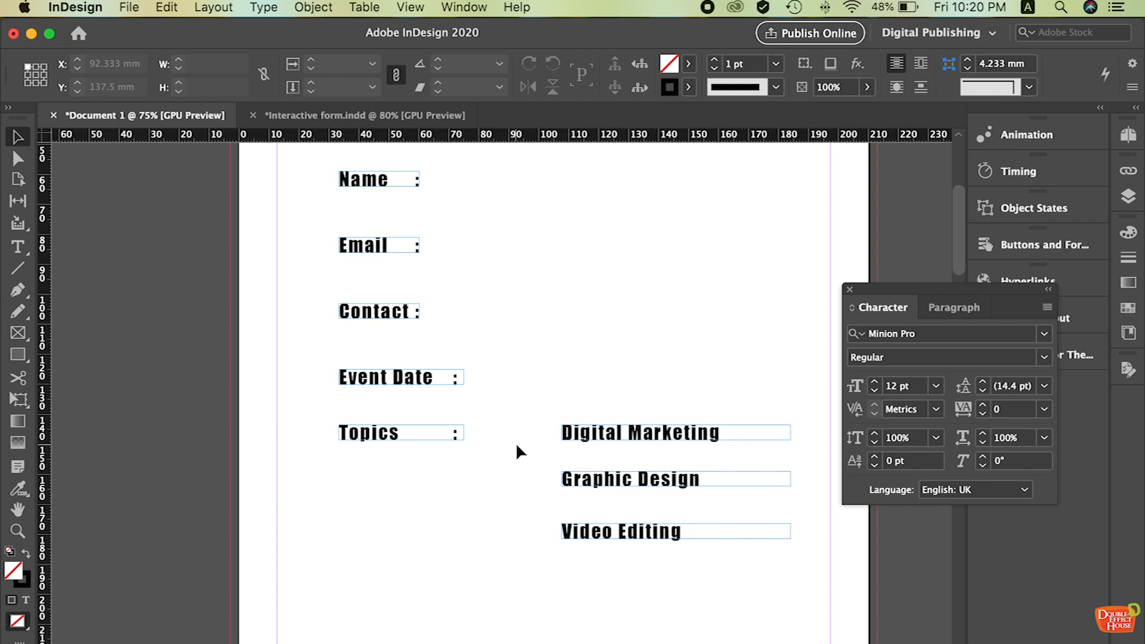
{"action": "scroll", "coordinate": [519, 467], "scroll_direction": "up", "scroll_amount": 3}
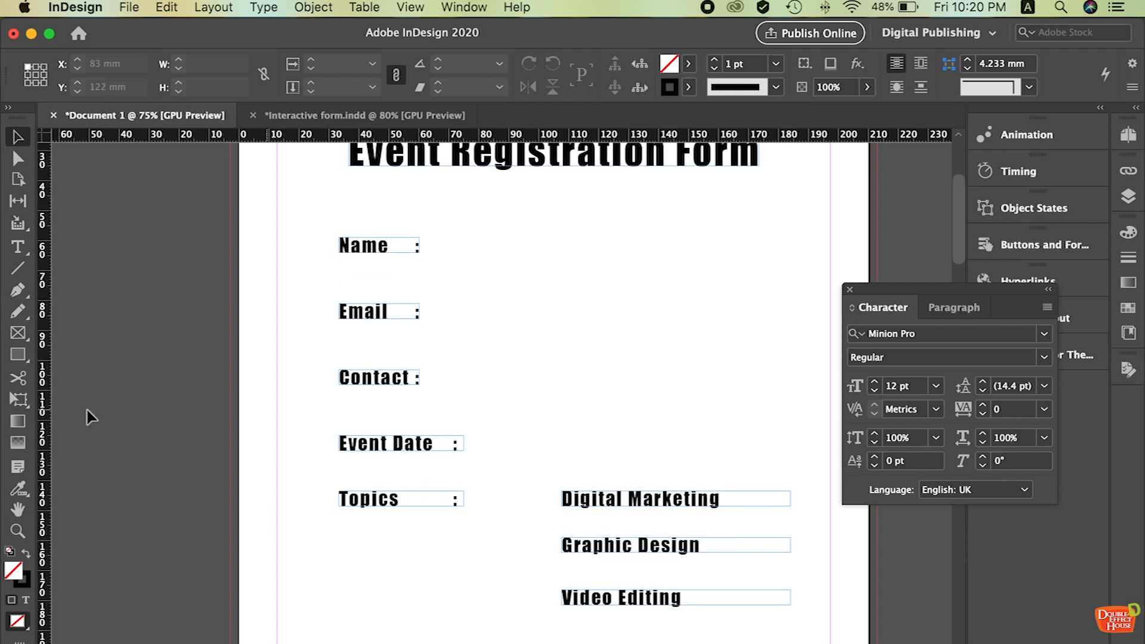
{"action": "left_click", "coordinate": [16, 357]}
{"action": "left_click_drag", "start_coordinate": [458, 239], "coordinate": [759, 278]}
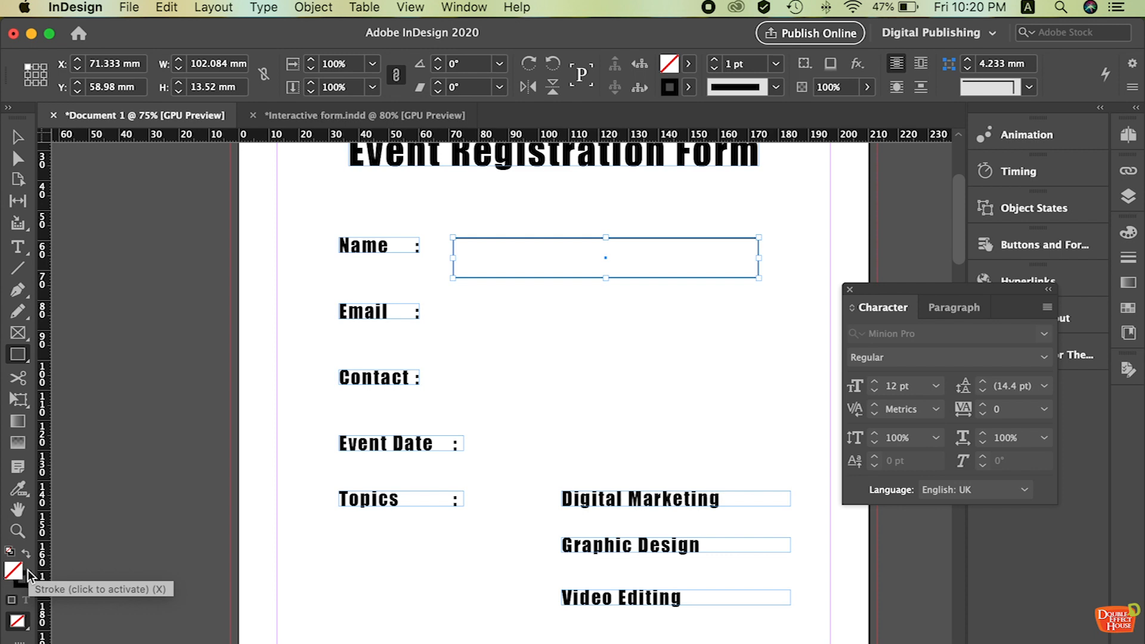
- Fill the rectangle beside the Name label with the yellow swatch C=0 M=0 Y=100 K=0 and remove its stroke
{"action": "left_click", "coordinate": [26, 554]}
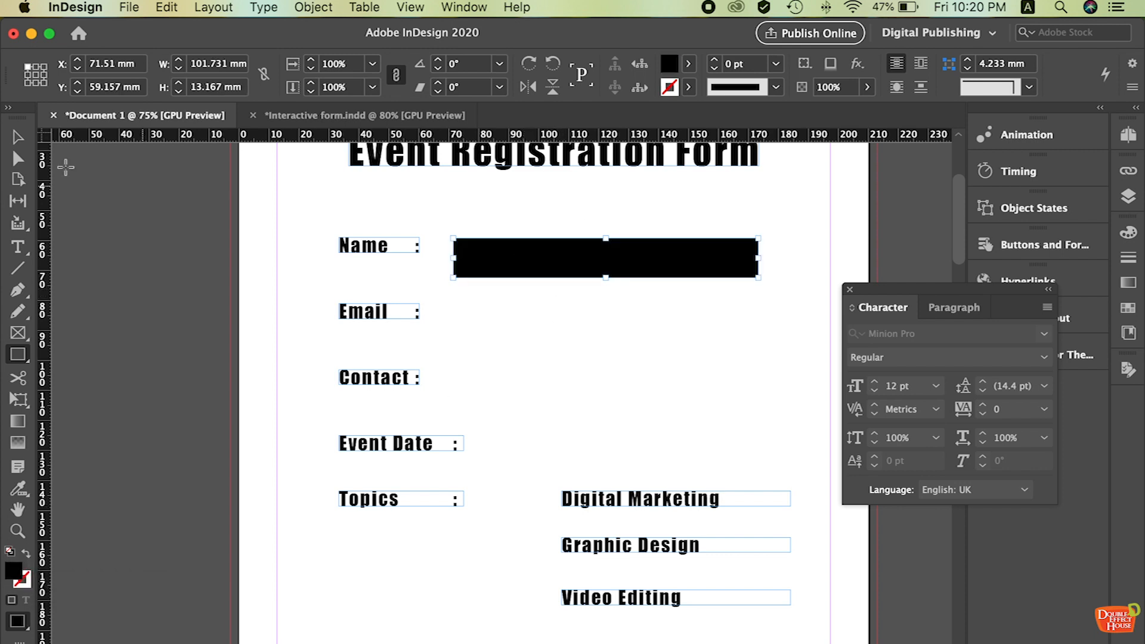
{"action": "left_click", "coordinate": [15, 138]}
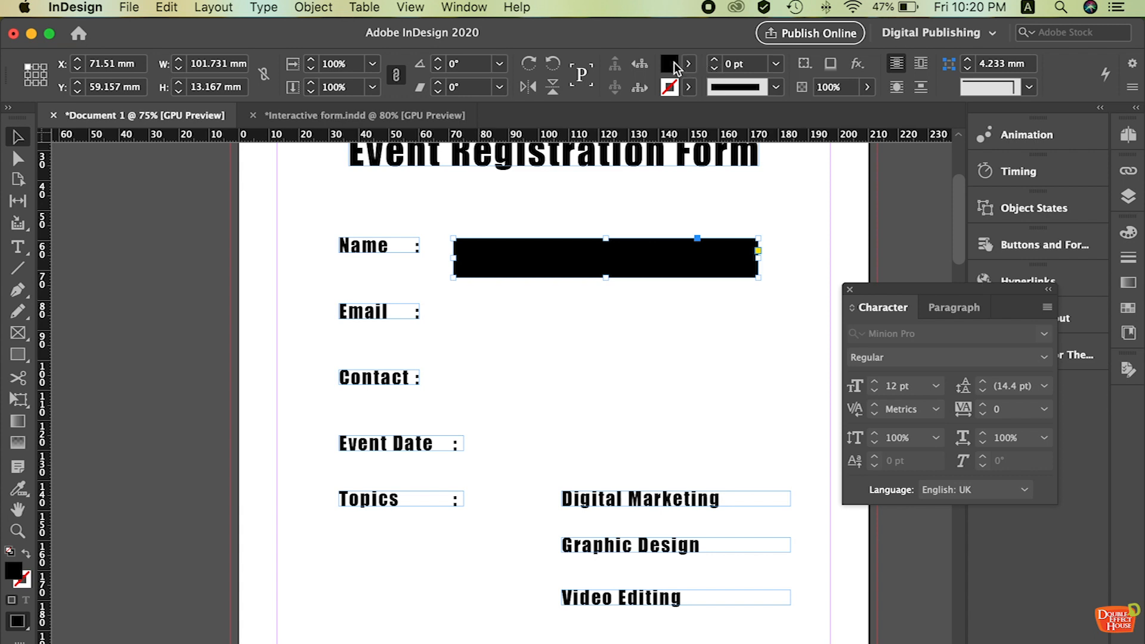
{"action": "left_click", "coordinate": [690, 65]}
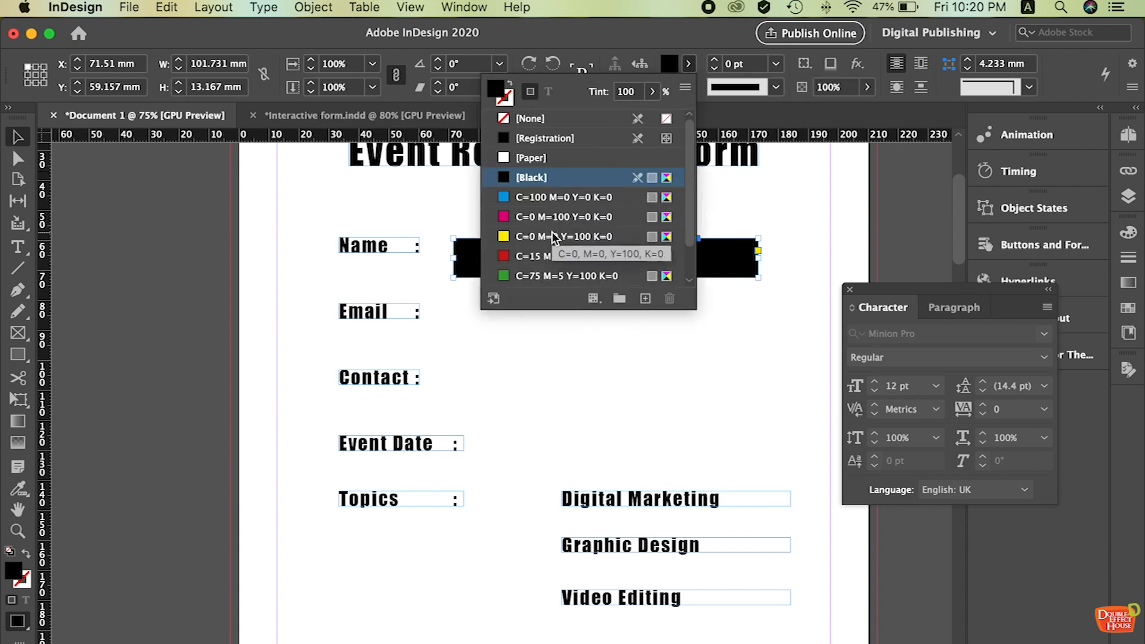
{"action": "left_click", "coordinate": [511, 236]}
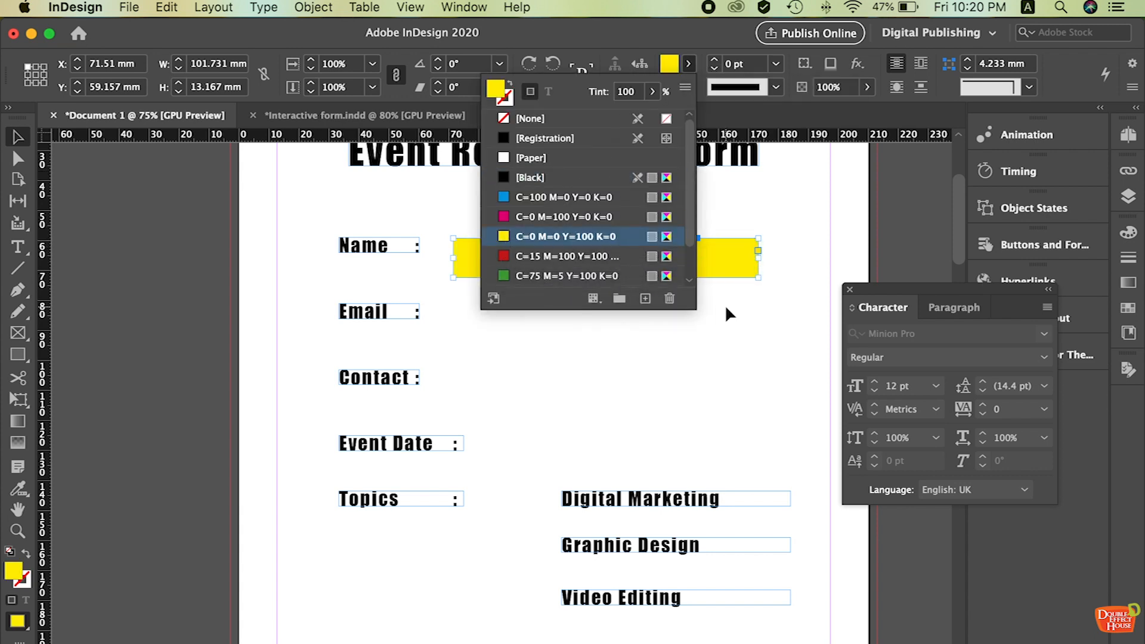
{"action": "left_click", "coordinate": [725, 305]}
- Move the yellow rectangle up slightly so that it is vertically centred on the Name label
{"action": "scroll", "coordinate": [650, 314], "scroll_direction": "up", "scroll_amount": 1}
{"action": "left_click_drag", "start_coordinate": [595, 292], "coordinate": [596, 282]}
{"action": "left_click", "coordinate": [600, 325]}
{"action": "left_click", "coordinate": [688, 267]}
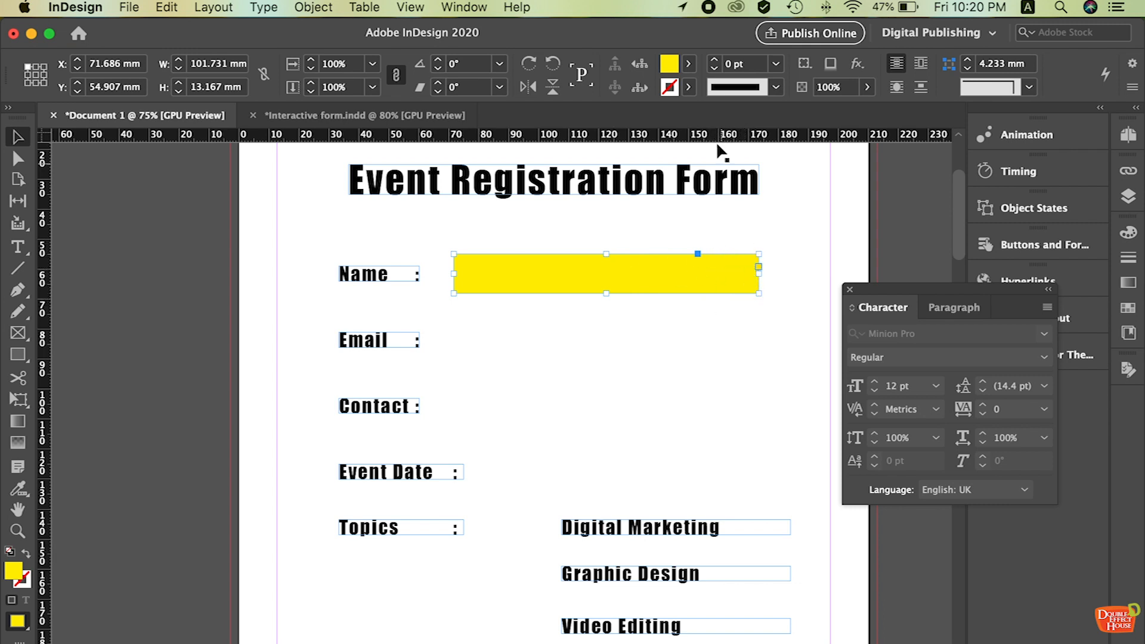
{"action": "left_click", "coordinate": [775, 64]}
{"action": "left_click", "coordinate": [775, 67]}
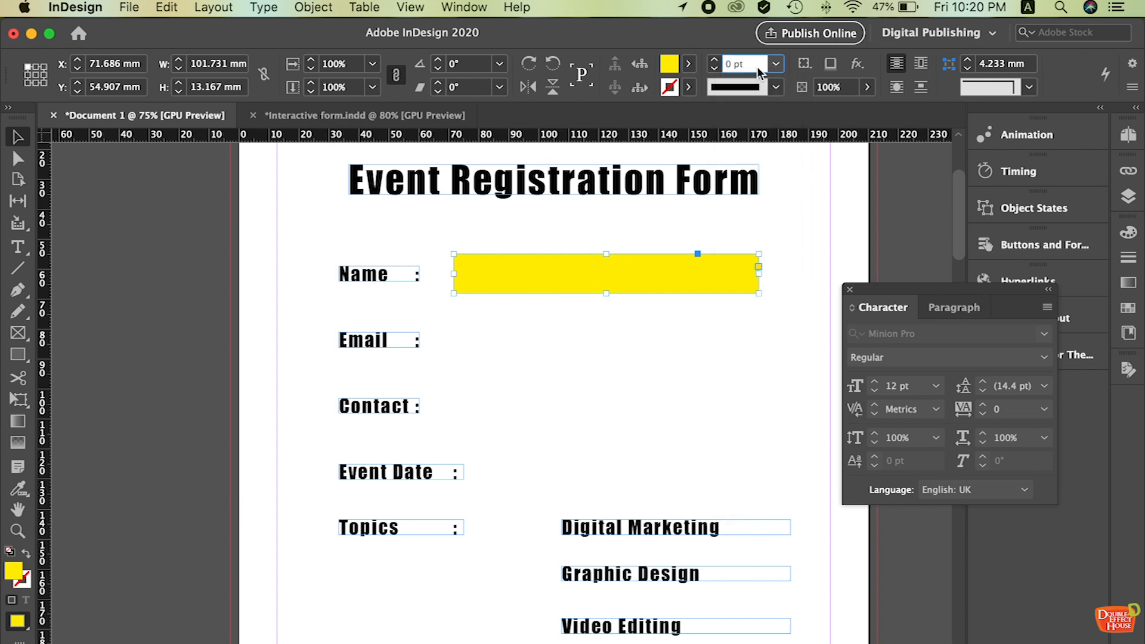
{"action": "left_click", "coordinate": [649, 262]}
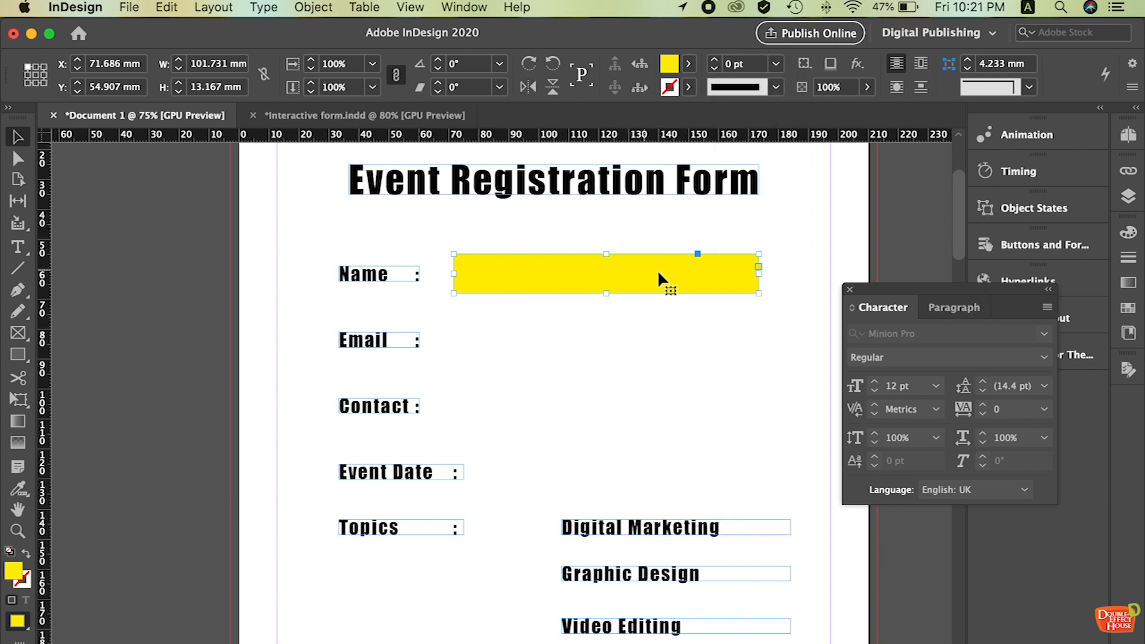
- Give the yellow rectangle beside the Name label rounded corners
{"action": "left_click", "coordinate": [1031, 87]}
{"action": "left_click", "coordinate": [995, 200]}
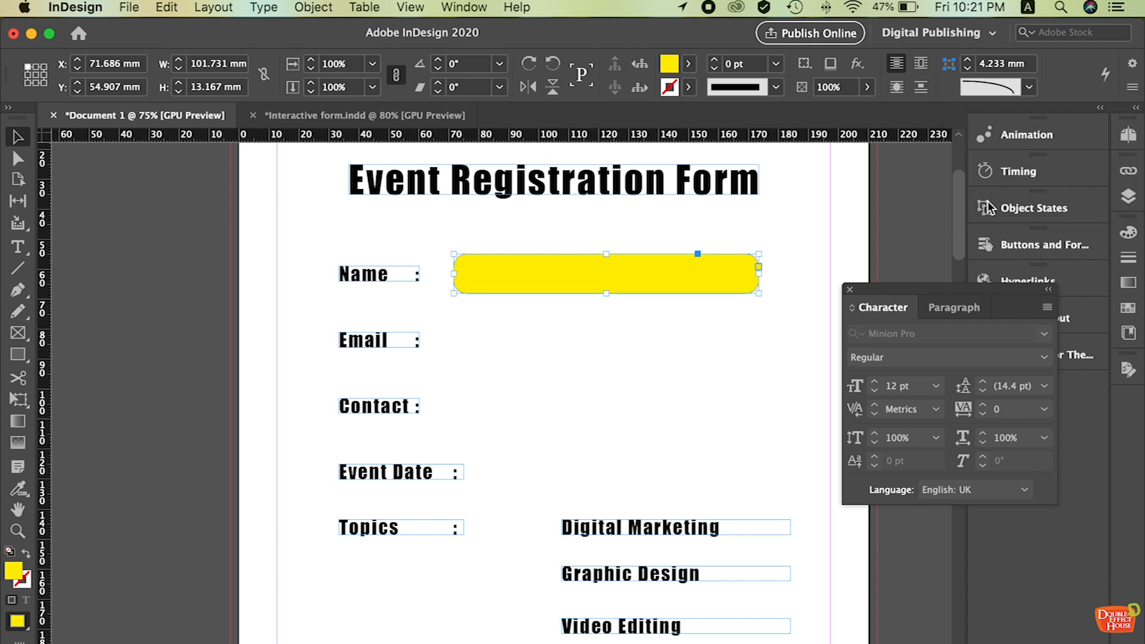
{"action": "left_click", "coordinate": [806, 253]}
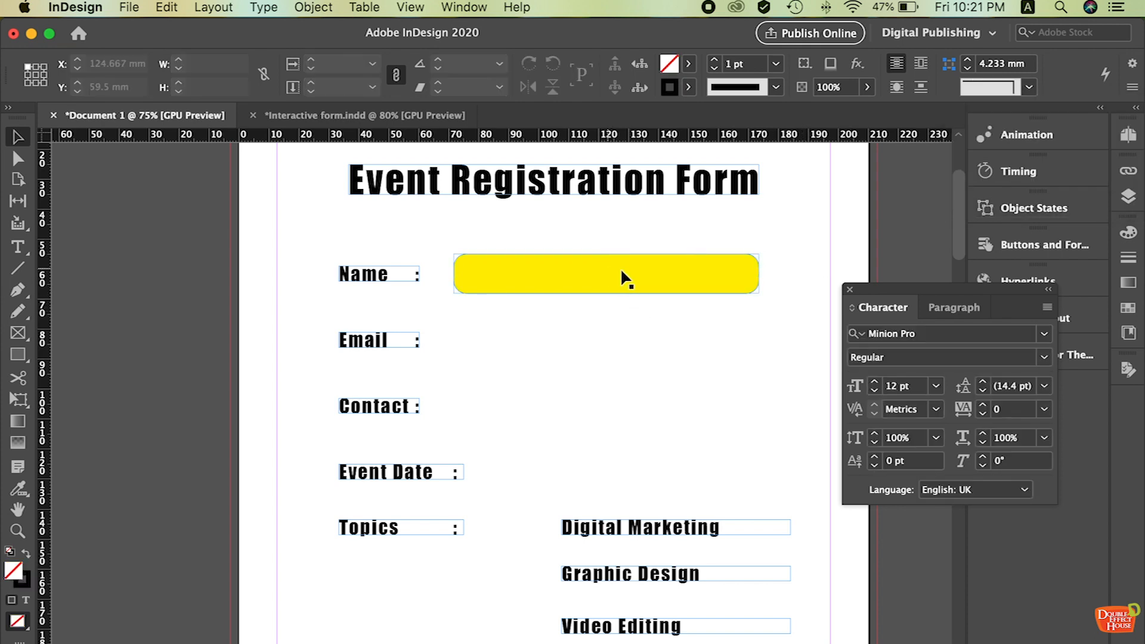
- Duplicate the rounded yellow rectangle beside the Email, Contact and Event Date labels, placing the Event Date copy clear of its longer label
{"action": "left_click", "coordinate": [639, 273]}
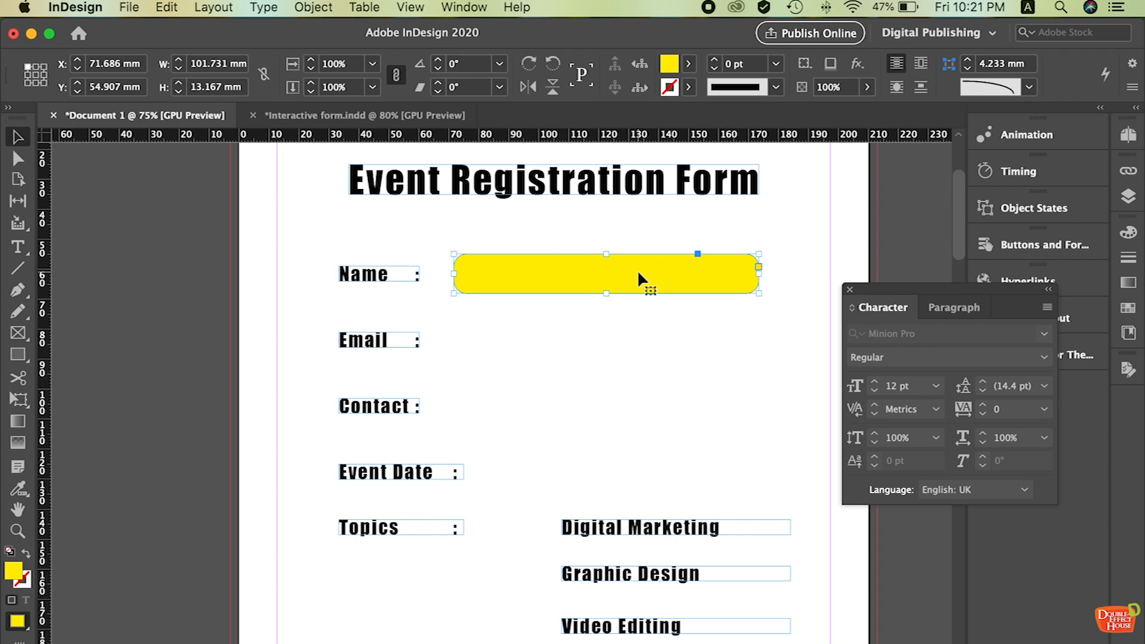
{"action": "left_click_drag", "start_coordinate": [638, 275], "coordinate": [670, 473]}
{"action": "scroll", "coordinate": [655, 478], "scroll_direction": "down", "scroll_amount": 5}
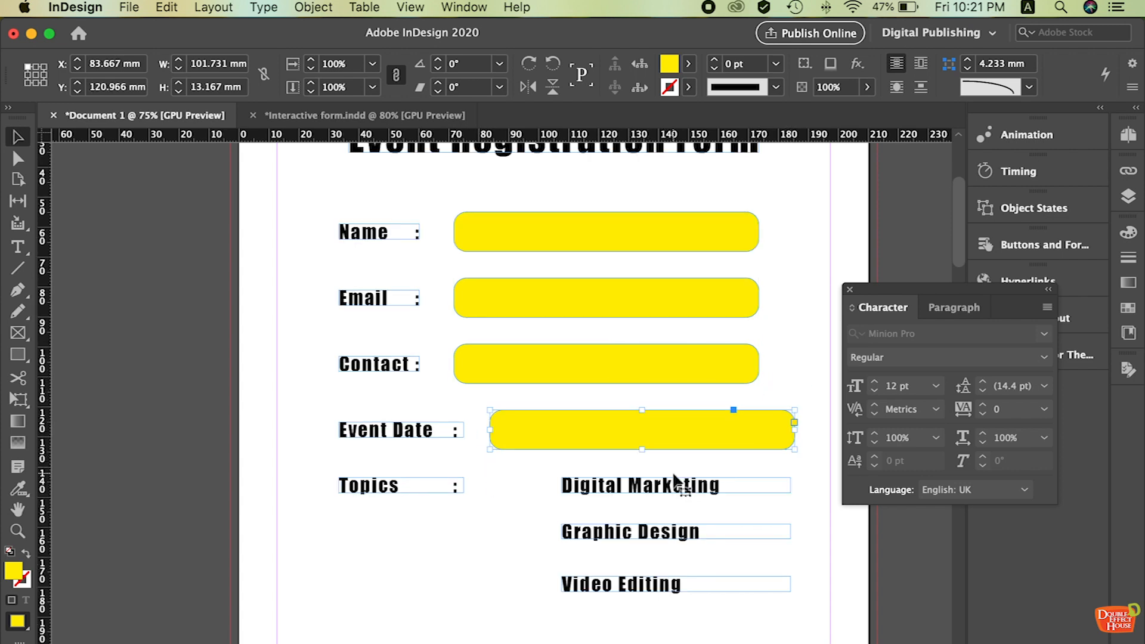
- Move the Contact, Email and Name rectangles sideways to align them with the Event Date rectangle
{"action": "scroll", "coordinate": [707, 336], "scroll_direction": "up", "scroll_amount": 5}
{"action": "left_click_drag", "start_coordinate": [690, 399], "coordinate": [716, 414]}
{"action": "left_click_drag", "start_coordinate": [670, 347], "coordinate": [713, 352]}
{"action": "left_click_drag", "start_coordinate": [624, 271], "coordinate": [665, 282]}
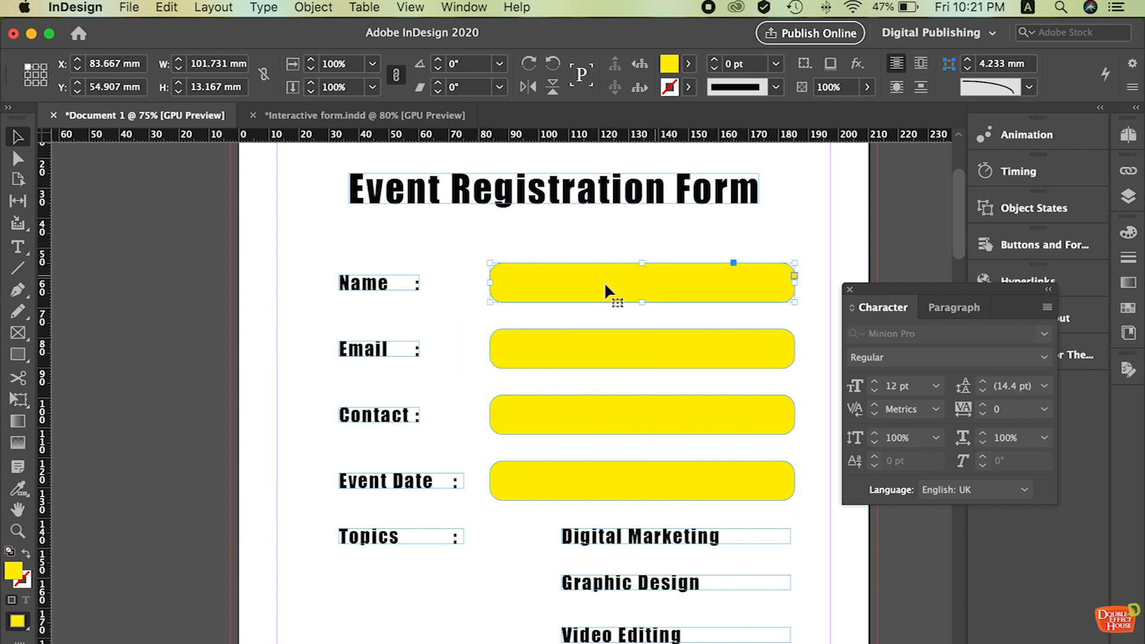
{"action": "left_click", "coordinate": [451, 311]}
{"action": "double_click", "coordinate": [408, 278]}
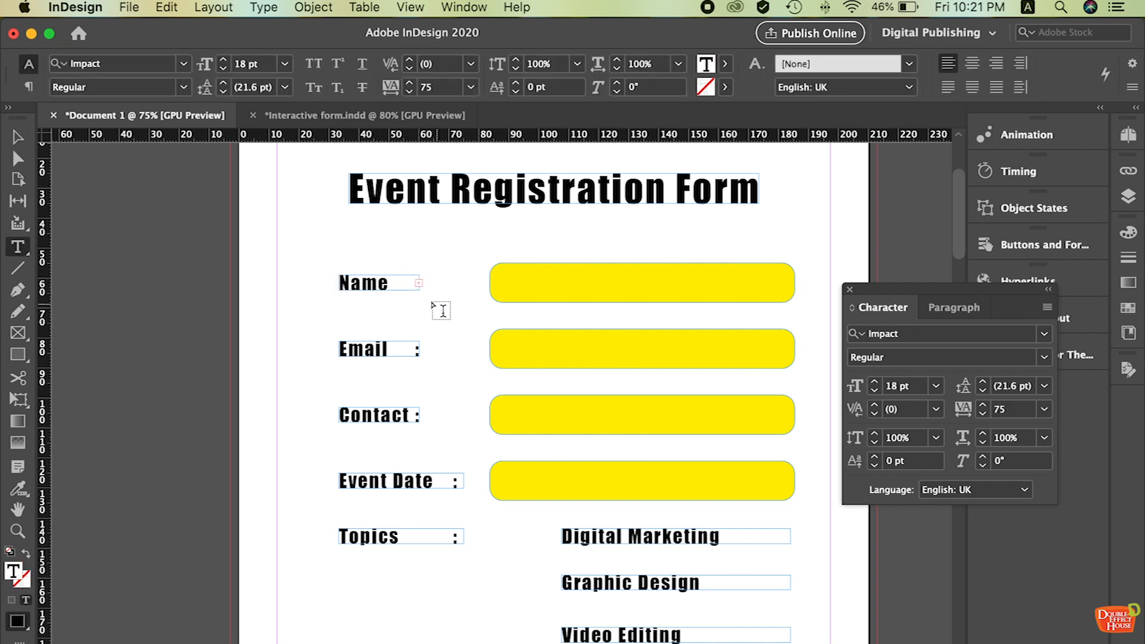
{"action": "key", "text": "BackSpace"}
{"action": "left_click", "coordinate": [17, 137]}
{"action": "left_click", "coordinate": [388, 230]}
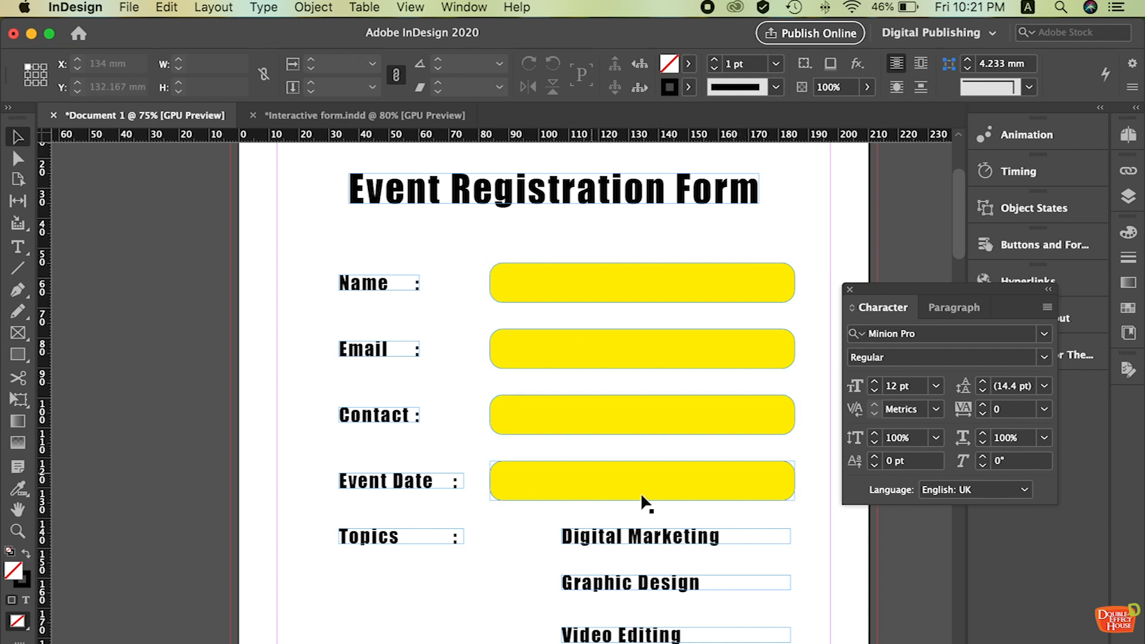
- Switch to the reference form and select its Name input field to examine how it is built
{"action": "scroll", "coordinate": [597, 484], "scroll_direction": "down", "scroll_amount": 1}
{"action": "scroll", "coordinate": [567, 406], "scroll_direction": "down", "scroll_amount": 1}
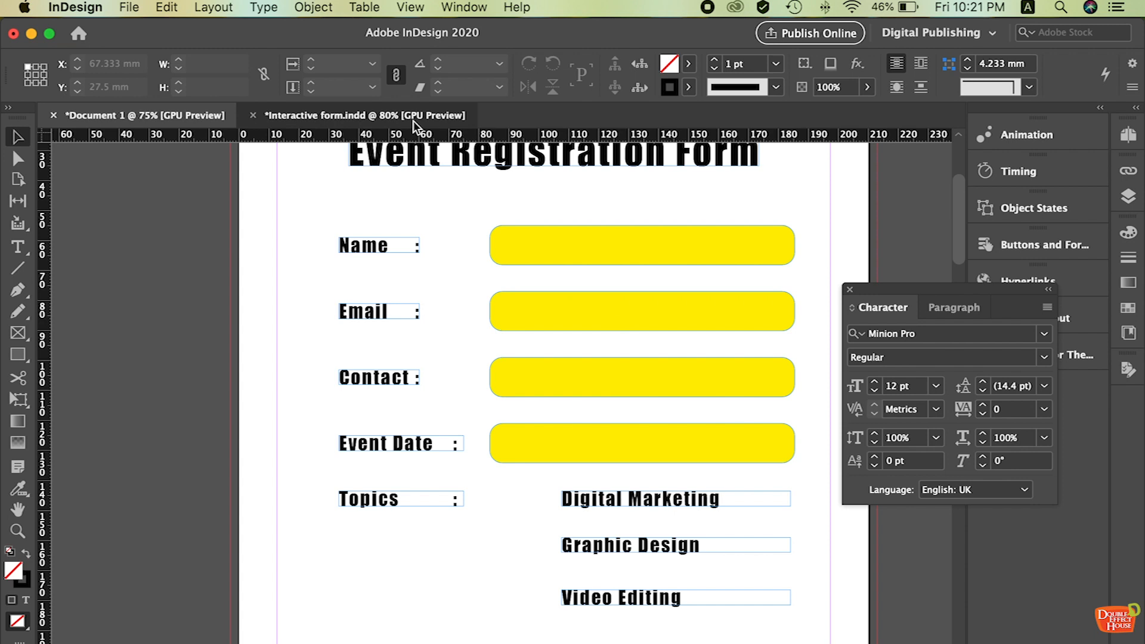
{"action": "left_click", "coordinate": [605, 195]}
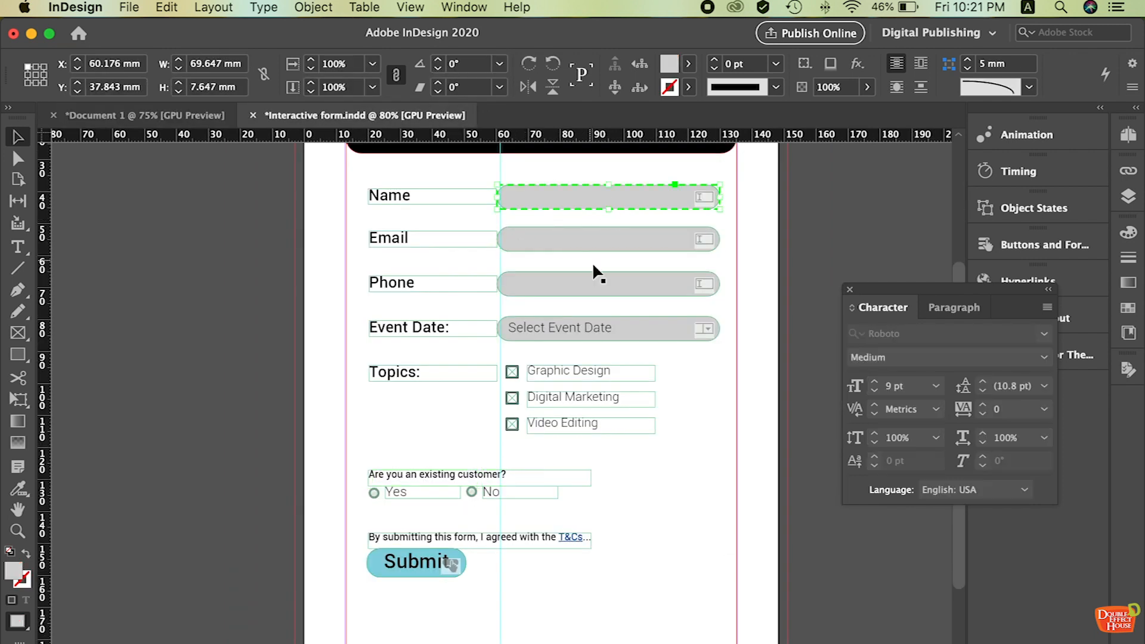
- Select the Phone input field on the reference form to examine it, and return to Document 1
{"action": "scroll", "coordinate": [573, 256], "scroll_direction": "up", "scroll_amount": 1}
{"action": "left_click", "coordinate": [579, 311]}
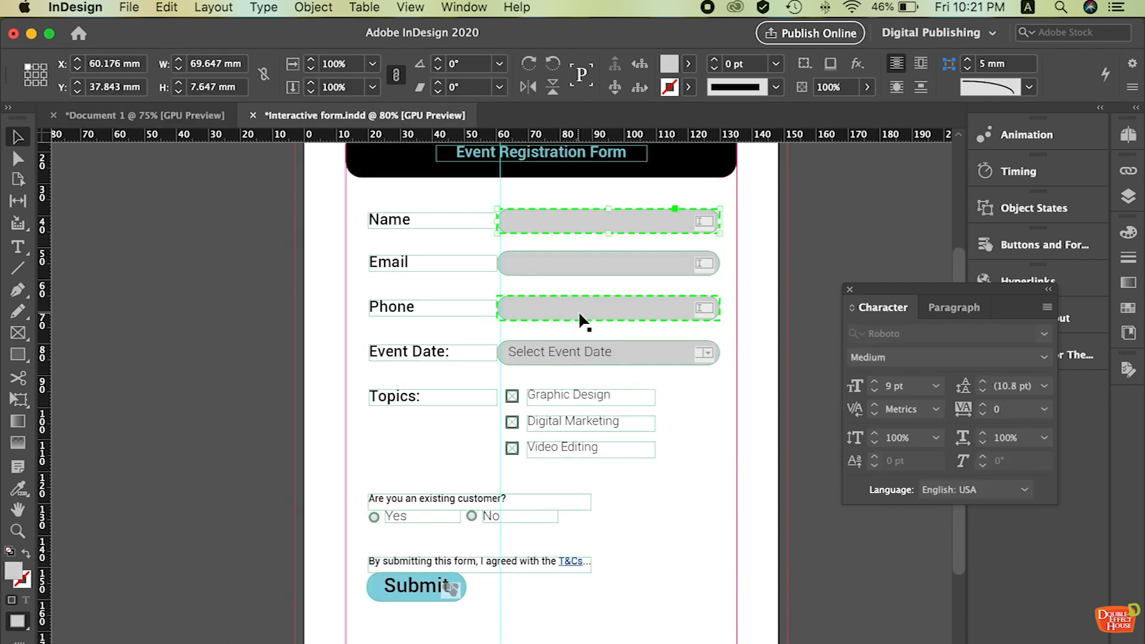
{"action": "left_click", "coordinate": [196, 116]}
- Convert the yellow rectangle beside the Name label into an interactive button
{"action": "scroll", "coordinate": [611, 287], "scroll_direction": "up", "scroll_amount": 1}
{"action": "left_click", "coordinate": [625, 265]}
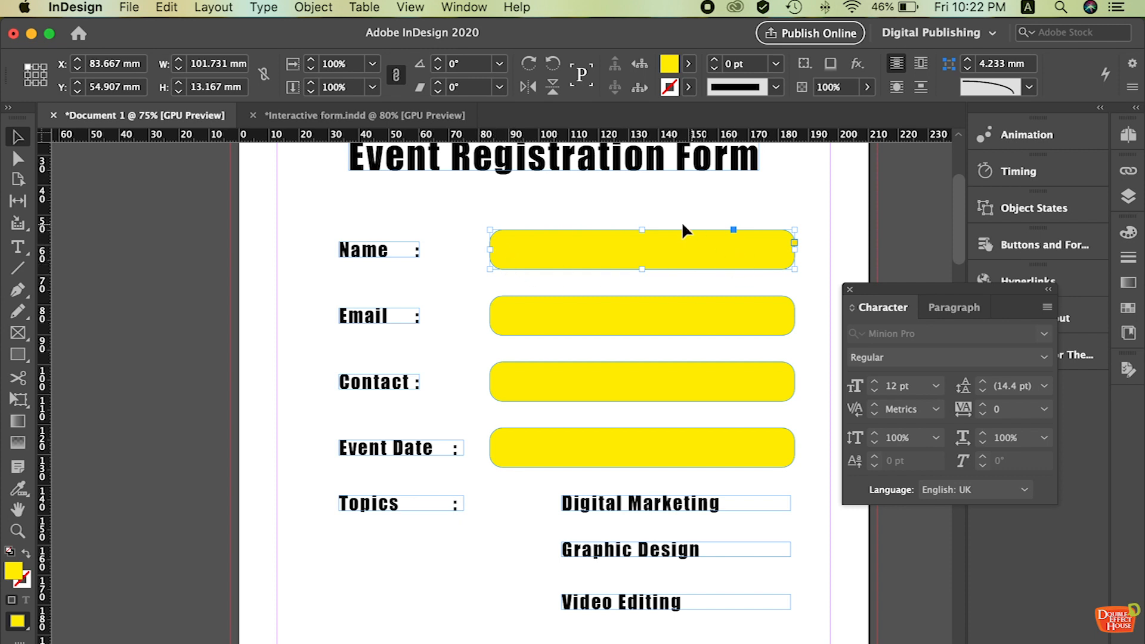
{"action": "right_click", "coordinate": [729, 257]}
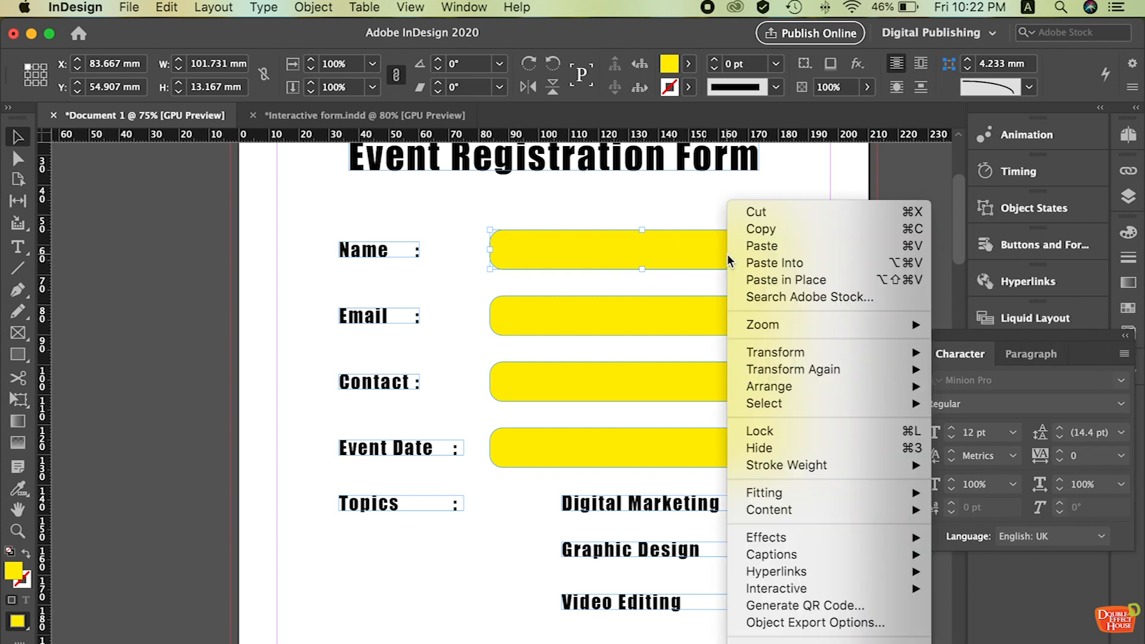
{"action": "mouse_move", "coordinate": [797, 590]}
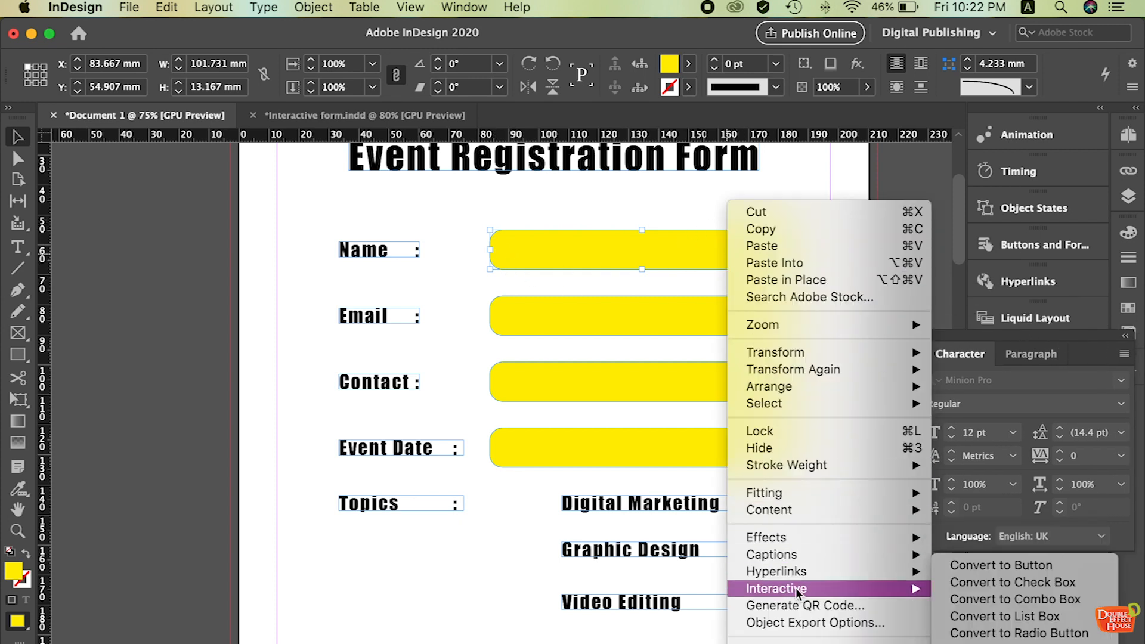
{"action": "left_click", "coordinate": [1005, 571]}
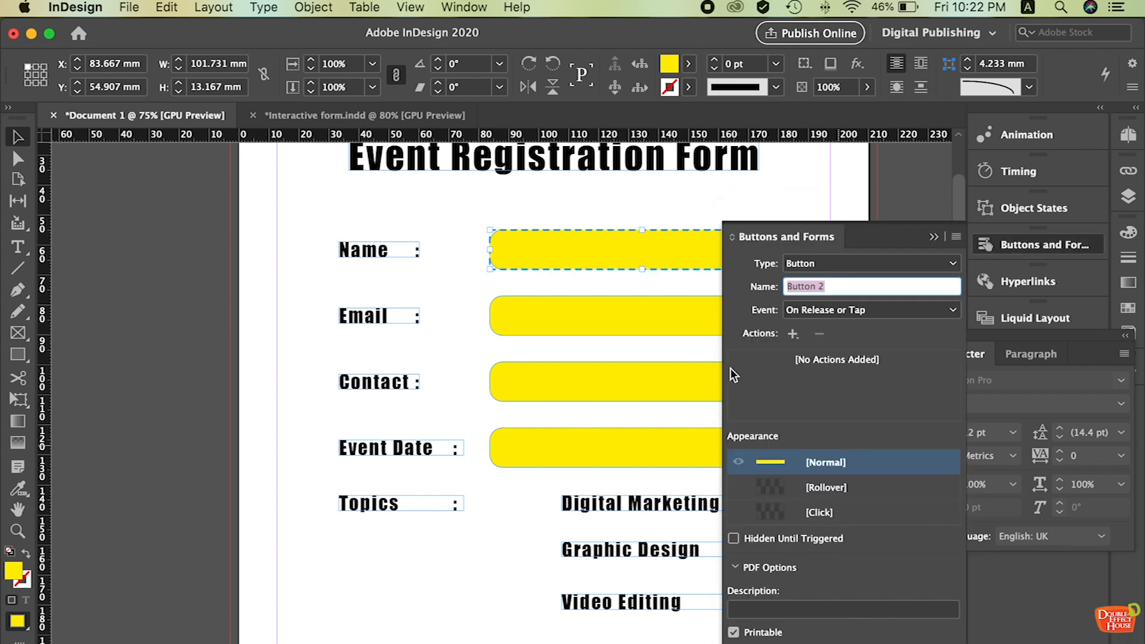
{"action": "key", "text": "space"}
{"action": "left_click_drag", "start_coordinate": [622, 288], "coordinate": [458, 287]}
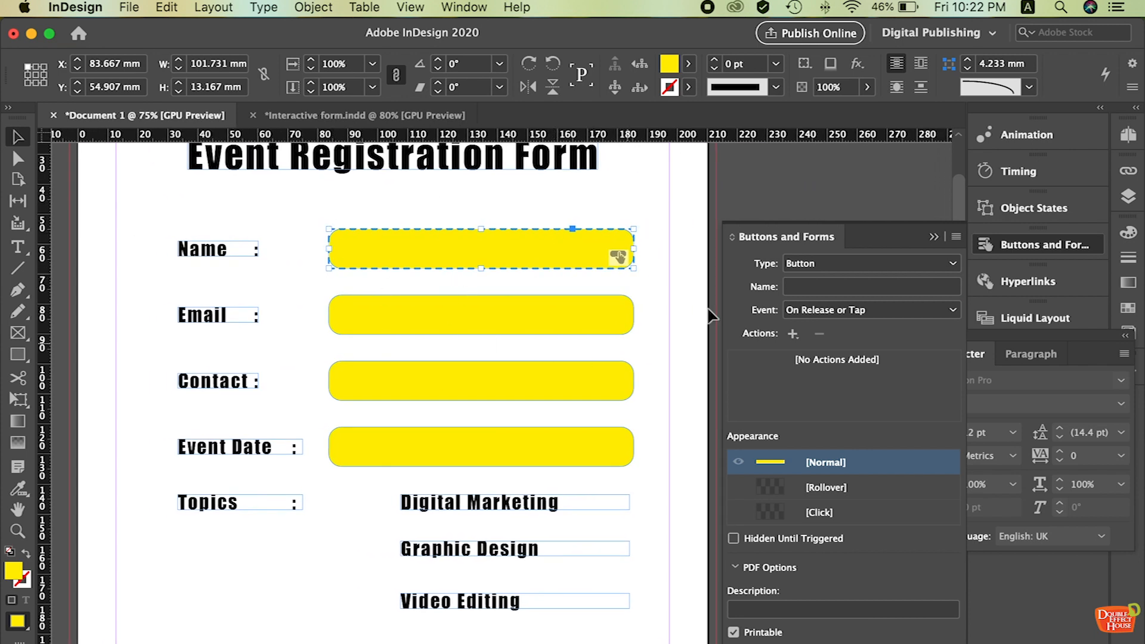
- Change the Name rectangle's form type to Text Field, name it "Name" and make it required
{"action": "left_click", "coordinate": [815, 264]}
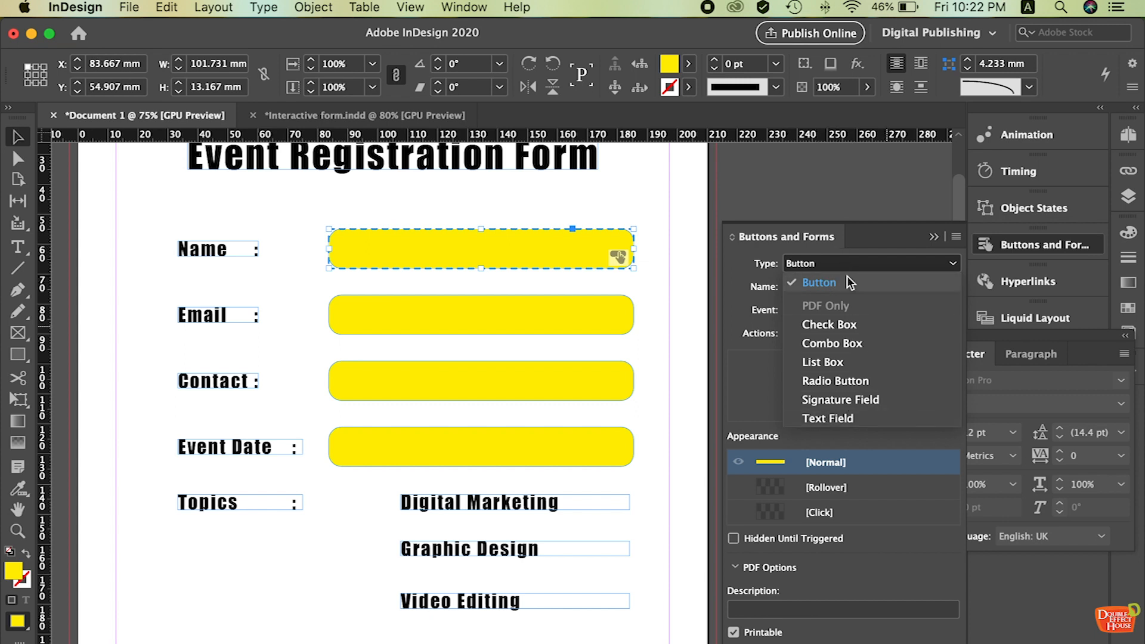
{"action": "left_click", "coordinate": [825, 420]}
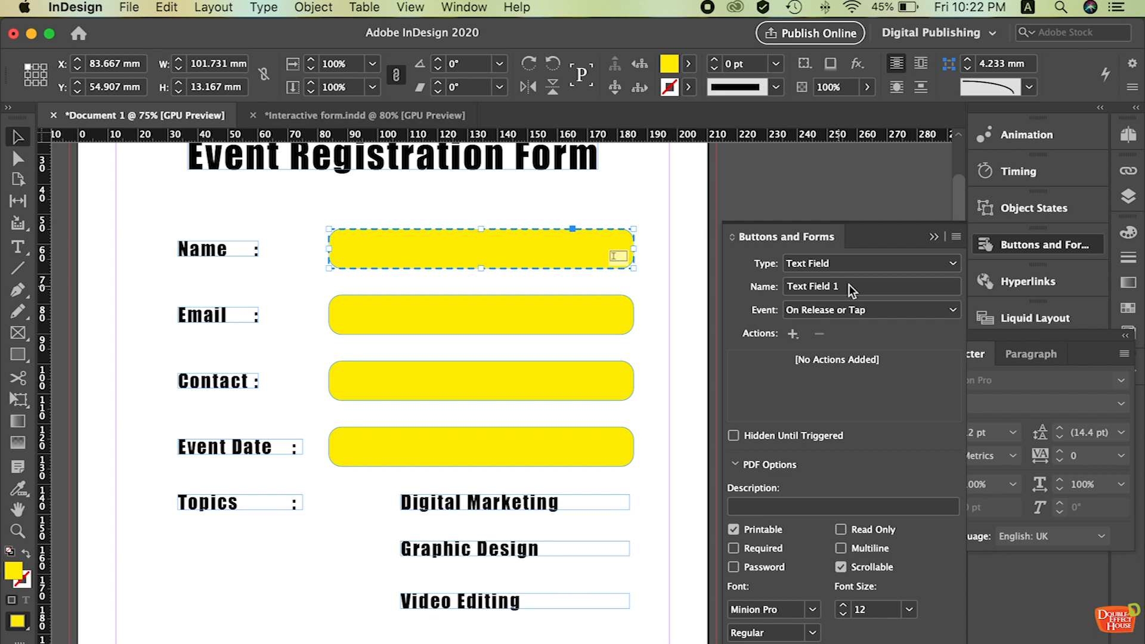
{"action": "left_click", "coordinate": [849, 284]}
{"action": "type", "text": "Name"}
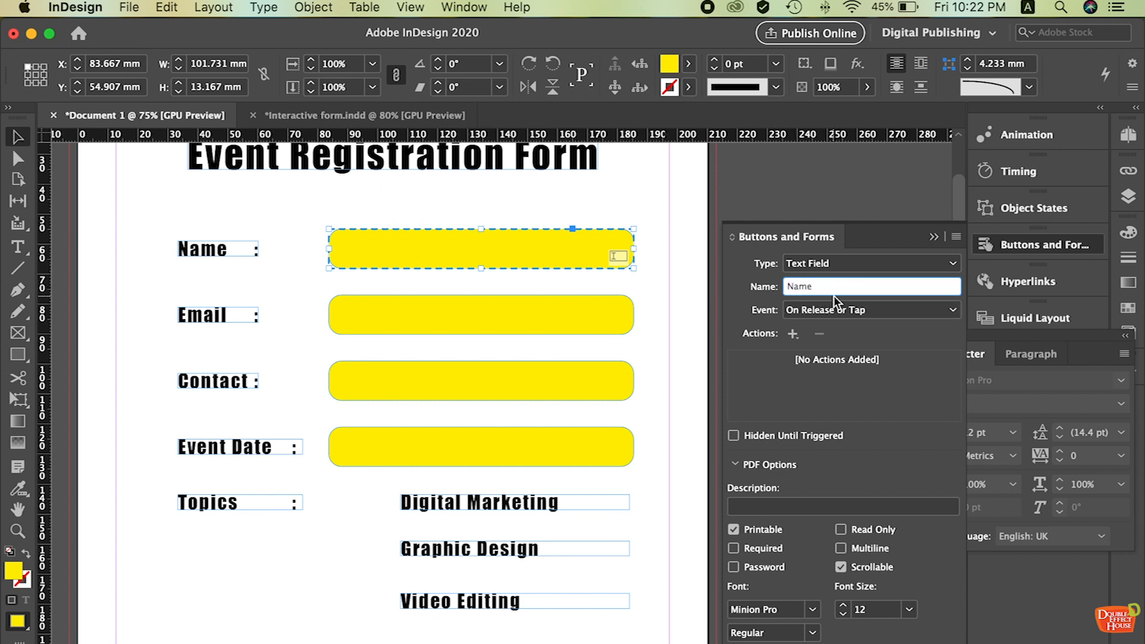
{"action": "left_click", "coordinate": [774, 548]}
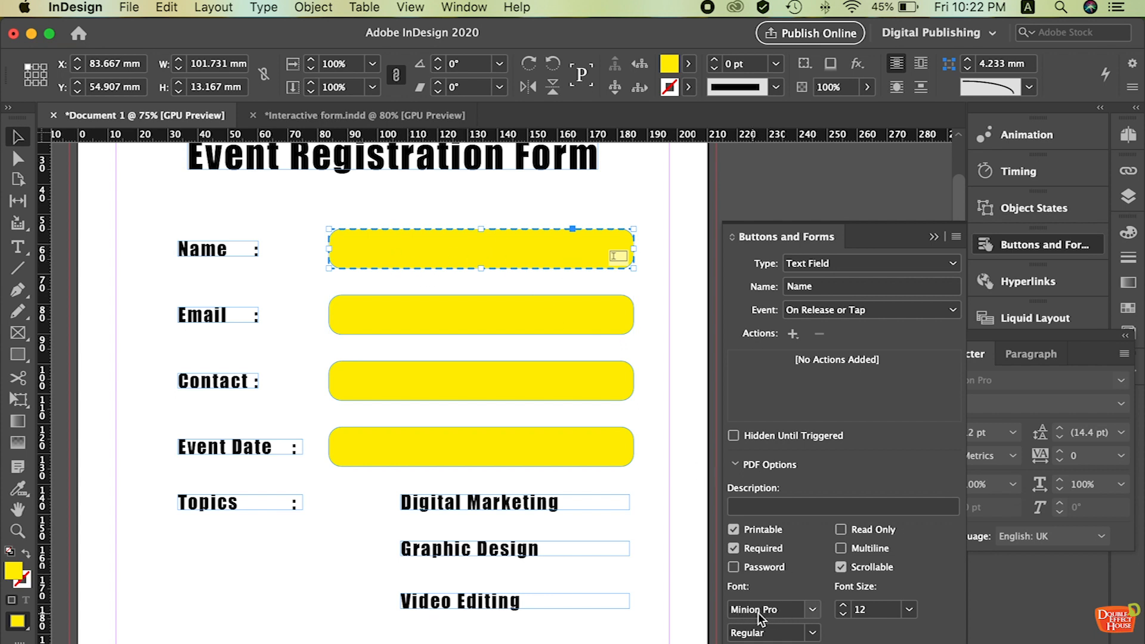
- Set the Name text field's font to Roboto Light at size 14
{"action": "left_click", "coordinate": [786, 612]}
{"action": "triple_click", "coordinate": [786, 612]}
{"action": "type", "text": "Roboto"}
{"action": "key", "text": "Return"}
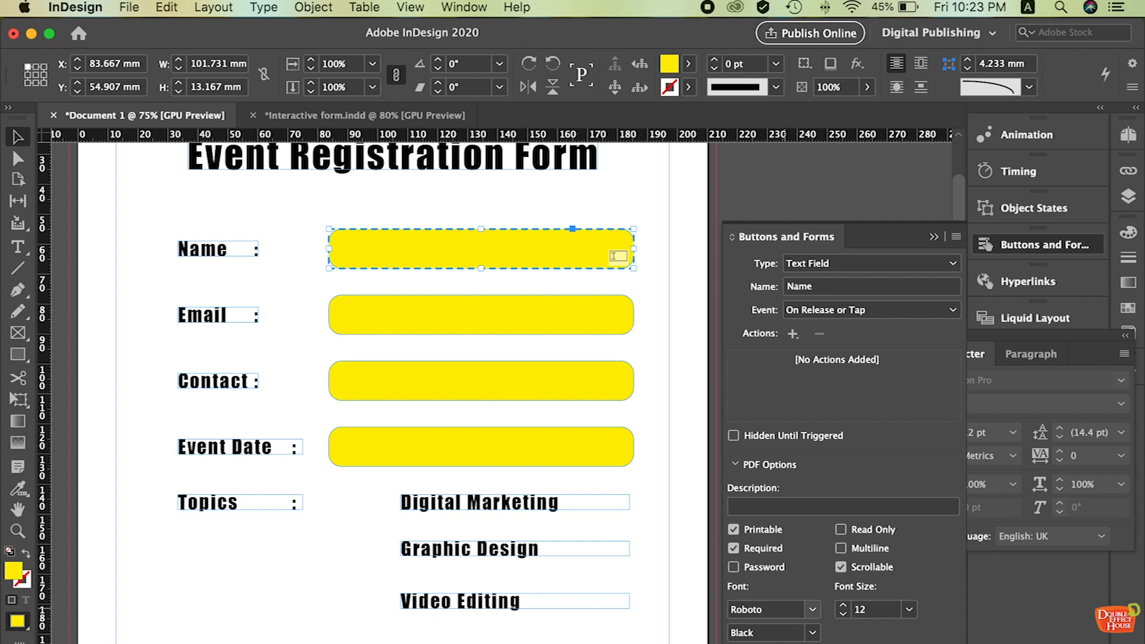
{"action": "left_click", "coordinate": [813, 632]}
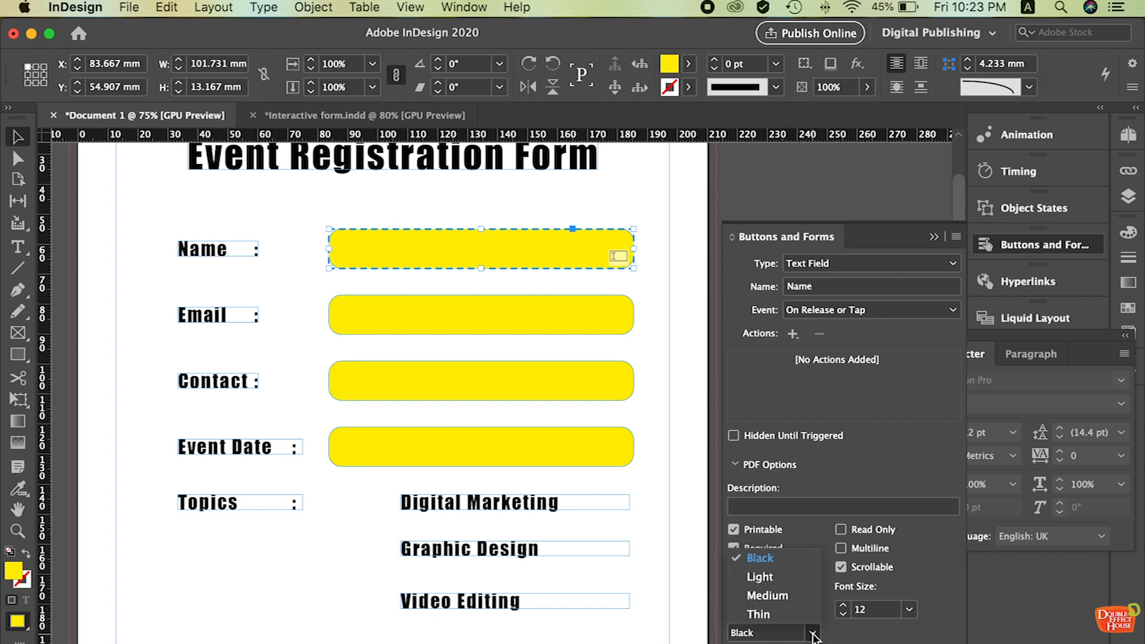
{"action": "left_click", "coordinate": [775, 578]}
{"action": "left_click", "coordinate": [911, 609]}
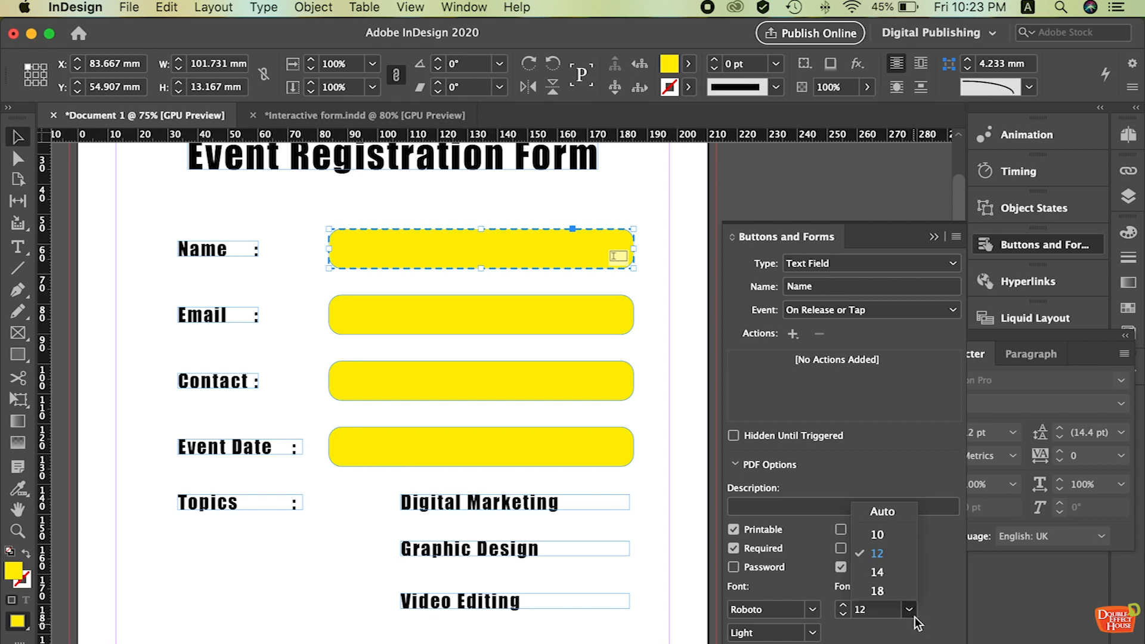
{"action": "left_click", "coordinate": [890, 574]}
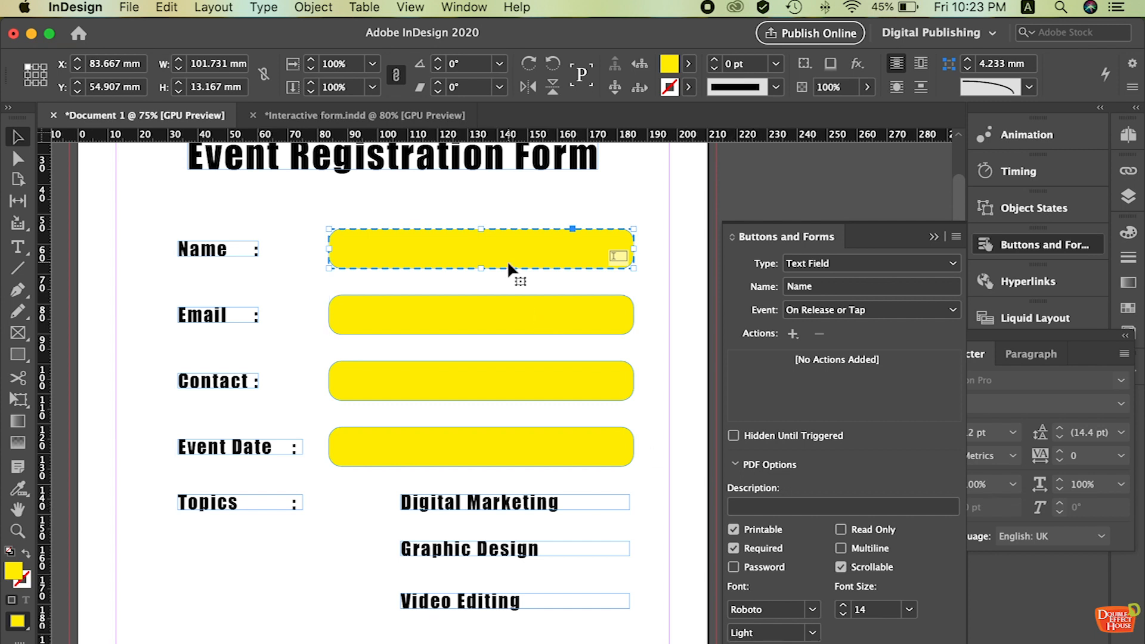
- Convert the yellow rectangle beside Email into a required text field named "Email"
{"action": "left_click", "coordinate": [540, 325]}
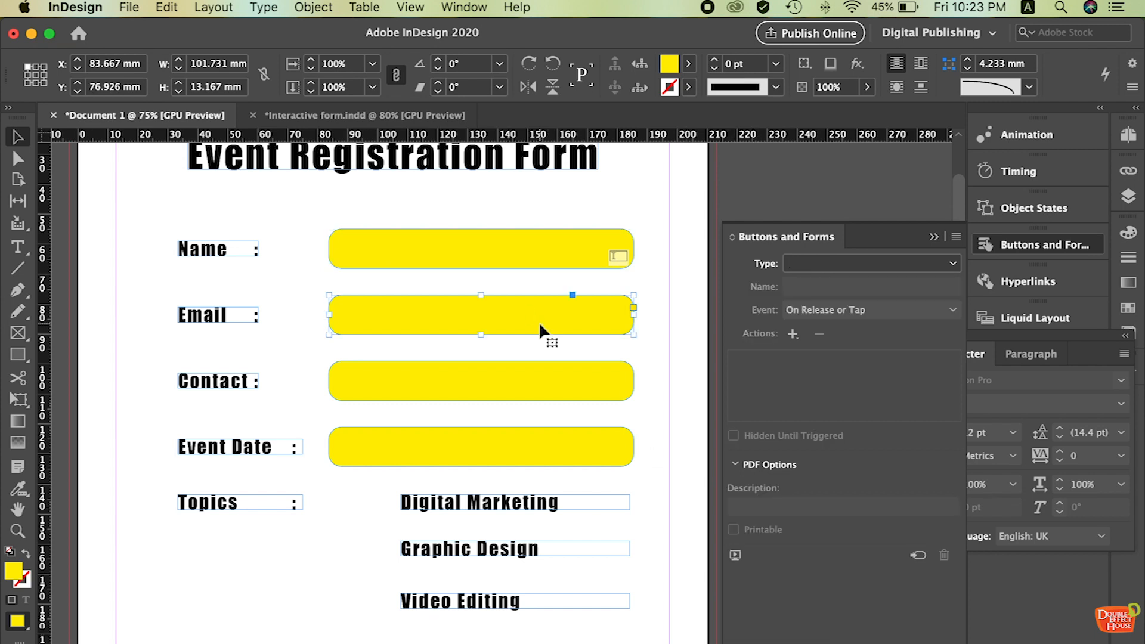
{"action": "left_click", "coordinate": [871, 264]}
{"action": "left_click", "coordinate": [853, 418]}
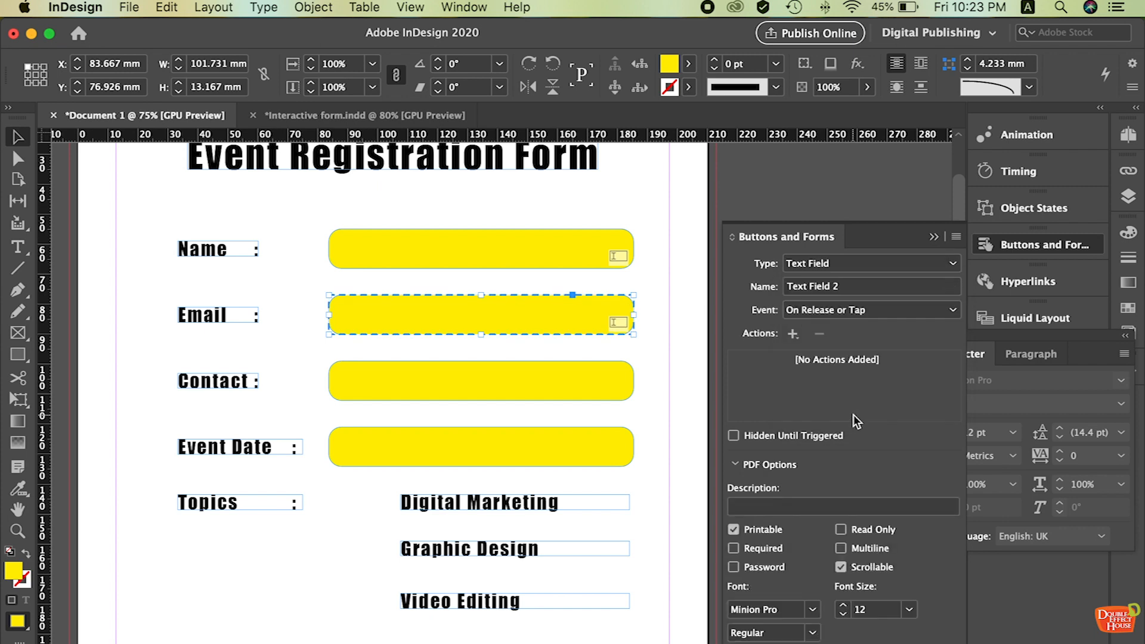
{"action": "left_click", "coordinate": [861, 285]}
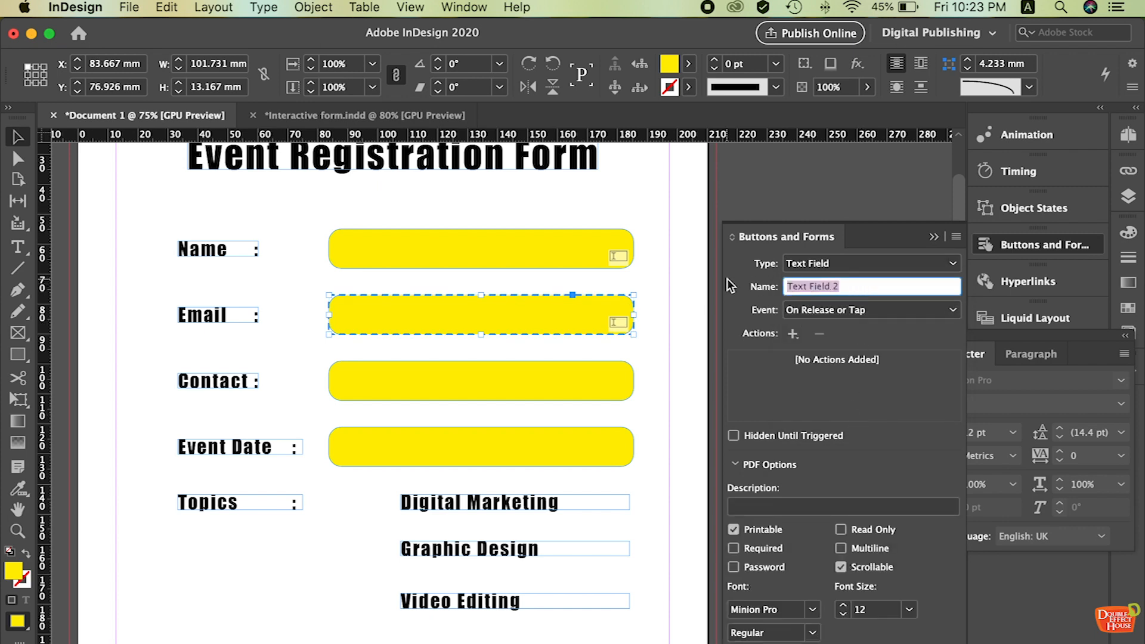
{"action": "type", "text": "Email"}
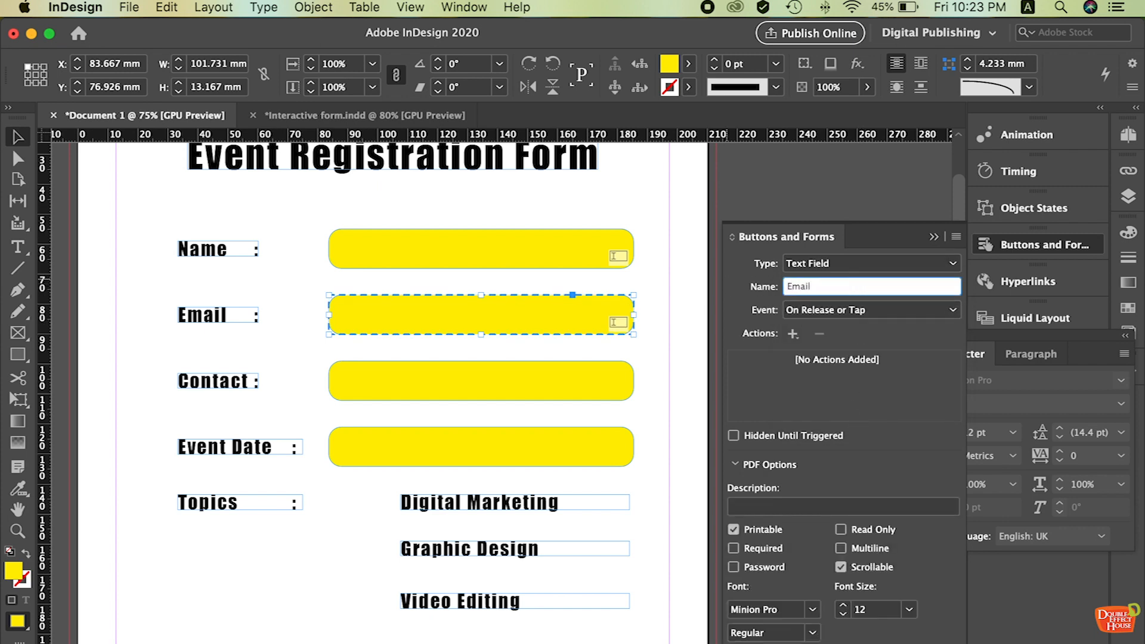
{"action": "left_click", "coordinate": [770, 548]}
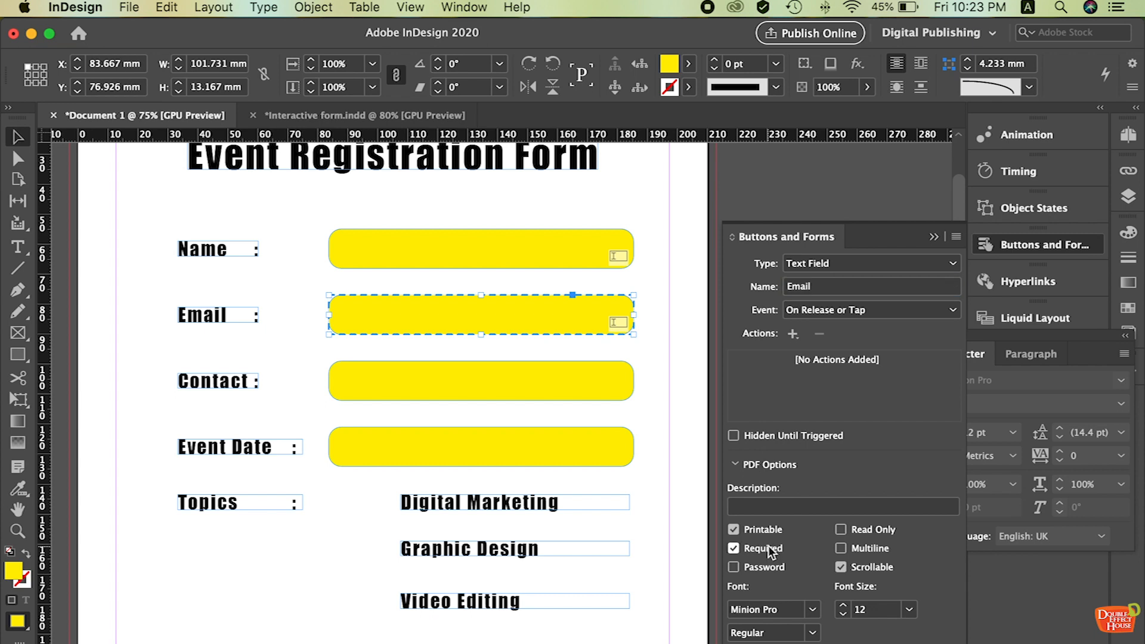
- Set the Email text field's font to Roboto Light at size 14
{"action": "left_click", "coordinate": [815, 611]}
{"action": "left_click", "coordinate": [815, 612]}
{"action": "left_click", "coordinate": [788, 614]}
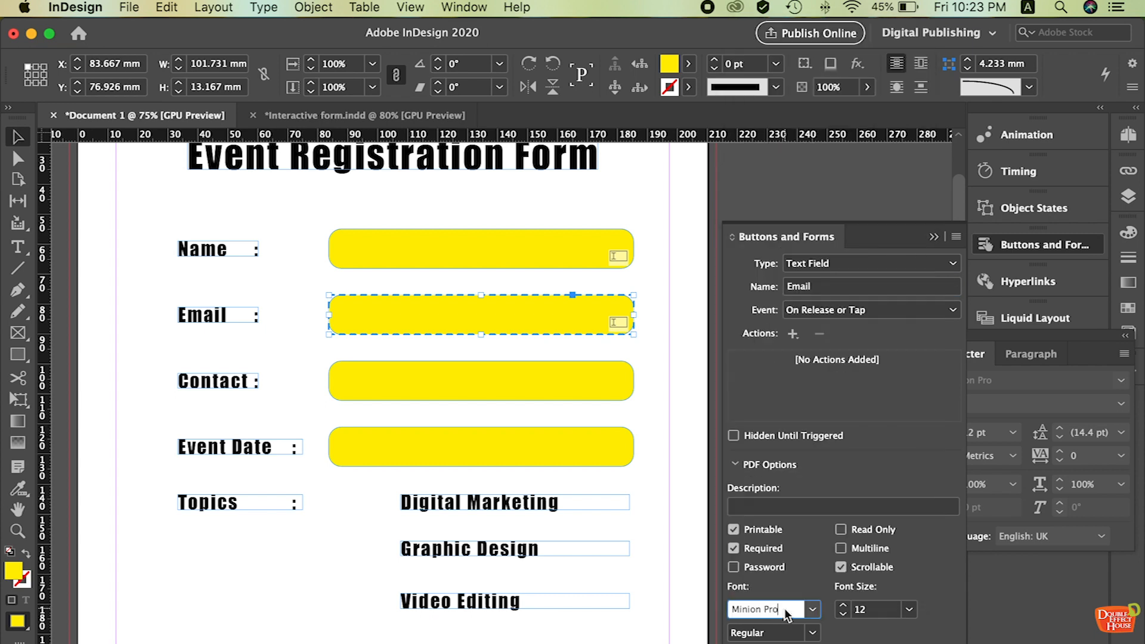
{"action": "triple_click", "coordinate": [785, 610]}
{"action": "type", "text": "Roboto"}
{"action": "key", "text": "Return"}
{"action": "left_click", "coordinate": [811, 633]}
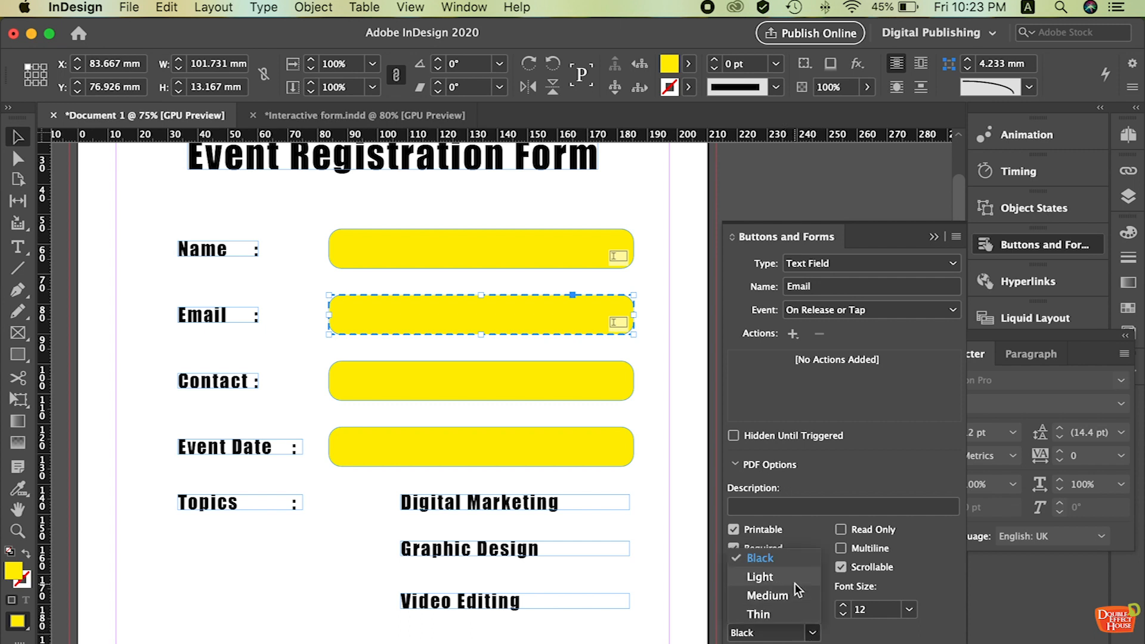
{"action": "left_click", "coordinate": [795, 580]}
{"action": "left_click", "coordinate": [909, 609]}
{"action": "left_click", "coordinate": [879, 573]}
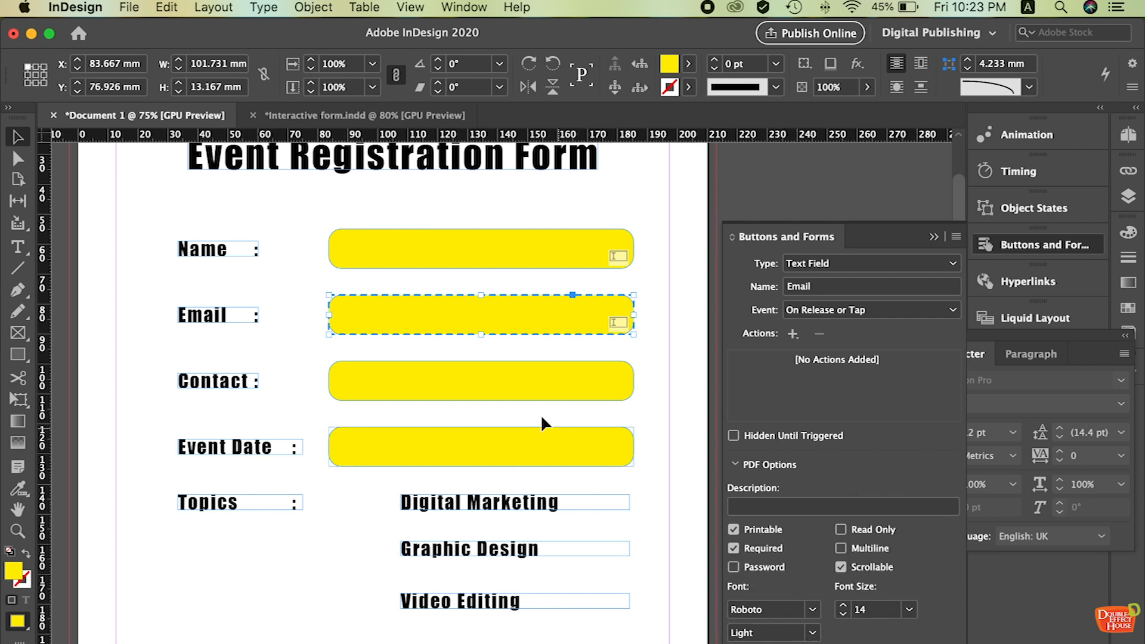
- Convert the yellow rectangle beside Contact into a required text field named "Contact"
{"action": "left_click", "coordinate": [522, 395]}
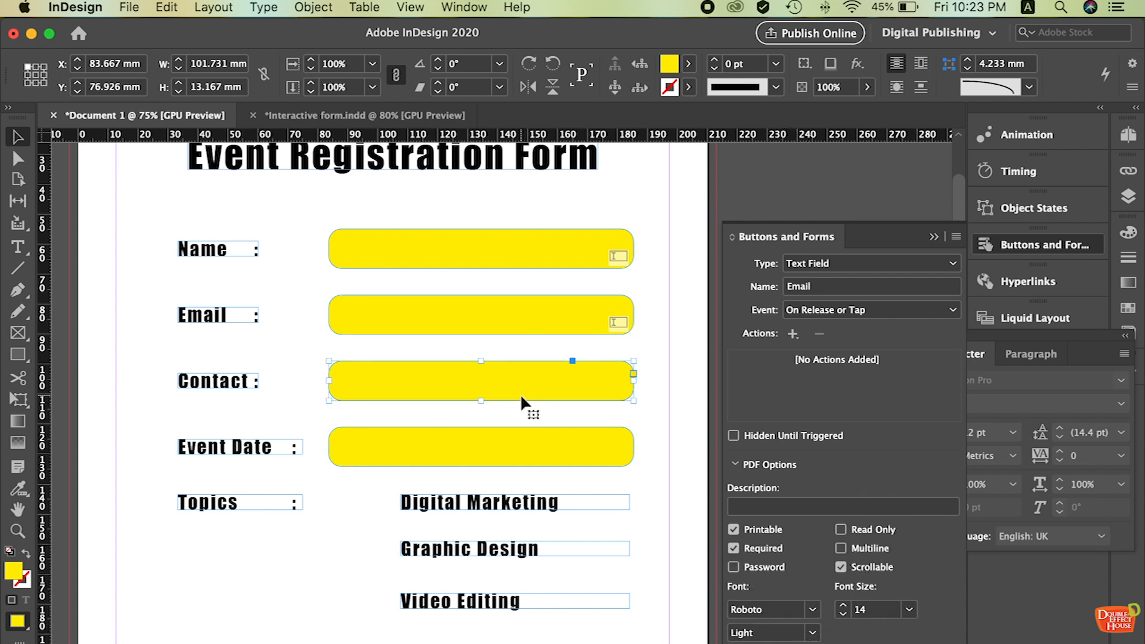
{"action": "left_click", "coordinate": [847, 263]}
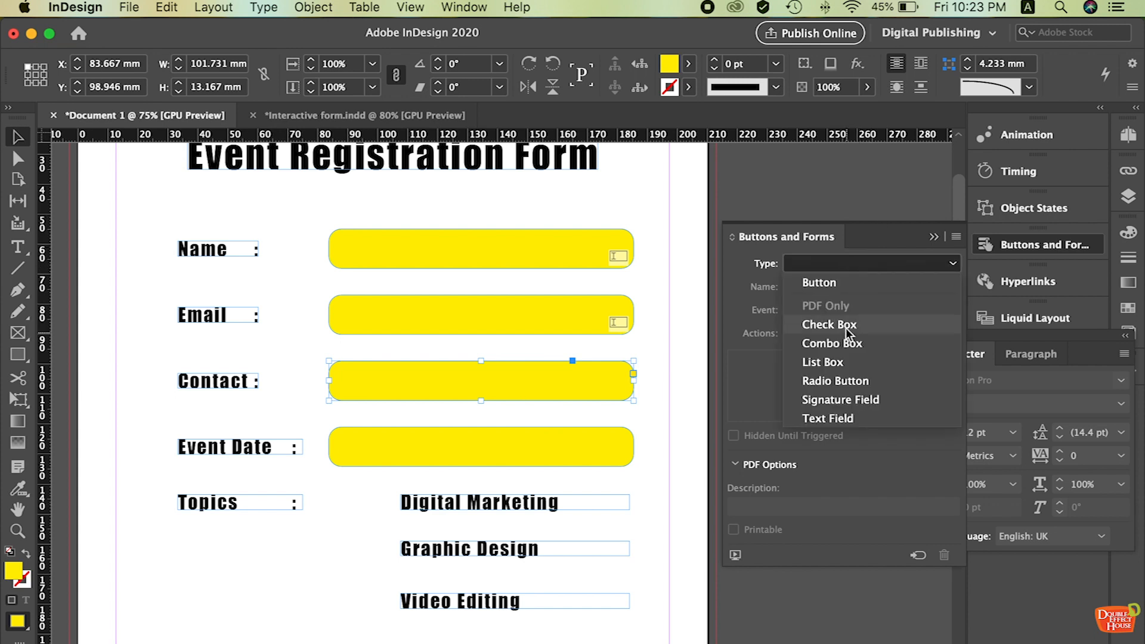
{"action": "left_click", "coordinate": [830, 419]}
{"action": "left_click", "coordinate": [842, 288]}
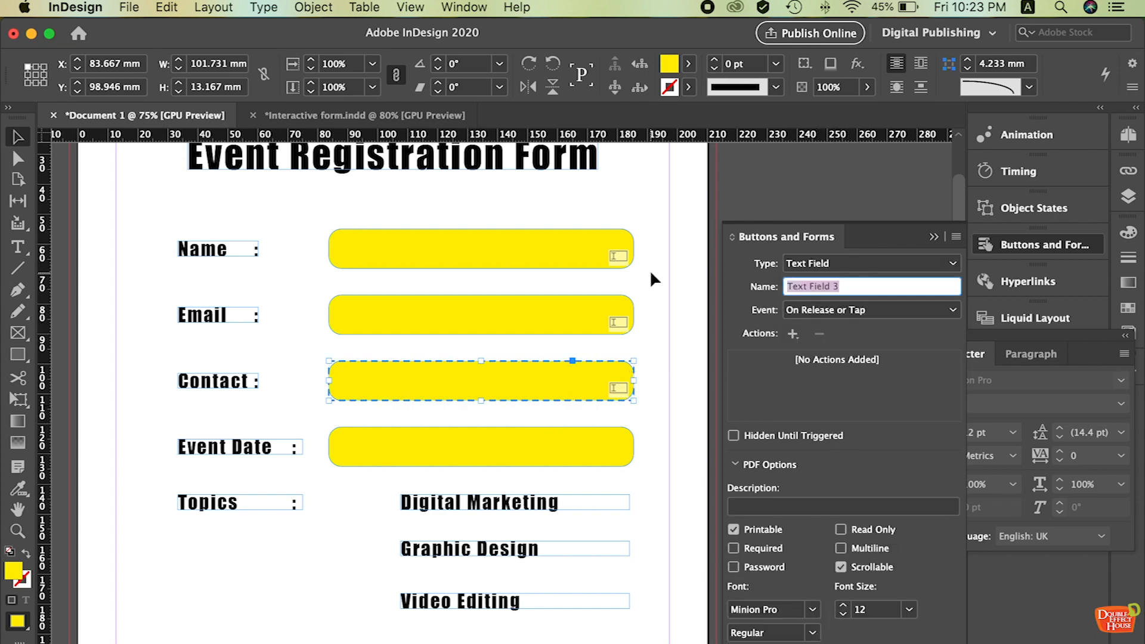
{"action": "type", "text": "Contact"}
{"action": "left_click", "coordinate": [771, 552]}
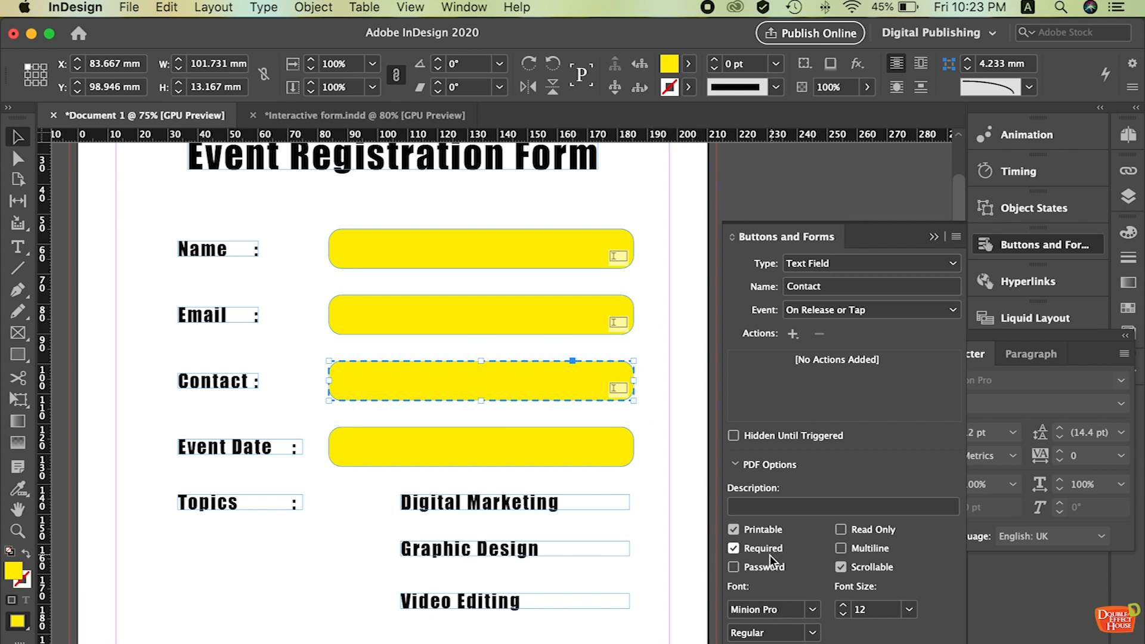
- Set the Contact text field's font to Roboto Light at size 14
{"action": "left_click", "coordinate": [792, 611]}
{"action": "key", "text": "super+a"}
{"action": "key", "text": "BackSpace"}
{"action": "type", "text": "Roboto"}
{"action": "key", "text": "Return"}
{"action": "left_click", "coordinate": [811, 633]}
{"action": "left_click", "coordinate": [789, 583]}
{"action": "left_click", "coordinate": [910, 609]}
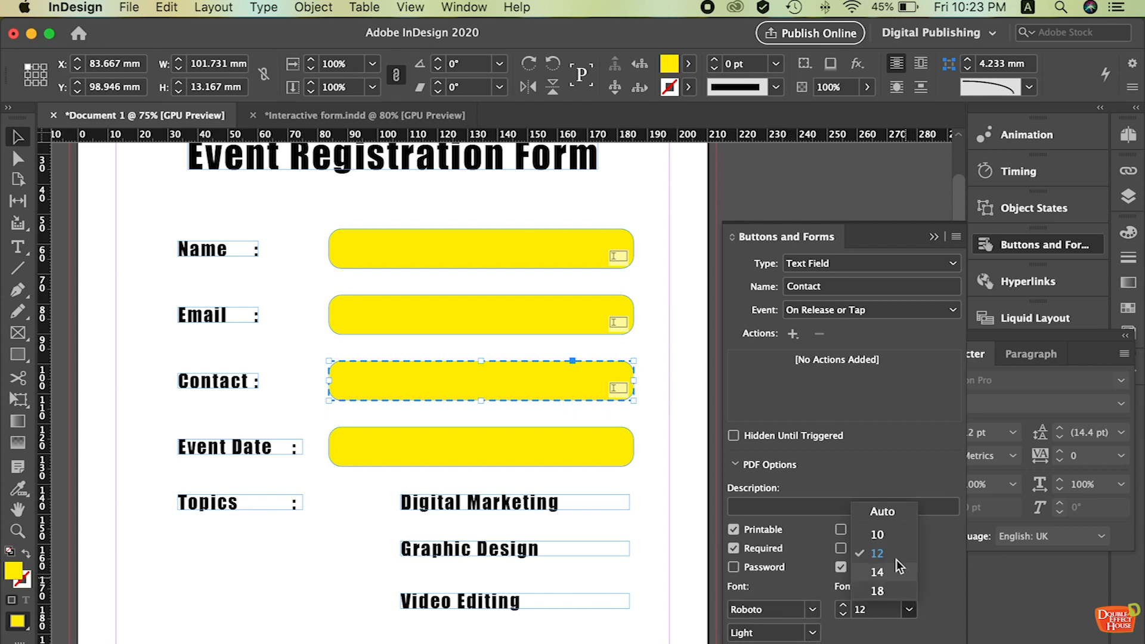
{"action": "left_click", "coordinate": [883, 571]}
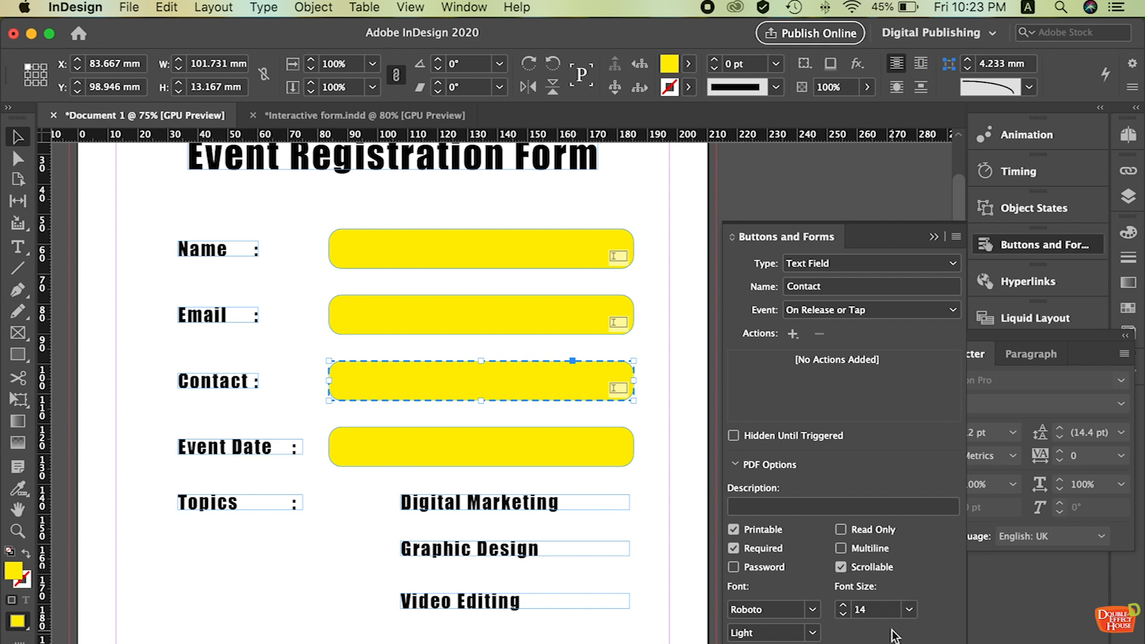
- Review the form settings of the Name, Email and Contact text fields by selecting each one
{"action": "left_click", "coordinate": [473, 262]}
{"action": "left_click", "coordinate": [503, 321]}
{"action": "left_click", "coordinate": [500, 367]}
{"action": "left_click", "coordinate": [498, 303]}
{"action": "left_click", "coordinate": [500, 249]}
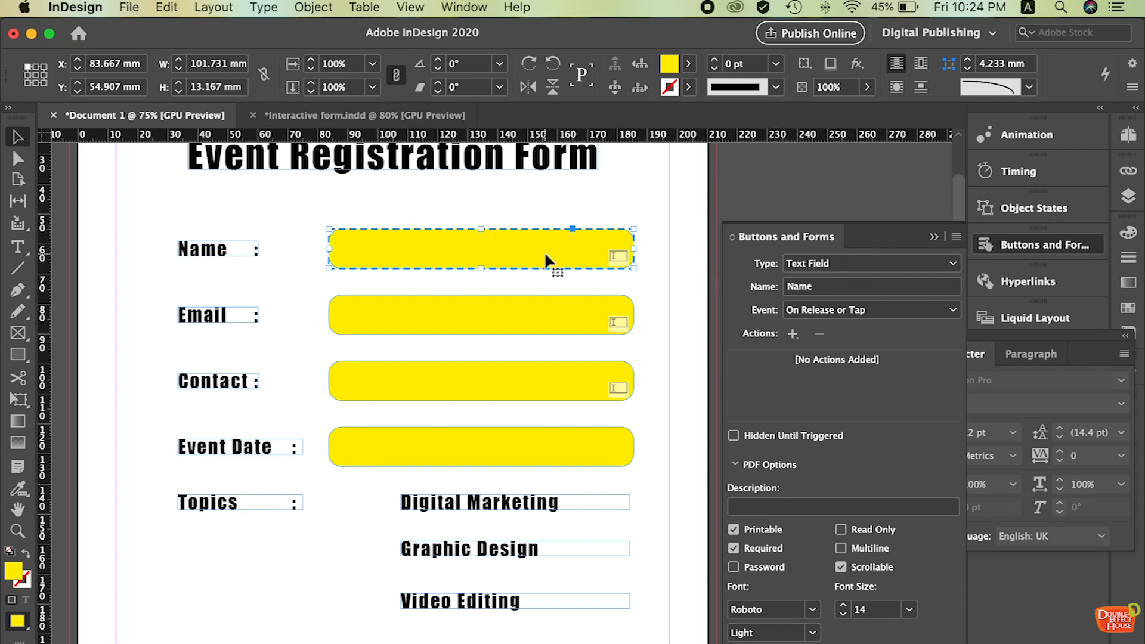
- Select the Event Date rectangle, then switch to the reference form and examine its Event Date field's form settings
{"action": "left_click", "coordinate": [471, 432]}
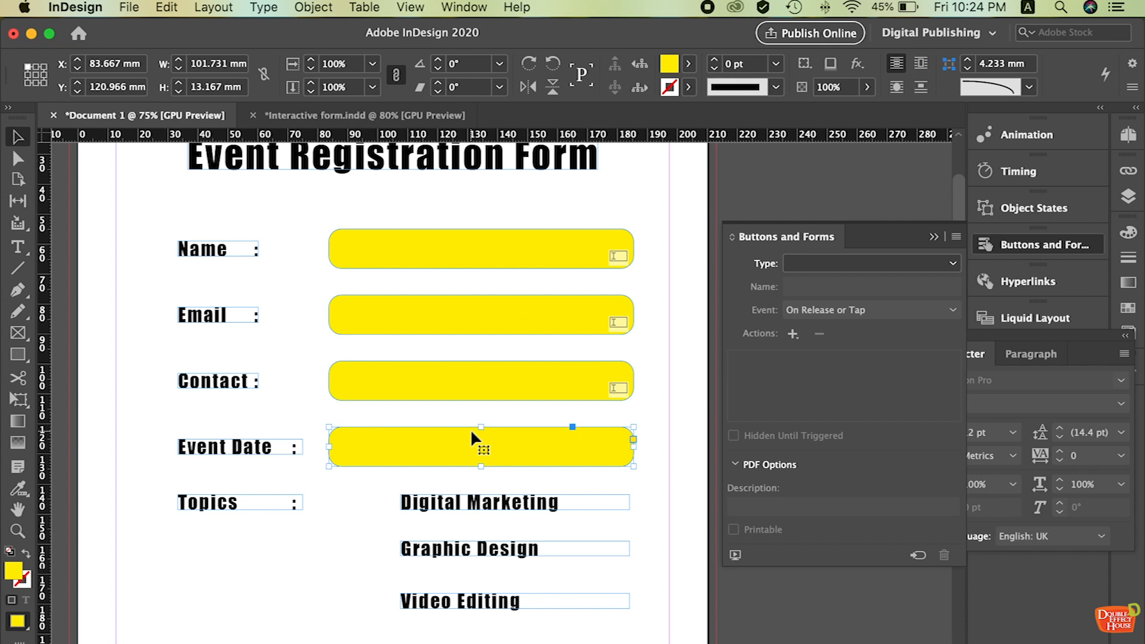
{"action": "left_click", "coordinate": [351, 120]}
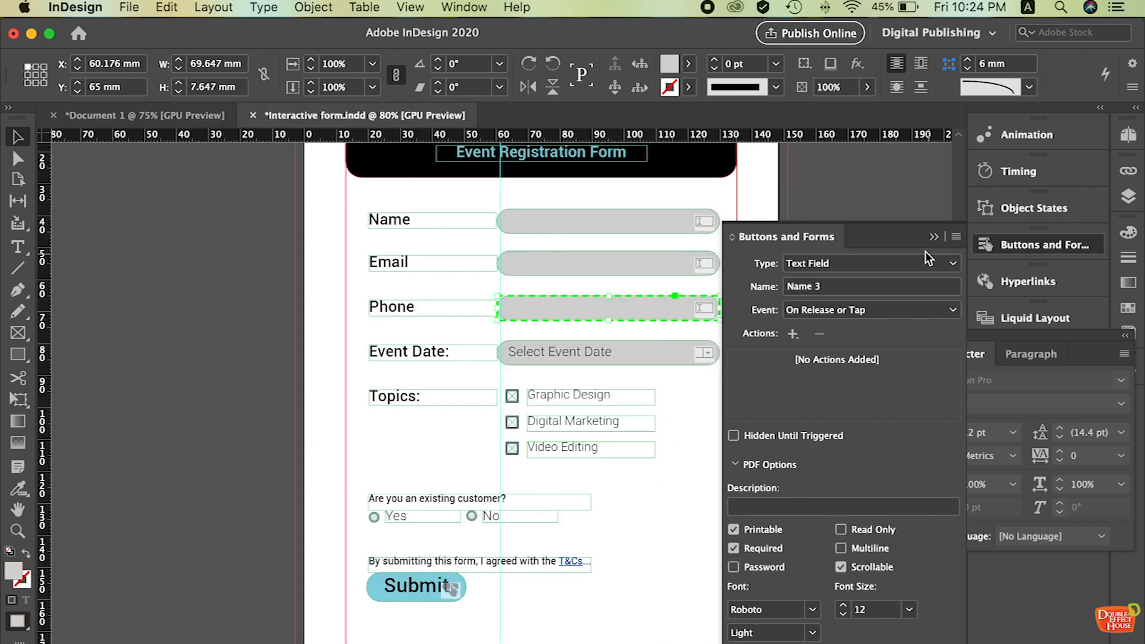
{"action": "left_click", "coordinate": [656, 352]}
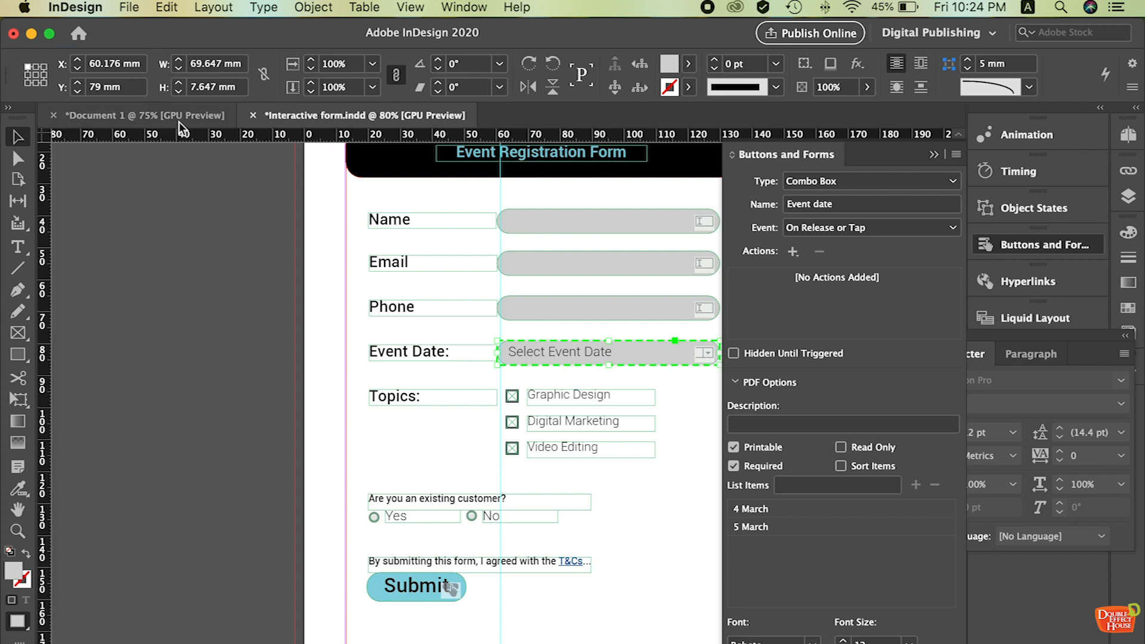
- Return to Document 1 and convert the yellow Event Date rectangle into a combo box
{"action": "left_click", "coordinate": [200, 119]}
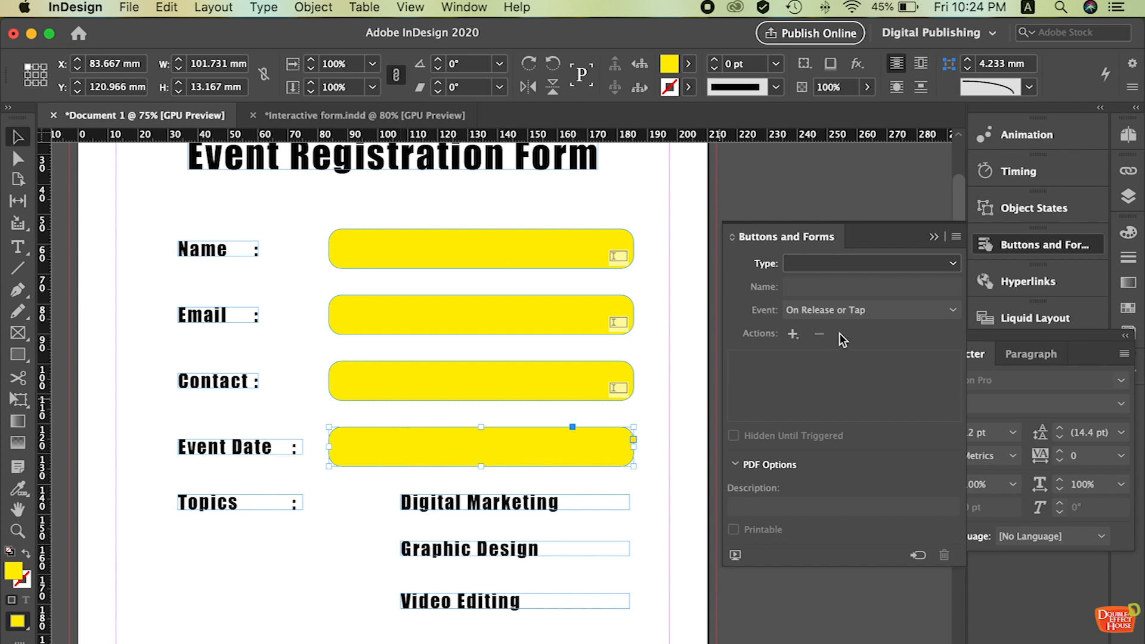
{"action": "left_click", "coordinate": [877, 267]}
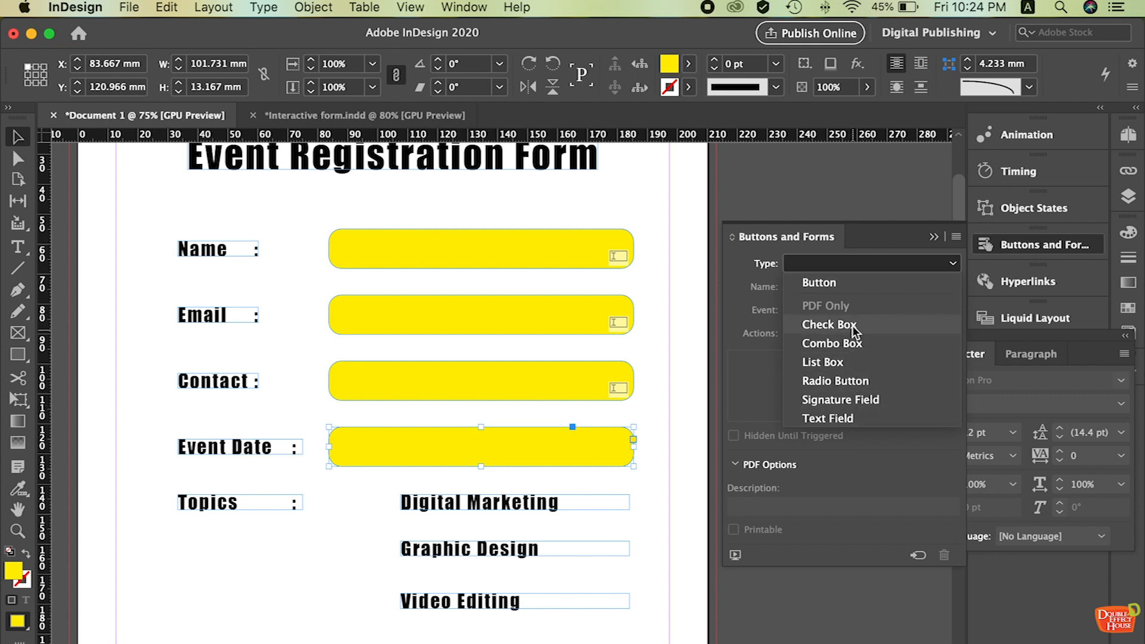
{"action": "left_click", "coordinate": [854, 344]}
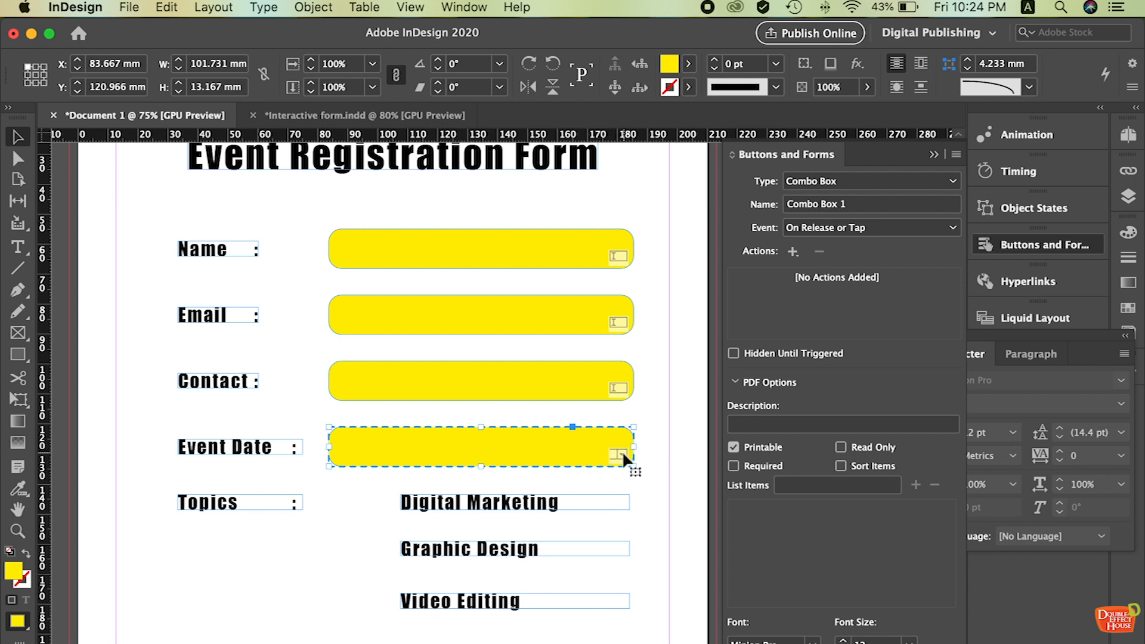
- Keep the Event Date field as a combo box and name it "Event Date Selection"
{"action": "left_click", "coordinate": [853, 180]}
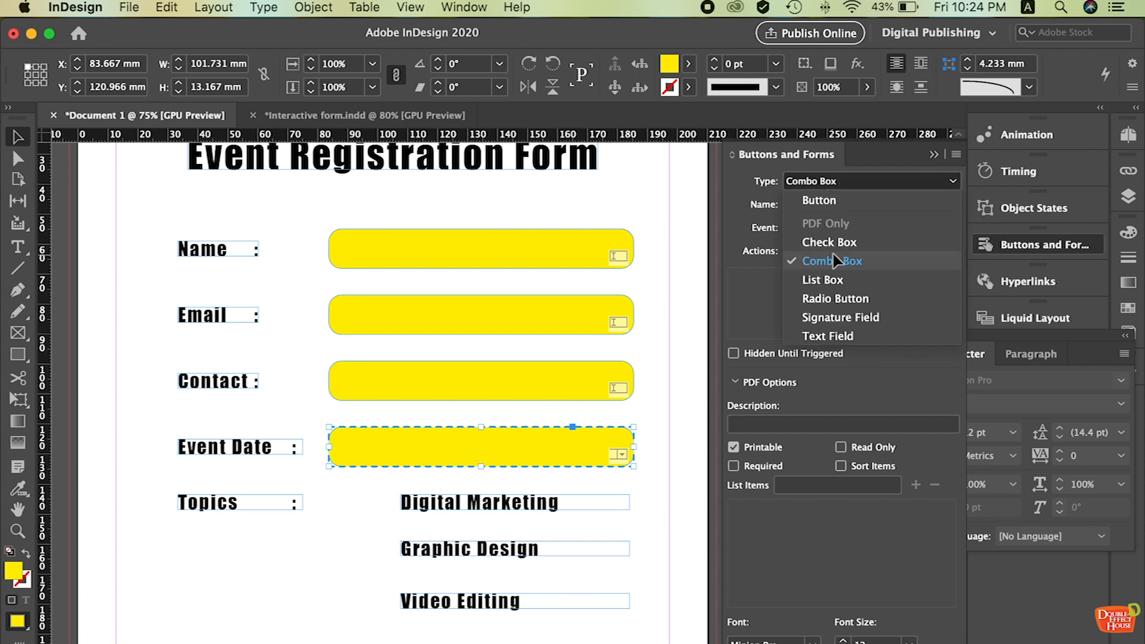
{"action": "left_click", "coordinate": [833, 255]}
{"action": "left_click", "coordinate": [864, 203]}
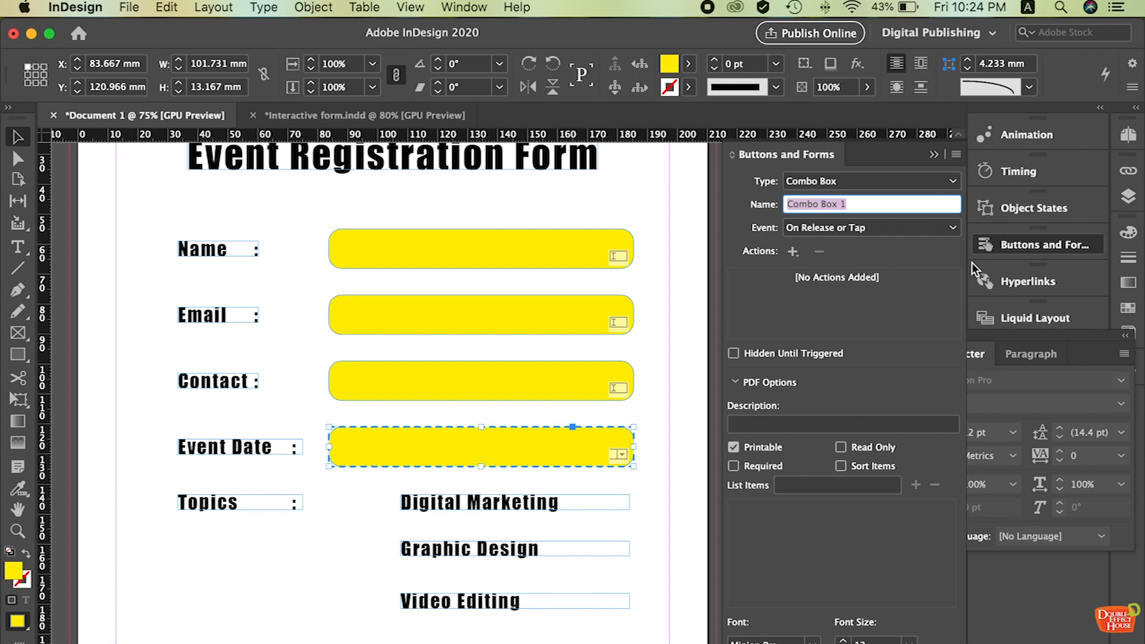
{"action": "type", "text": "Event Date Selection"}
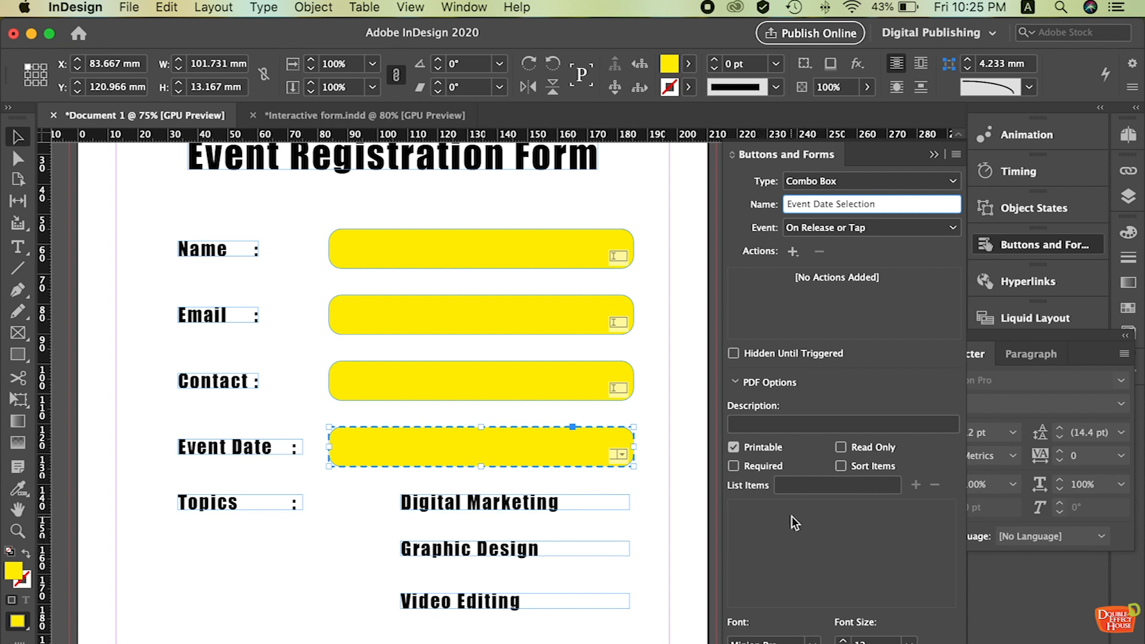
- Add the list items "1st April", "7th April" and "1st May" to the Event Date combo box
{"action": "left_click", "coordinate": [815, 484]}
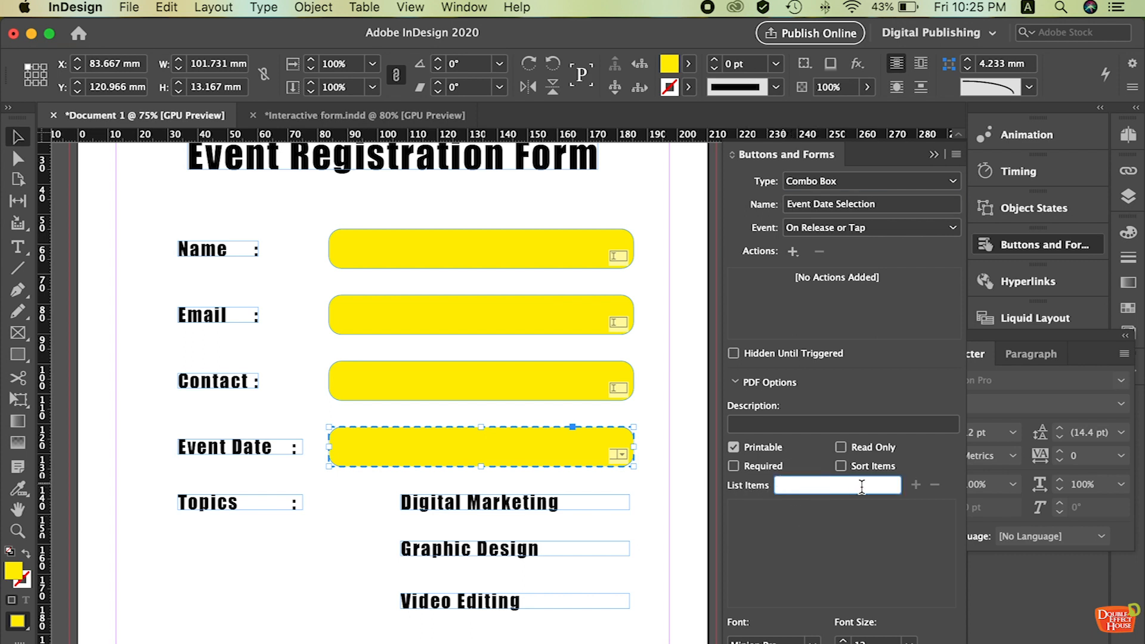
{"action": "type", "text": "1st April"}
{"action": "left_click", "coordinate": [917, 485]}
{"action": "type", "text": "7th April"}
{"action": "left_click", "coordinate": [916, 485]}
{"action": "left_click", "coordinate": [821, 488]}
{"action": "type", "text": "1st May"}
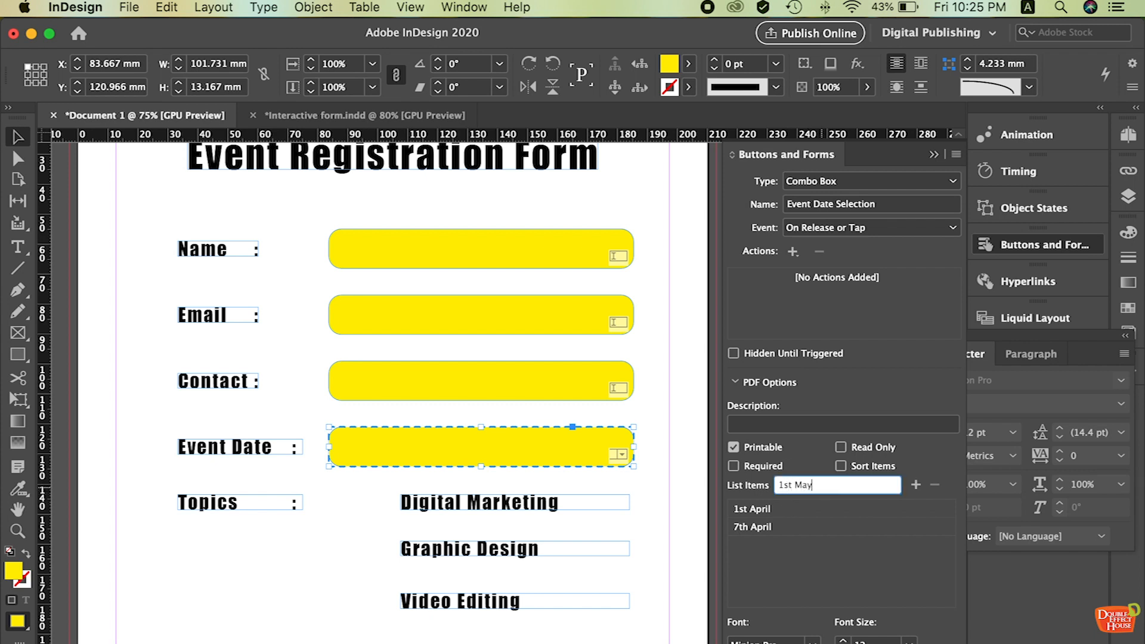
{"action": "left_click", "coordinate": [916, 485]}
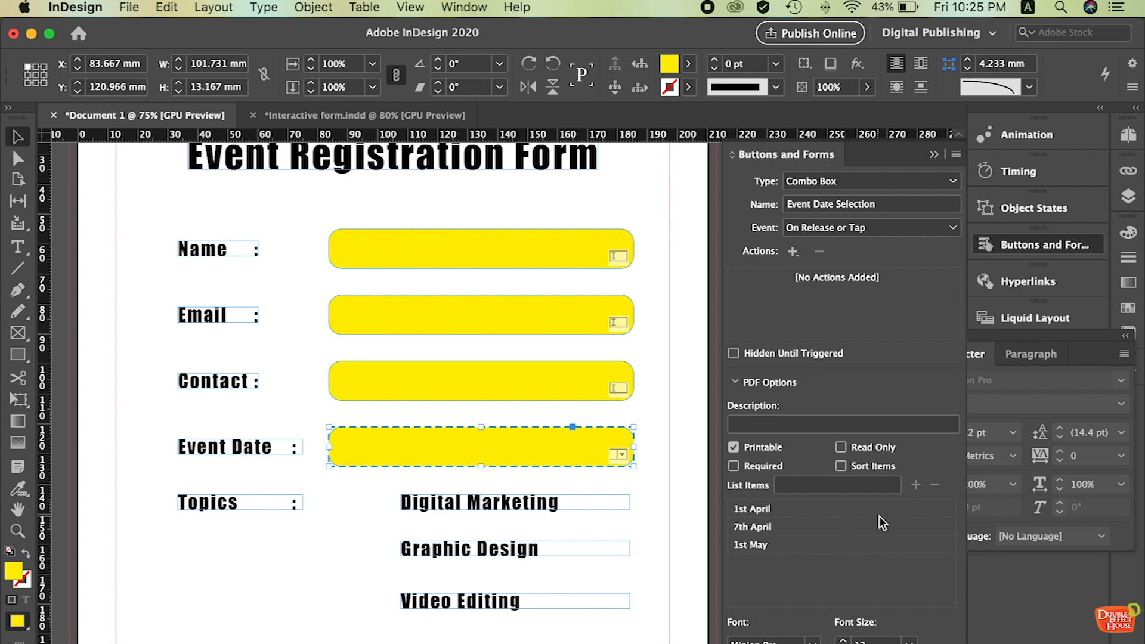
- Select the different dates in the combo box's list in turn, ending with 1st April selected
{"action": "left_click", "coordinate": [813, 510]}
{"action": "left_click", "coordinate": [796, 527]}
{"action": "left_click", "coordinate": [795, 540]}
{"action": "left_click", "coordinate": [793, 509]}
{"action": "left_click", "coordinate": [796, 537]}
{"action": "left_click", "coordinate": [782, 509]}
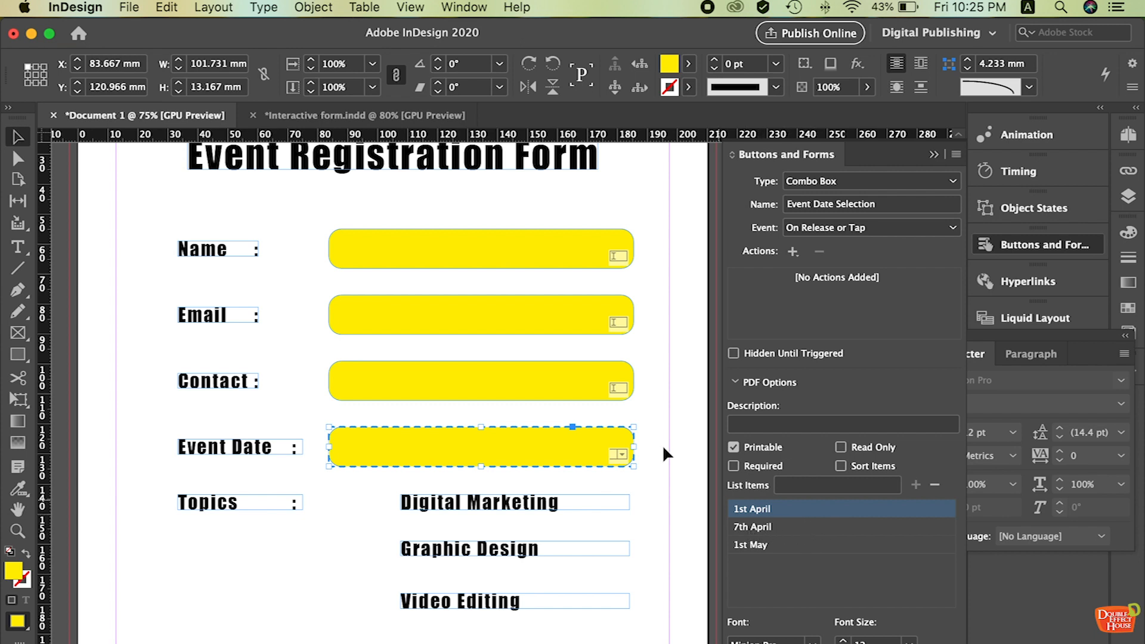
- Check the Event Date placeholder in the reference form, then return to Document 1's Event Date field
{"action": "left_click", "coordinate": [422, 117]}
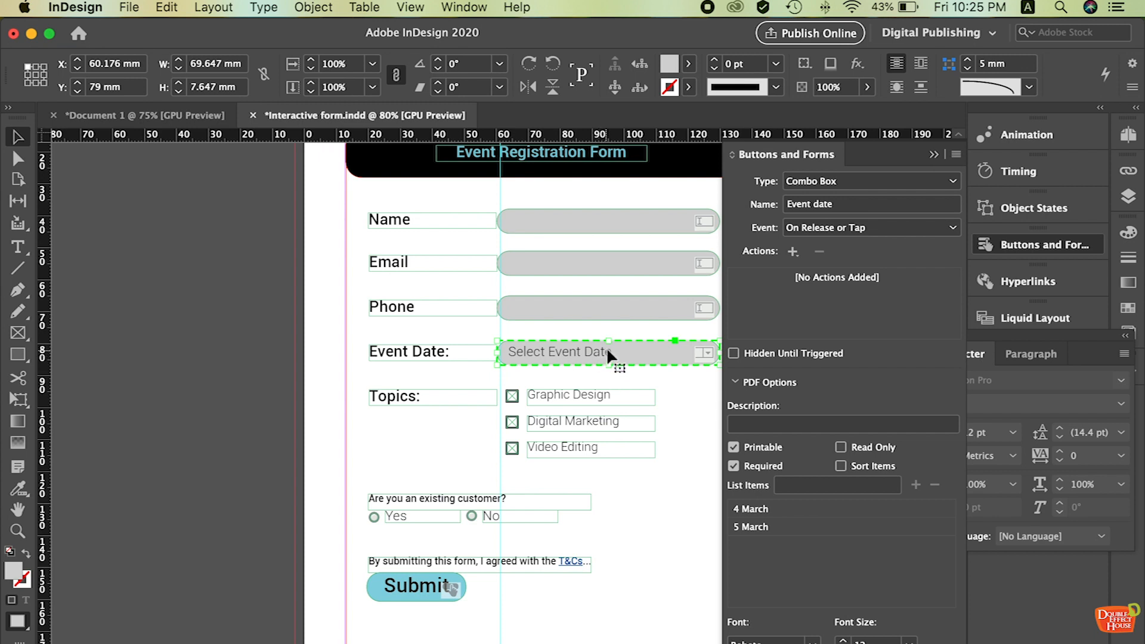
{"action": "left_click", "coordinate": [191, 116]}
{"action": "double_click", "coordinate": [410, 450]}
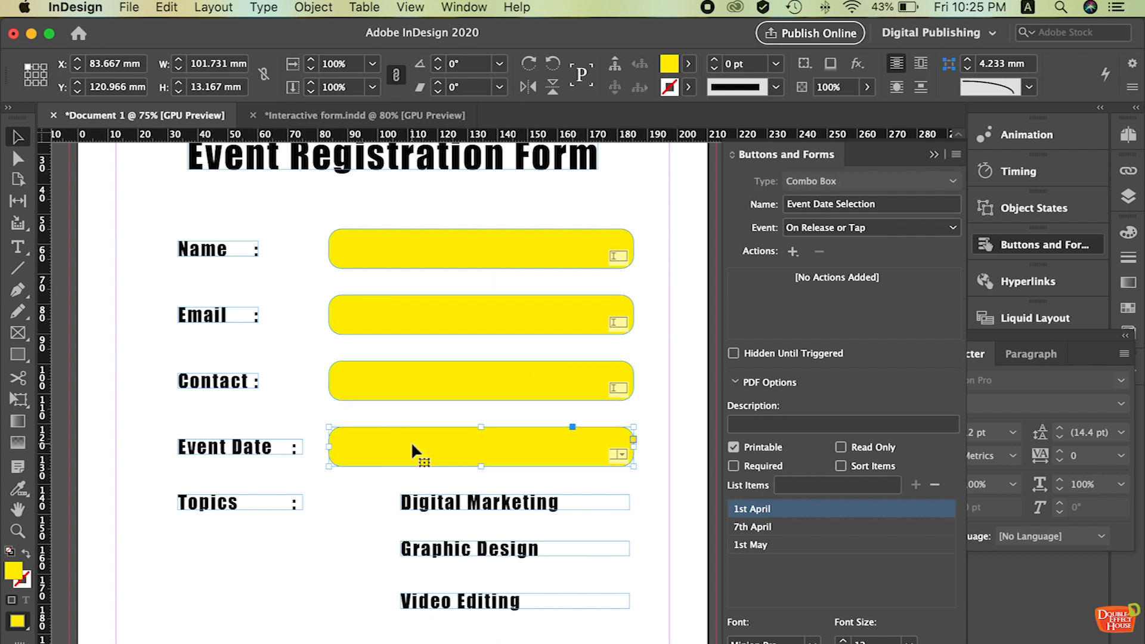
- Draw a text frame about 88 mm wide over the Event Date field and enter "Select A Date" in it
{"action": "left_click", "coordinate": [18, 246]}
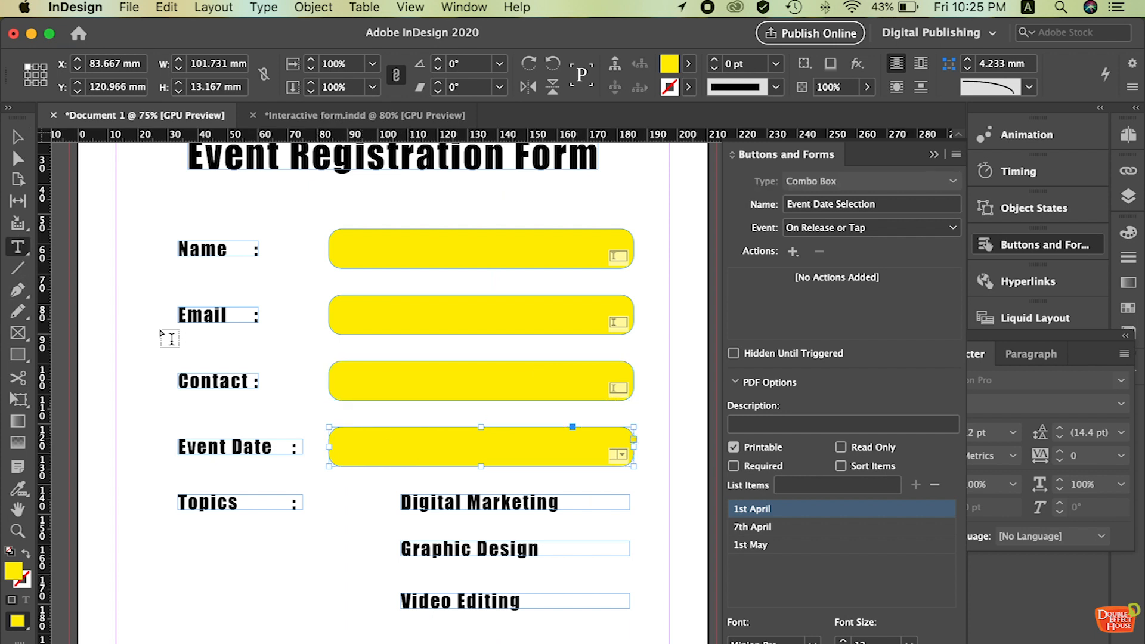
{"action": "left_click_drag", "start_coordinate": [330, 428], "coordinate": [592, 466]}
{"action": "type", "text": "Select a"}
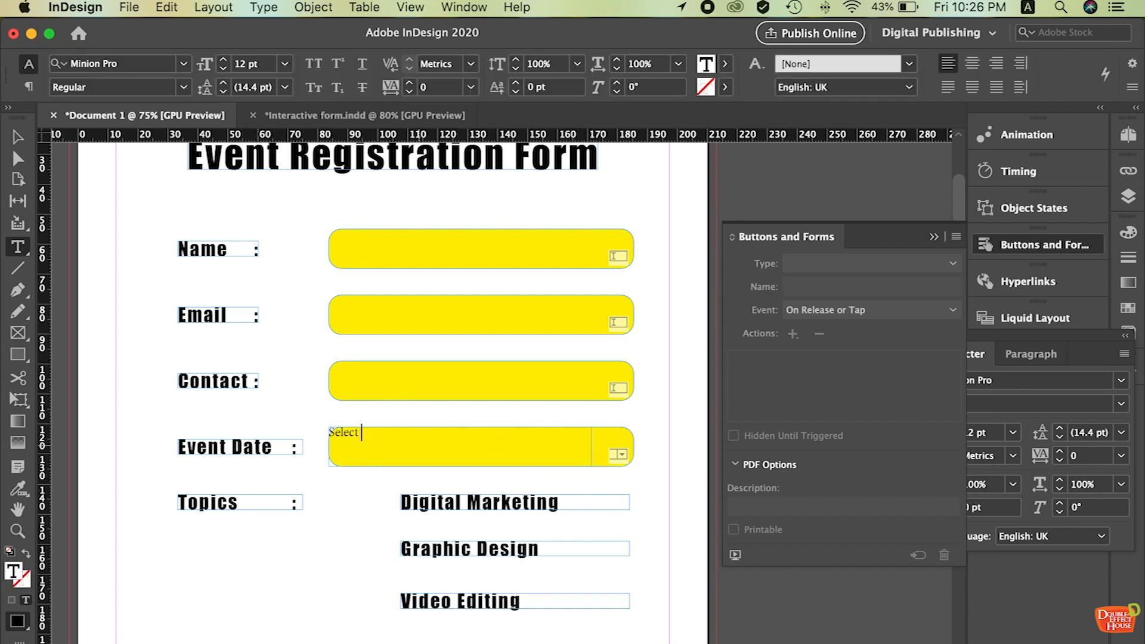
{"action": "key", "text": "BackSpace"}
{"action": "type", "text": "A Date"}
- Format the "Select A Date" text in Roboto Light at 14 pt
{"action": "key", "text": "super+a"}
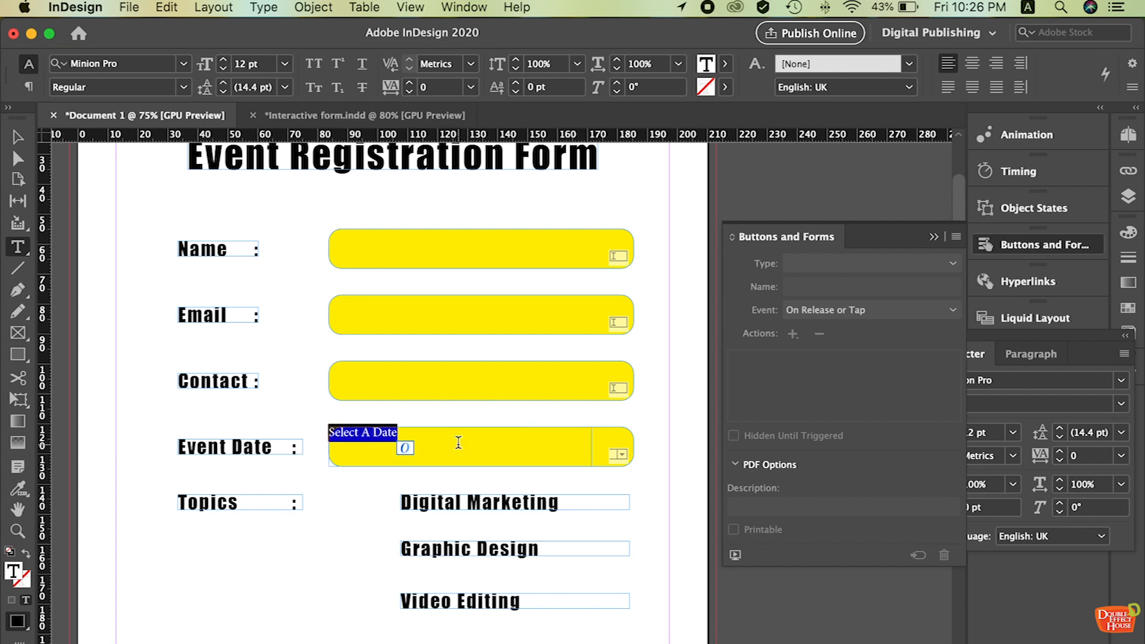
{"action": "key", "text": "Escape"}
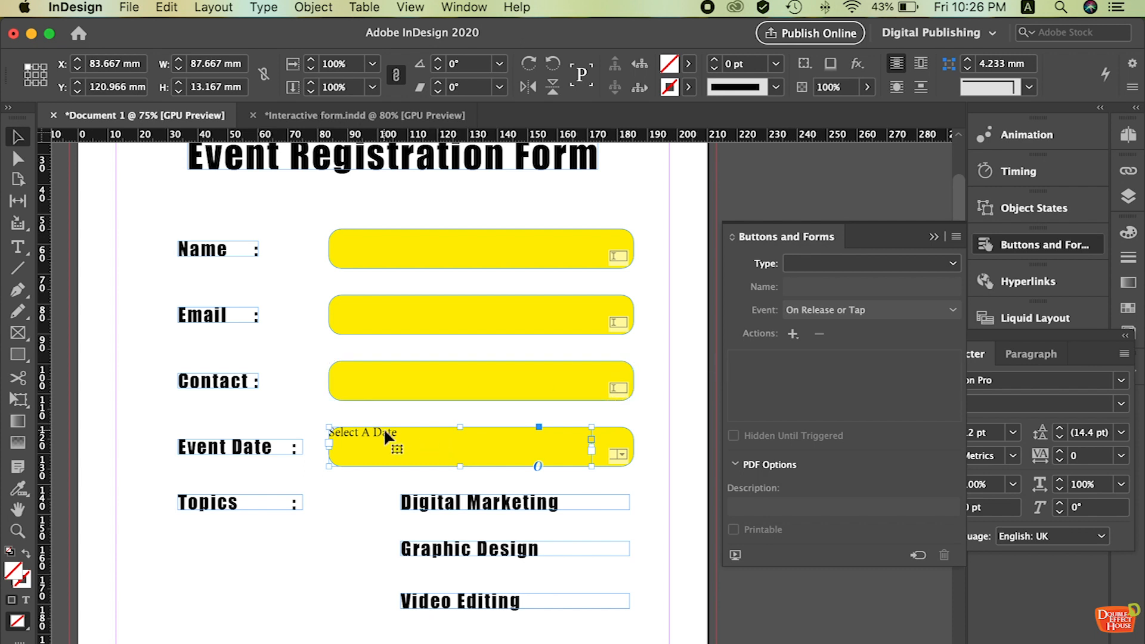
{"action": "key", "text": "super+t"}
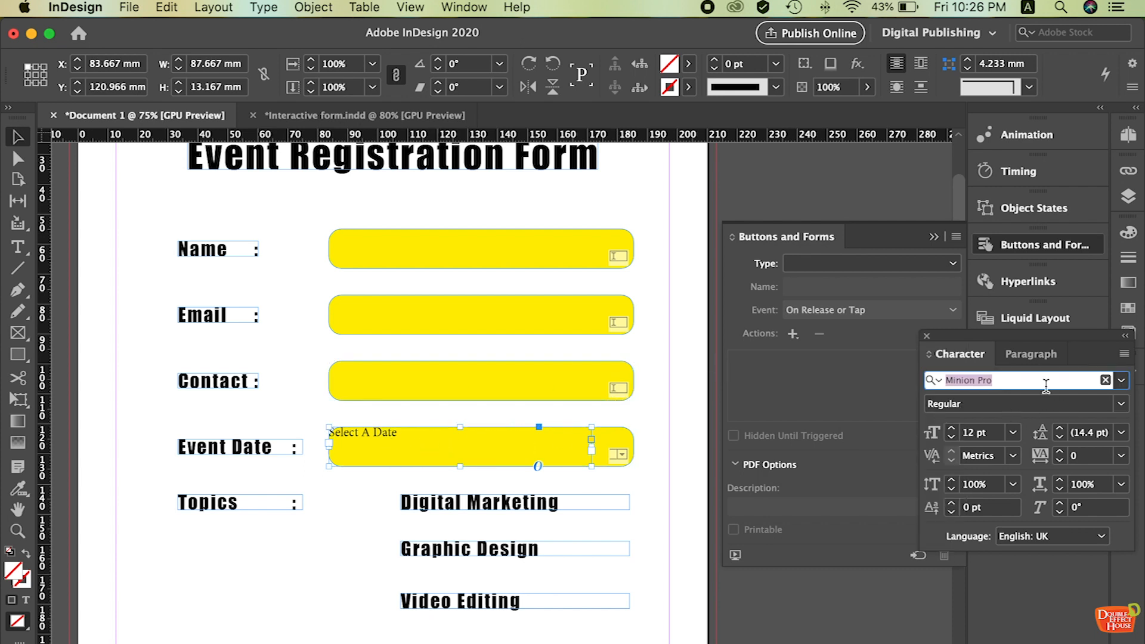
{"action": "type", "text": "ro"}
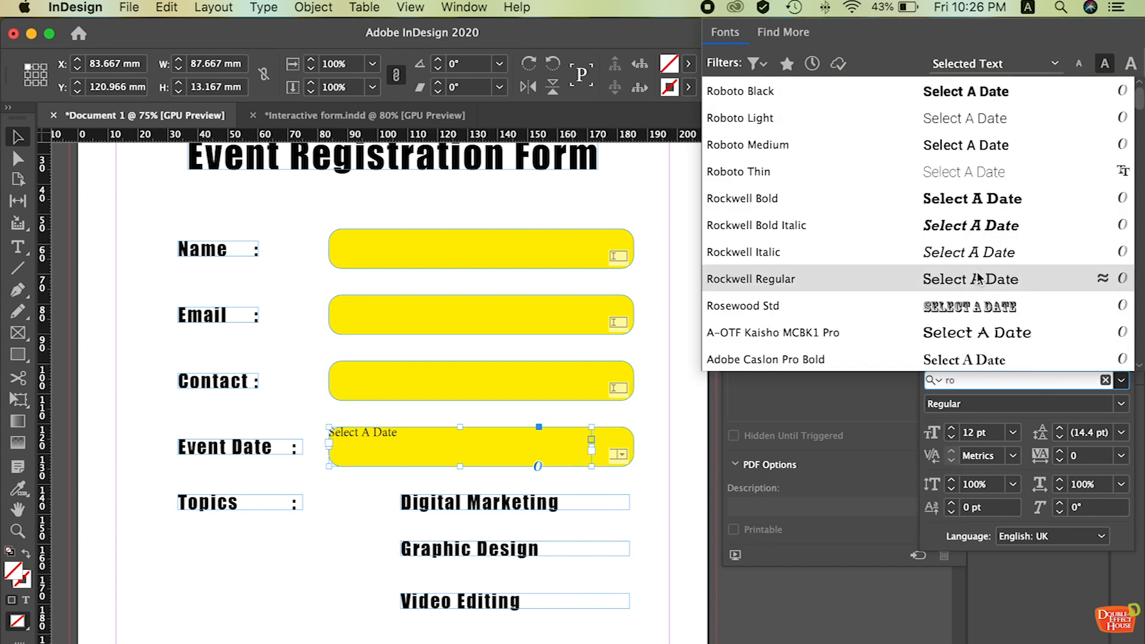
{"action": "left_click", "coordinate": [820, 122]}
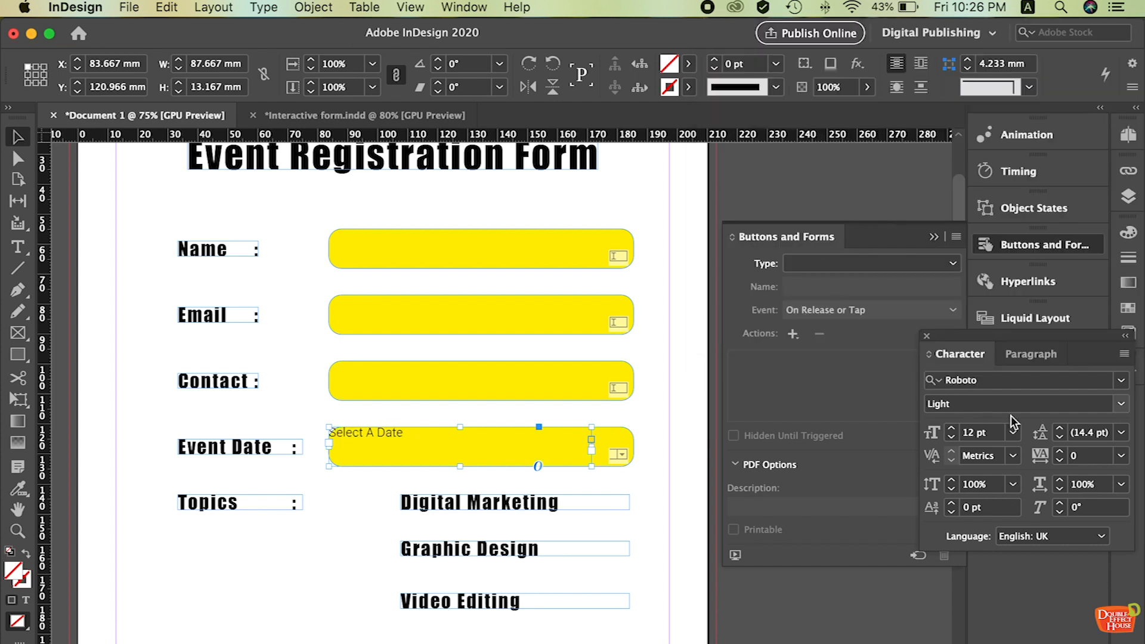
{"action": "left_click", "coordinate": [1013, 432]}
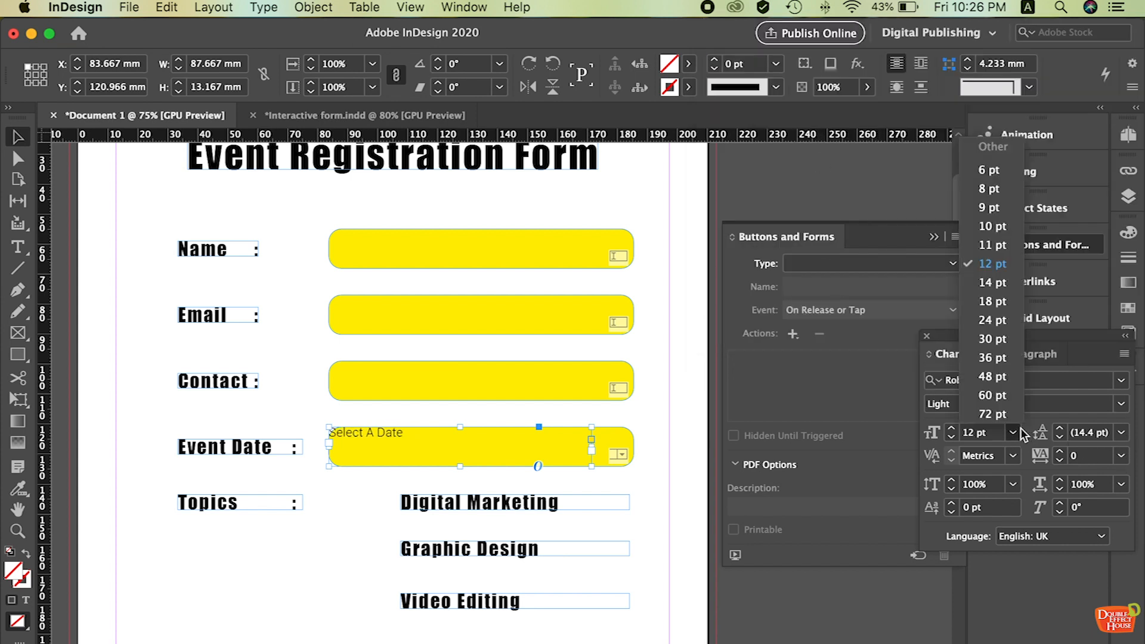
{"action": "left_click", "coordinate": [997, 282]}
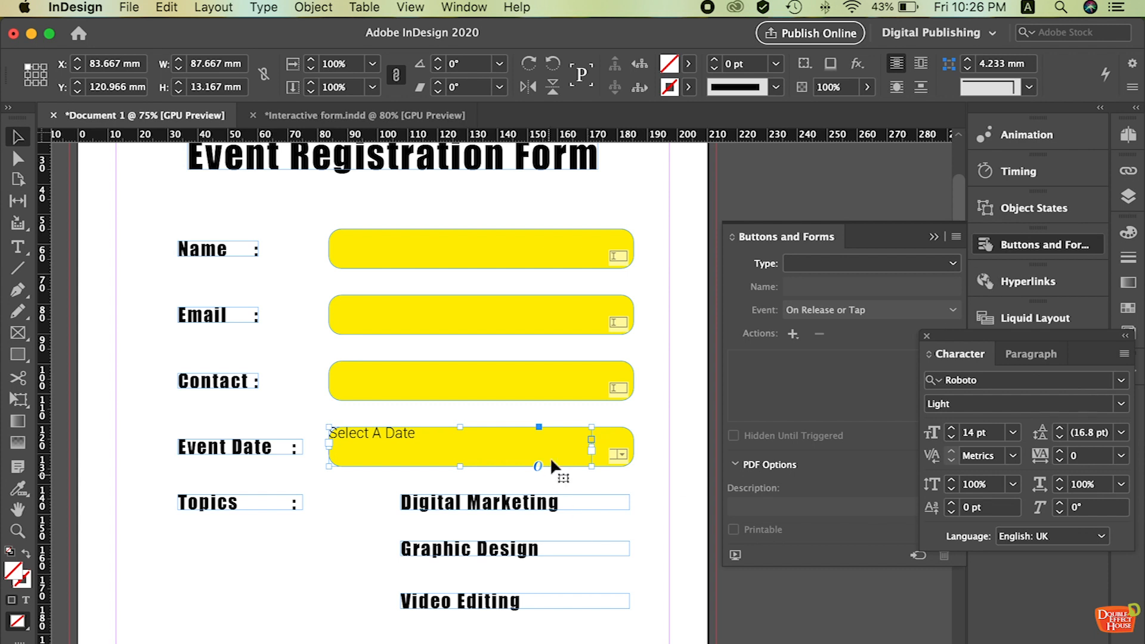
- Move the "Select A Date" text slightly inward within the Event Date field and fit its frame to the text
{"action": "left_click", "coordinate": [627, 418]}
{"action": "left_click_drag", "start_coordinate": [396, 430], "coordinate": [403, 443]}
{"action": "double_click", "coordinate": [598, 478]}
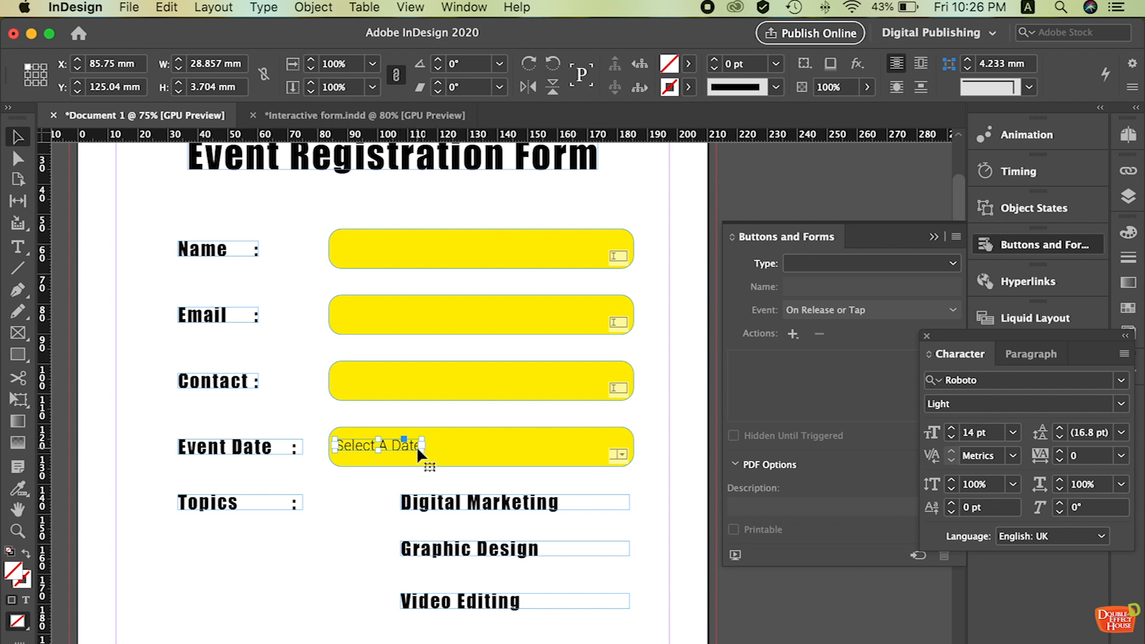
{"action": "left_click", "coordinate": [478, 486]}
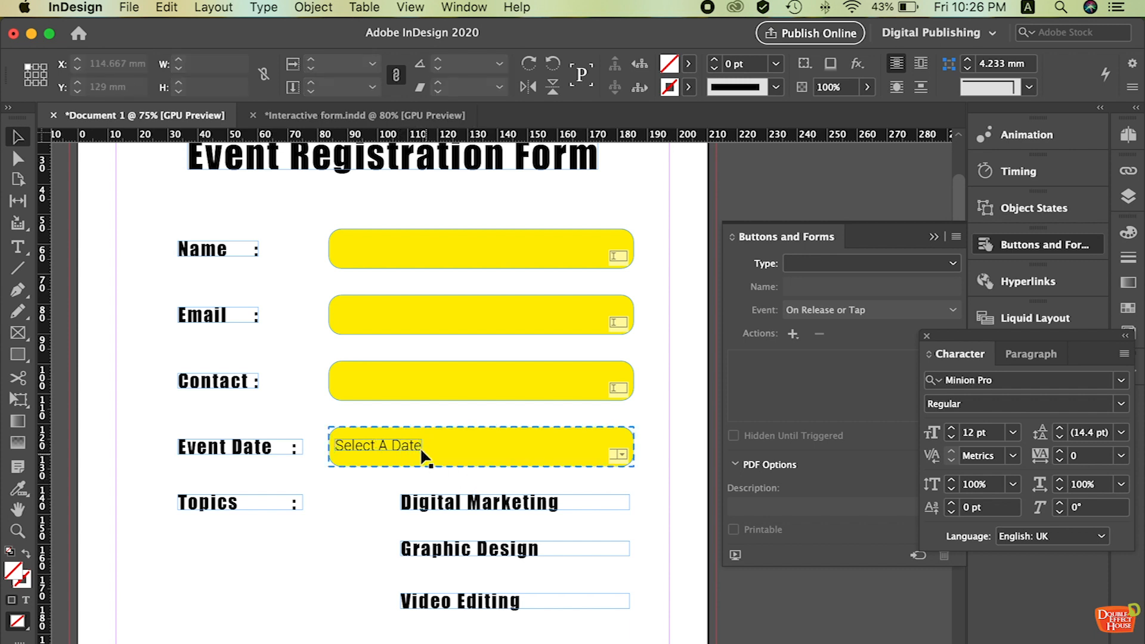
{"action": "left_click_drag", "start_coordinate": [414, 452], "coordinate": [417, 450]}
{"action": "left_click", "coordinate": [535, 476]}
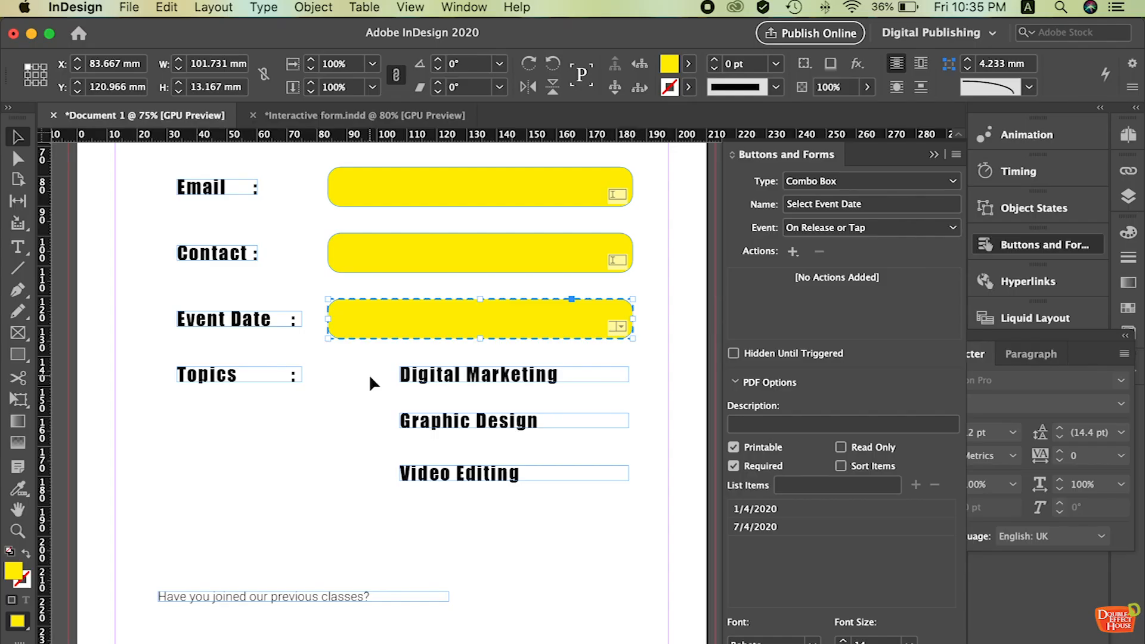
- Place sample 022, the set of three tick boxes from Sample Buttons And Forms, beside the Topics options
{"action": "left_click", "coordinate": [343, 368]}
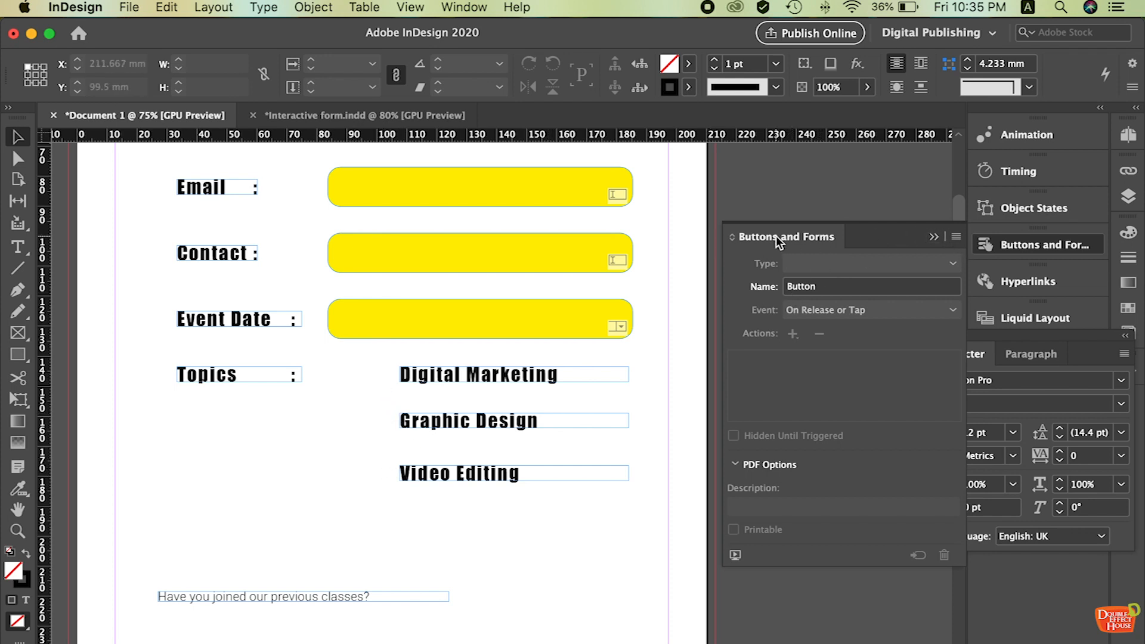
{"action": "left_click", "coordinate": [956, 238]}
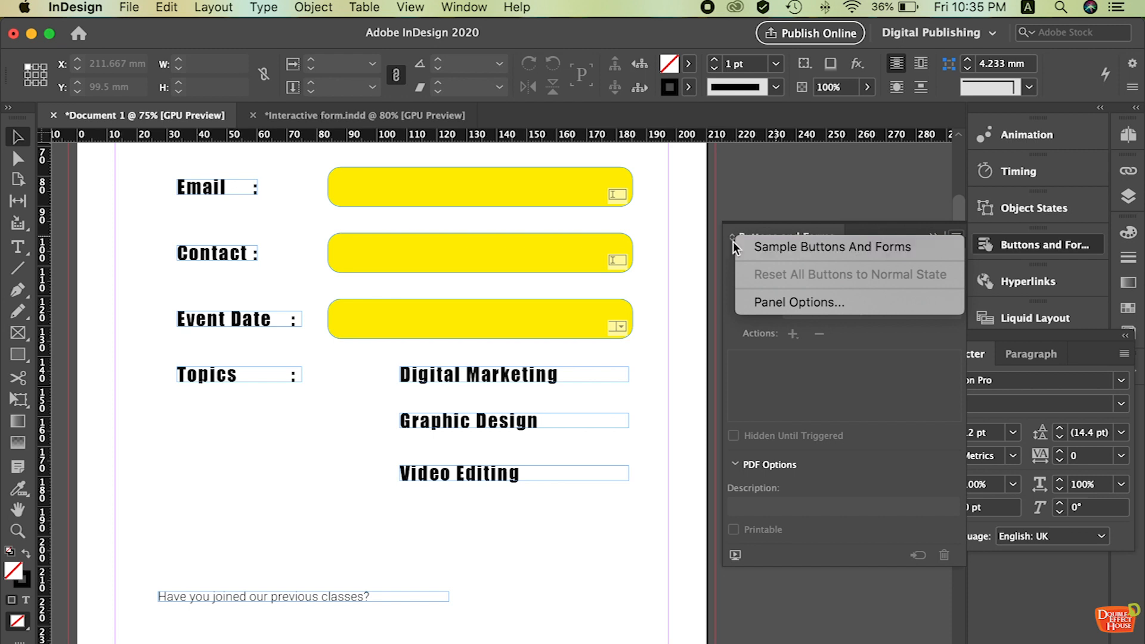
{"action": "left_click", "coordinate": [778, 252]}
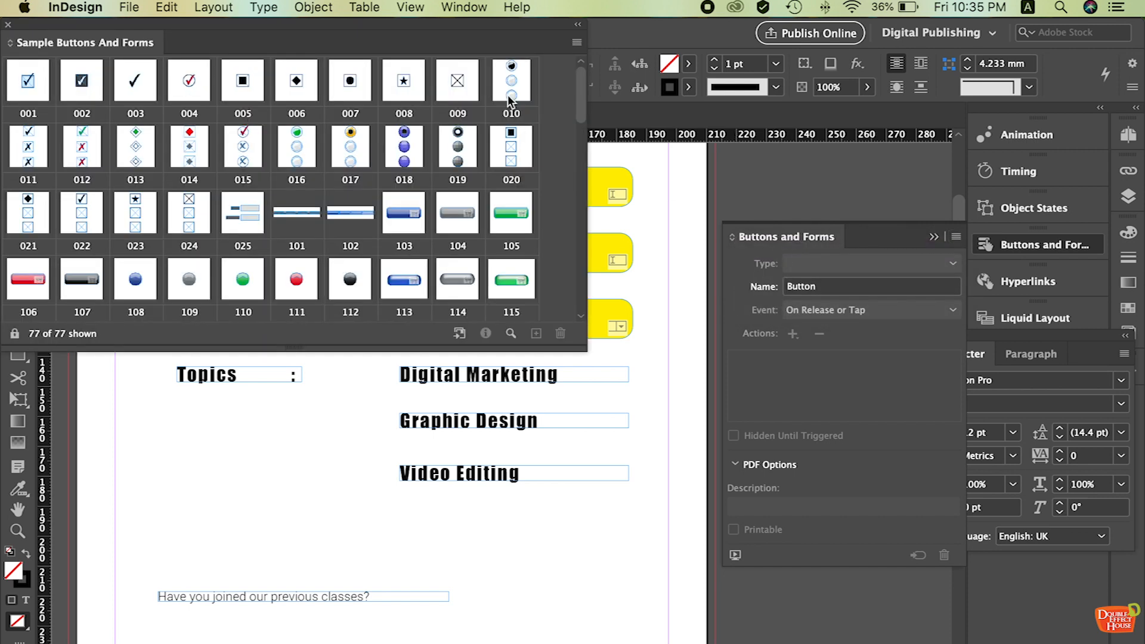
{"action": "left_click_drag", "start_coordinate": [364, 43], "coordinate": [959, 79]}
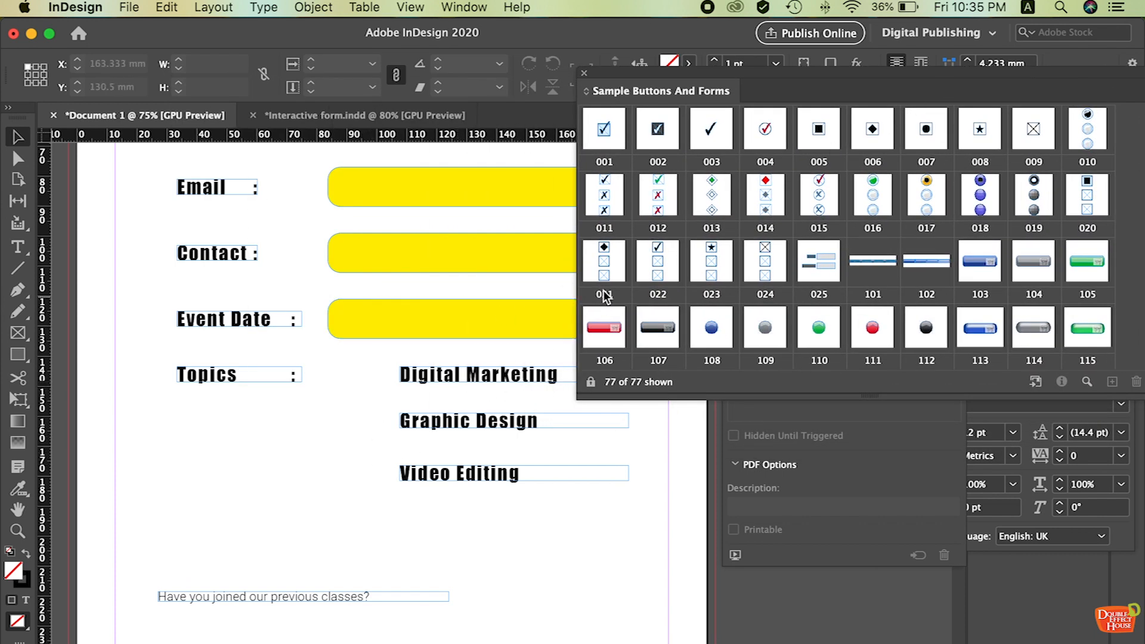
{"action": "left_click", "coordinate": [659, 298]}
{"action": "left_click_drag", "start_coordinate": [656, 262], "coordinate": [356, 426]}
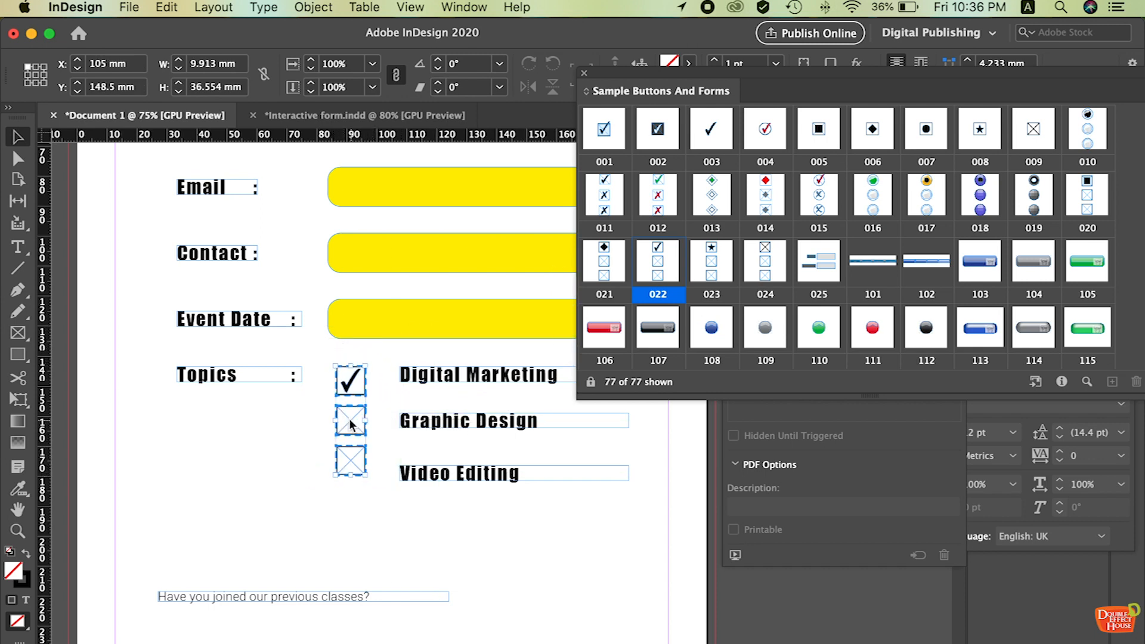
- Reposition the three tick boxes so each lines up with Digital Marketing, Graphic Design and Video Editing
{"action": "left_click", "coordinate": [388, 497]}
{"action": "left_click_drag", "start_coordinate": [324, 365], "coordinate": [384, 491]}
{"action": "left_click", "coordinate": [384, 491]}
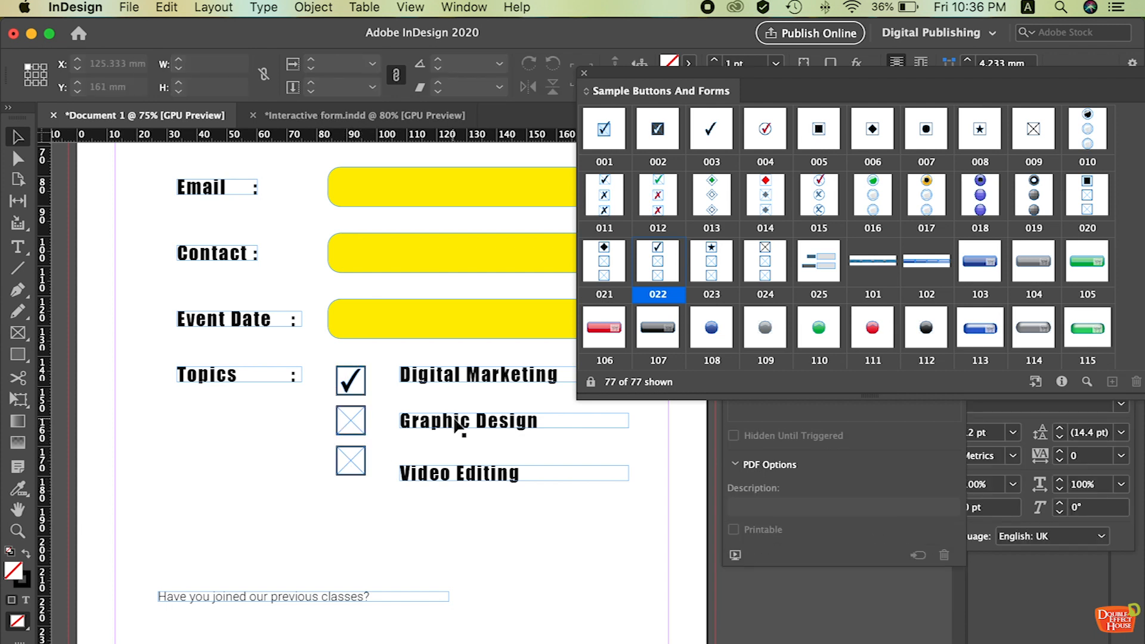
{"action": "left_click_drag", "start_coordinate": [353, 380], "coordinate": [372, 383]}
{"action": "left_click_drag", "start_coordinate": [341, 421], "coordinate": [363, 474]}
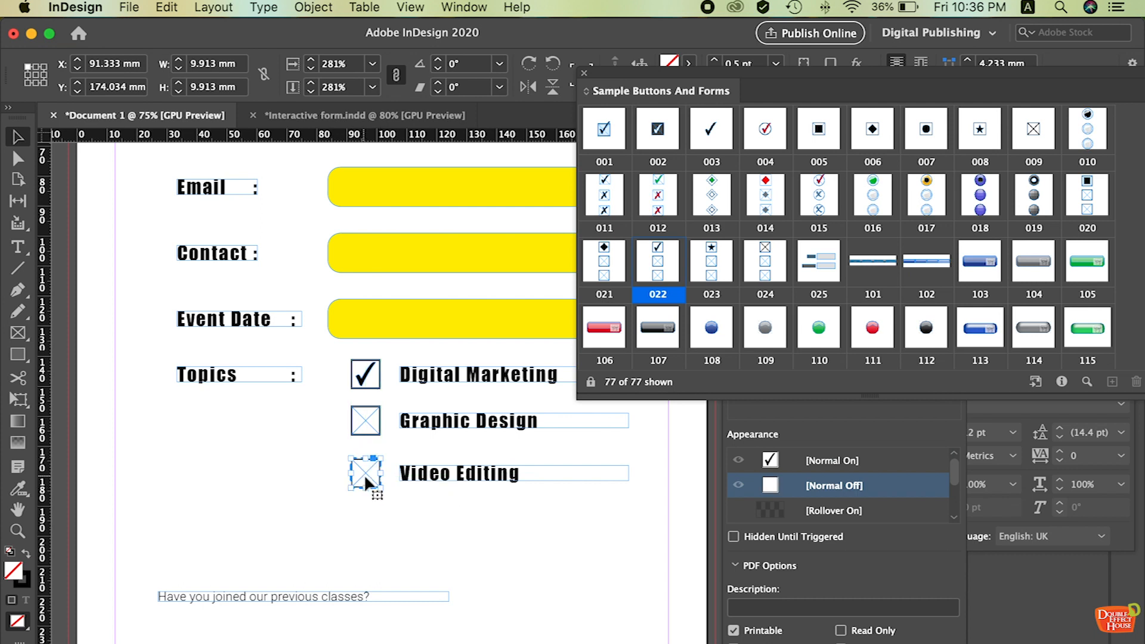
{"action": "left_click", "coordinate": [423, 513]}
{"action": "left_click_drag", "start_coordinate": [373, 423], "coordinate": [374, 423]}
{"action": "left_click", "coordinate": [473, 436]}
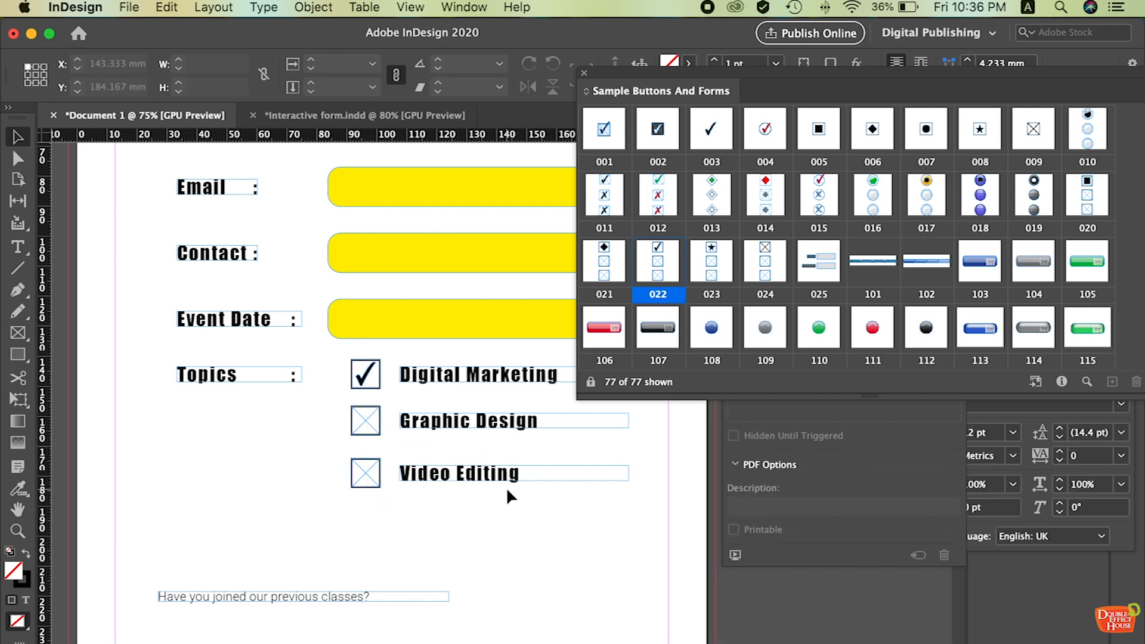
- Close the Sample Buttons And Forms library and select the tick box beside Digital Marketing
{"action": "left_click", "coordinate": [369, 365]}
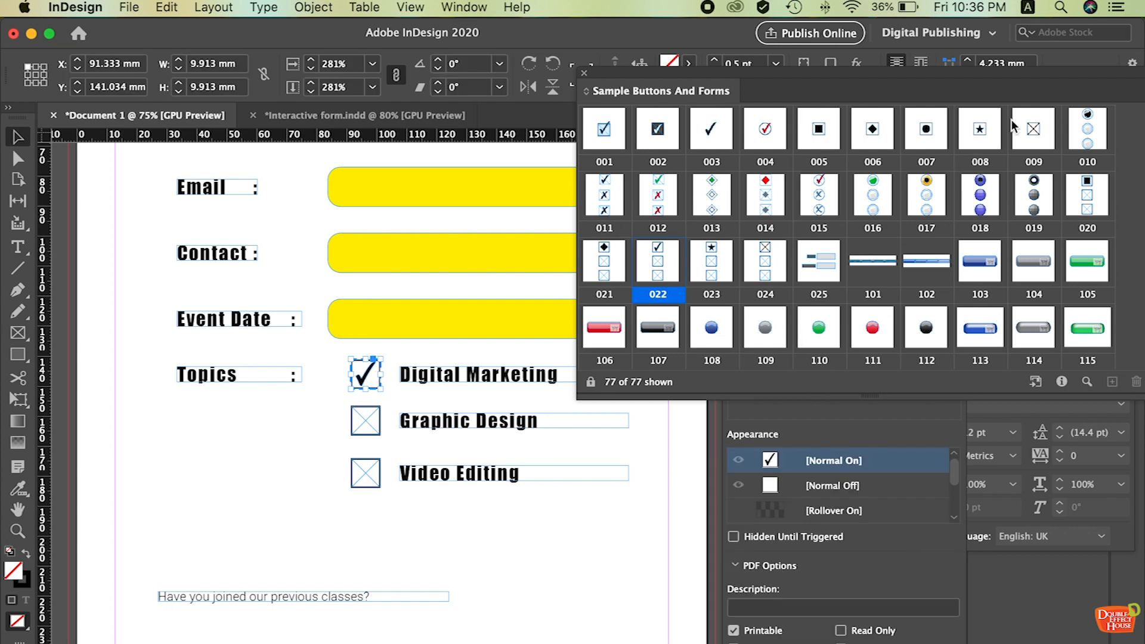
{"action": "left_click_drag", "start_coordinate": [977, 77], "coordinate": [745, 161]}
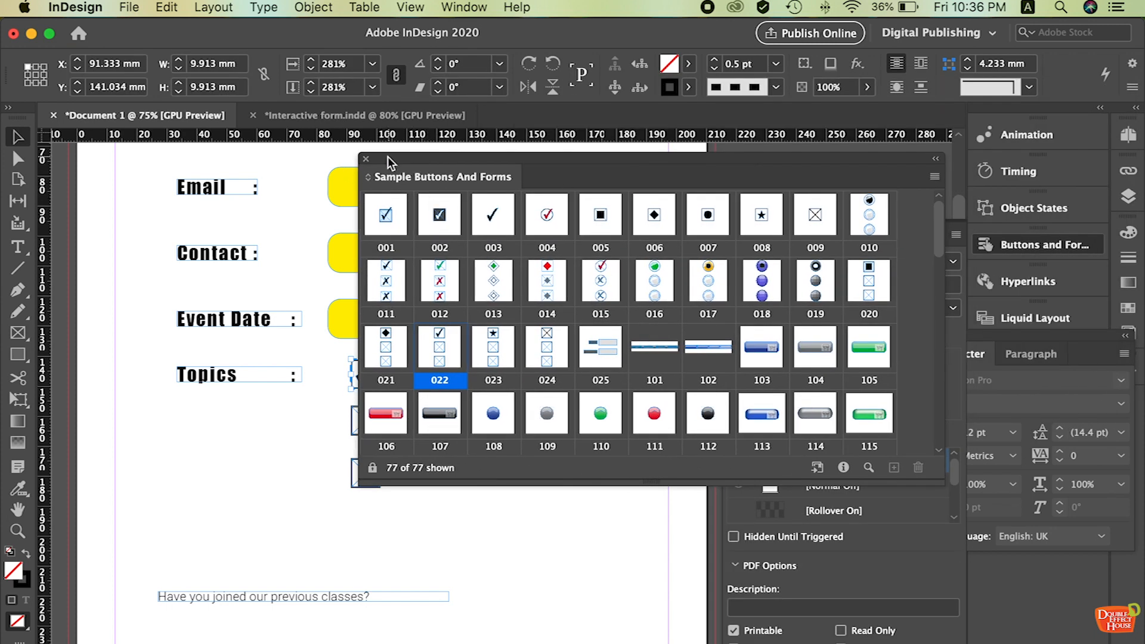
{"action": "left_click", "coordinate": [367, 161]}
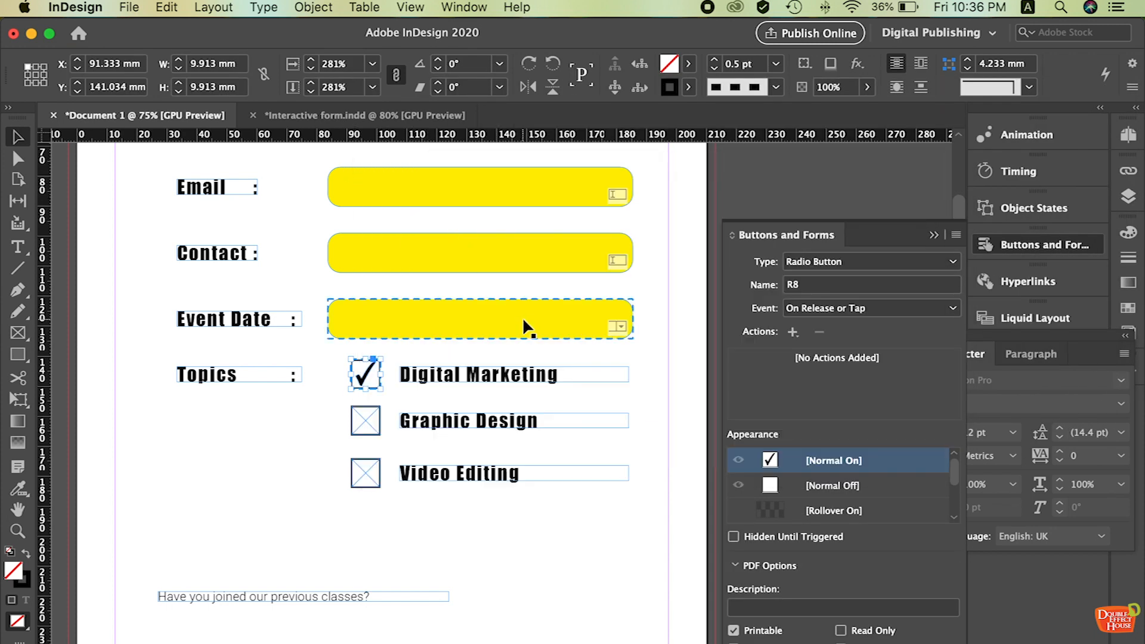
{"action": "left_click", "coordinate": [320, 430]}
{"action": "left_click", "coordinate": [374, 371]}
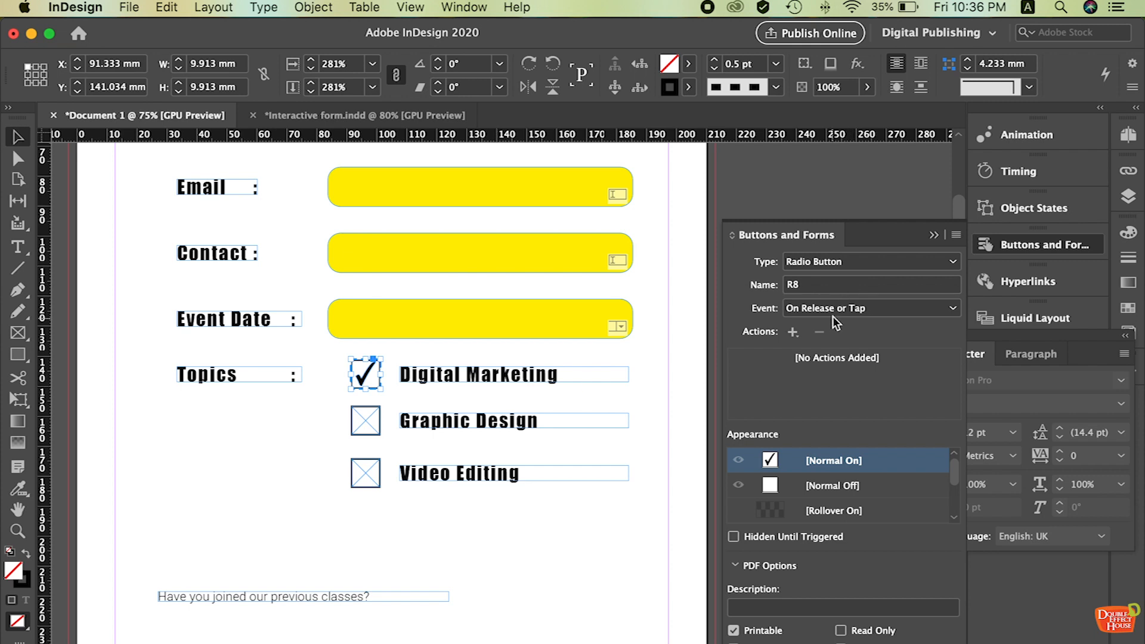
- Switch the Digital Marketing box's appearance to Normal Off, then select the Graphic Design and Video Editing boxes to check theirs
{"action": "scroll", "coordinate": [807, 504], "scroll_direction": "down", "scroll_amount": 3}
{"action": "scroll", "coordinate": [806, 504], "scroll_direction": "up", "scroll_amount": 3}
{"action": "left_click", "coordinate": [817, 487]}
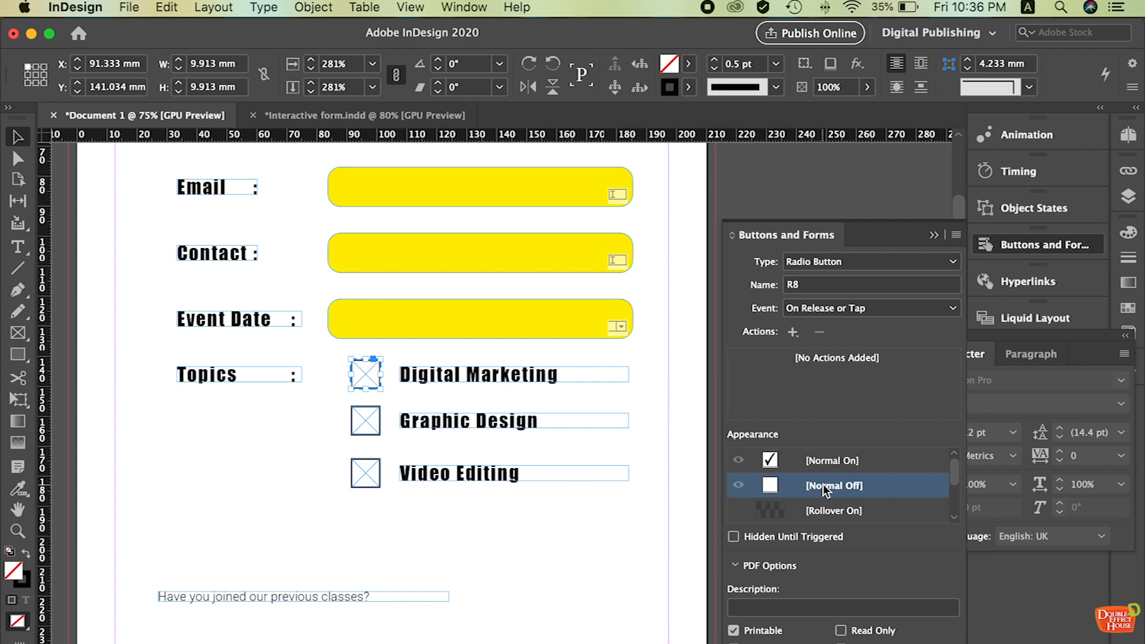
{"action": "left_click", "coordinate": [852, 464]}
{"action": "left_click", "coordinate": [853, 486]}
{"action": "left_click", "coordinate": [856, 465]}
{"action": "left_click", "coordinate": [853, 489]}
{"action": "left_click", "coordinate": [365, 420]}
{"action": "left_click", "coordinate": [365, 473]}
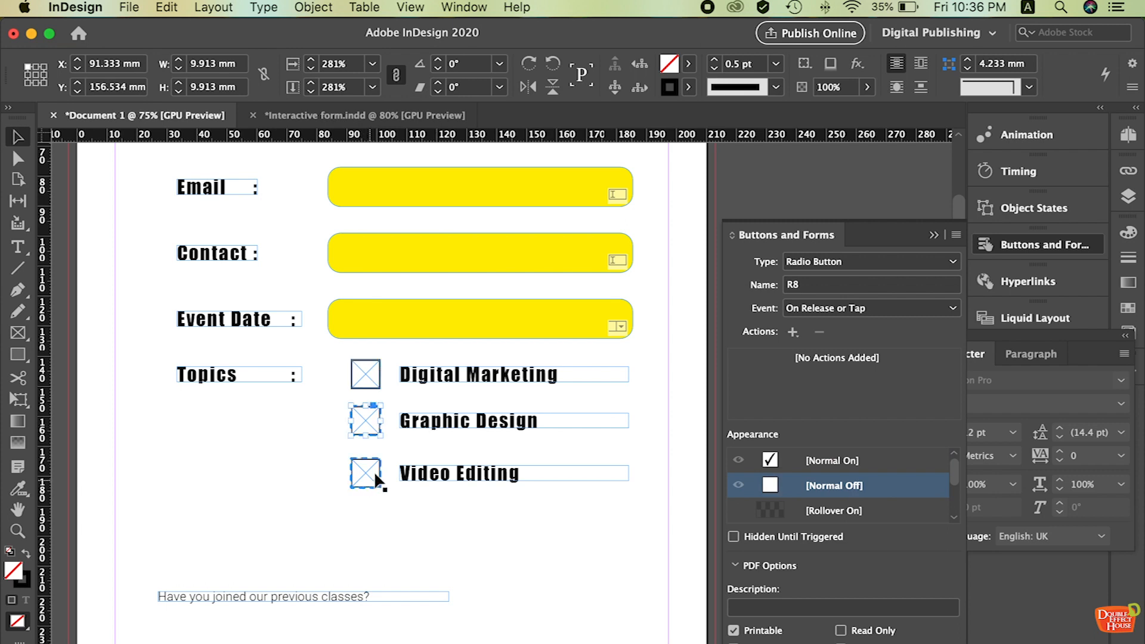
- Preview the Video Editing tick box in its Normal On and Normal Off appearances
{"action": "left_click", "coordinate": [860, 467]}
{"action": "left_click", "coordinate": [838, 488]}
{"action": "left_click", "coordinate": [847, 467]}
{"action": "left_click", "coordinate": [850, 486]}
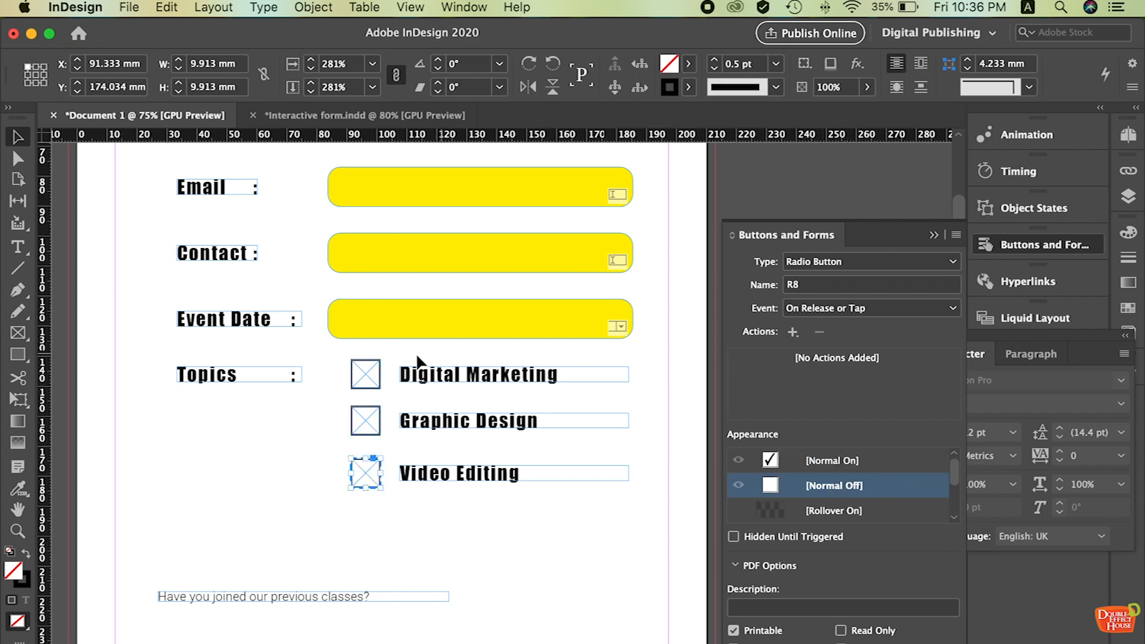
- Name the three topic tick boxes Digital Marketing, Graphic and Video to match their labels
{"action": "left_click", "coordinate": [376, 375]}
{"action": "left_click", "coordinate": [793, 285]}
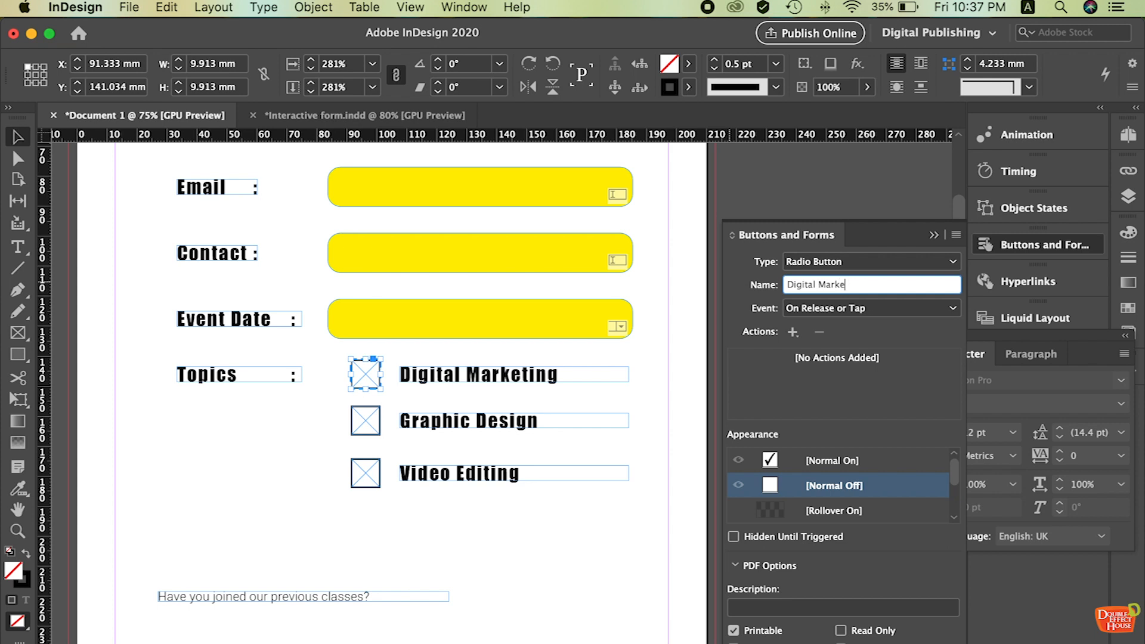
{"action": "left_click", "coordinate": [370, 421]}
{"action": "left_click", "coordinate": [793, 285]}
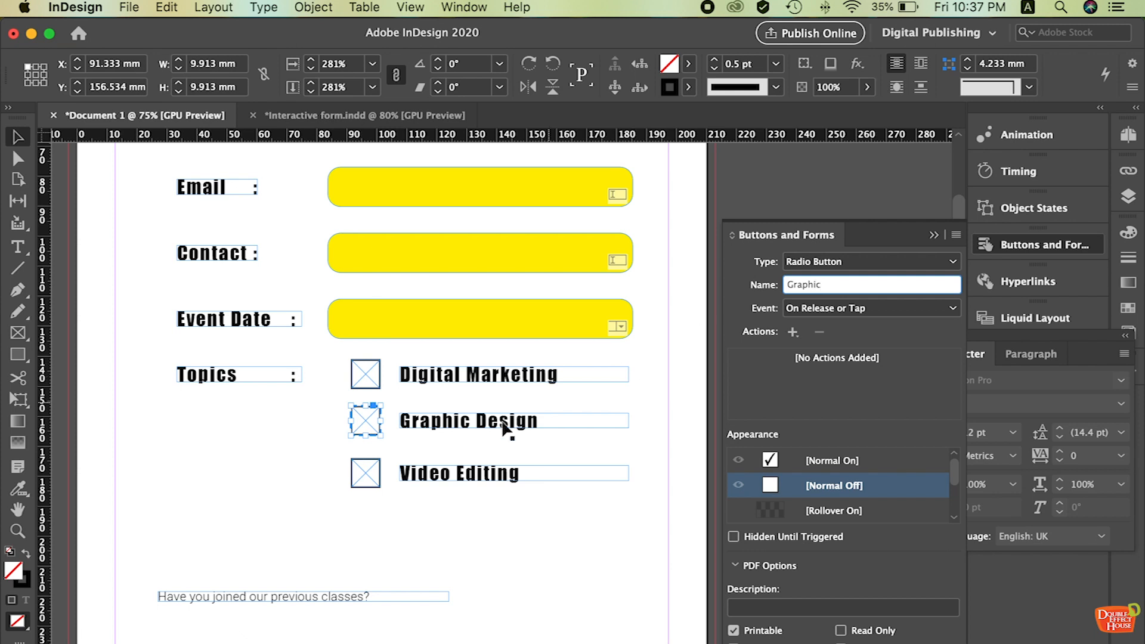
{"action": "left_click", "coordinate": [361, 471]}
{"action": "left_click", "coordinate": [806, 286]}
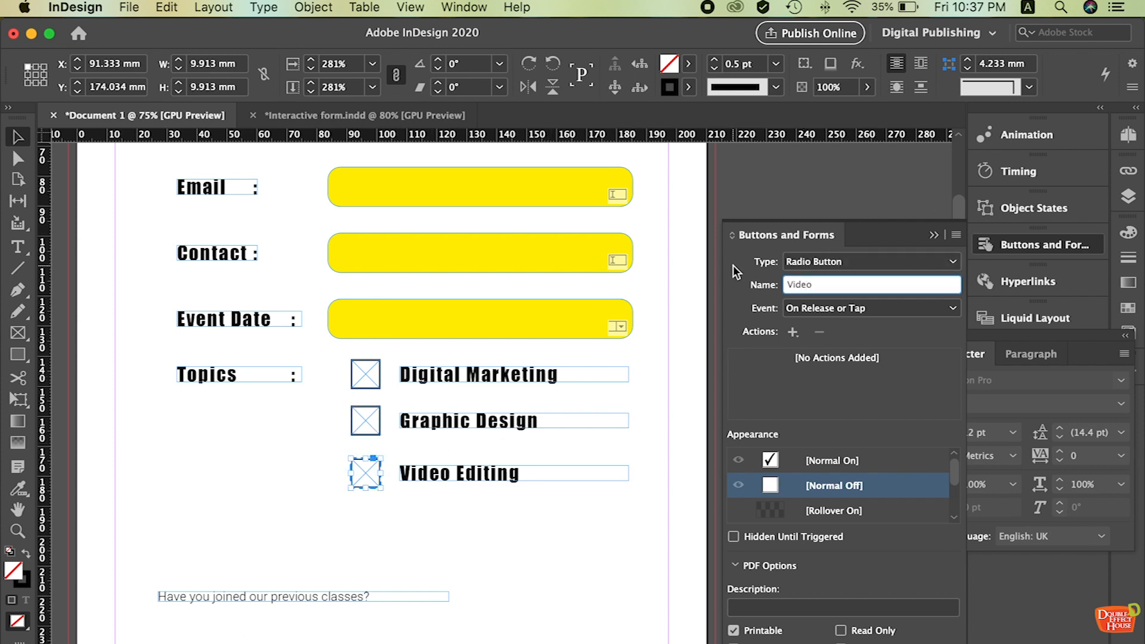
{"action": "left_click", "coordinate": [536, 491]}
- Review the form names assigned to the three topic tick boxes
{"action": "scroll", "coordinate": [483, 501], "scroll_direction": "down", "scroll_amount": 1}
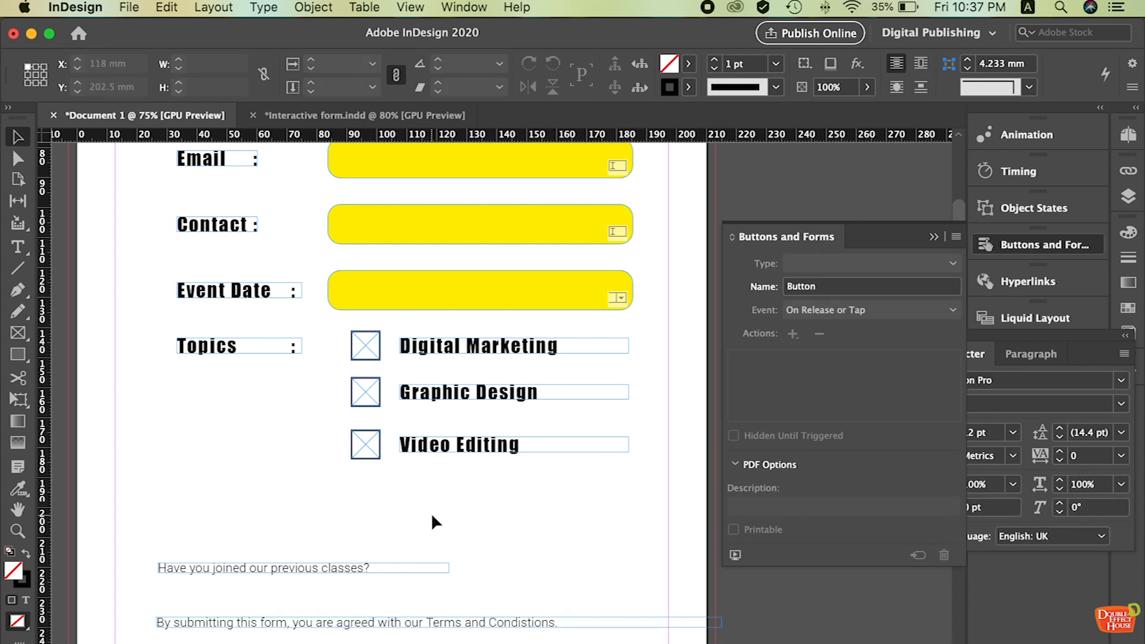
{"action": "scroll", "coordinate": [432, 513], "scroll_direction": "down", "scroll_amount": 1}
{"action": "left_click", "coordinate": [366, 321]}
{"action": "left_click", "coordinate": [362, 366]}
{"action": "left_click", "coordinate": [369, 433], "text": "shift"}
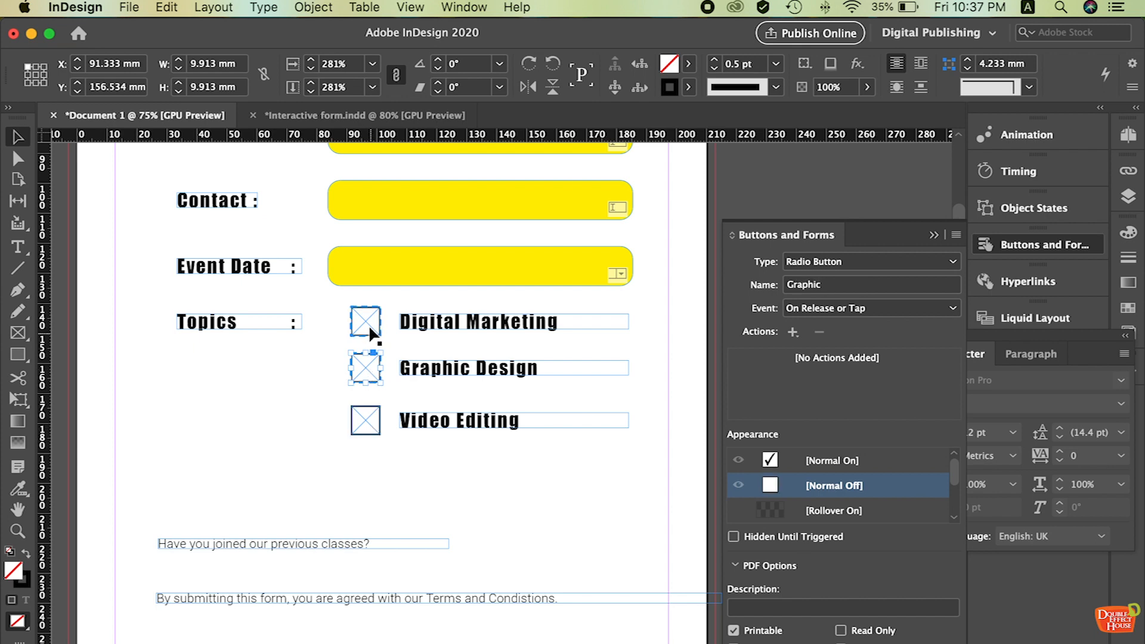
{"action": "left_click", "coordinate": [365, 323]}
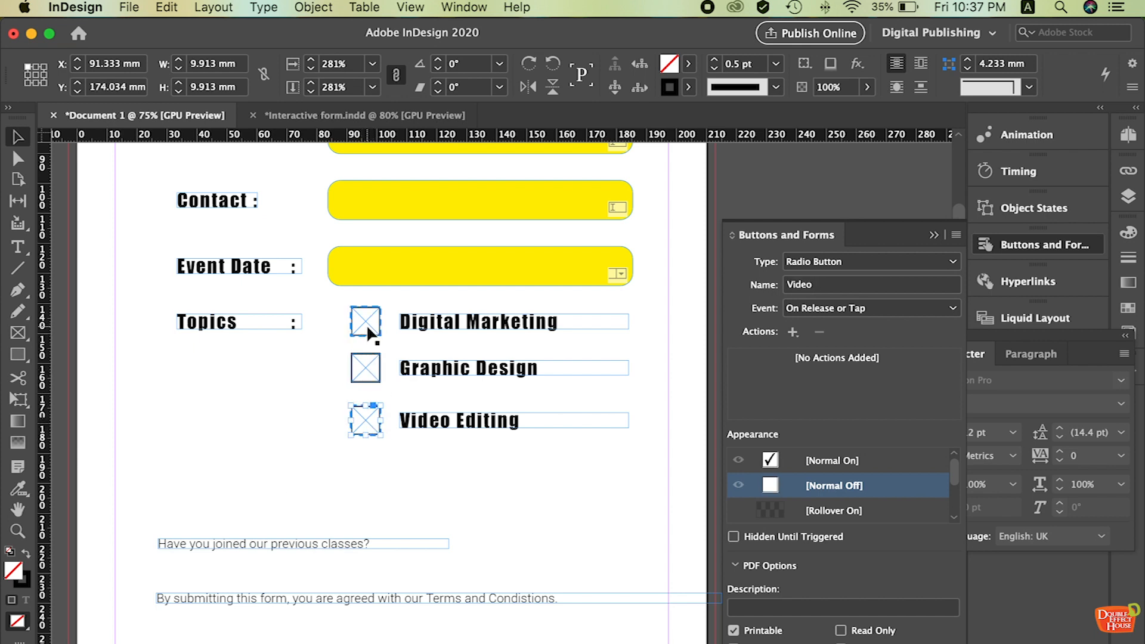
{"action": "left_click", "coordinate": [367, 324]}
{"action": "left_click", "coordinate": [372, 359]}
{"action": "left_click", "coordinate": [365, 413], "text": "shift"}
- Move the "Have you joined our previous classes?" line up to leave room for answers beneath it
{"action": "left_click_drag", "start_coordinate": [340, 546], "coordinate": [344, 513]}
{"action": "left_click", "coordinate": [538, 492]}
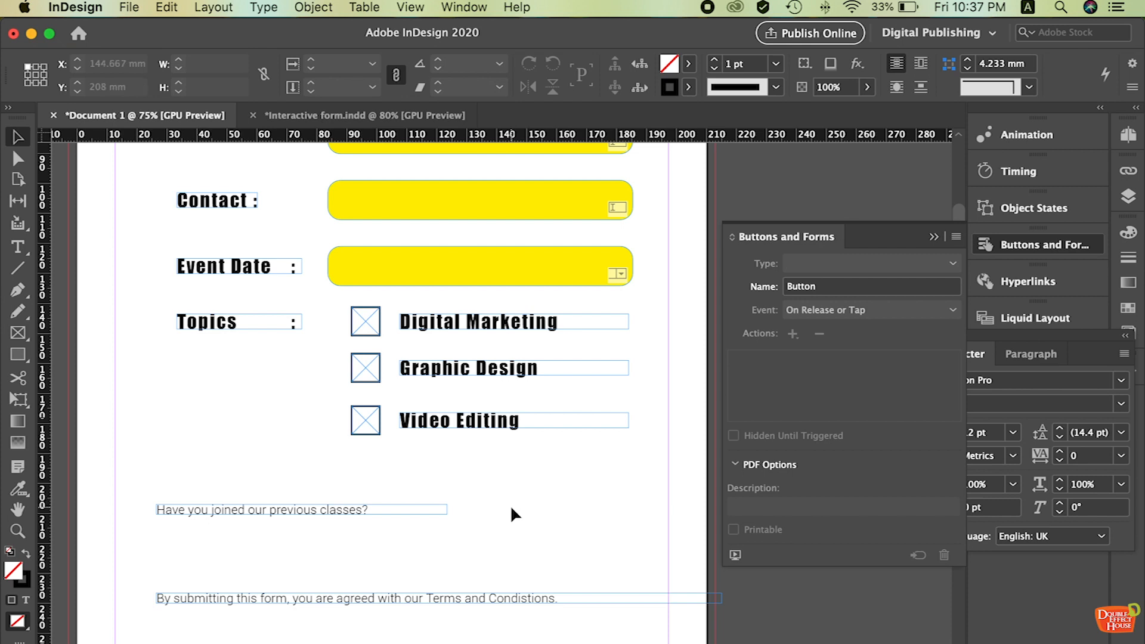
{"action": "left_click", "coordinate": [18, 247]}
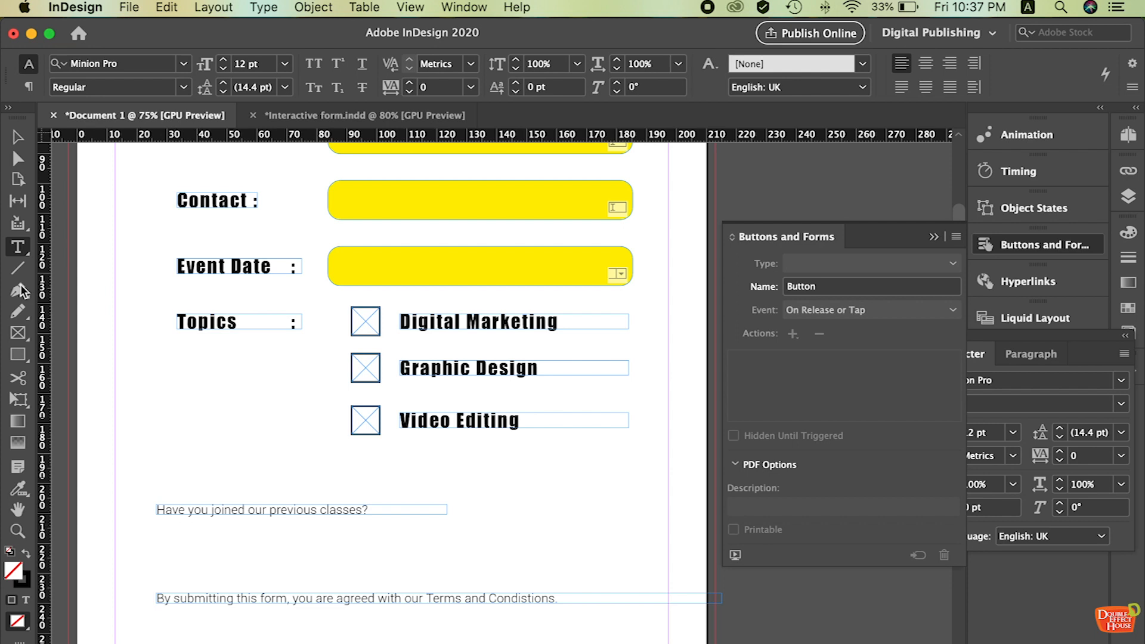
{"action": "left_click", "coordinate": [18, 143]}
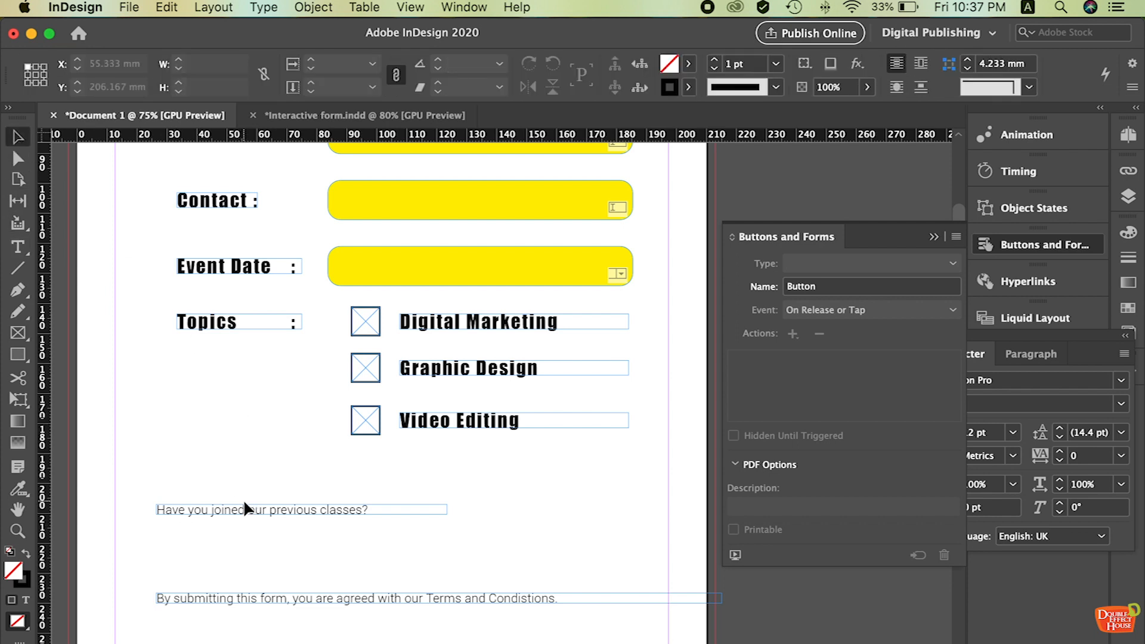
- Duplicate the previous-classes question just below itself, replace the copy's text with Yes and fit its frame to the text
{"action": "left_click_drag", "start_coordinate": [244, 507], "coordinate": [257, 542]}
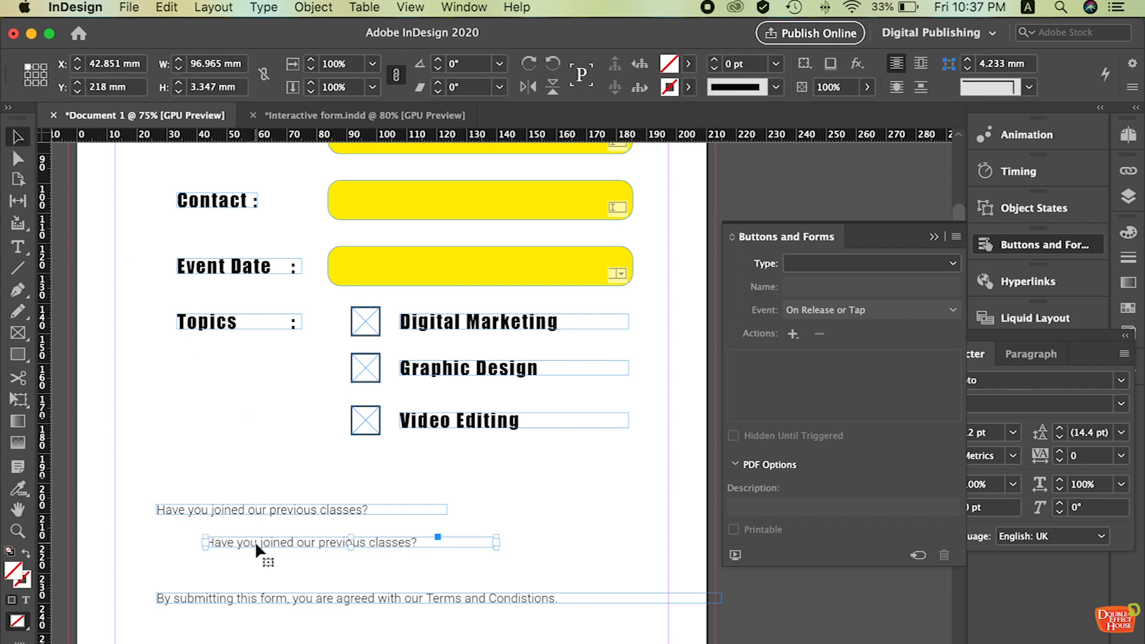
{"action": "double_click", "coordinate": [258, 542]}
{"action": "triple_click", "coordinate": [332, 541]}
{"action": "type", "text": "Yes"}
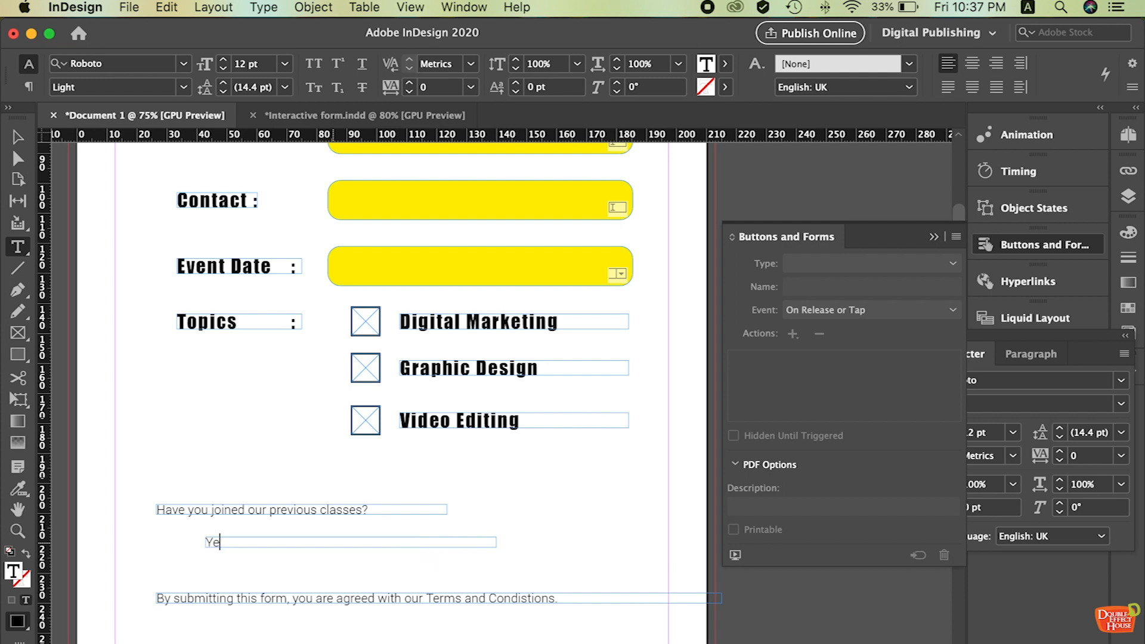
{"action": "left_click", "coordinate": [18, 137]}
{"action": "double_click", "coordinate": [497, 542]}
- Duplicate the Yes label to its right and change the copy's text to No
{"action": "key", "text": "super+equal"}
{"action": "key", "text": "super+equal"}
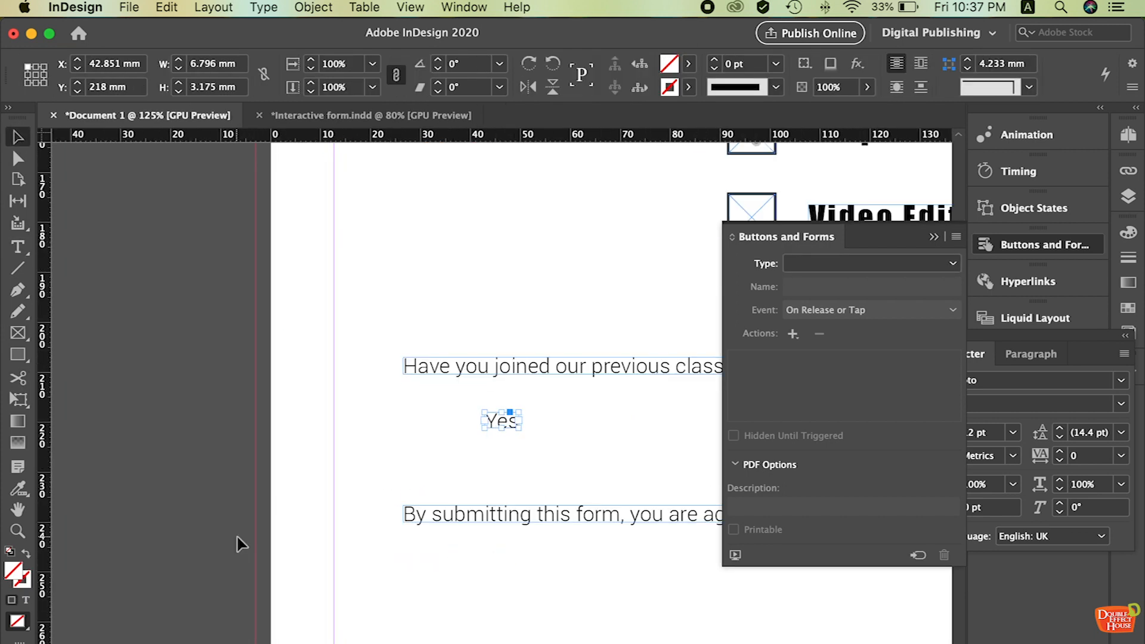
{"action": "left_click_drag", "start_coordinate": [598, 494], "coordinate": [459, 470]}
{"action": "left_click_drag", "start_coordinate": [346, 447], "coordinate": [525, 447]}
{"action": "double_click", "coordinate": [525, 441]}
{"action": "double_click", "coordinate": [525, 442]}
{"action": "type", "text": "N"}
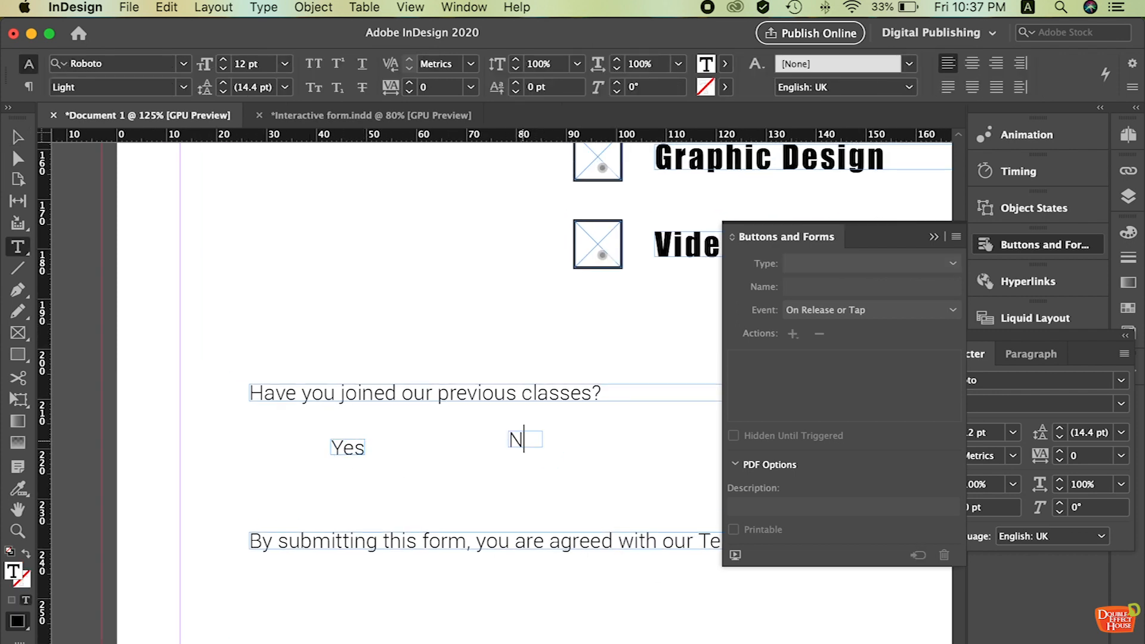
{"action": "type", "text": "o"}
{"action": "left_click", "coordinate": [18, 137]}
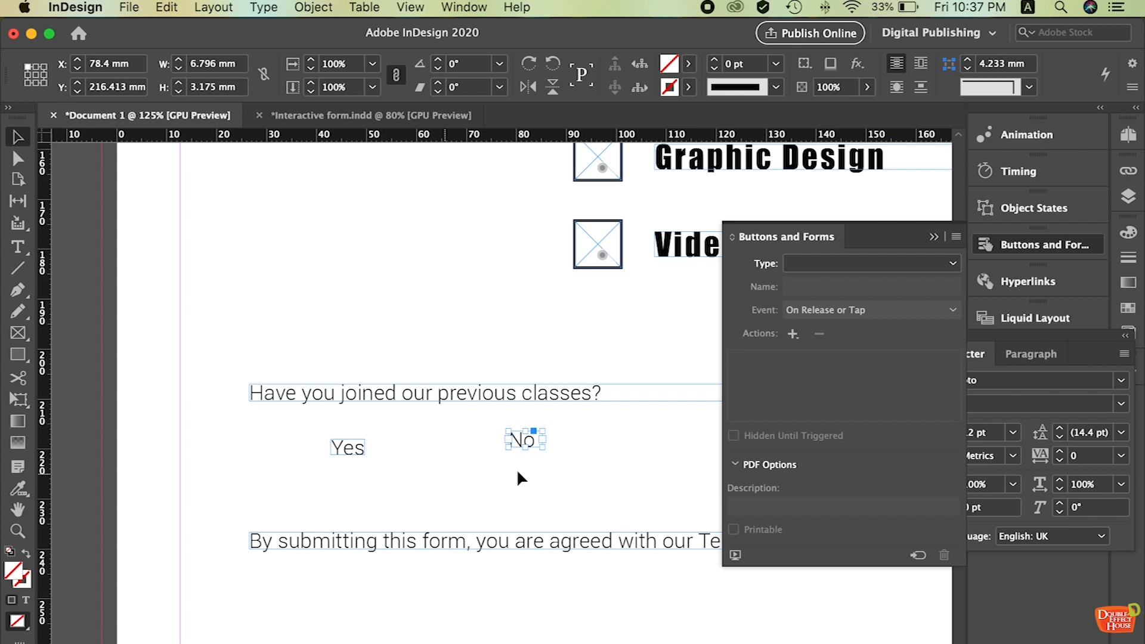
- Move the No label farther right to about X 85.6 mm and raise Yes level with it
{"action": "left_click_drag", "start_coordinate": [525, 442], "coordinate": [561, 443]}
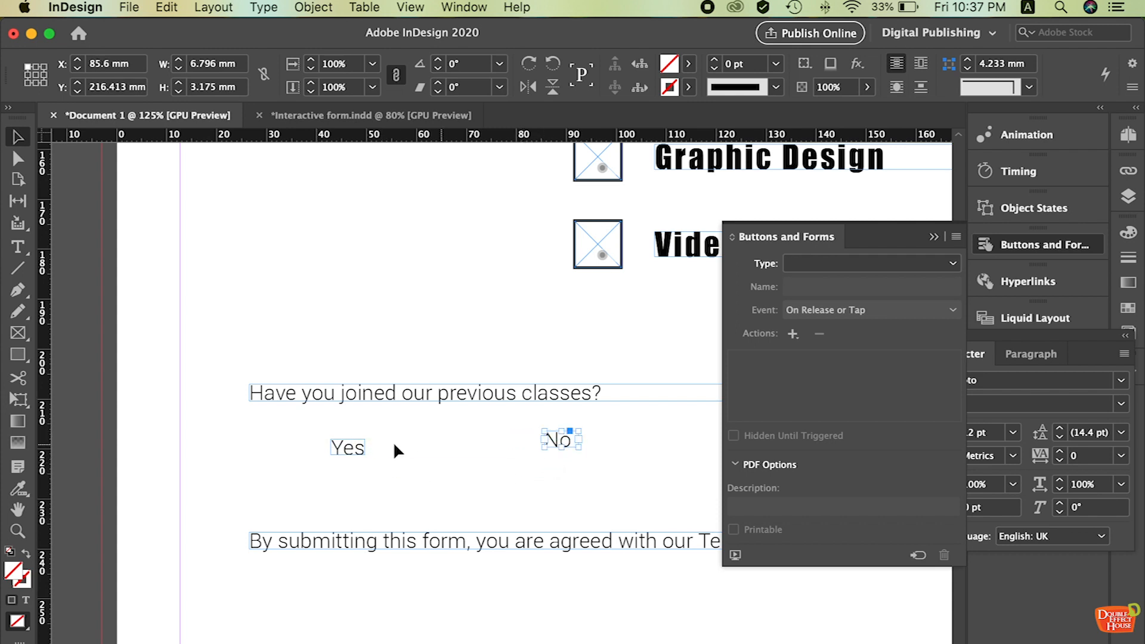
{"action": "left_click_drag", "start_coordinate": [352, 454], "coordinate": [350, 449]}
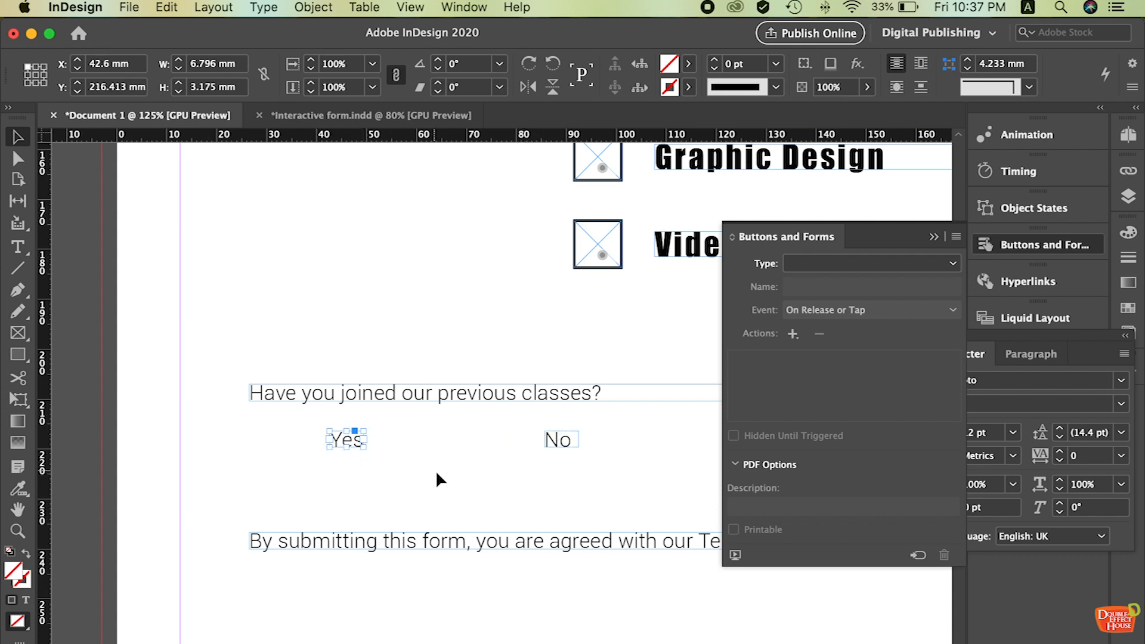
{"action": "left_click", "coordinate": [452, 470]}
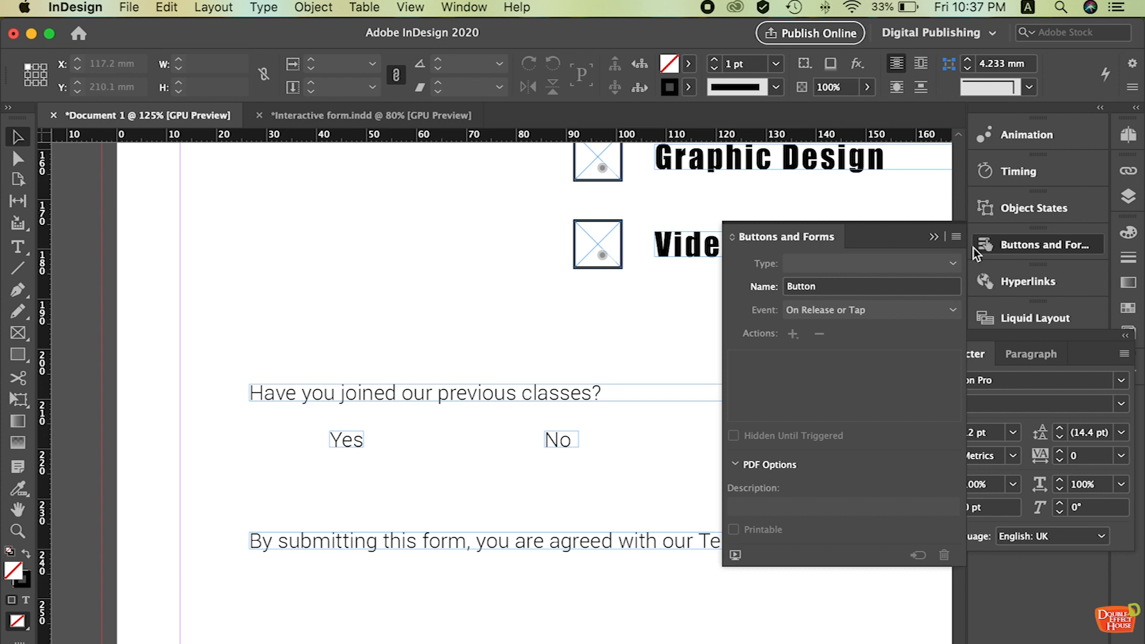
- Open the Sample Buttons And Forms library and move it clear of the Yes and No labels
{"action": "left_click", "coordinate": [958, 238]}
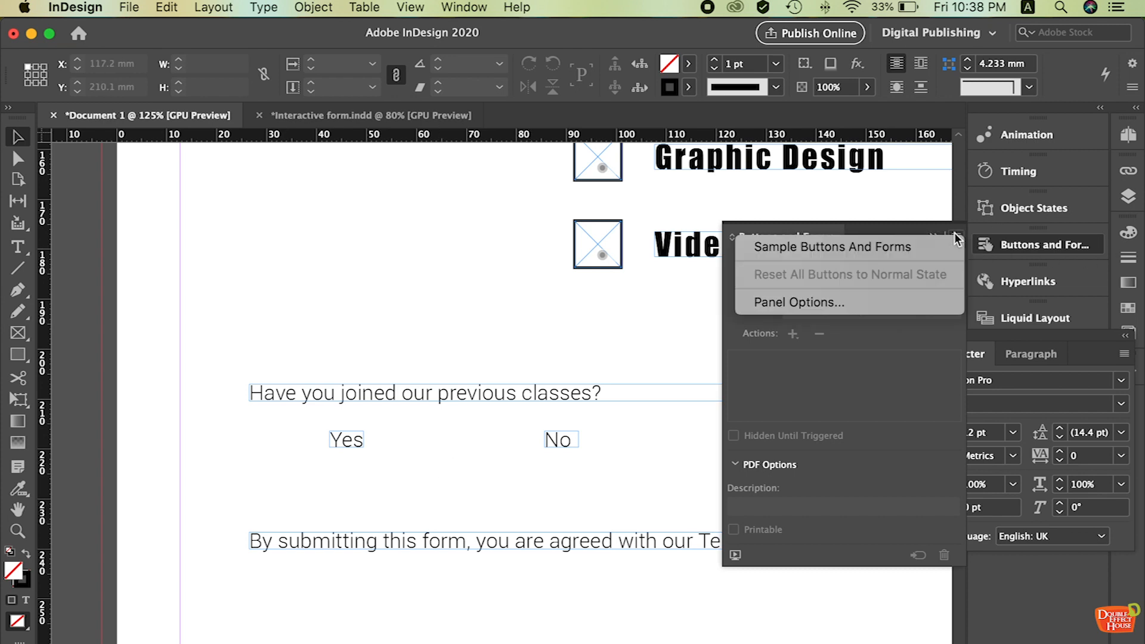
{"action": "left_click", "coordinate": [903, 256]}
{"action": "left_click_drag", "start_coordinate": [632, 226], "coordinate": [914, 166]}
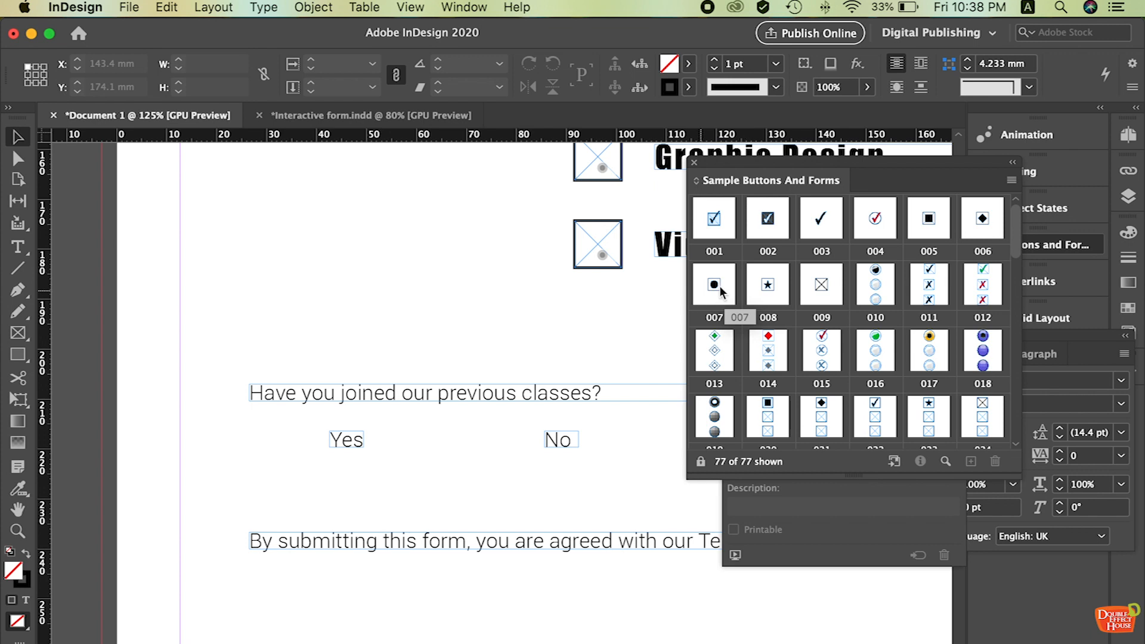
- Try sample 007 as the button beside the Yes label and delete it
{"action": "left_click", "coordinate": [719, 317]}
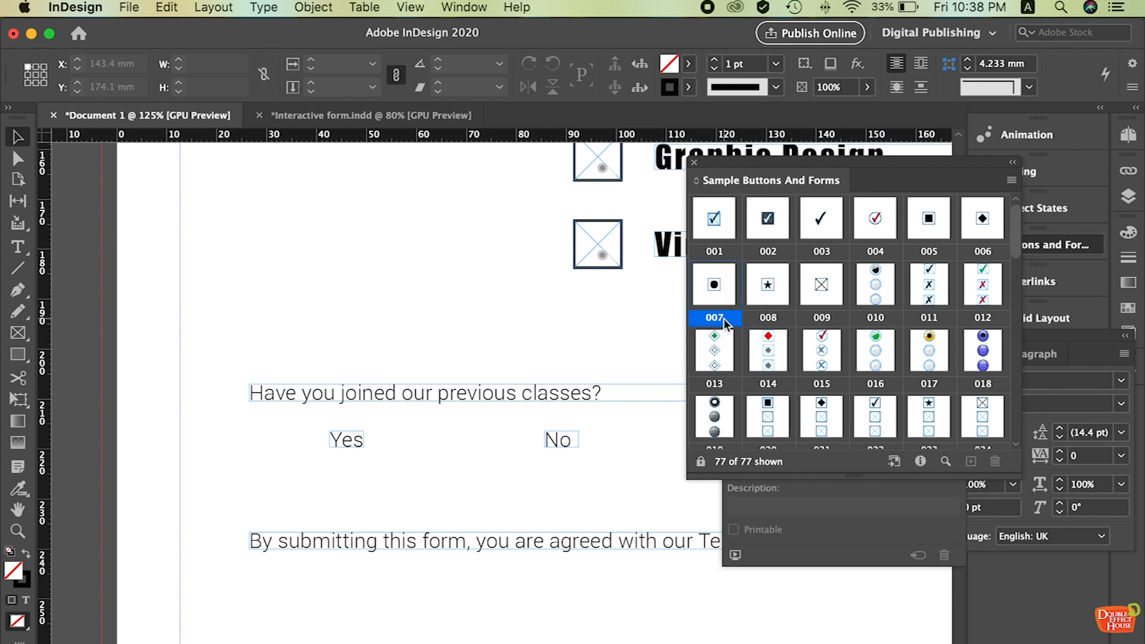
{"action": "left_click_drag", "start_coordinate": [717, 290], "coordinate": [297, 446]}
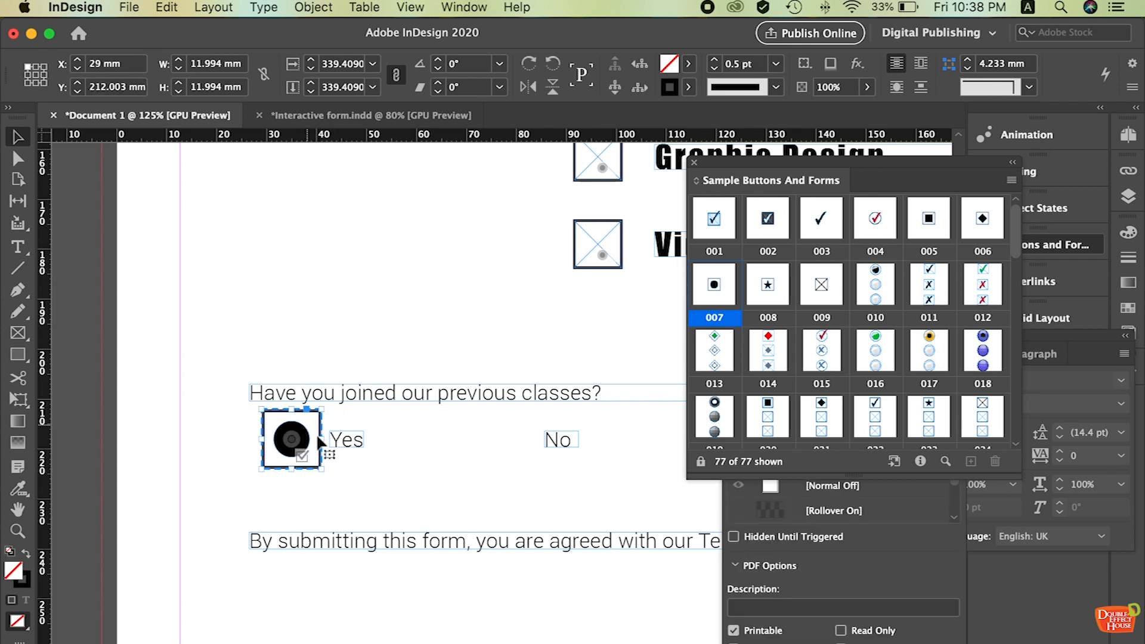
{"action": "left_click", "coordinate": [401, 471]}
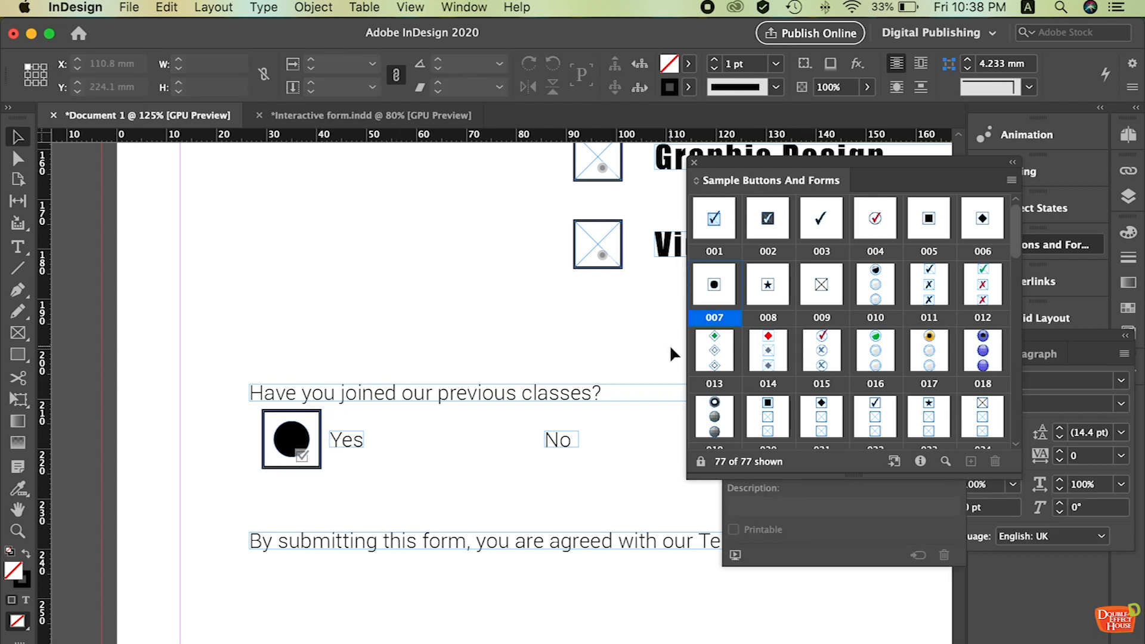
{"action": "left_click", "coordinate": [287, 431]}
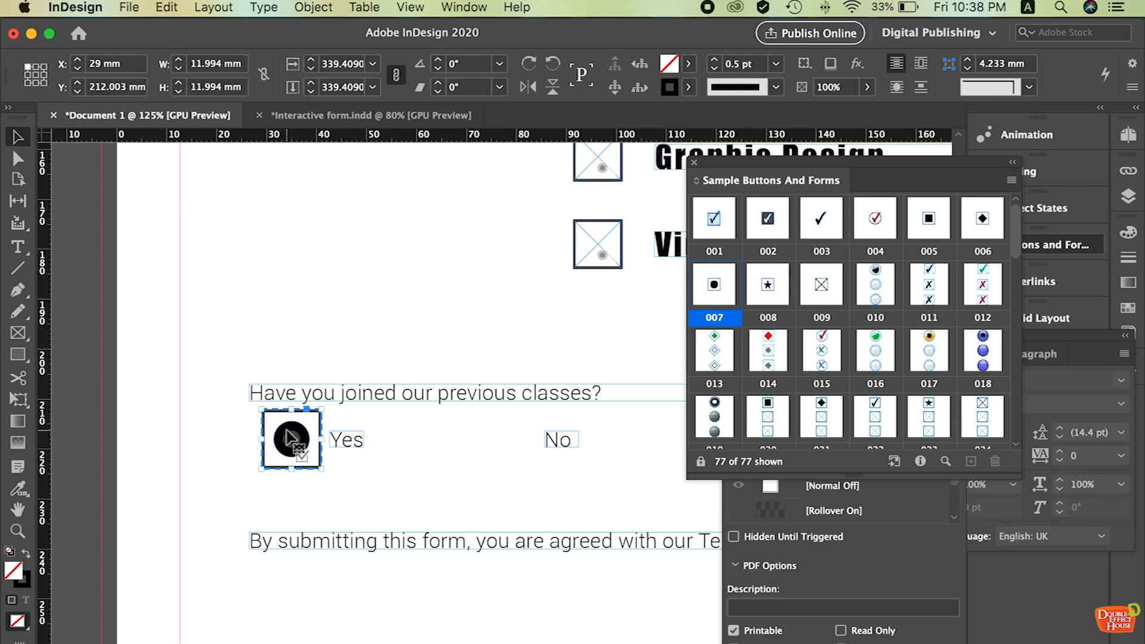
{"action": "key", "text": "Delete"}
- Place sample 010, the set of three round radio buttons, above the previous-classes question and select its buttons individually
{"action": "left_click", "coordinate": [881, 322]}
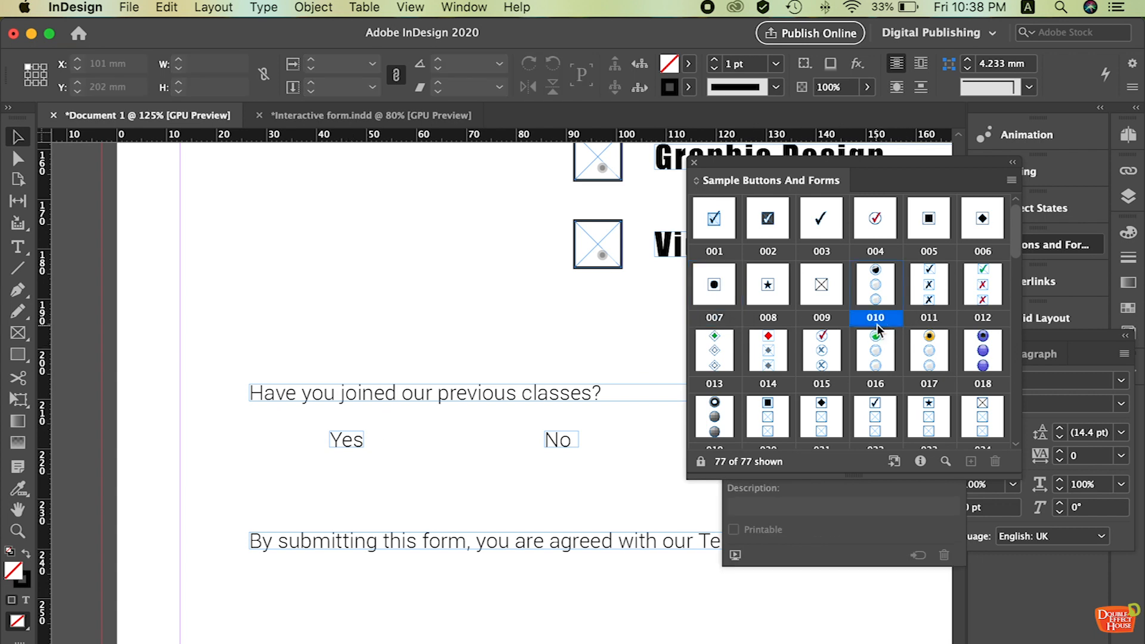
{"action": "left_click_drag", "start_coordinate": [290, 449], "coordinate": [276, 266]}
{"action": "left_click", "coordinate": [358, 266]}
{"action": "left_click", "coordinate": [271, 189]}
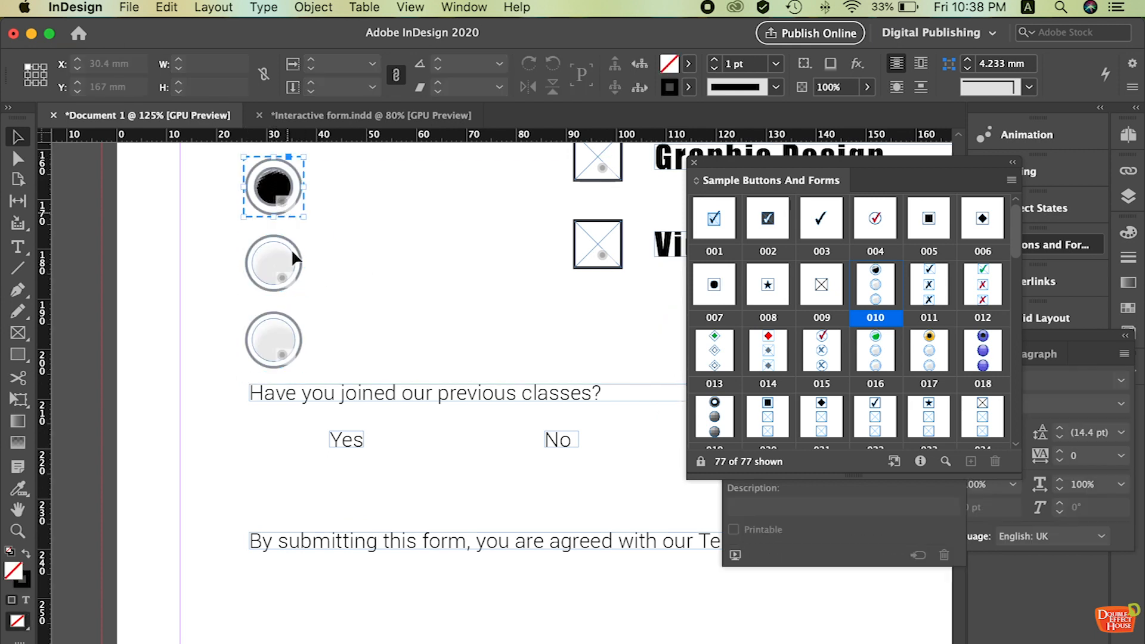
{"action": "left_click", "coordinate": [283, 280]}
{"action": "left_click", "coordinate": [276, 337]}
{"action": "left_click", "coordinate": [275, 261]}
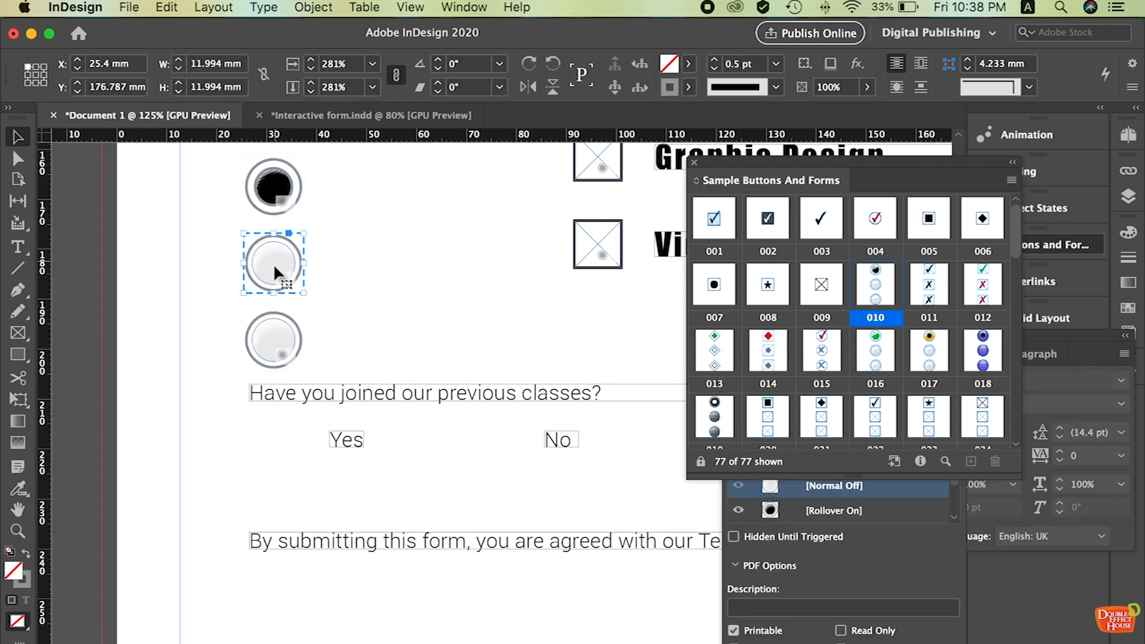
- Delete the two lower radio buttons and move the remaining one beside the Yes label
{"action": "key", "text": "Delete"}
{"action": "left_click", "coordinate": [266, 314]}
{"action": "key", "text": "Delete"}
{"action": "left_click", "coordinate": [284, 179]}
{"action": "left_click_drag", "start_coordinate": [284, 179], "coordinate": [297, 436]}
{"action": "left_click", "coordinate": [438, 478]}
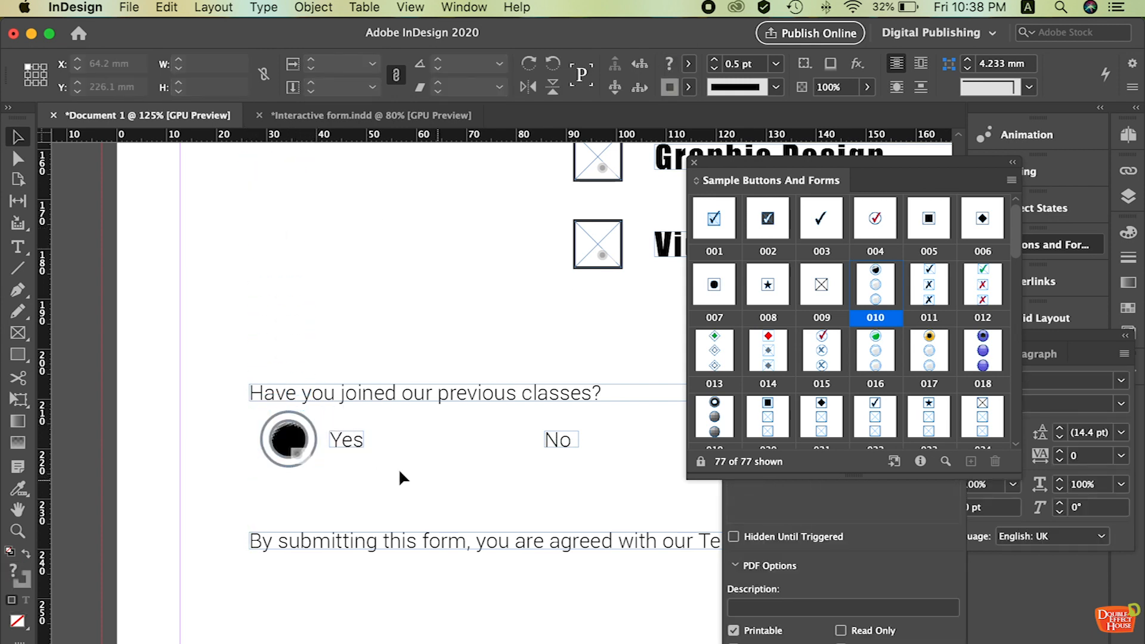
- Duplicate the Yes radio button and place the copy beside the No label at about X 71.4 mm
{"action": "left_click", "coordinate": [309, 447]}
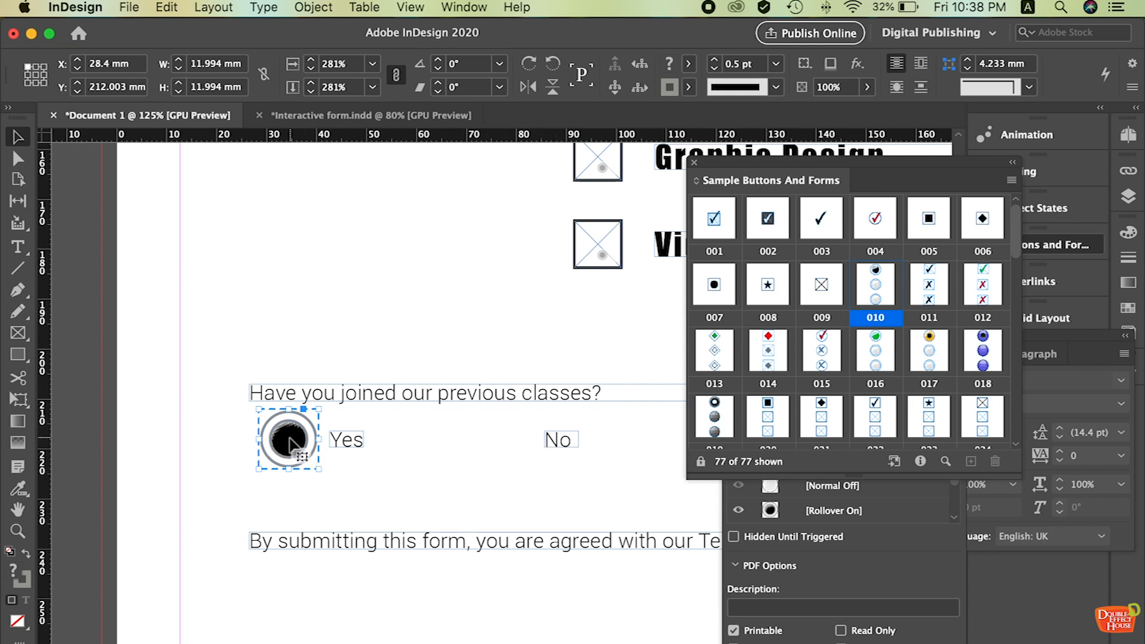
{"action": "left_click_drag", "start_coordinate": [293, 443], "coordinate": [509, 448]}
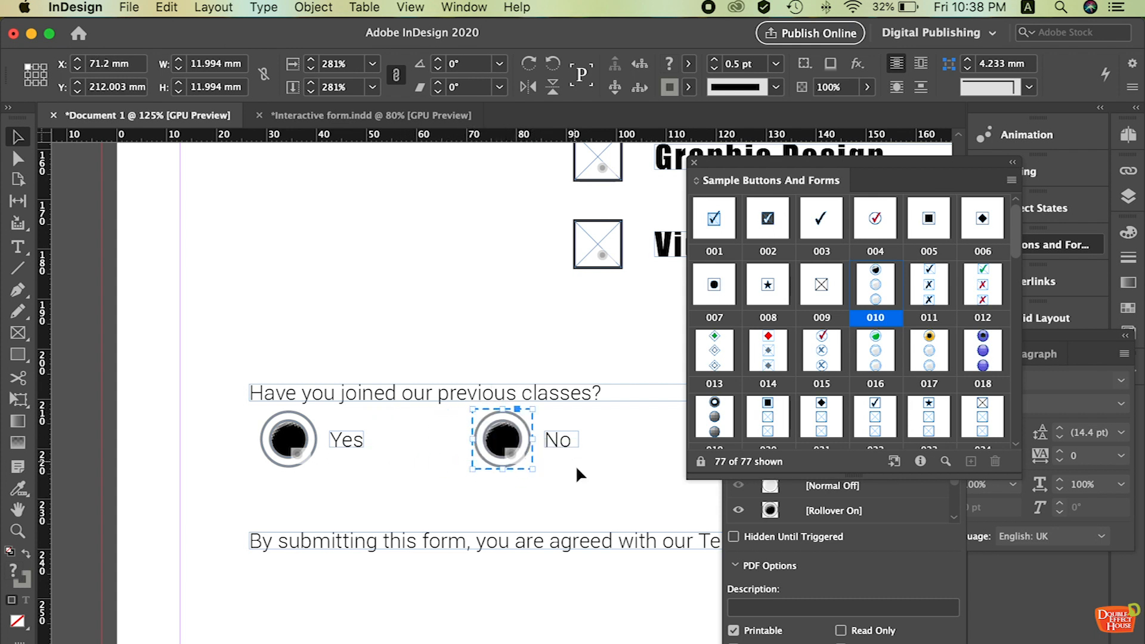
{"action": "key", "text": "super+z"}
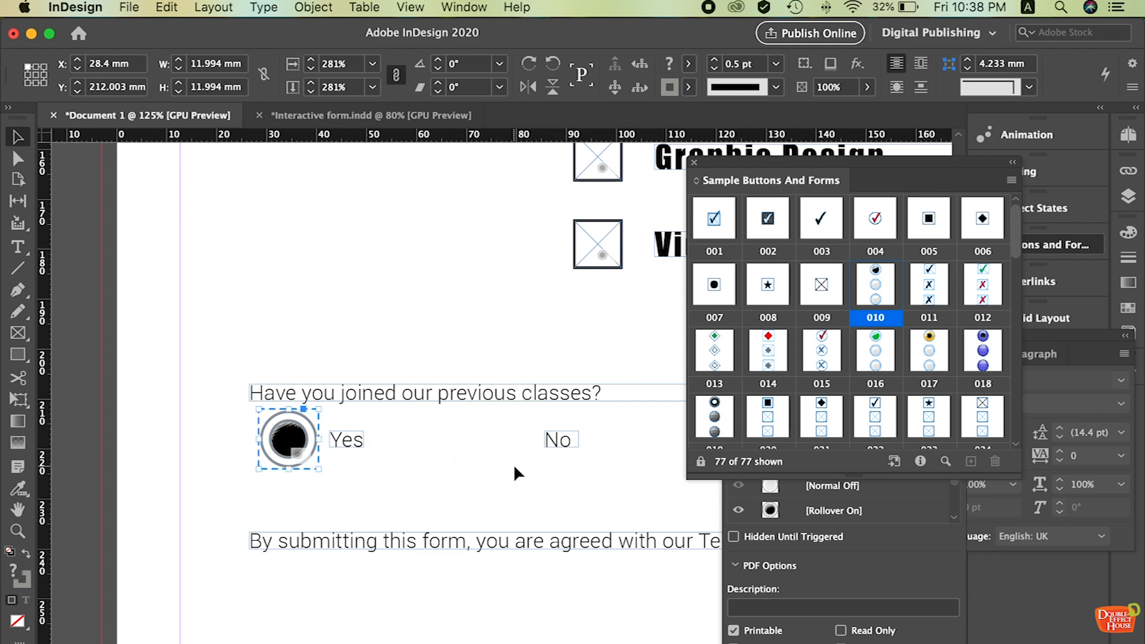
{"action": "key", "text": "super+shift+z"}
{"action": "left_click_drag", "start_coordinate": [502, 431], "coordinate": [500, 451]}
{"action": "left_click", "coordinate": [673, 427]}
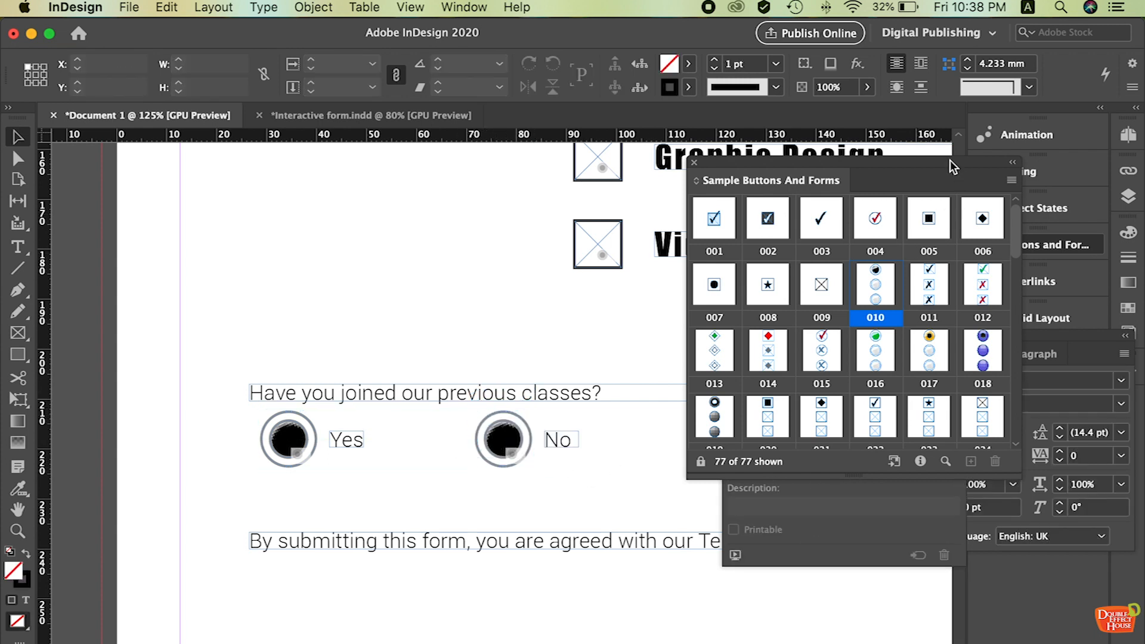
- Move the sample library aside and switch both the Yes and No radio buttons to the Normal Off appearance
{"action": "left_click_drag", "start_coordinate": [942, 159], "coordinate": [786, 35]}
{"action": "left_click", "coordinate": [912, 354]}
{"action": "left_click", "coordinate": [279, 442]}
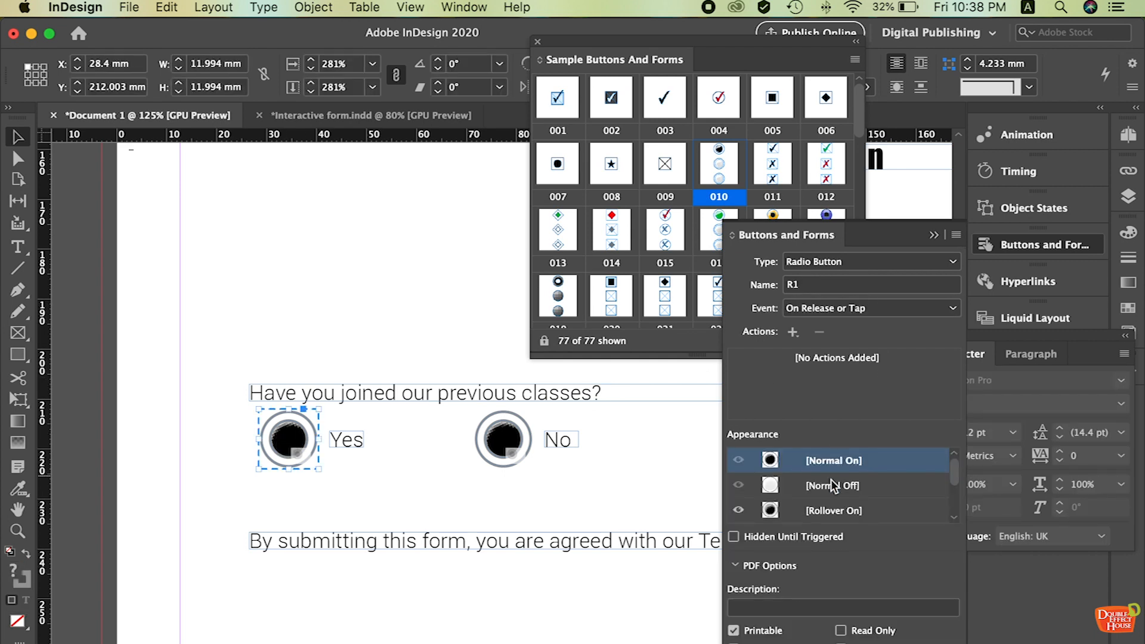
{"action": "left_click", "coordinate": [818, 489]}
{"action": "left_click", "coordinate": [519, 442]}
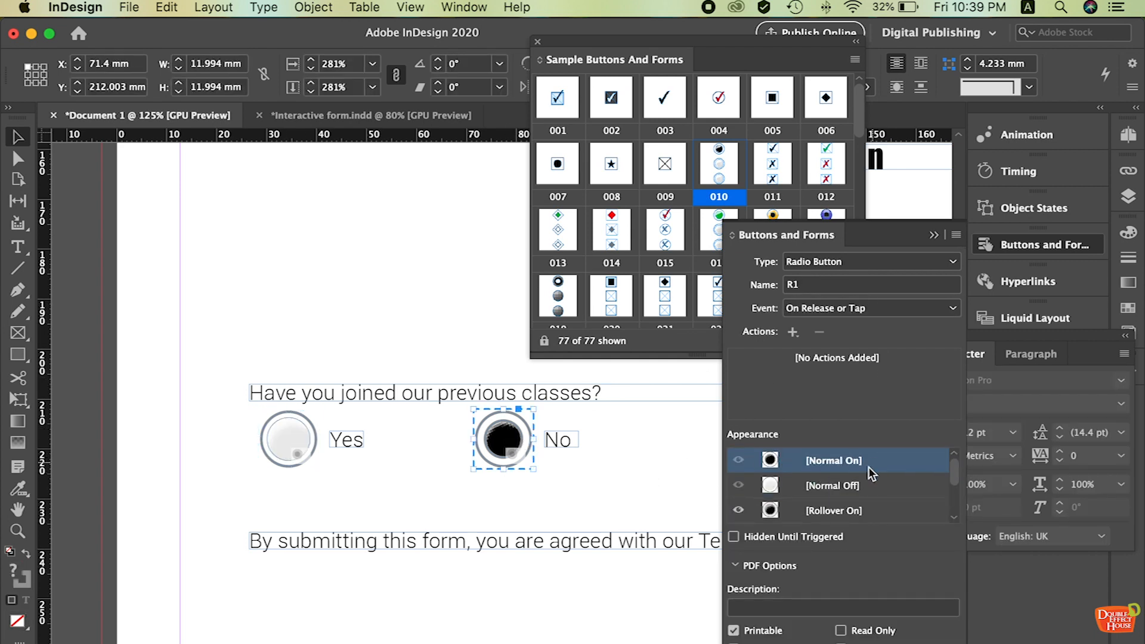
{"action": "left_click", "coordinate": [861, 487]}
{"action": "left_click", "coordinate": [291, 449]}
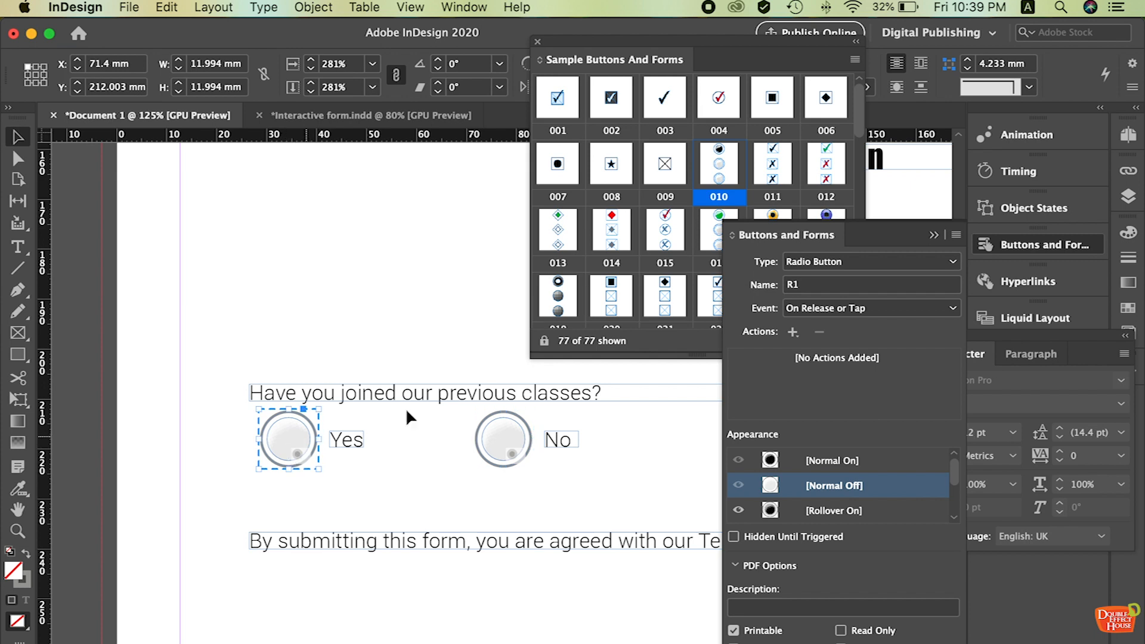
- Select the Yes and No radio buttons in turn and compare their settings and appearance
{"action": "left_click", "coordinate": [505, 423]}
{"action": "left_click", "coordinate": [299, 424]}
{"action": "left_click", "coordinate": [496, 427]}
{"action": "left_click", "coordinate": [306, 438]}
{"action": "left_click", "coordinate": [484, 432]}
{"action": "left_click", "coordinate": [267, 439]}
{"action": "left_click", "coordinate": [481, 435]}
{"action": "left_click", "coordinate": [293, 437]}
{"action": "left_click", "coordinate": [487, 446]}
{"action": "left_click", "coordinate": [289, 449]}
{"action": "left_click", "coordinate": [511, 429]}
{"action": "left_click", "coordinate": [283, 440]}
{"action": "left_click", "coordinate": [507, 447]}
{"action": "left_click", "coordinate": [593, 479]}
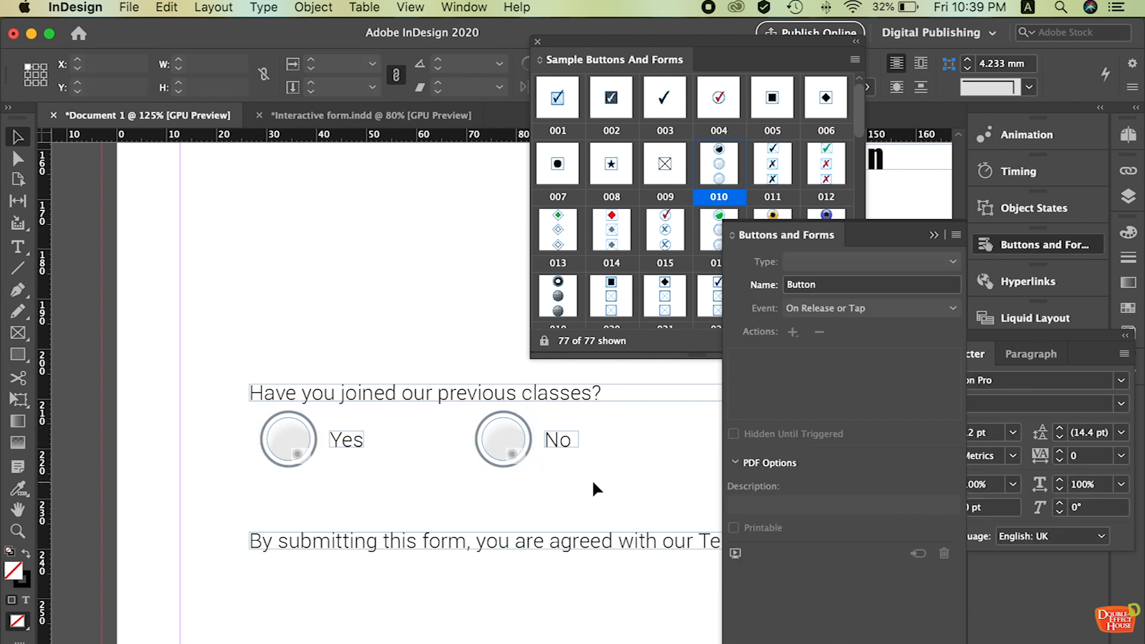
{"action": "left_click", "coordinate": [490, 449]}
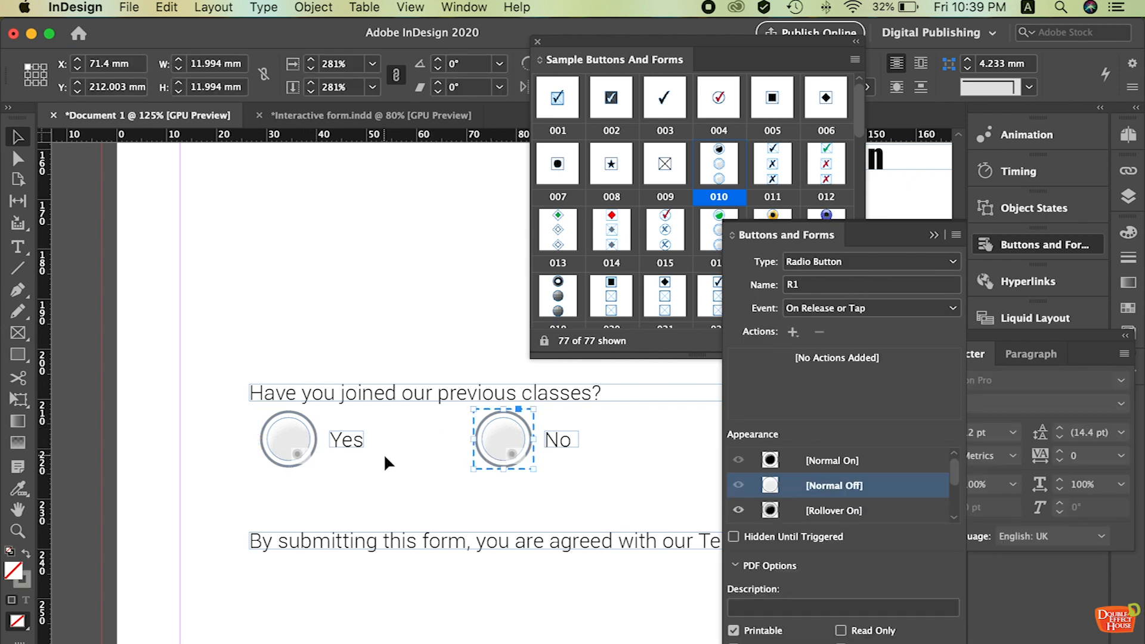
- Draw an ellipse about 76.6 mm wide and 15.5 mm high below the terms sentence, and close the sample library
{"action": "left_click_drag", "start_coordinate": [360, 451], "coordinate": [332, 434]}
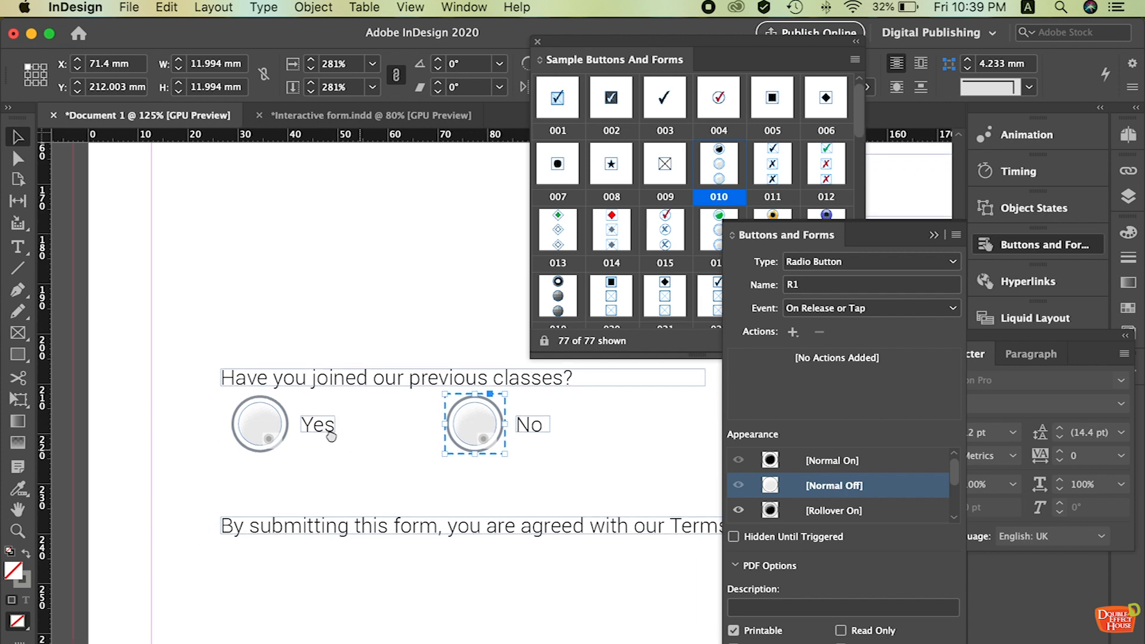
{"action": "key", "text": "super+minus"}
{"action": "left_click_drag", "start_coordinate": [610, 473], "coordinate": [471, 423]}
{"action": "left_click_drag", "start_coordinate": [444, 537], "coordinate": [457, 526]}
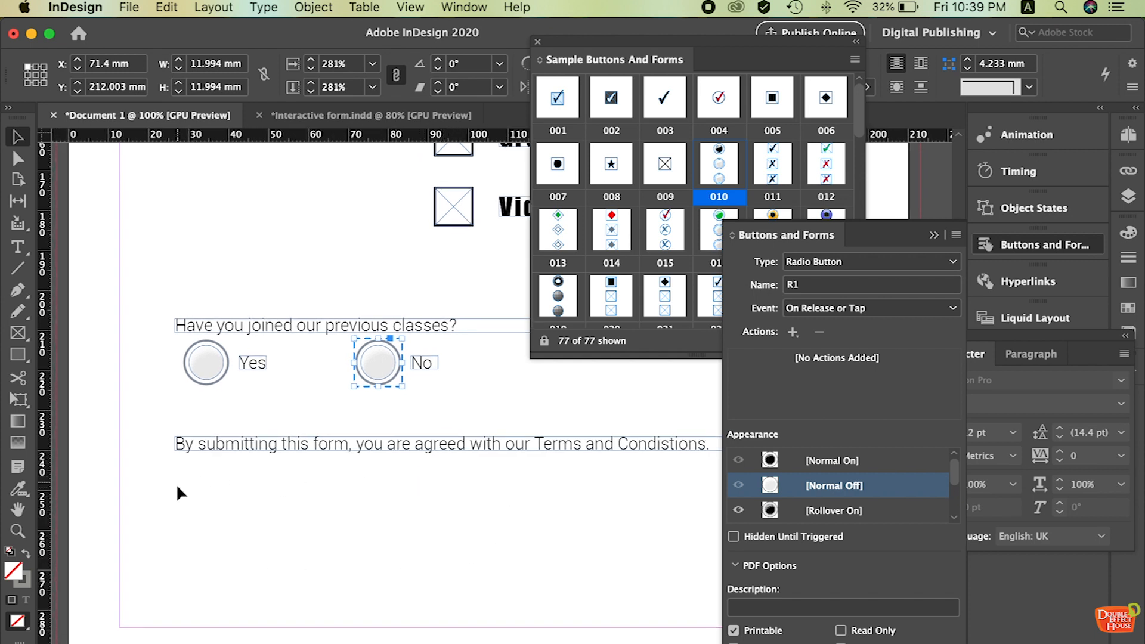
{"action": "left_click", "coordinate": [18, 355]}
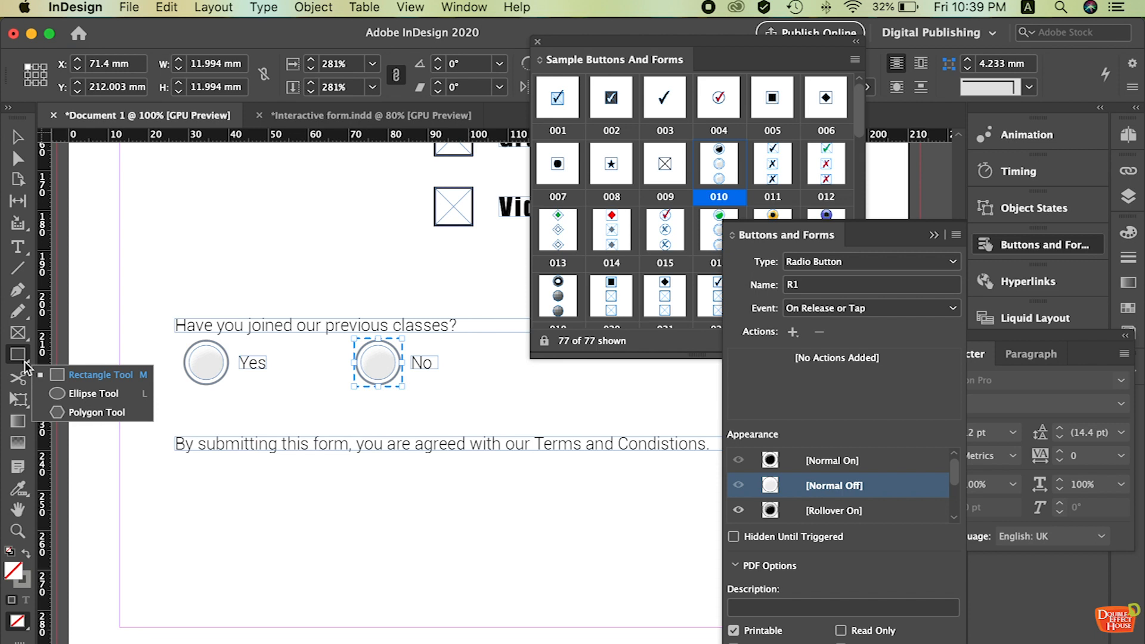
{"action": "left_click", "coordinate": [65, 393]}
{"action": "mouse_move", "coordinate": [182, 493]}
{"action": "left_mouse_down"}
{"action": "mouse_move", "coordinate": [350, 517]}
{"action": "mouse_move", "coordinate": [488, 555]}
{"action": "left_mouse_up"}
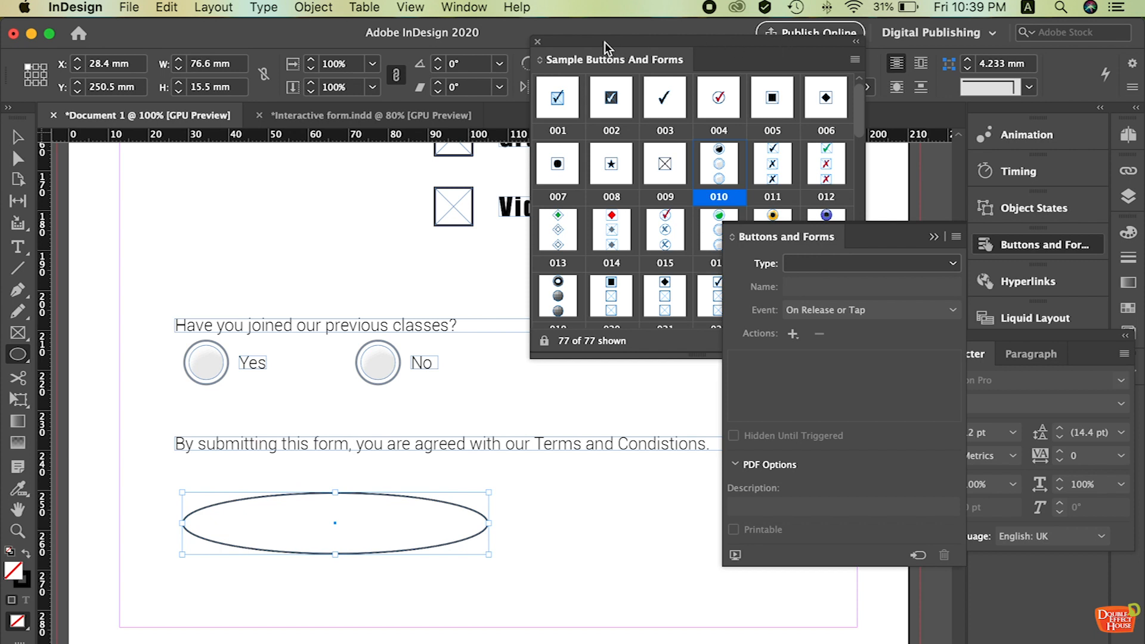
{"action": "left_click", "coordinate": [538, 42]}
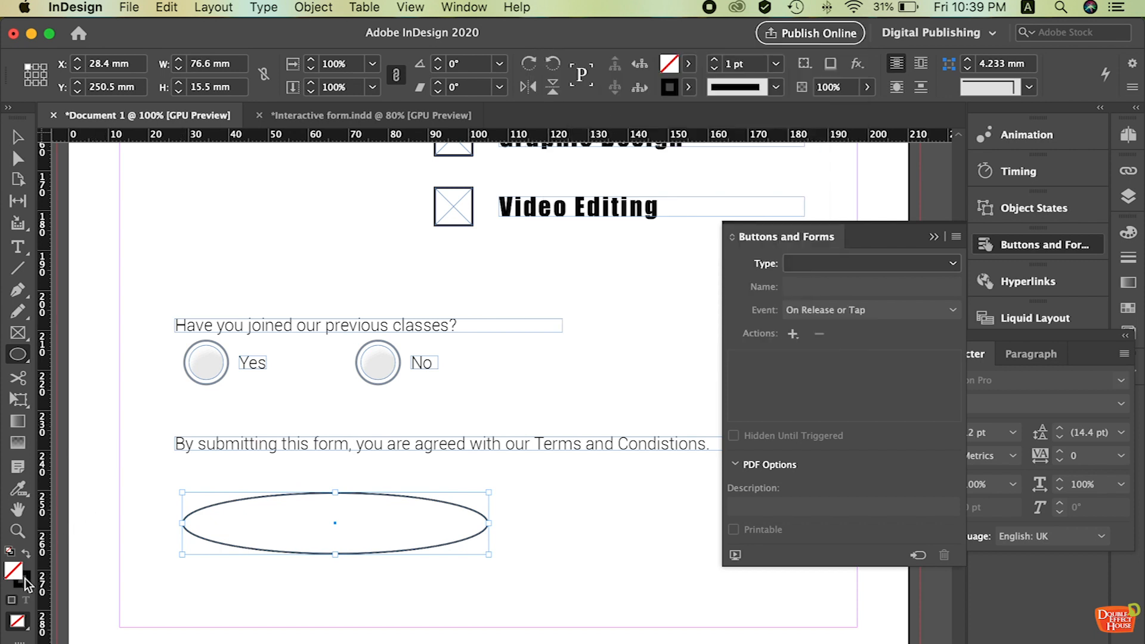
- Fill the ellipse with the red C=15 M=100 Y=100 swatch
{"action": "left_click", "coordinate": [691, 64]}
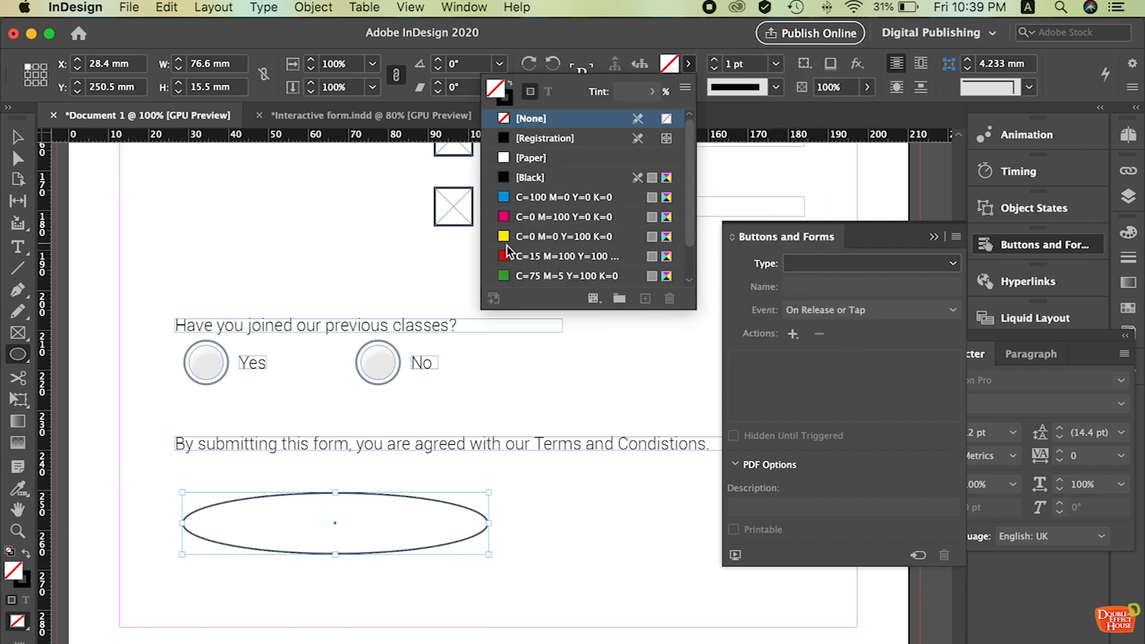
{"action": "left_click", "coordinate": [509, 256]}
{"action": "left_click", "coordinate": [18, 139]}
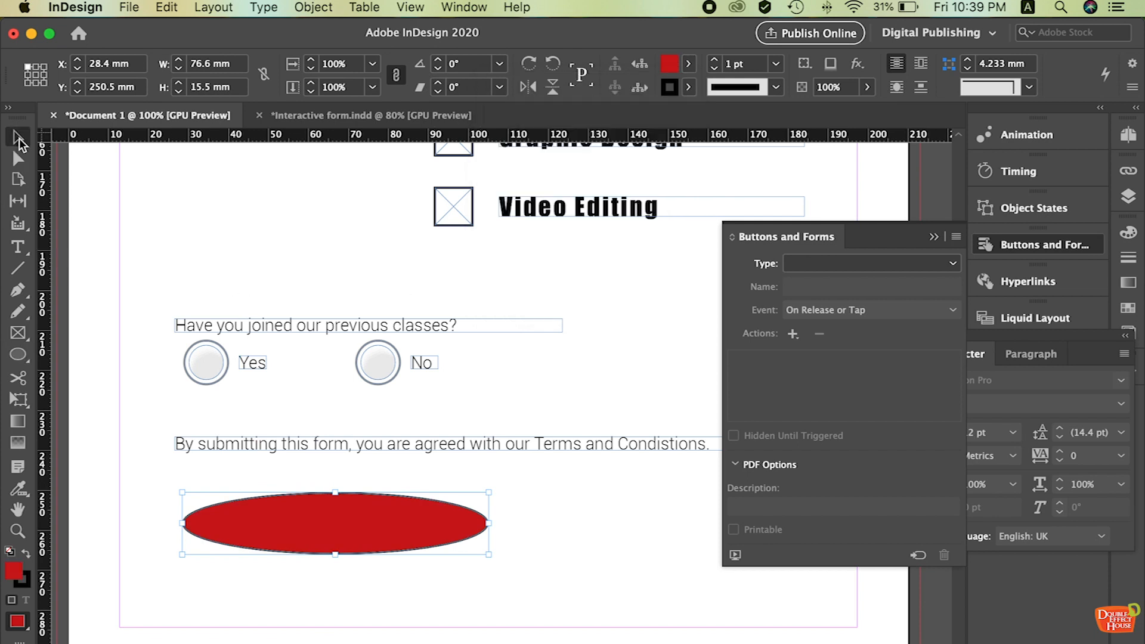
- Add a text frame about 53.9 mm wide and 6.75 mm high on the ellipse, reading "Submit"
{"action": "left_click", "coordinate": [18, 247]}
{"action": "left_click_drag", "start_coordinate": [223, 511], "coordinate": [439, 537]}
{"action": "type", "text": "Submit"}
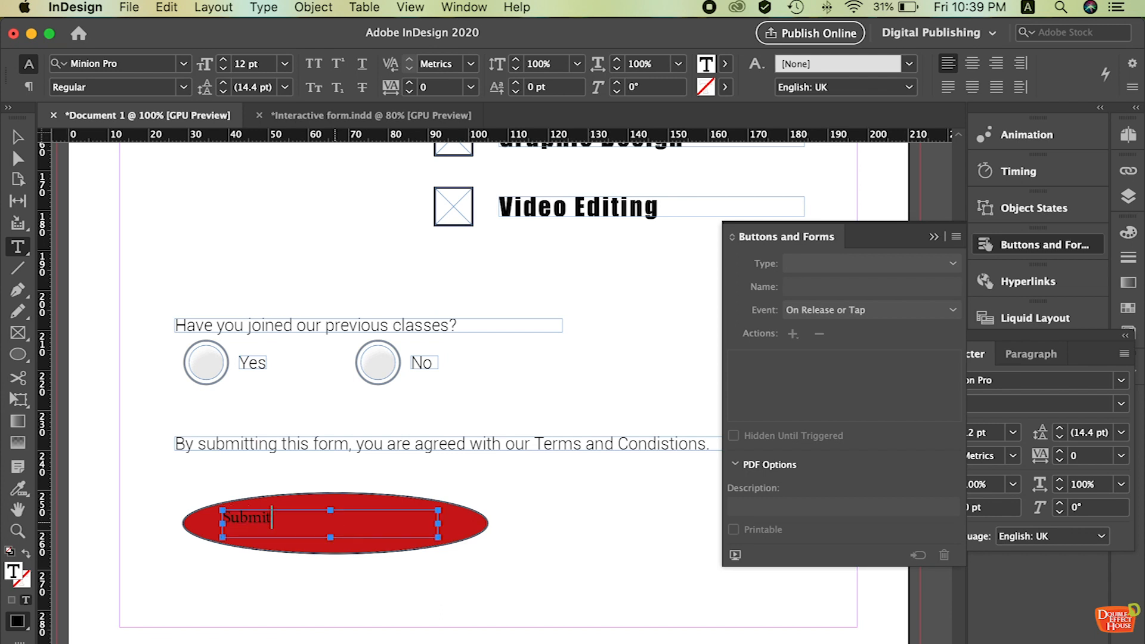
- Format the Submit text in Impact at 18 pt
{"action": "key", "text": "super+a"}
{"action": "key", "text": "super+t"}
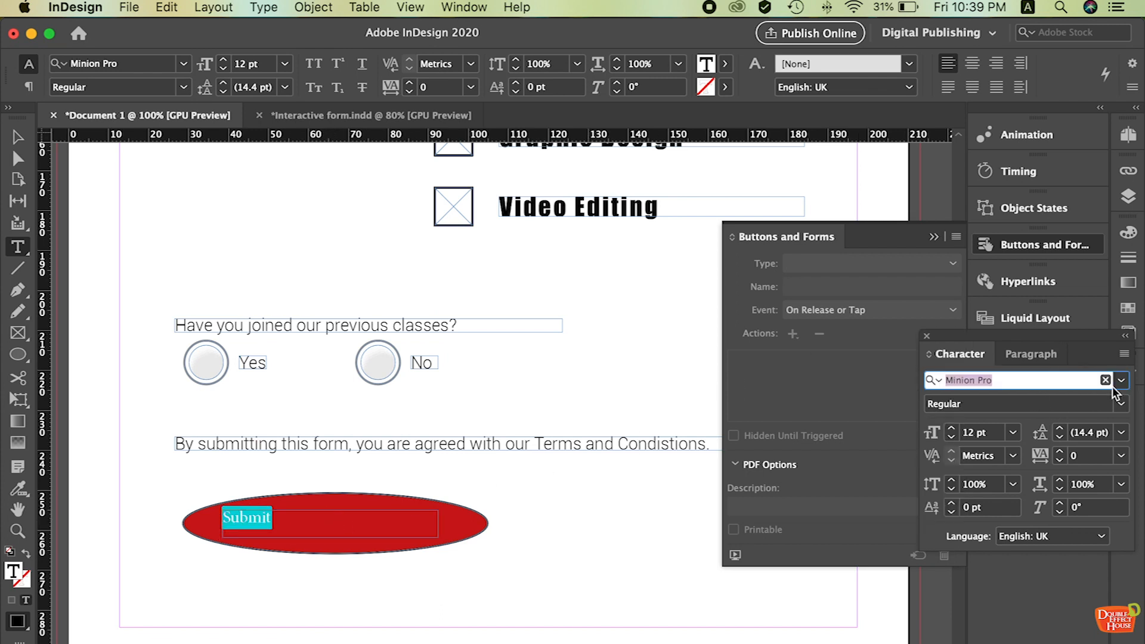
{"action": "type", "text": "im"}
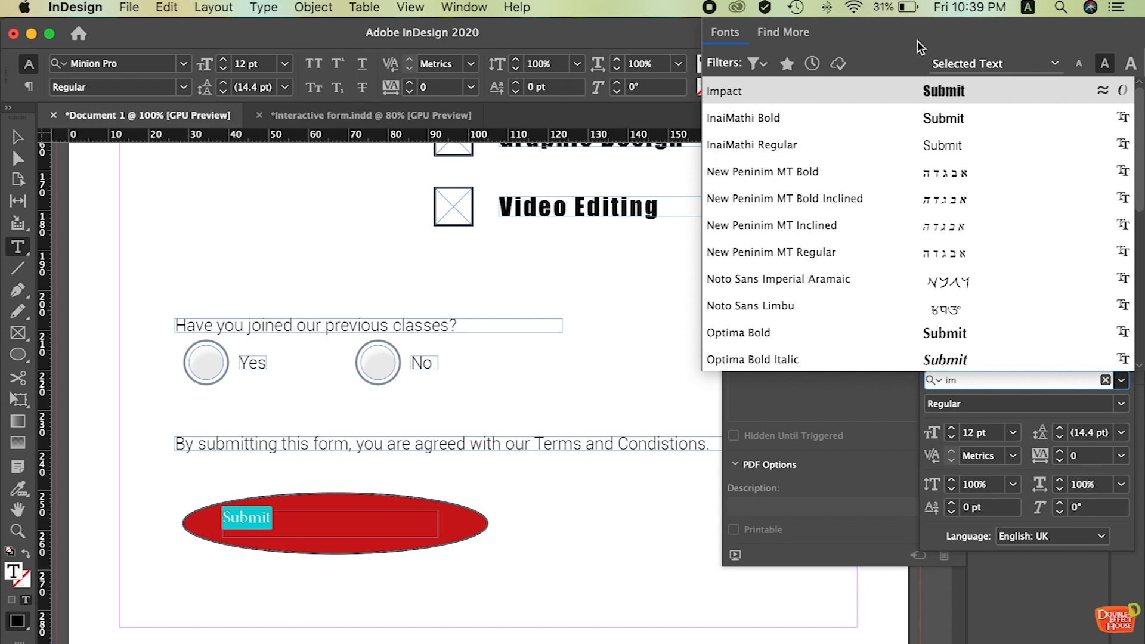
{"action": "left_click", "coordinate": [929, 94]}
{"action": "left_click", "coordinate": [1013, 433]}
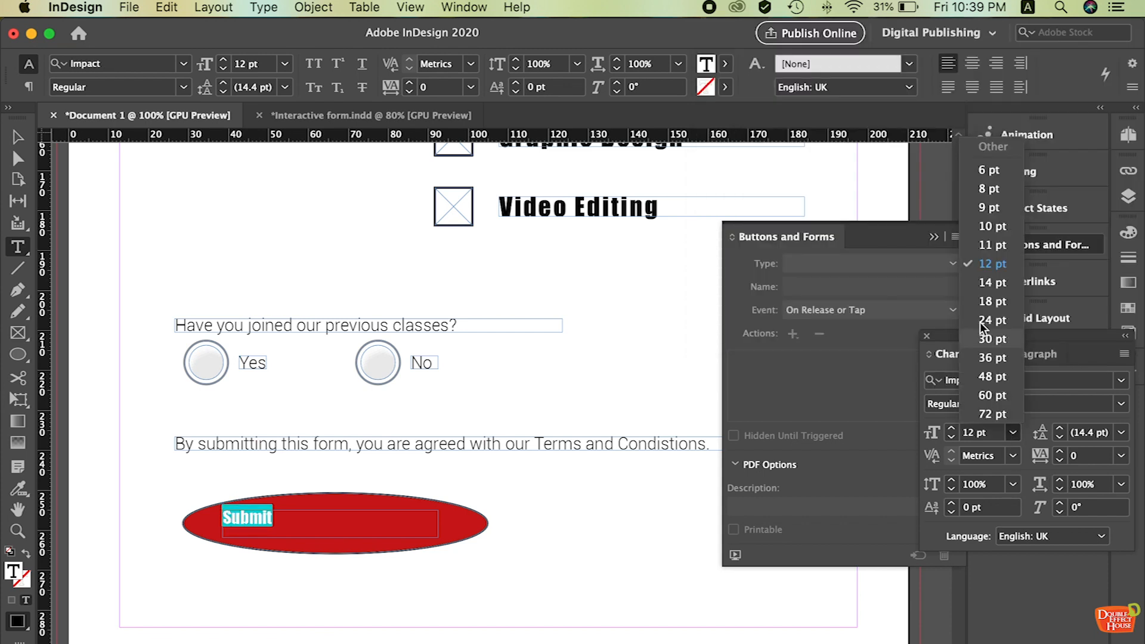
{"action": "left_click", "coordinate": [992, 339]}
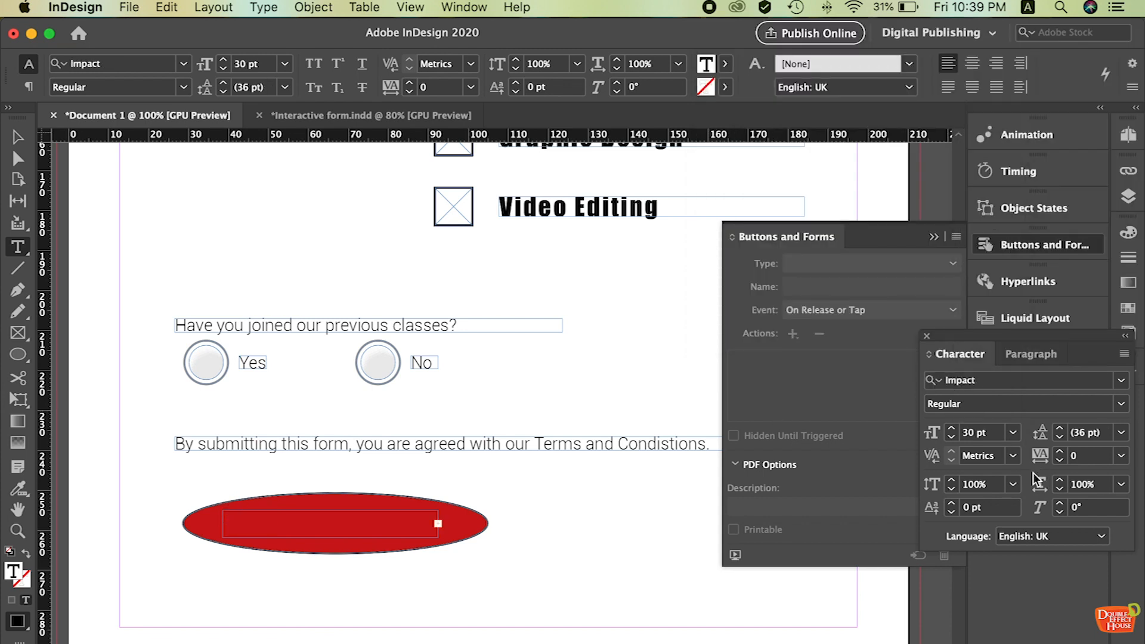
{"action": "left_click", "coordinate": [1013, 433]}
{"action": "left_click", "coordinate": [997, 302]}
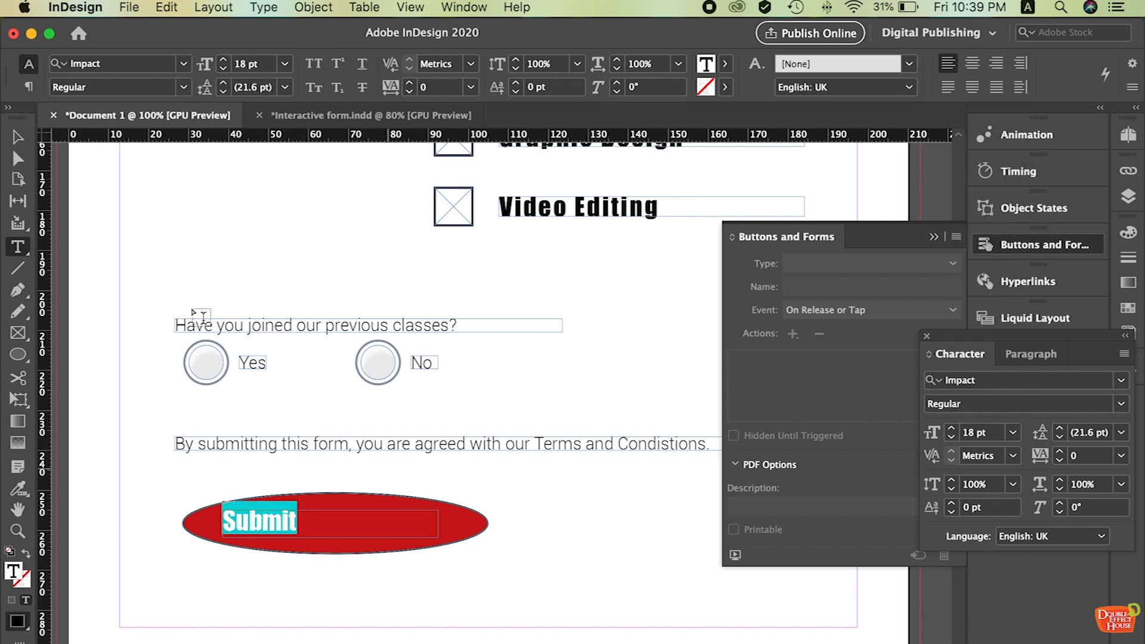
- Fit the Submit text frame to its text and centre it on the ellipse
{"action": "left_click", "coordinate": [27, 137]}
{"action": "left_click", "coordinate": [27, 137]}
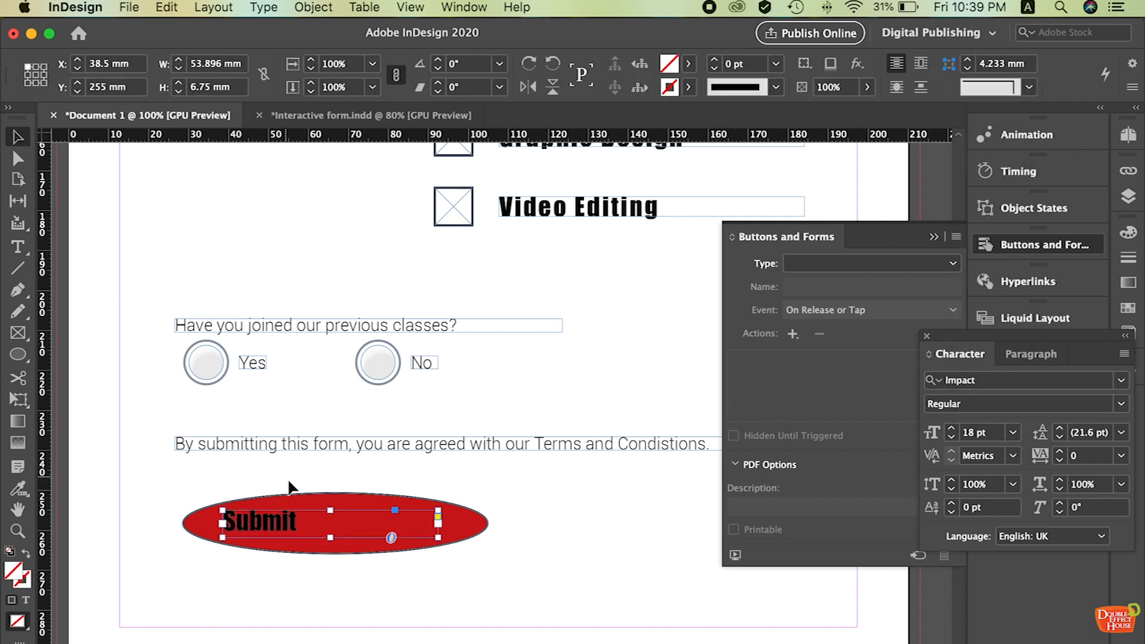
{"action": "double_click", "coordinate": [438, 538]}
{"action": "left_click_drag", "start_coordinate": [267, 524], "coordinate": [359, 523]}
{"action": "left_click", "coordinate": [520, 567]}
{"action": "left_click", "coordinate": [429, 581]}
- Fill the ellipse behind the Submit text with the magenta C=0 M=100 Y=0 K=0 swatch
{"action": "left_click", "coordinate": [425, 535]}
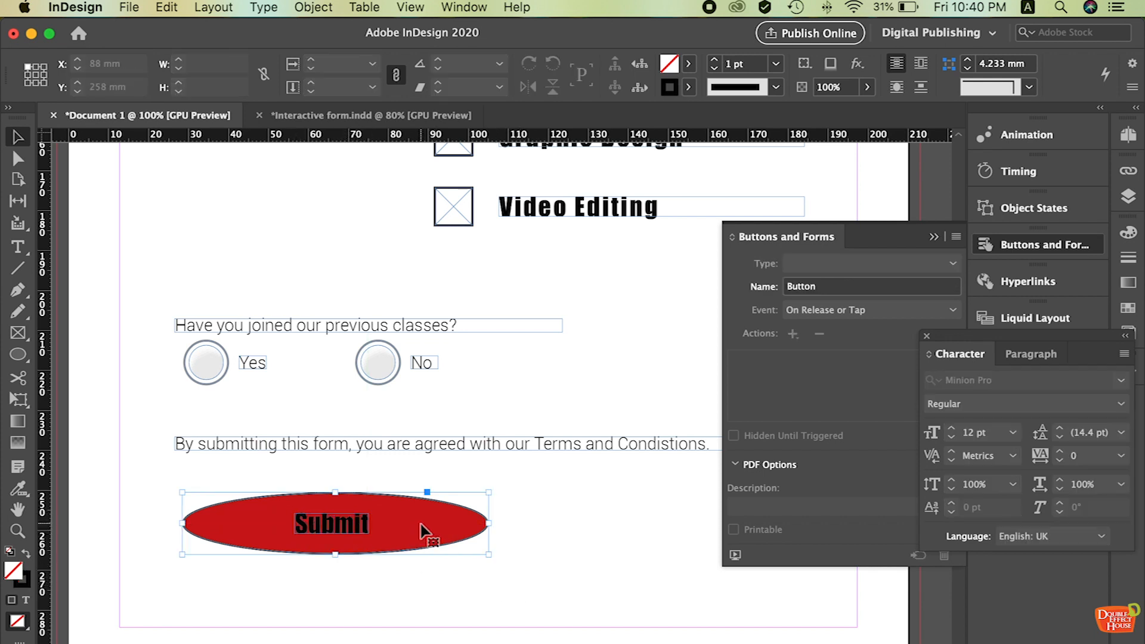
{"action": "left_click", "coordinate": [690, 64]}
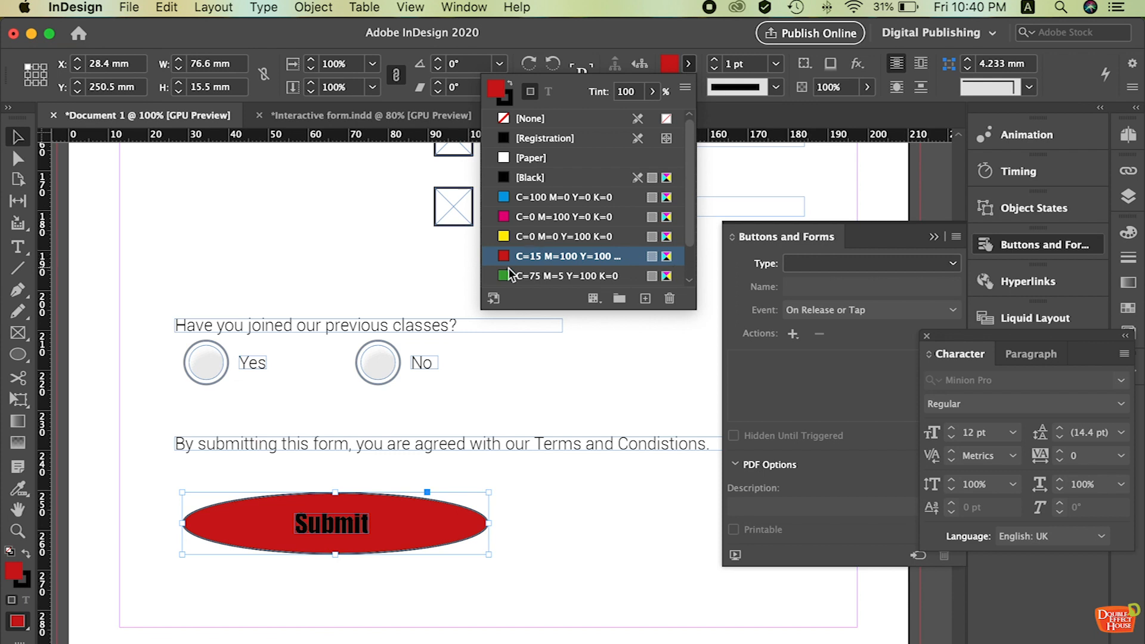
{"action": "left_click", "coordinate": [506, 217]}
{"action": "left_click", "coordinate": [522, 501]}
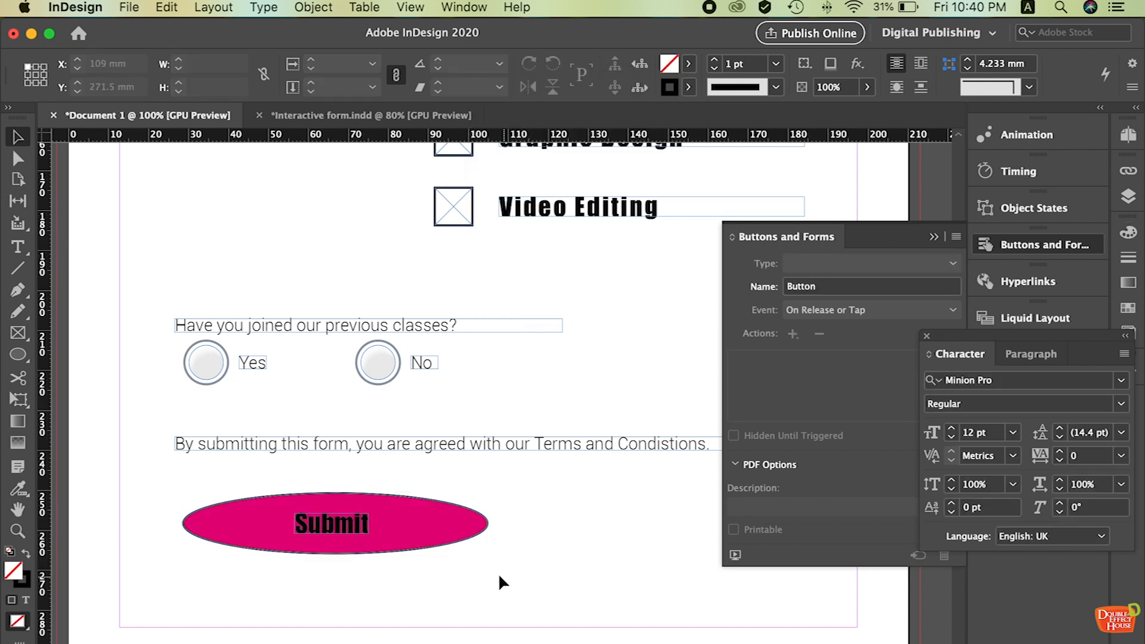
- Select the ellipse together with its Submit text and group them
{"action": "left_click_drag", "start_coordinate": [465, 597], "coordinate": [257, 492]}
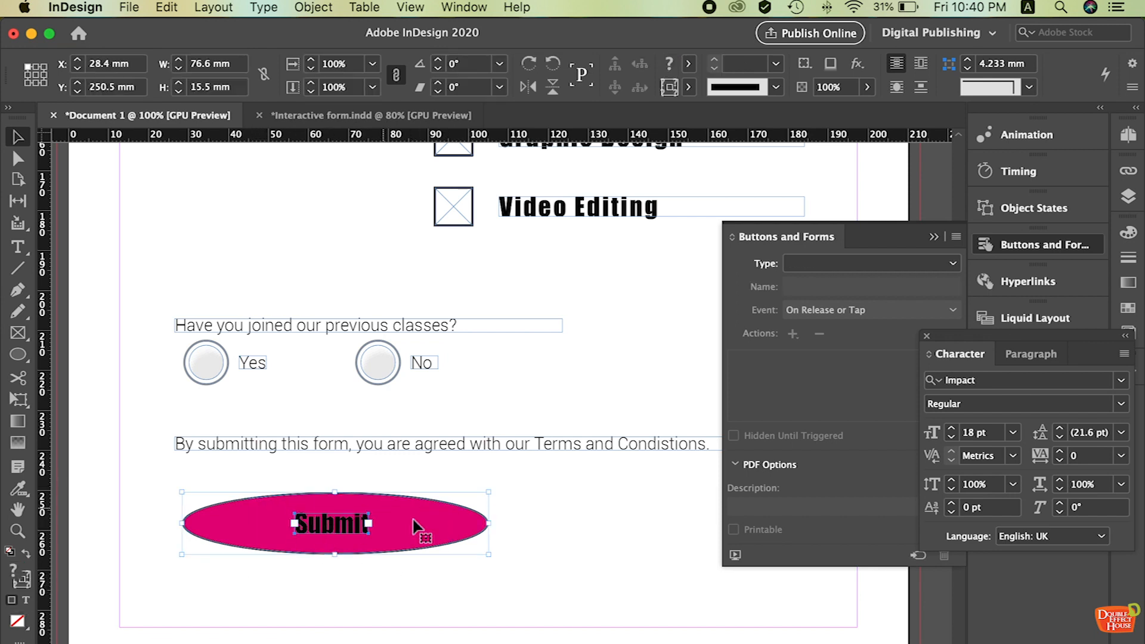
{"action": "left_click", "coordinate": [526, 507]}
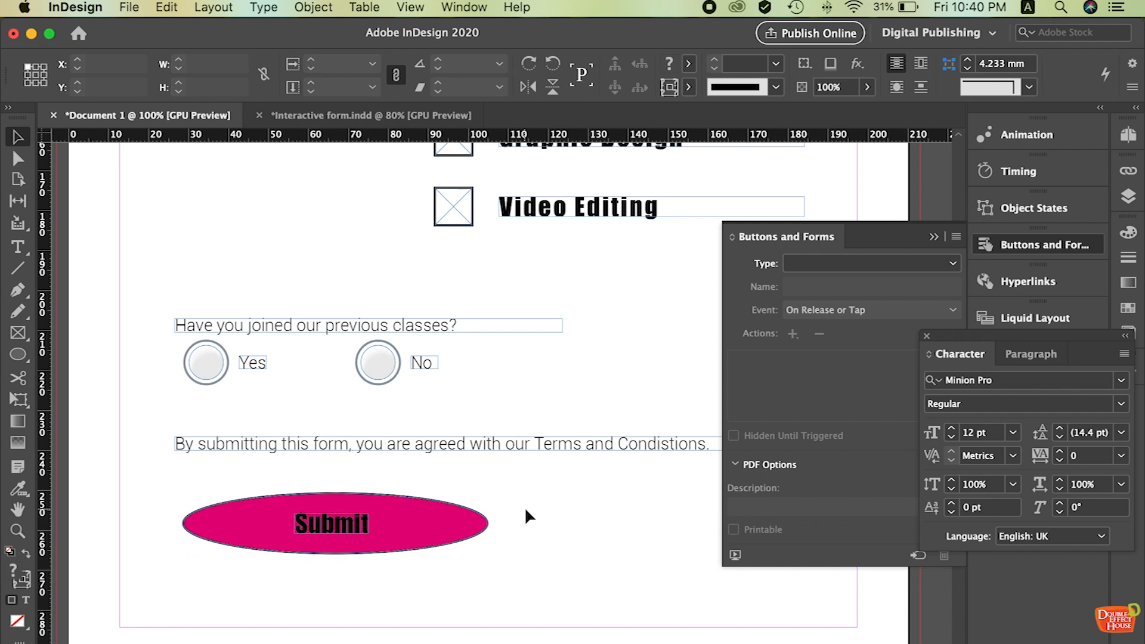
{"action": "left_click_drag", "start_coordinate": [448, 587], "coordinate": [284, 525]}
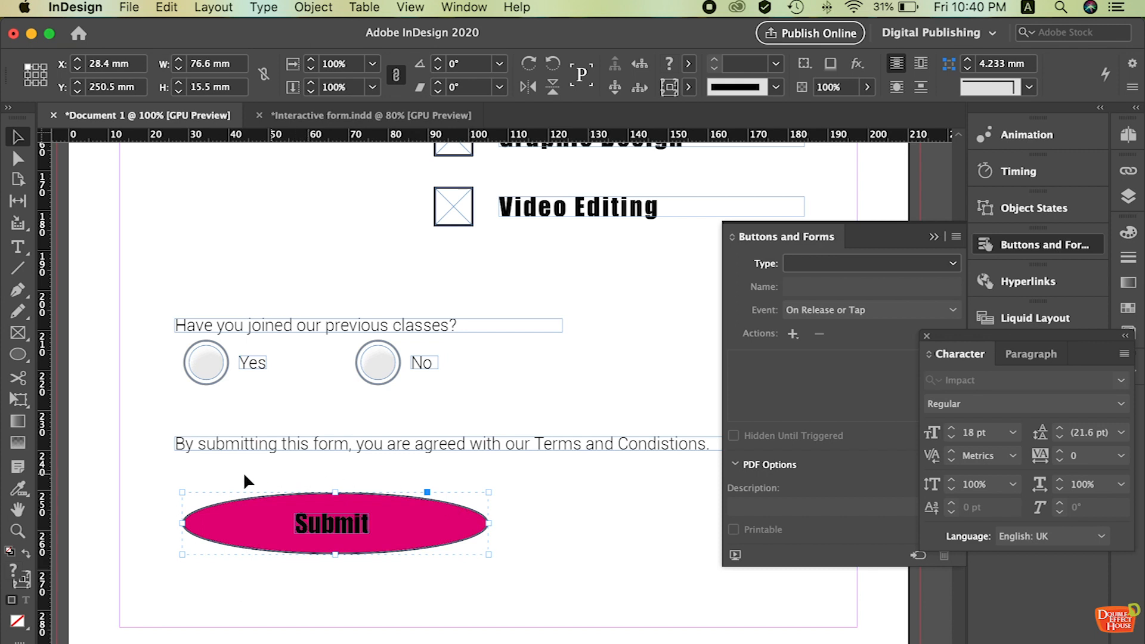
- Convert the grouped Submit shape to a Button and name it Submit
{"action": "left_click", "coordinate": [954, 261]}
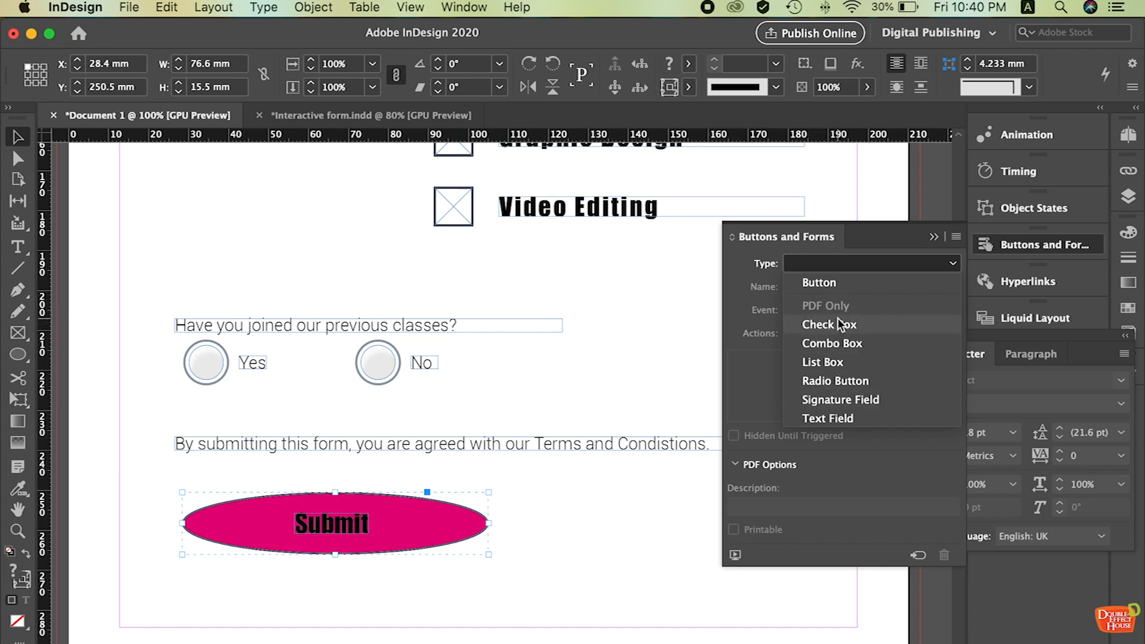
{"action": "left_click", "coordinate": [773, 371]}
{"action": "left_click", "coordinate": [829, 262]}
{"action": "left_click", "coordinate": [844, 285]}
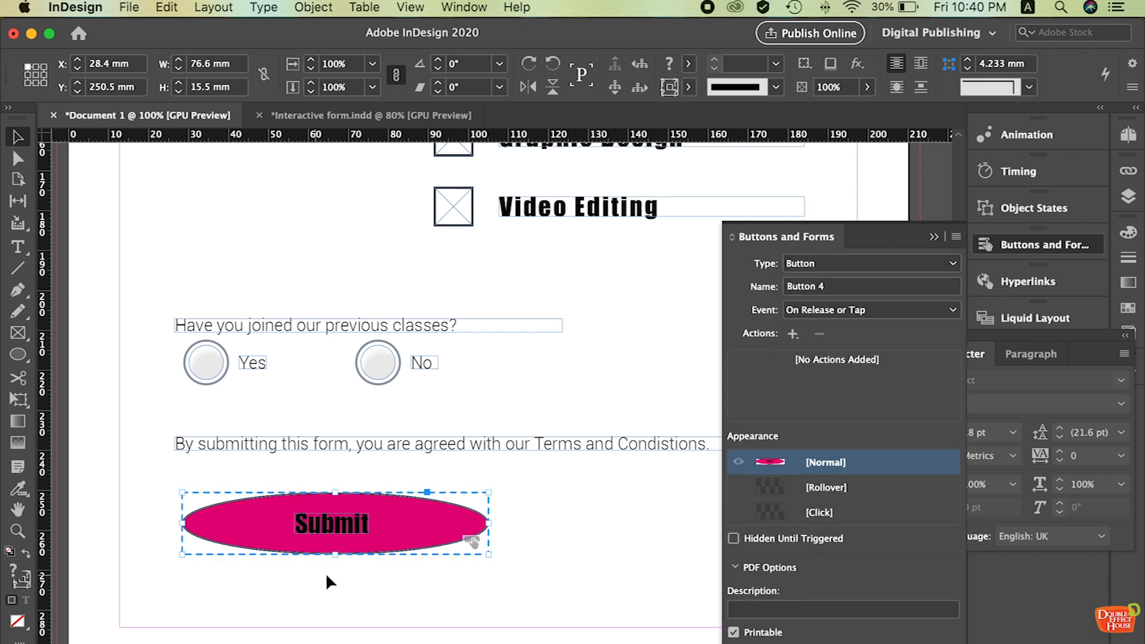
{"action": "left_click", "coordinate": [836, 292]}
{"action": "type", "text": "Submit"}
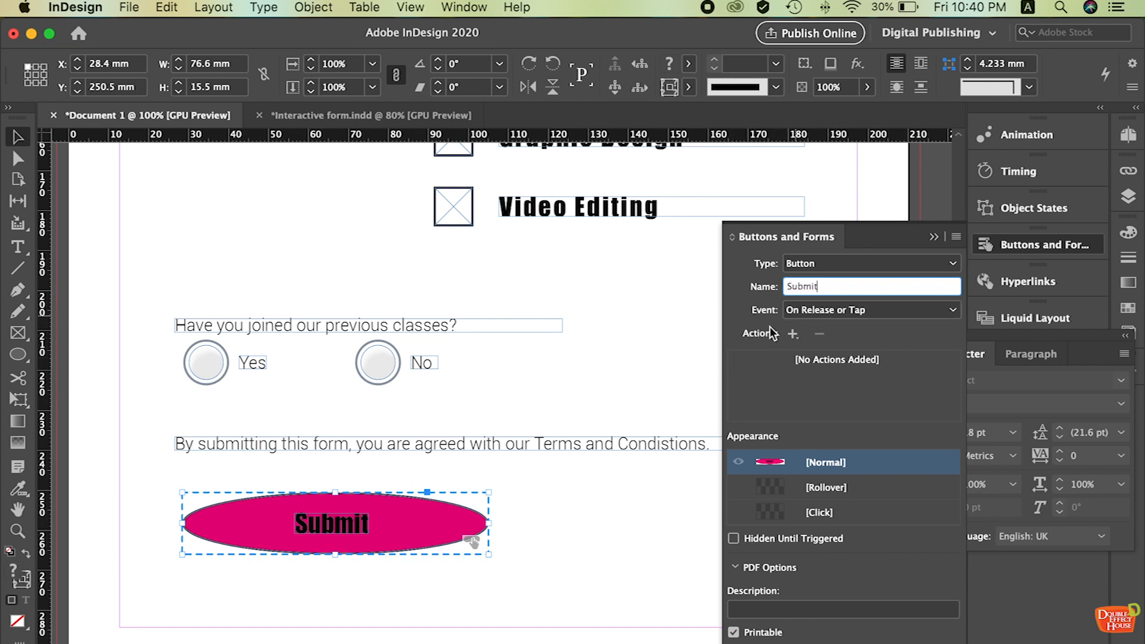
- Add a Submit Form action to the Submit button, with a mailto: link to the recipient's e-mail address as its URL
{"action": "left_click", "coordinate": [793, 334]}
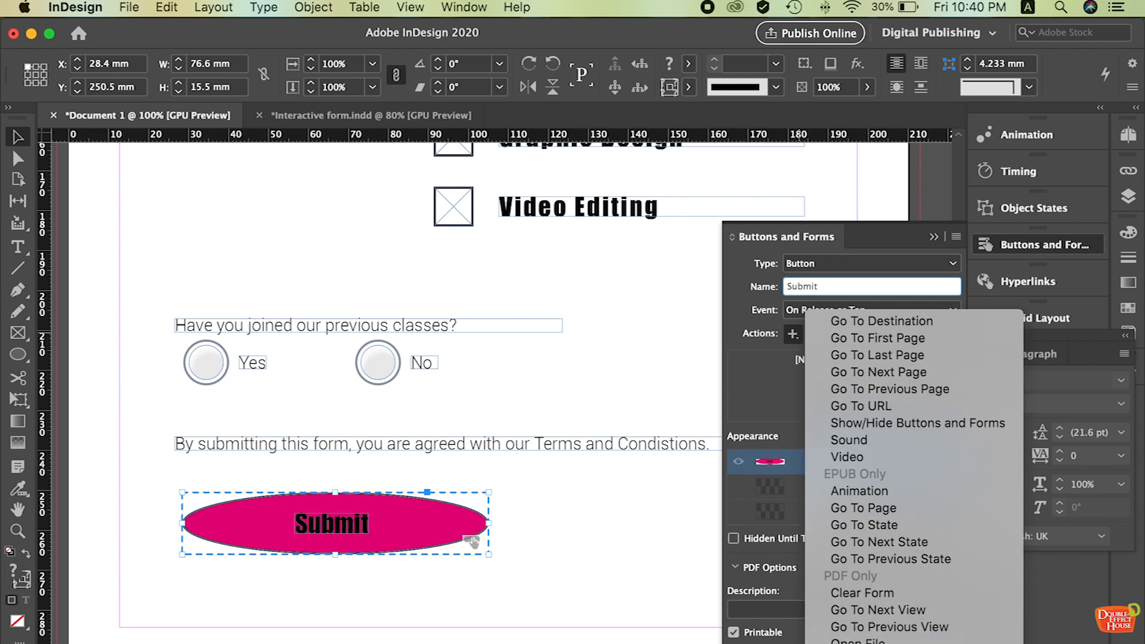
{"action": "left_click", "coordinate": [865, 643]}
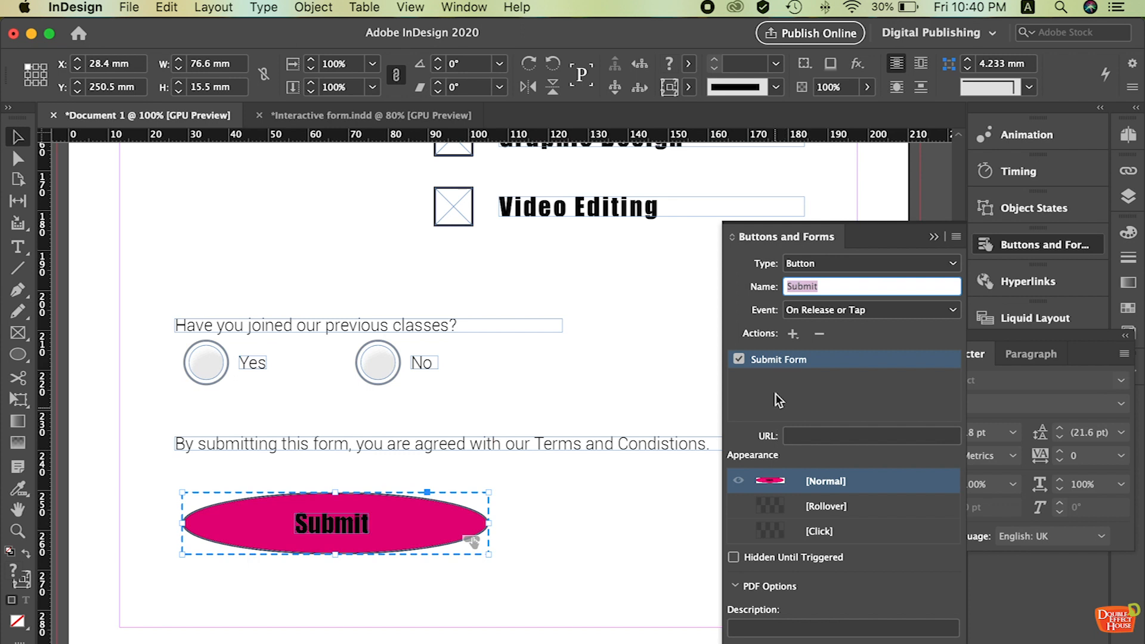
{"action": "left_click", "coordinate": [812, 437]}
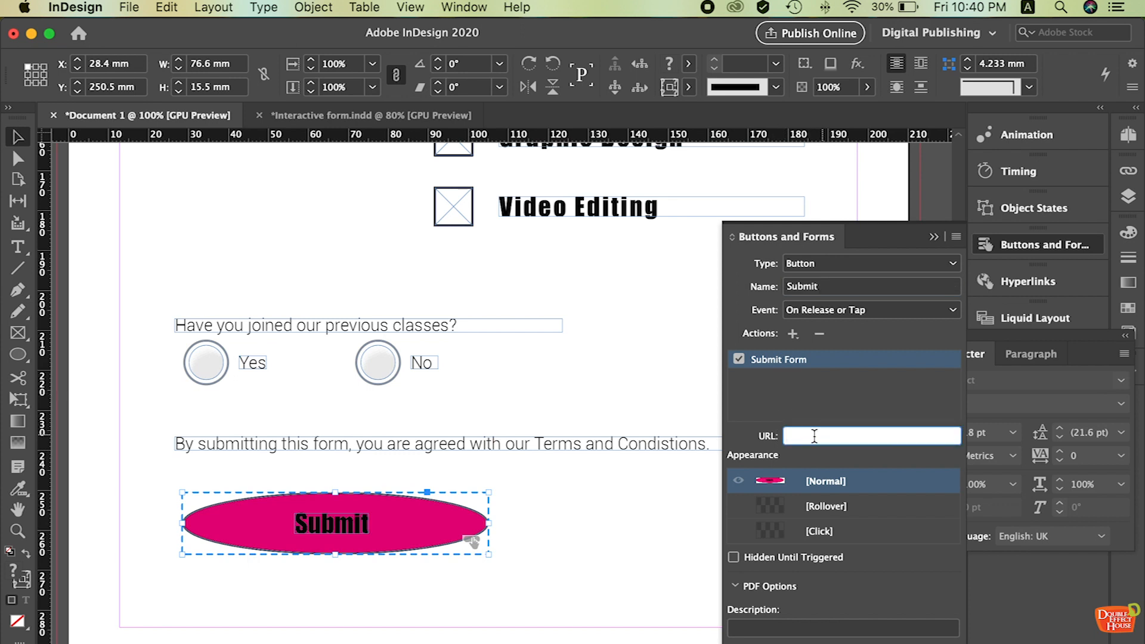
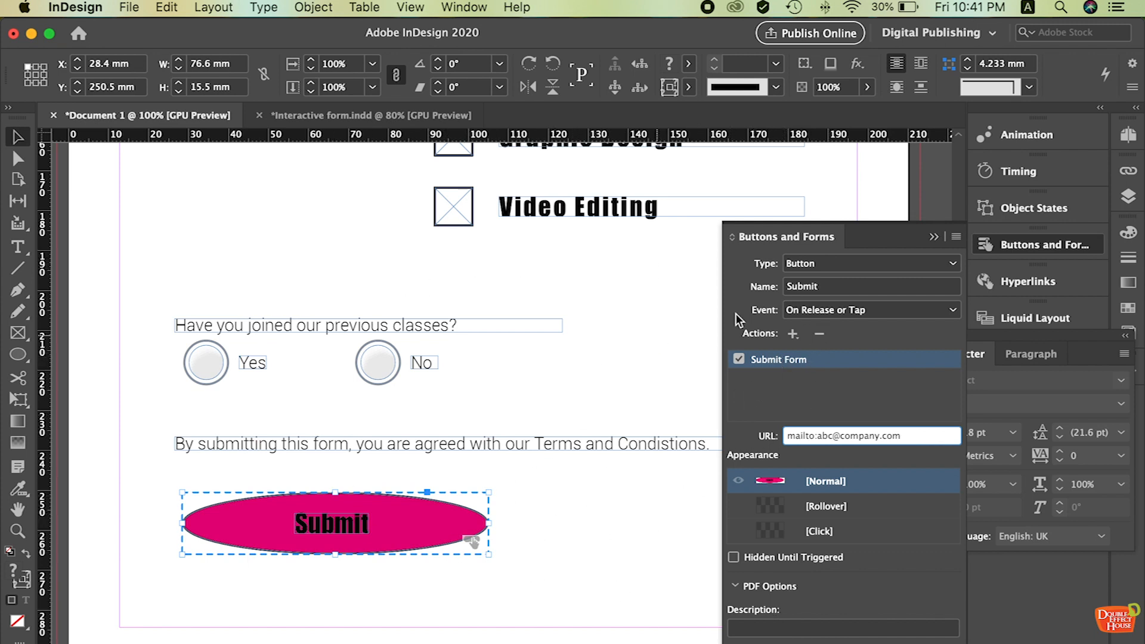
{"action": "left_click_drag", "start_coordinate": [634, 352], "coordinate": [532, 339]}
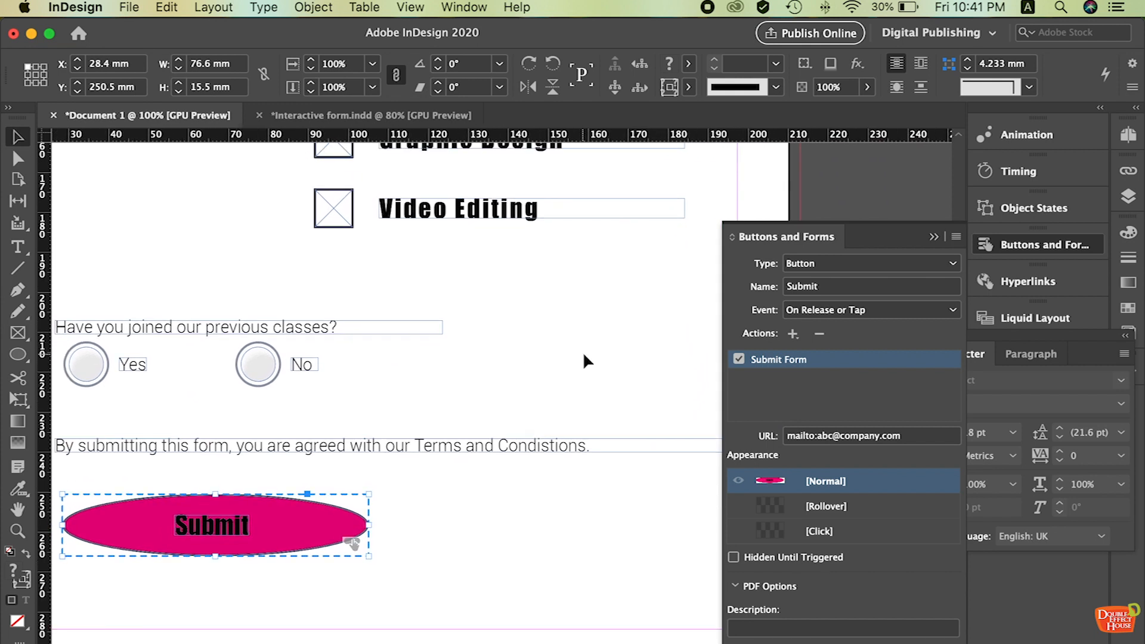
{"action": "key", "text": "super+minus"}
{"action": "left_click_drag", "start_coordinate": [622, 328], "coordinate": [454, 379]}
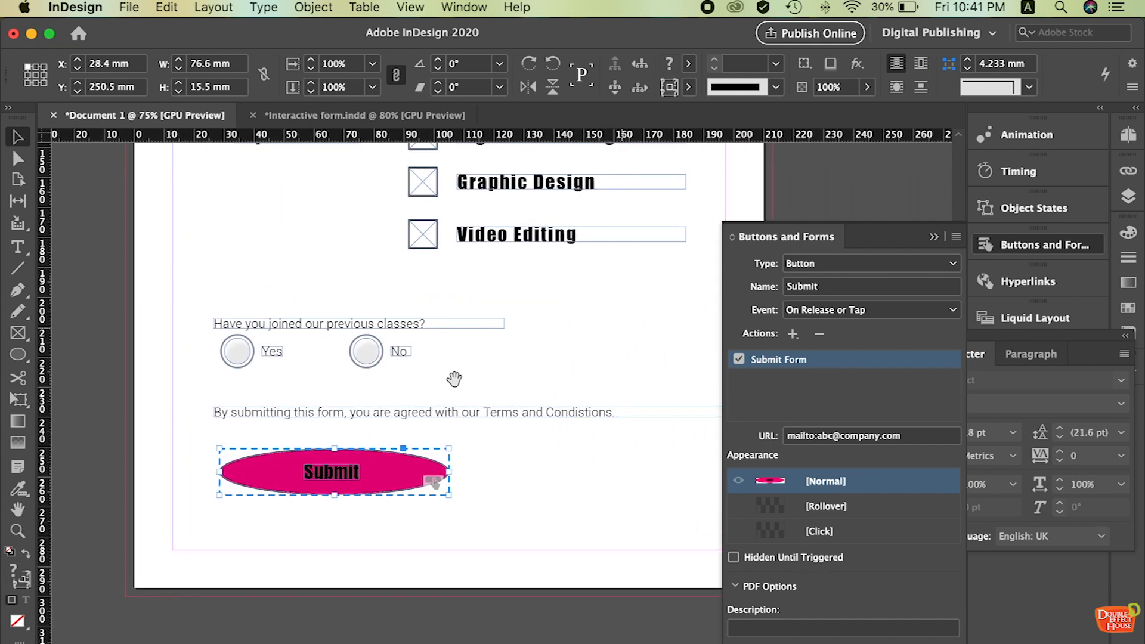
{"action": "key", "text": "super+minus"}
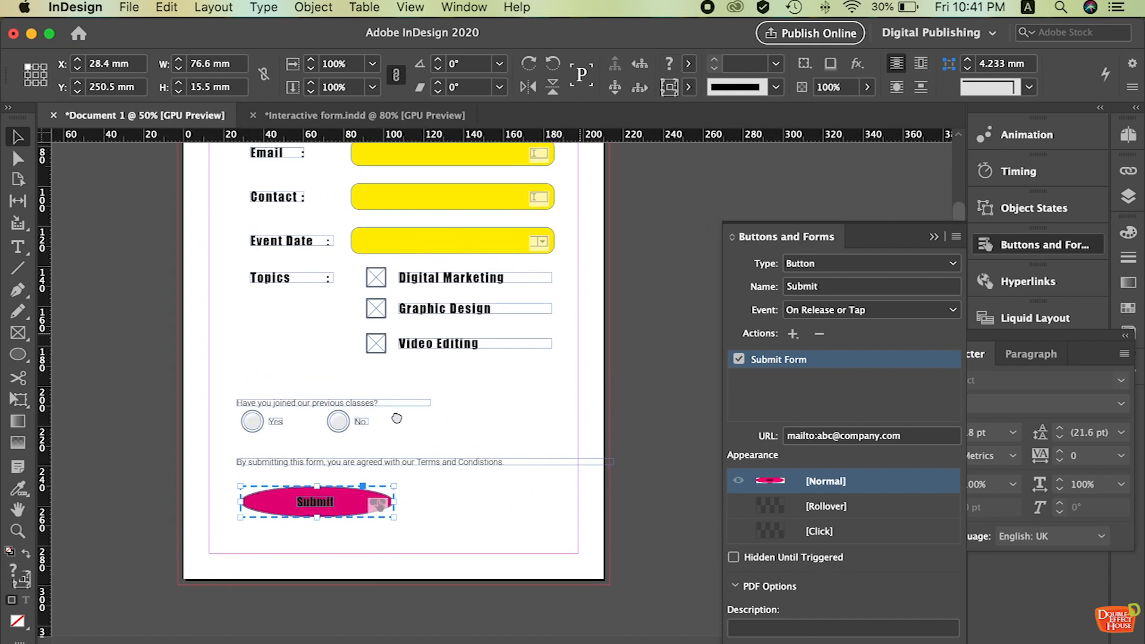
{"action": "key", "text": "super+1"}
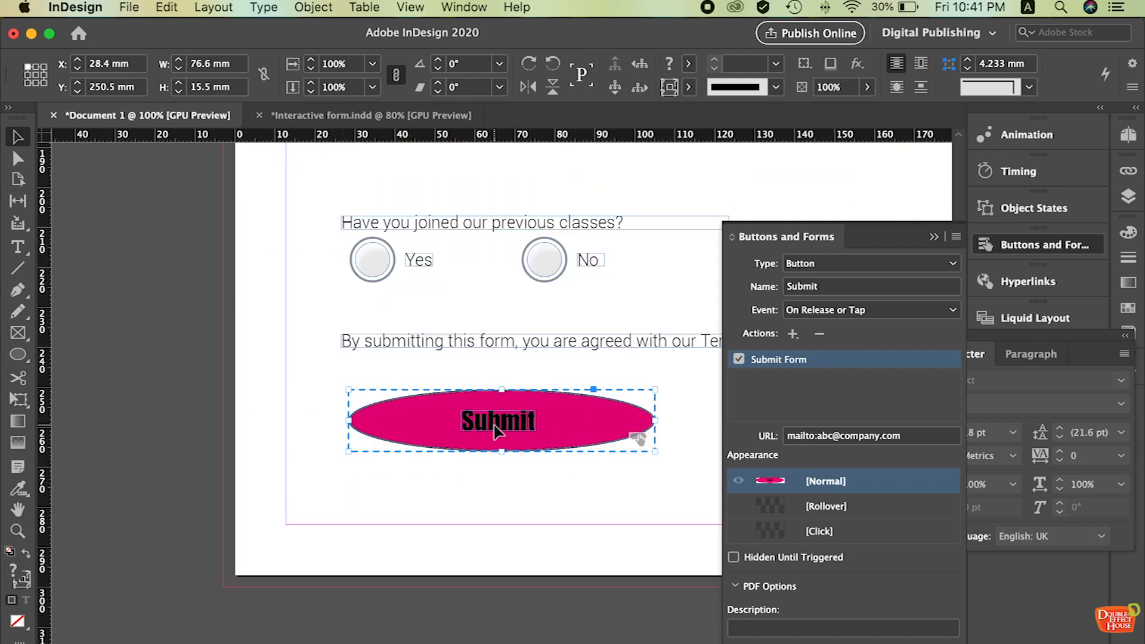
- Correct the misspelled word "Condistions" to "Conditions" in the agreement sentence above the Submit button
{"action": "left_click_drag", "start_coordinate": [513, 366], "coordinate": [346, 426]}
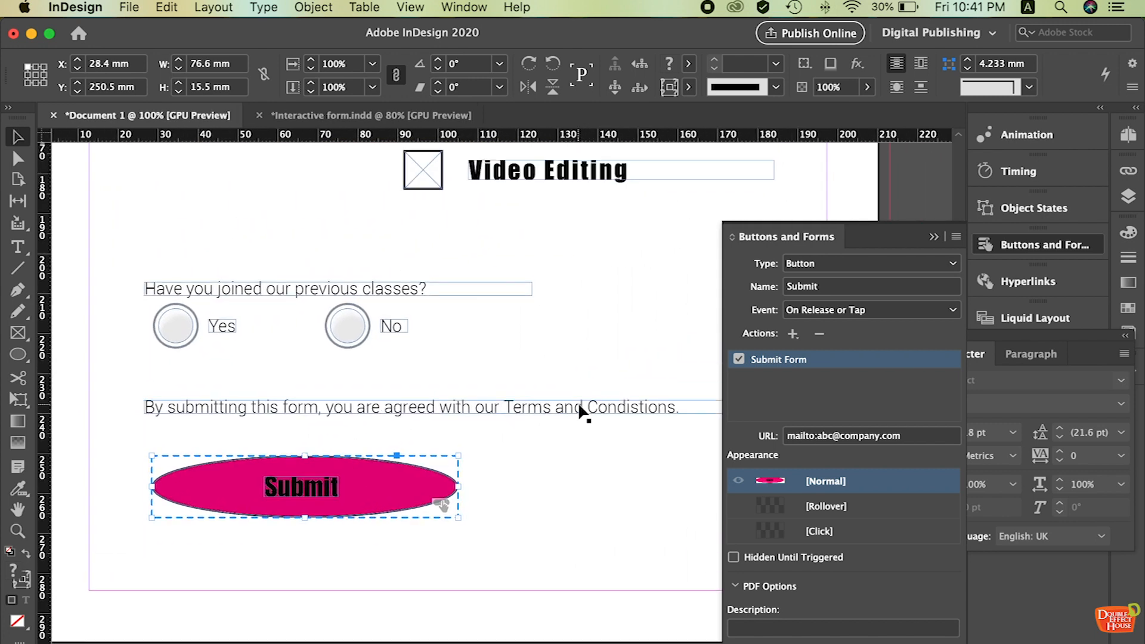
{"action": "double_click", "coordinate": [508, 408]}
{"action": "left_click_drag", "start_coordinate": [507, 406], "coordinate": [676, 411]}
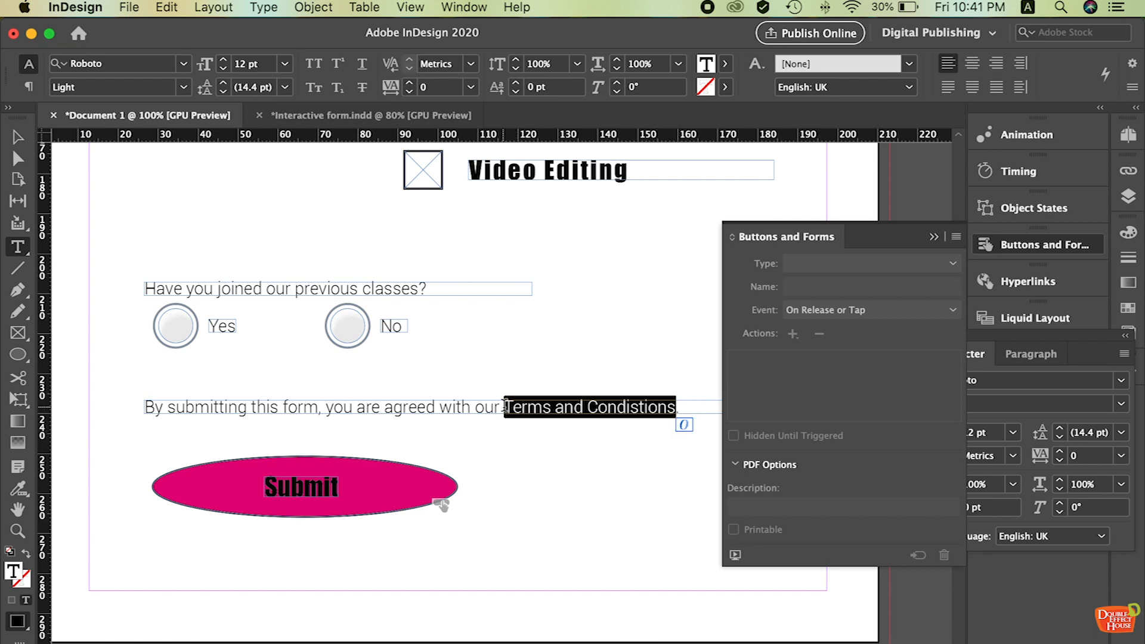
{"action": "left_click", "coordinate": [641, 406]}
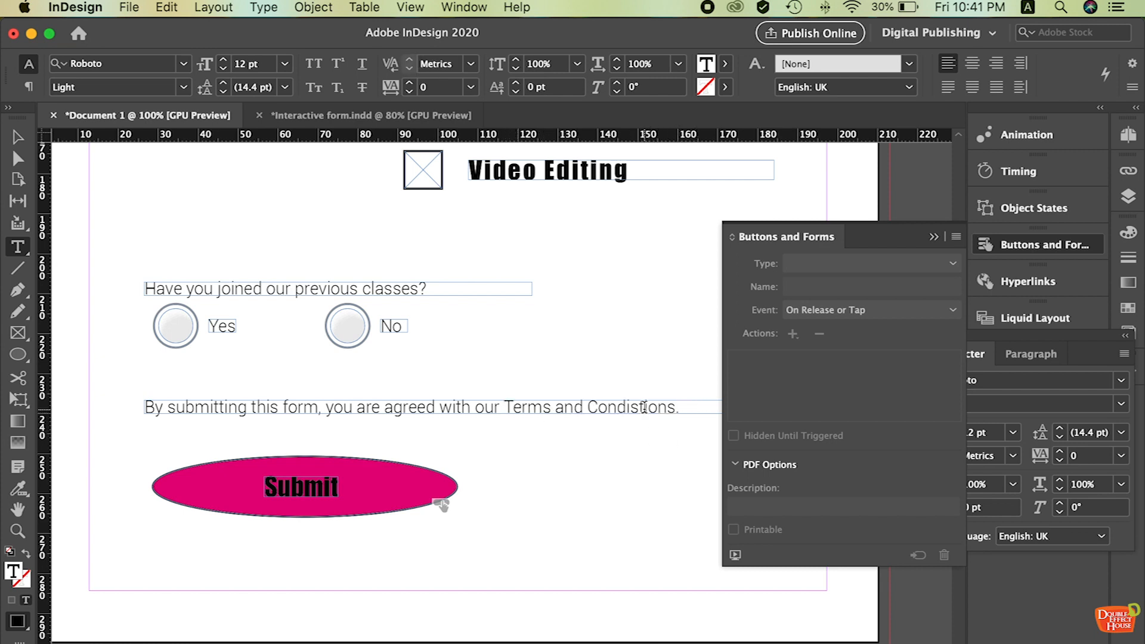
{"action": "key", "text": "BackSpace"}
{"action": "left_click_drag", "start_coordinate": [507, 409], "coordinate": [667, 408]}
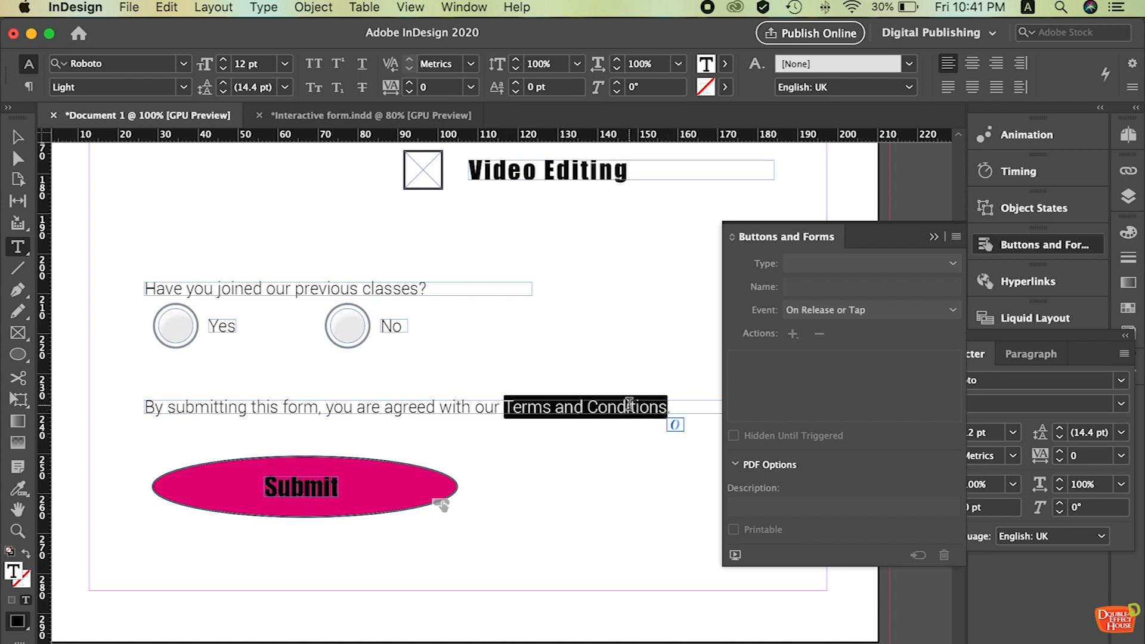
{"action": "right_click", "coordinate": [629, 405]}
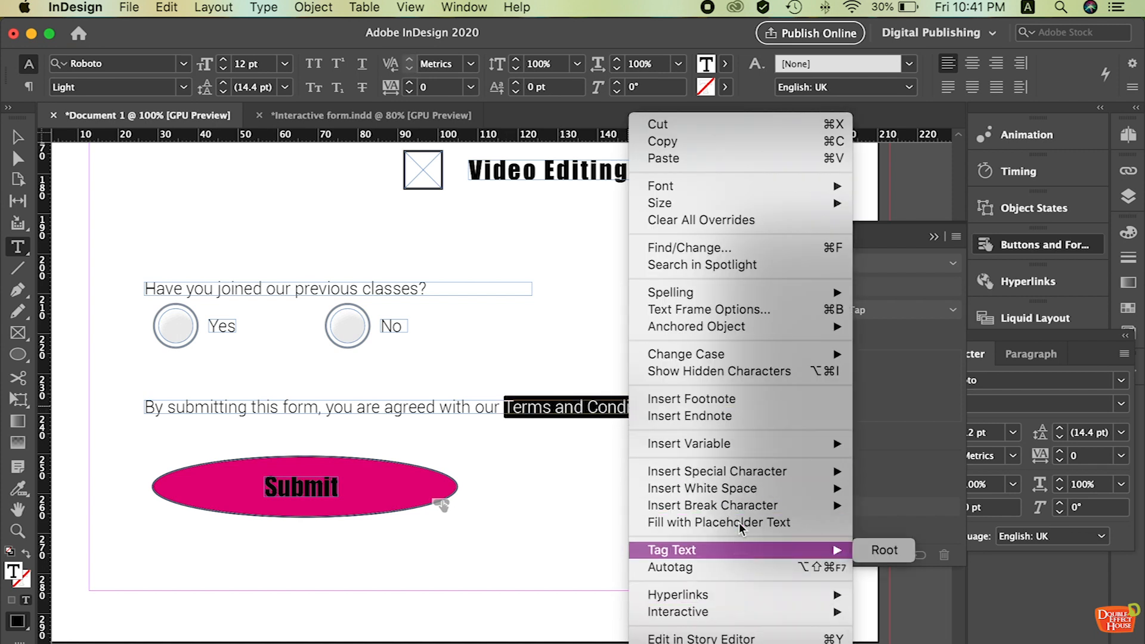
{"action": "mouse_move", "coordinate": [730, 594]}
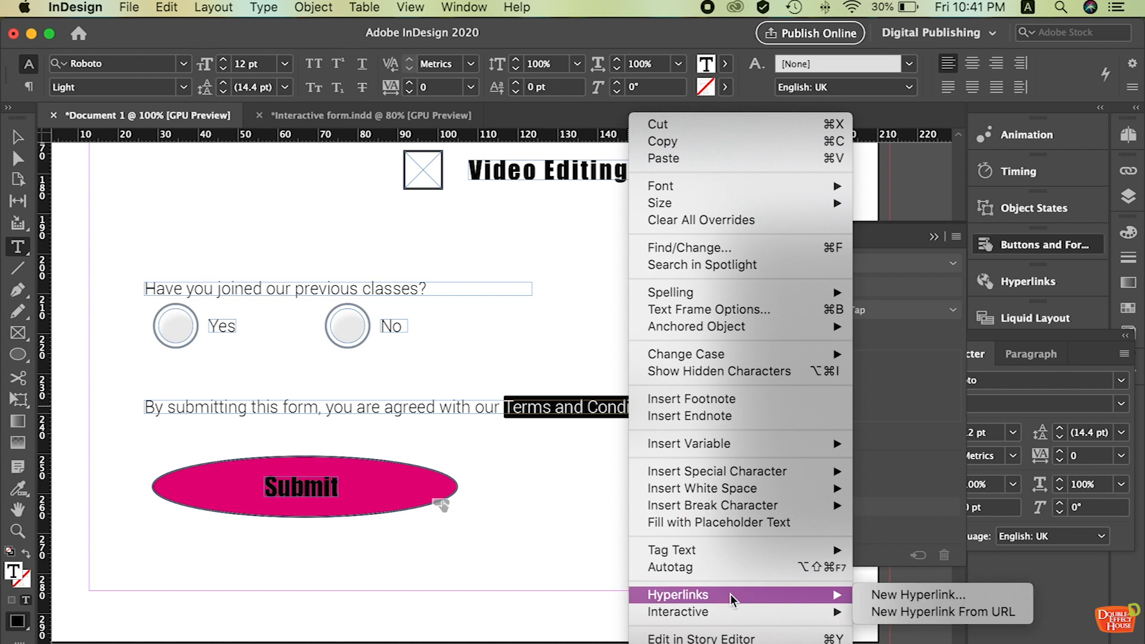
{"action": "left_click", "coordinate": [893, 595]}
{"action": "left_click_drag", "start_coordinate": [597, 252], "coordinate": [933, 263]}
{"action": "left_click_drag", "start_coordinate": [781, 357], "coordinate": [955, 364]}
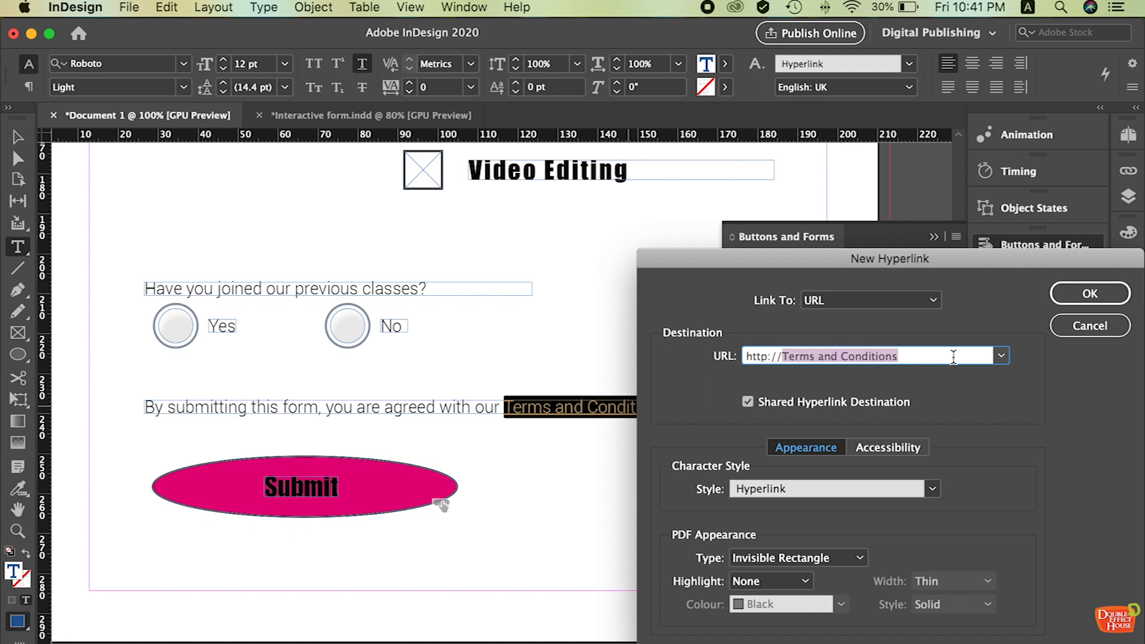
{"action": "type", "text": "www.dehtraining.com"}
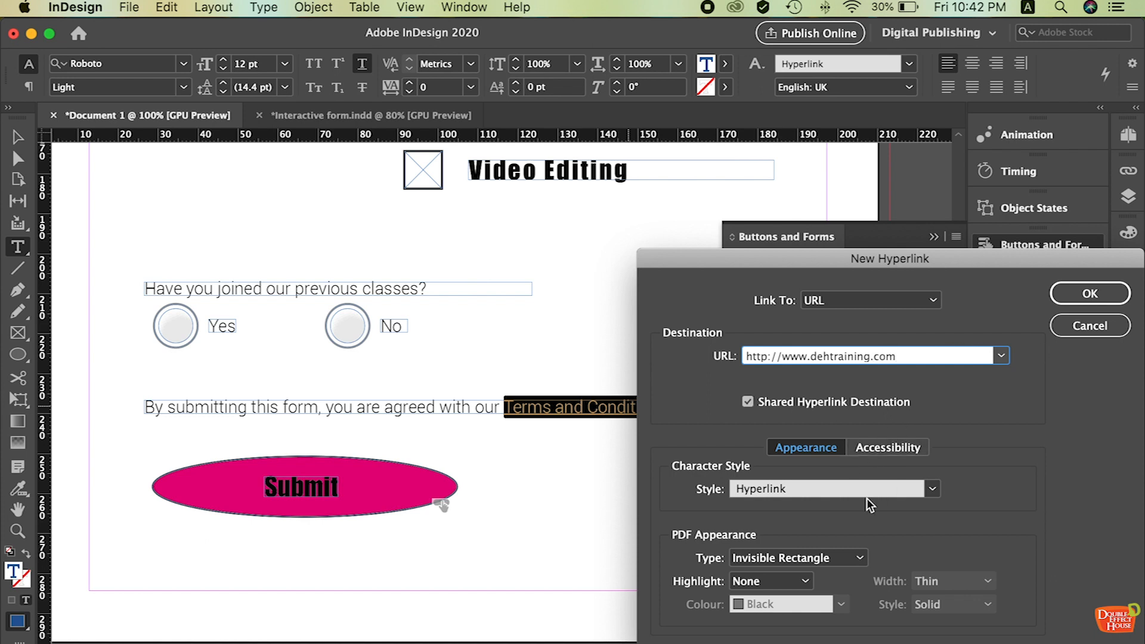
{"action": "left_click", "coordinate": [1065, 298]}
{"action": "left_click", "coordinate": [617, 458]}
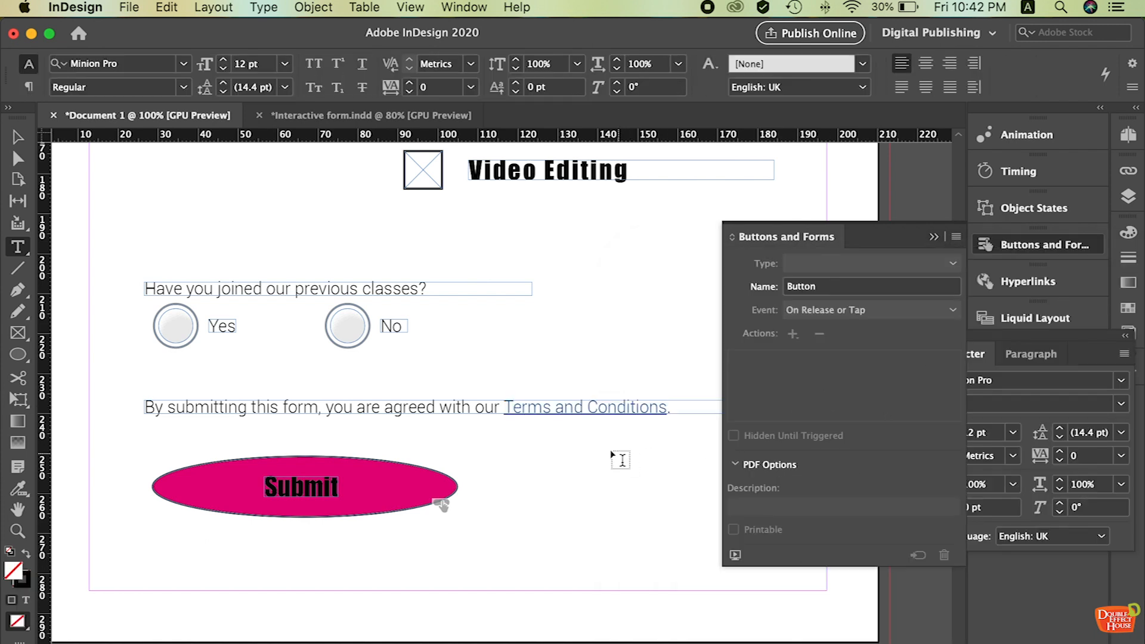
- Select the Event Date combo box and examine the form field types it could be set to
{"action": "left_click", "coordinate": [18, 137]}
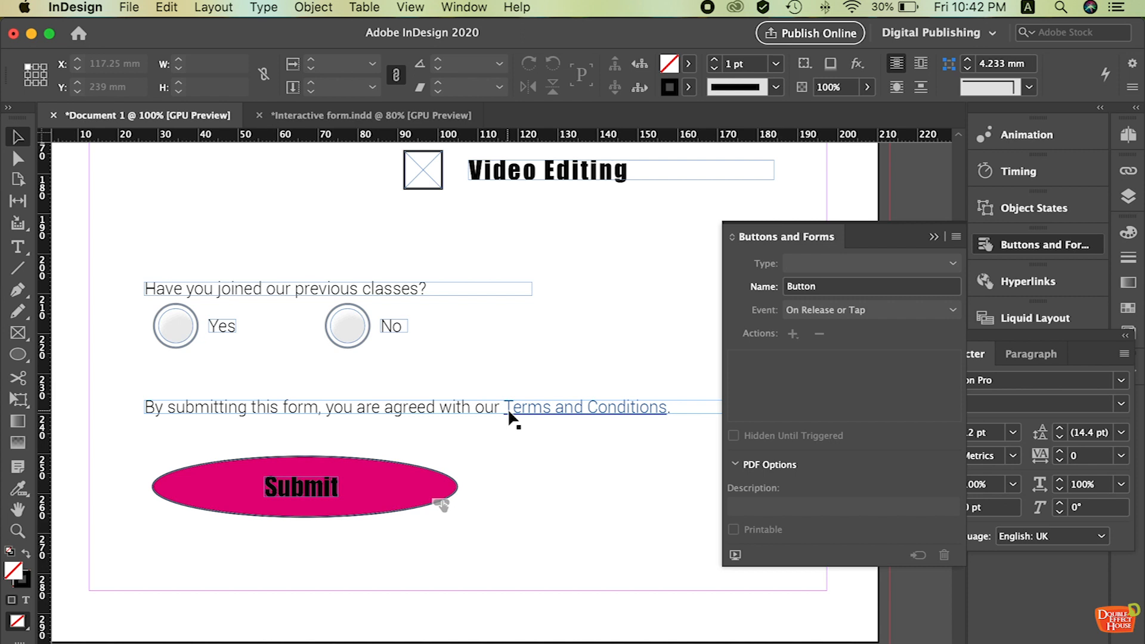
{"action": "key", "text": "super+minus"}
{"action": "left_click_drag", "start_coordinate": [592, 394], "coordinate": [598, 449]}
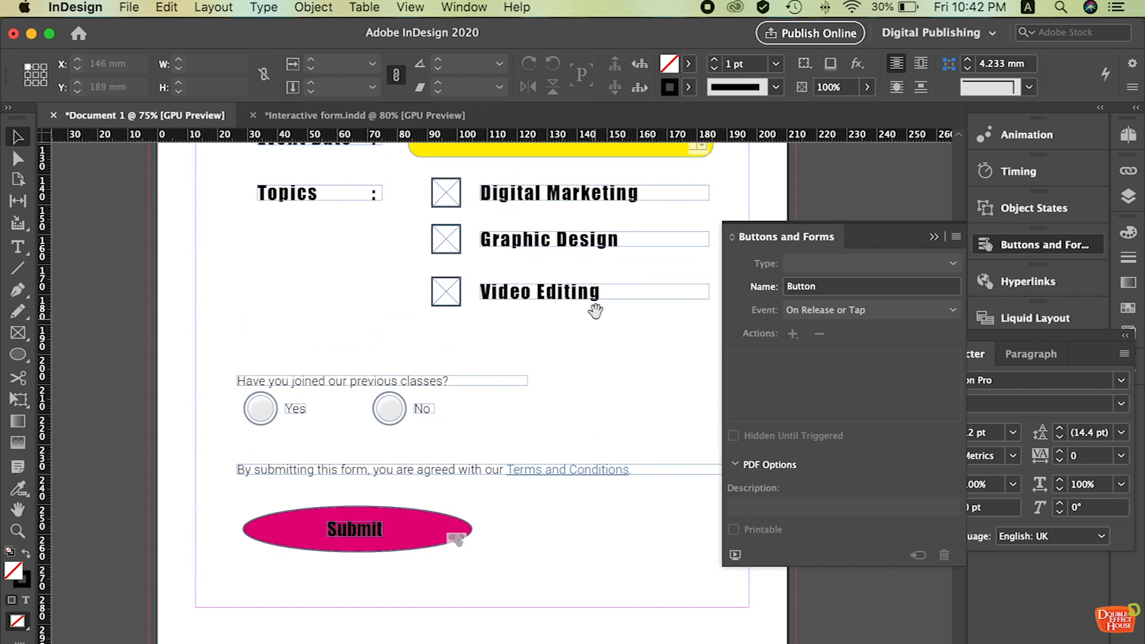
{"action": "left_click_drag", "start_coordinate": [596, 310], "coordinate": [595, 423]}
{"action": "left_click", "coordinate": [604, 252]}
{"action": "key", "text": "super+minus"}
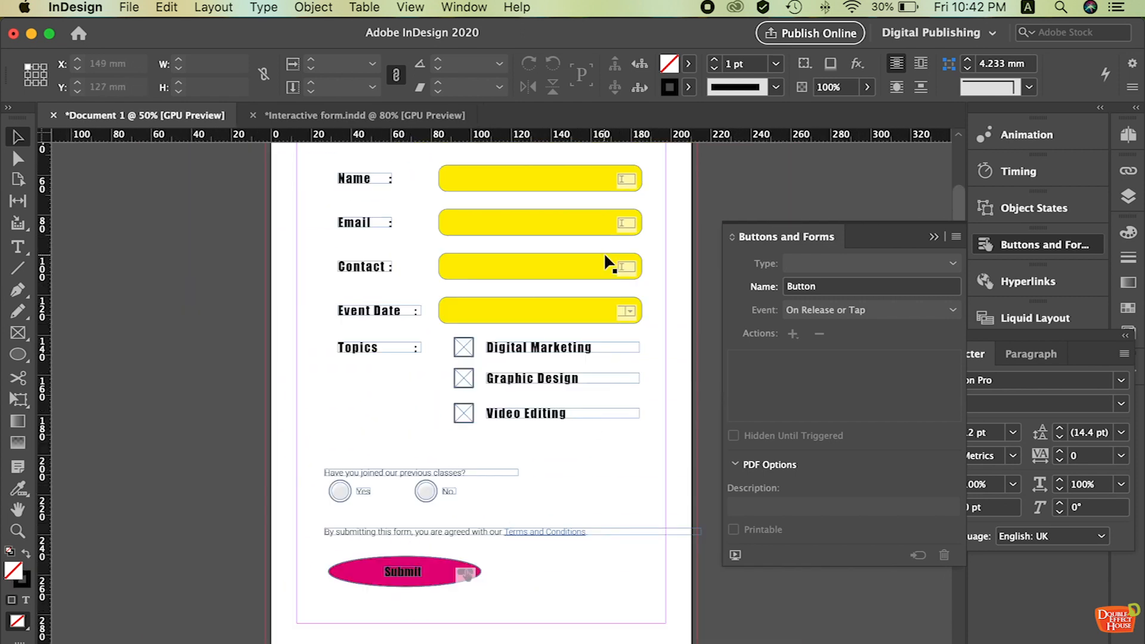
{"action": "left_click", "coordinate": [534, 317]}
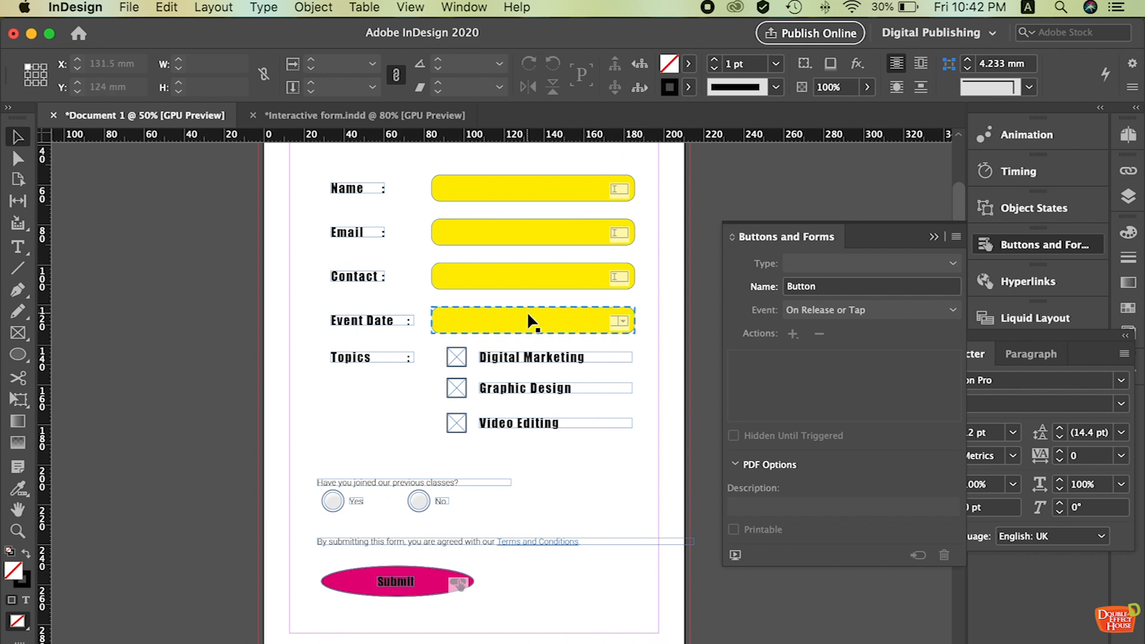
{"action": "left_click", "coordinate": [936, 181]}
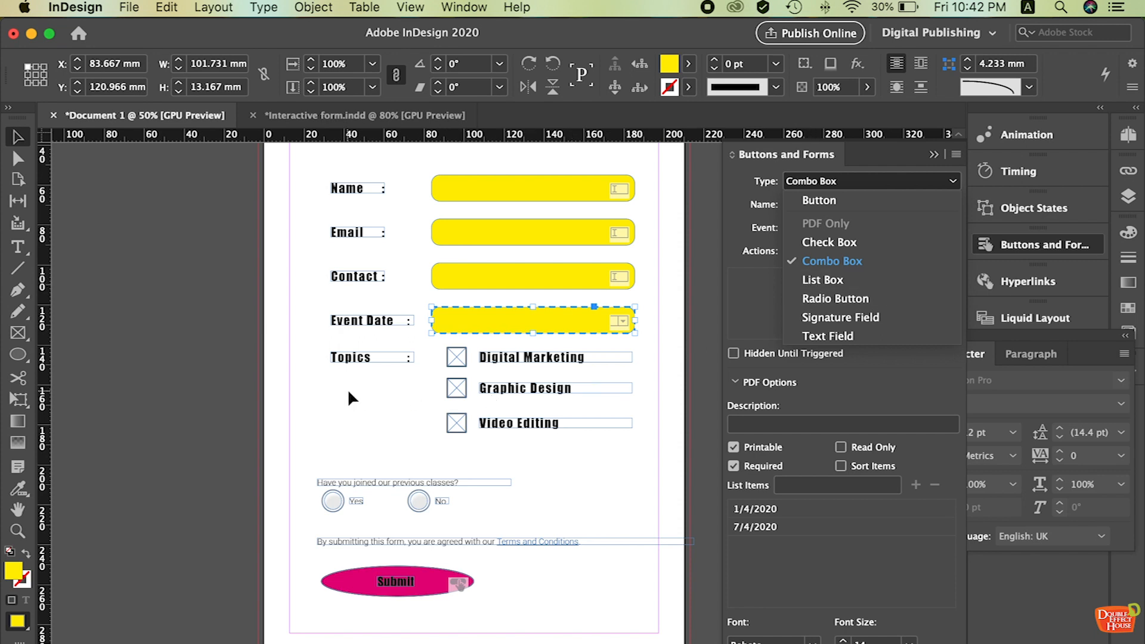
{"action": "left_click", "coordinate": [619, 567]}
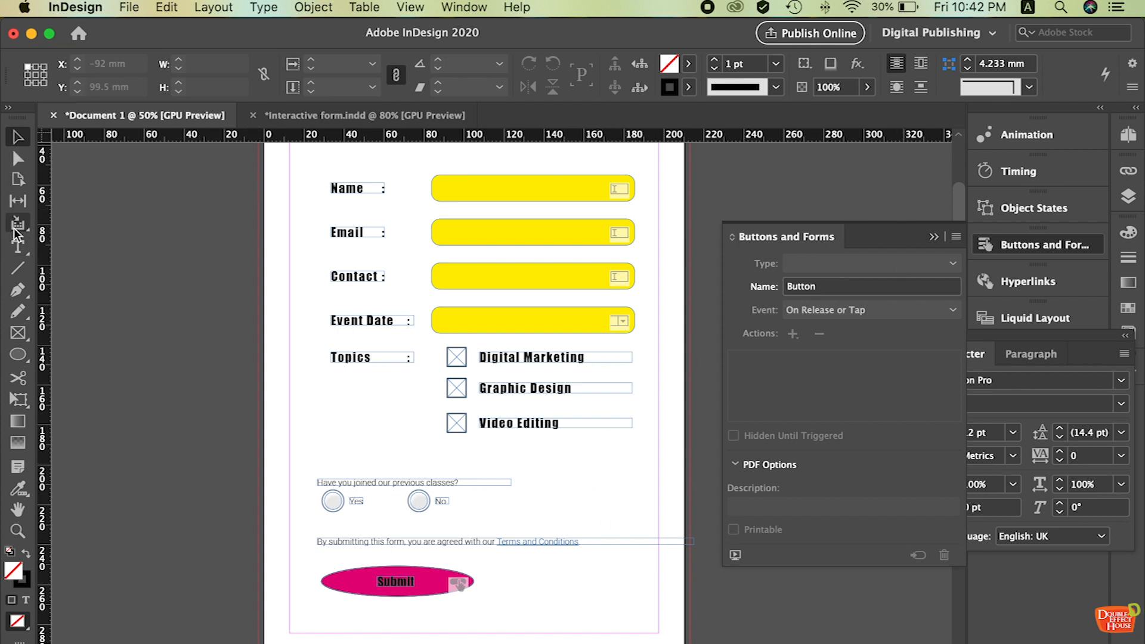
- Draw a horizontal line about 61 mm long beside the Submit button and convert it to a Signature Field
{"action": "left_click", "coordinate": [18, 268]}
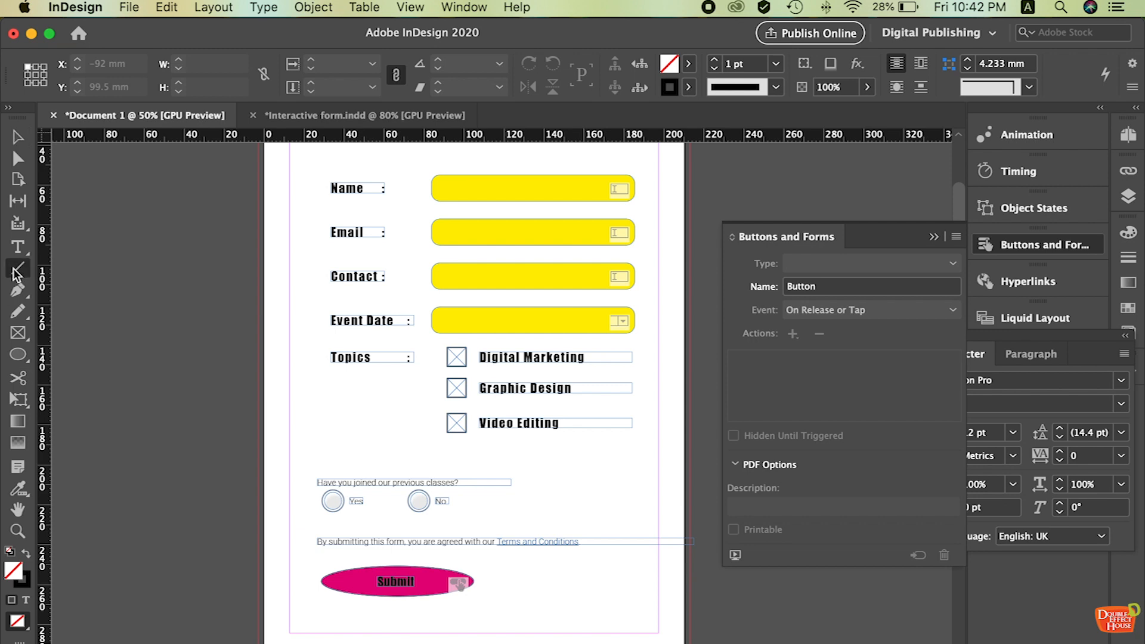
{"action": "left_click_drag", "start_coordinate": [519, 601], "coordinate": [642, 602]}
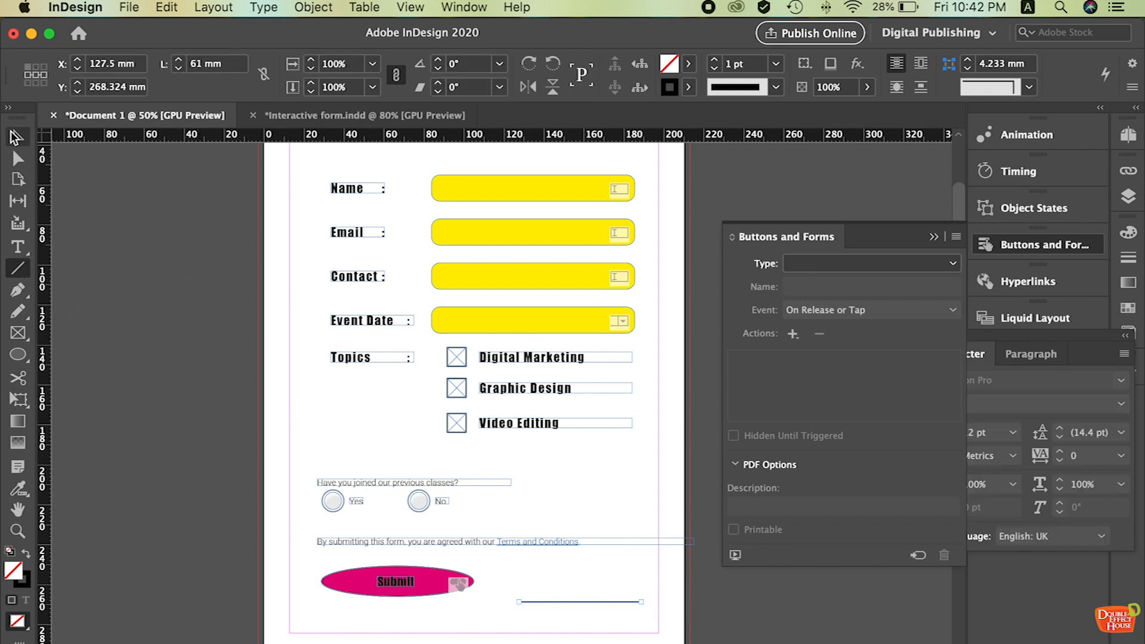
{"action": "left_click", "coordinate": [947, 266]}
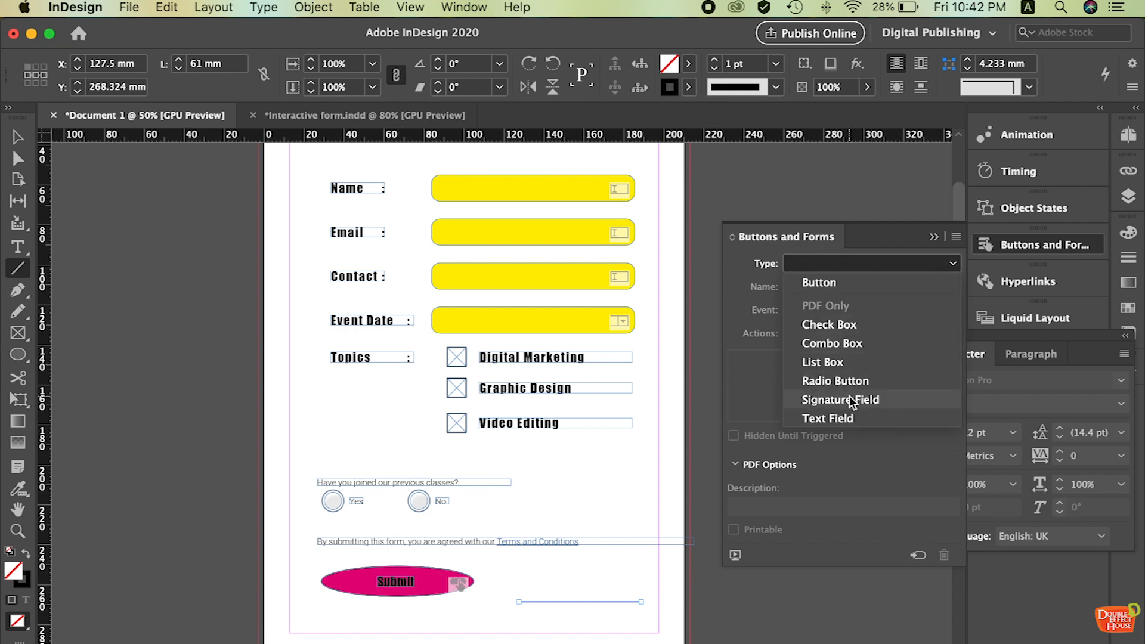
{"action": "left_click", "coordinate": [849, 399]}
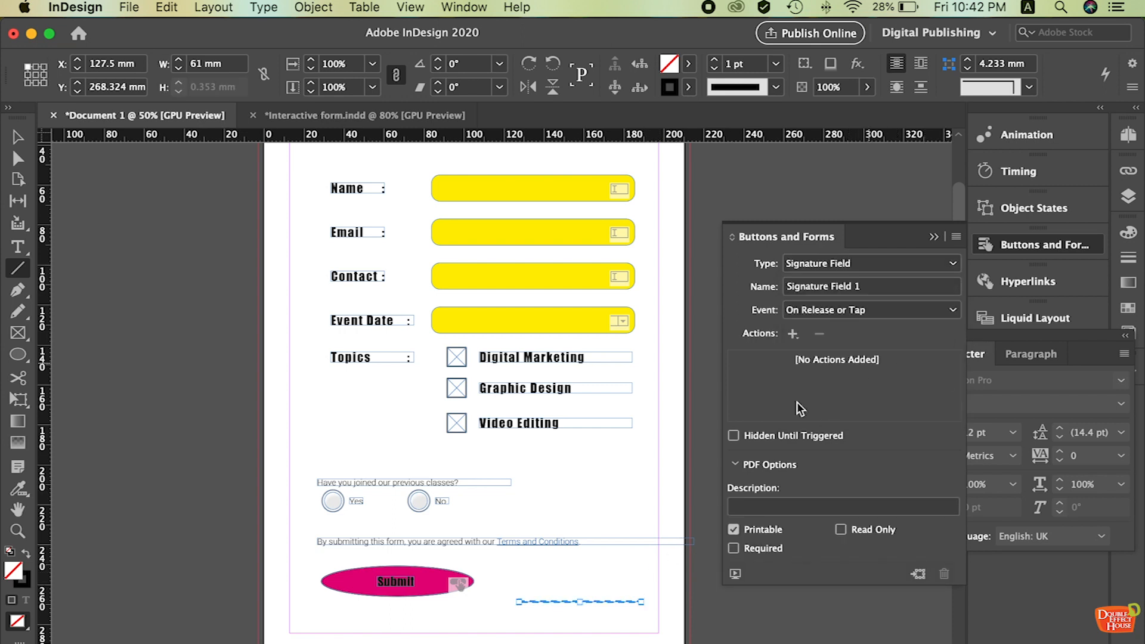
- Make the signature field required and deselect it
{"action": "key", "text": "super+equal"}
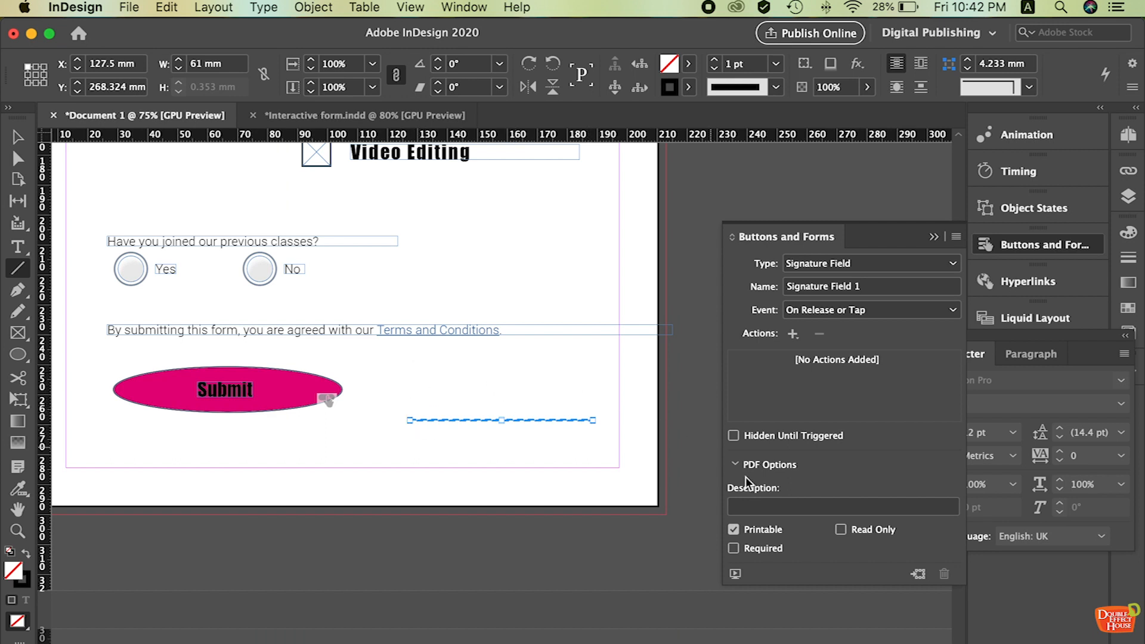
{"action": "left_click", "coordinate": [734, 548]}
{"action": "left_click", "coordinate": [18, 137]}
{"action": "left_click", "coordinate": [504, 463]}
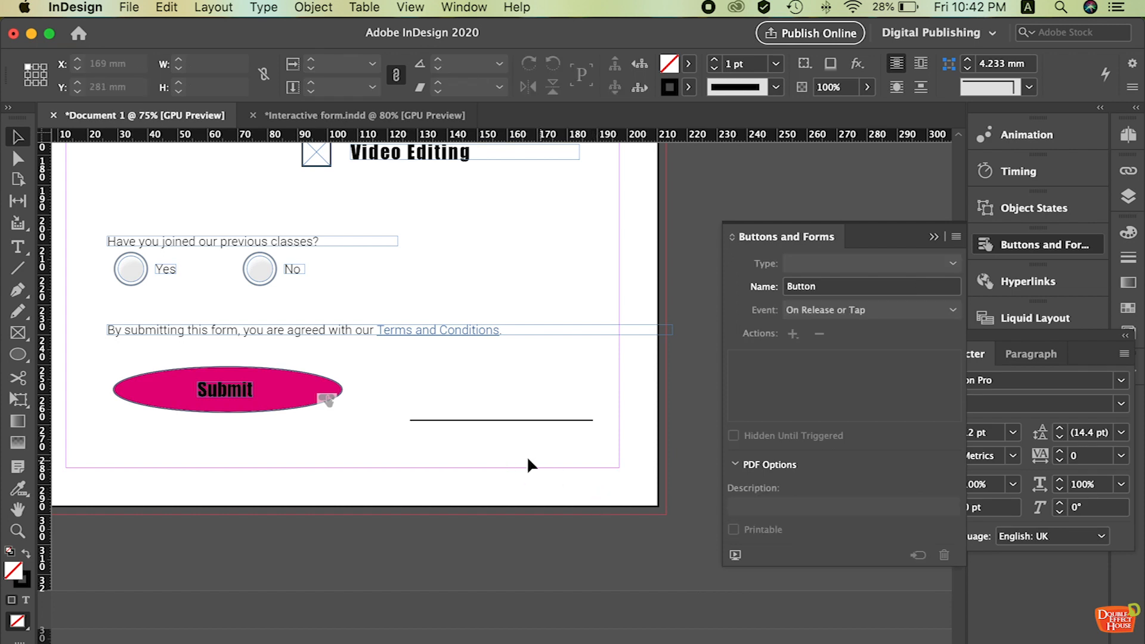
- Add a text frame about 44 mm wide reading "Signiture:" above the signature line
{"action": "scroll", "coordinate": [528, 460], "scroll_direction": "up", "scroll_amount": 2}
{"action": "scroll", "coordinate": [528, 459], "scroll_direction": "left", "scroll_amount": 1}
{"action": "left_click", "coordinate": [511, 472]}
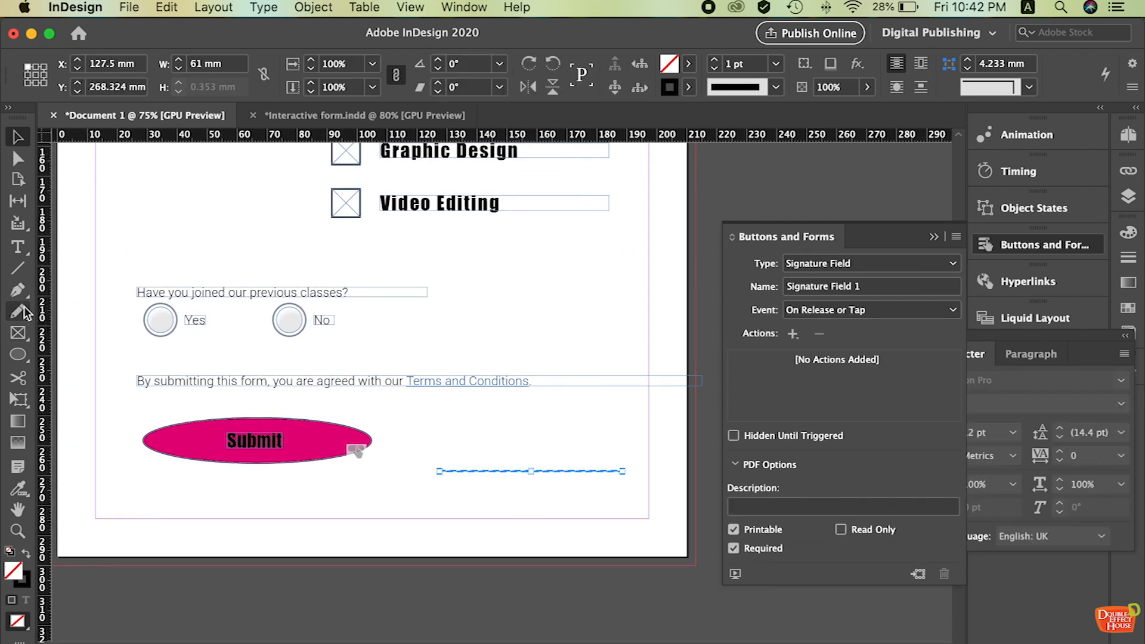
{"action": "left_click", "coordinate": [18, 246]}
{"action": "left_click_drag", "start_coordinate": [440, 411], "coordinate": [546, 420]}
{"action": "left_click_drag", "start_coordinate": [440, 407], "coordinate": [571, 424]}
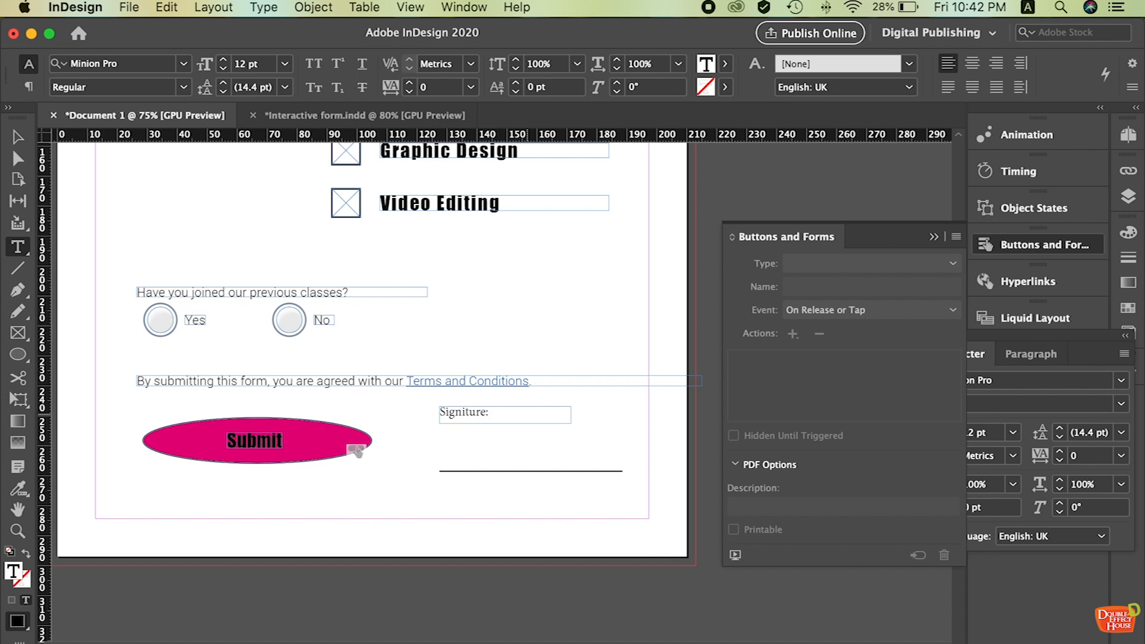
{"action": "key", "text": "Escape"}
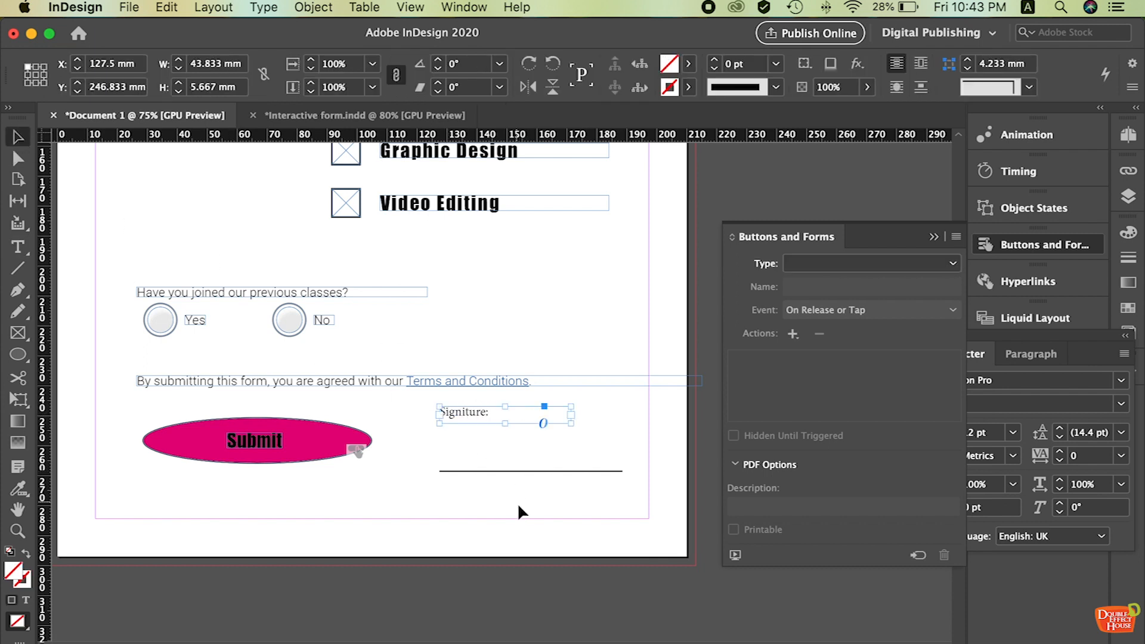
- Move the "Signiture:" label up about 2 mm and set its font to Impact
{"action": "left_click_drag", "start_coordinate": [476, 413], "coordinate": [476, 406]}
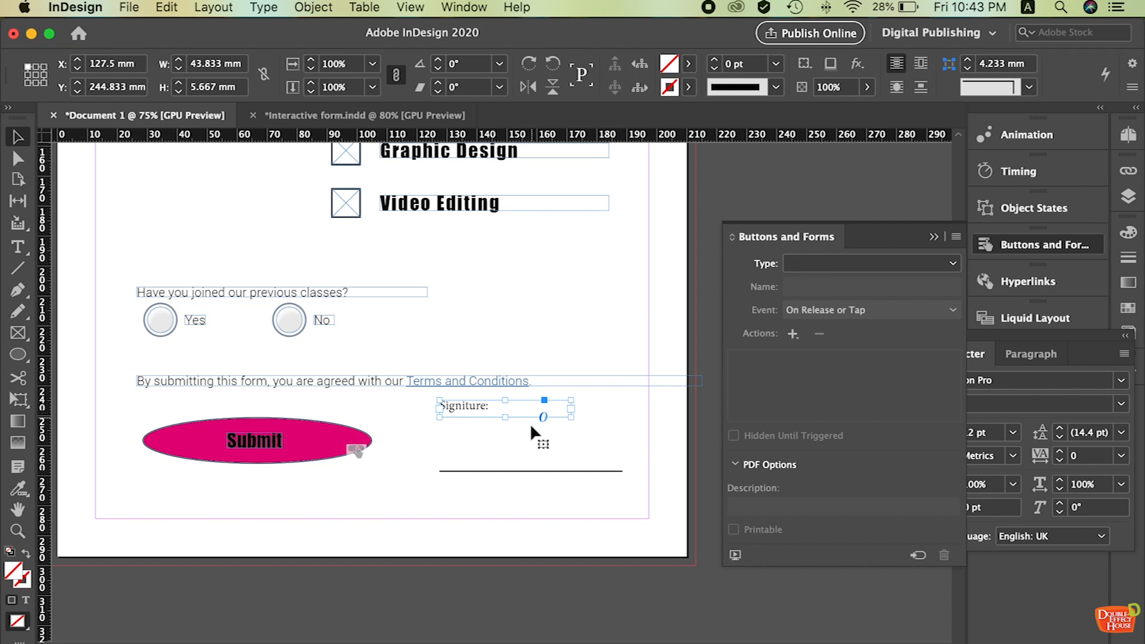
{"action": "key", "text": "super+t"}
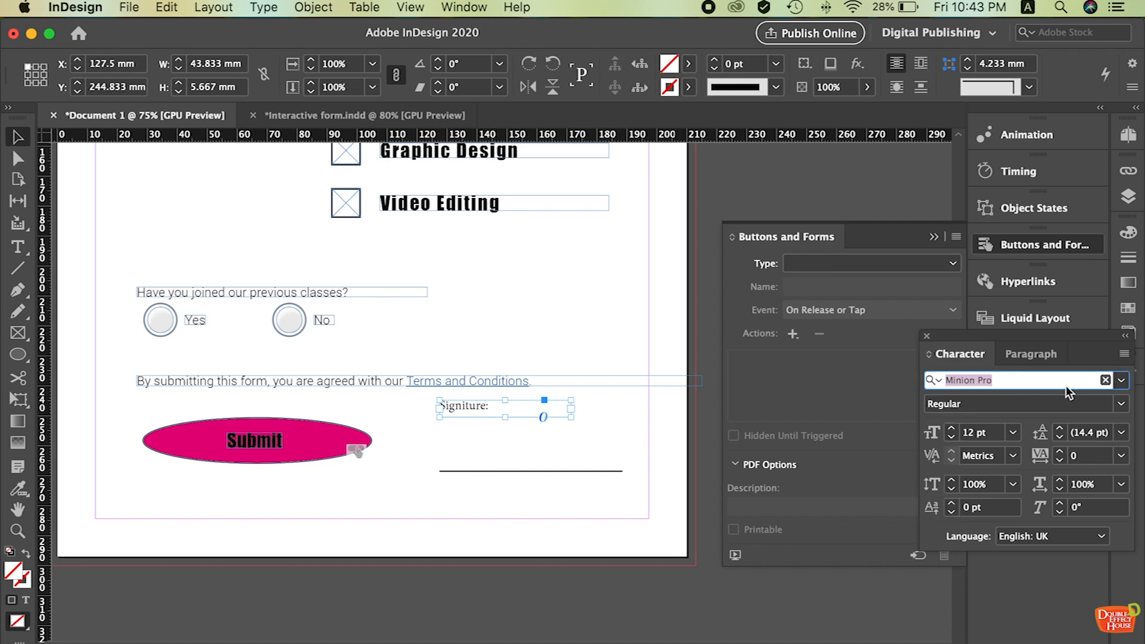
{"action": "type", "text": "im"}
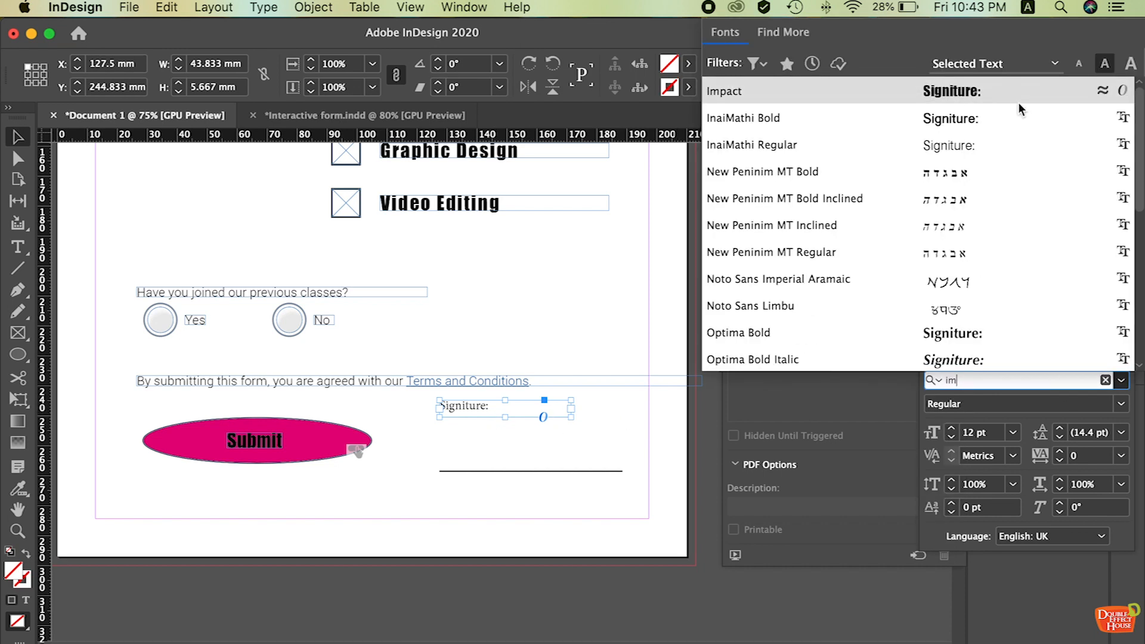
{"action": "key", "text": "Return"}
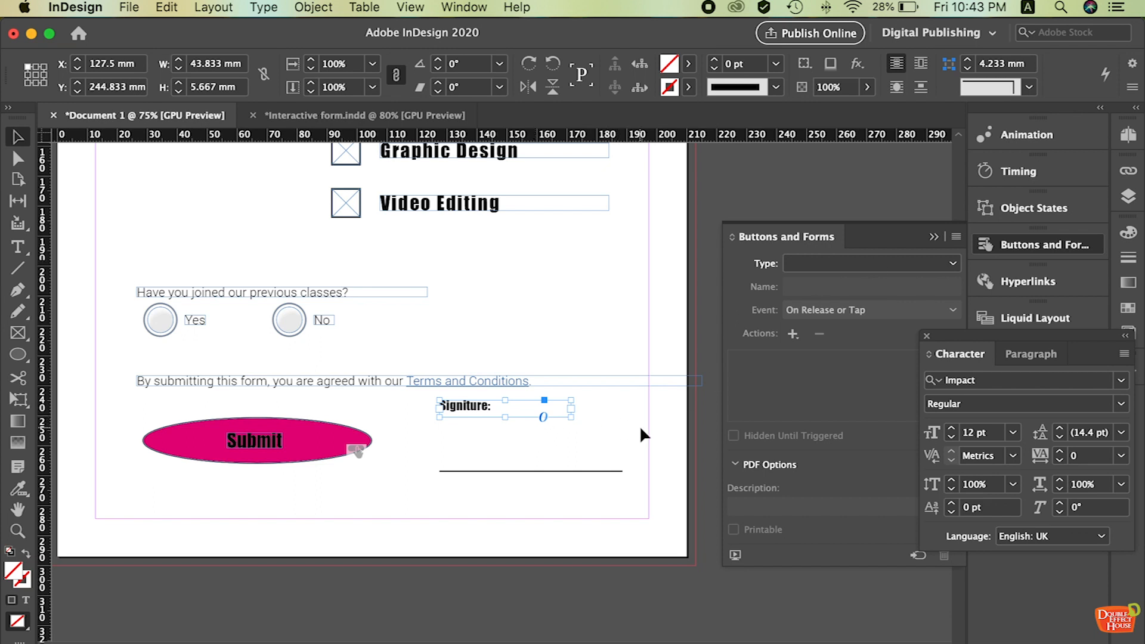
{"action": "left_click", "coordinate": [593, 440]}
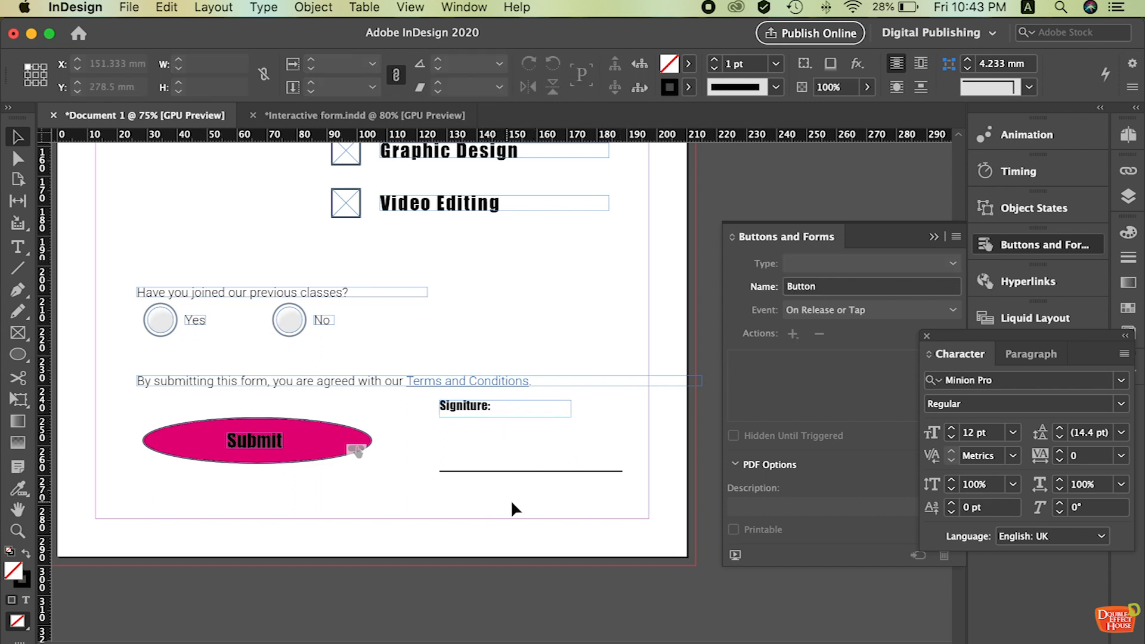
- Swap the Submit button with the signature label and line, aligning the signature with the left edge of the agreement text
{"action": "scroll", "coordinate": [516, 508], "scroll_direction": "up", "scroll_amount": 1}
{"action": "left_click_drag", "start_coordinate": [486, 502], "coordinate": [470, 431]}
{"action": "left_click_drag", "start_coordinate": [281, 459], "coordinate": [561, 343]}
{"action": "left_click_drag", "start_coordinate": [519, 512], "coordinate": [167, 447]}
{"action": "left_click_drag", "start_coordinate": [571, 349], "coordinate": [540, 484]}
{"action": "left_click", "coordinate": [599, 355]}
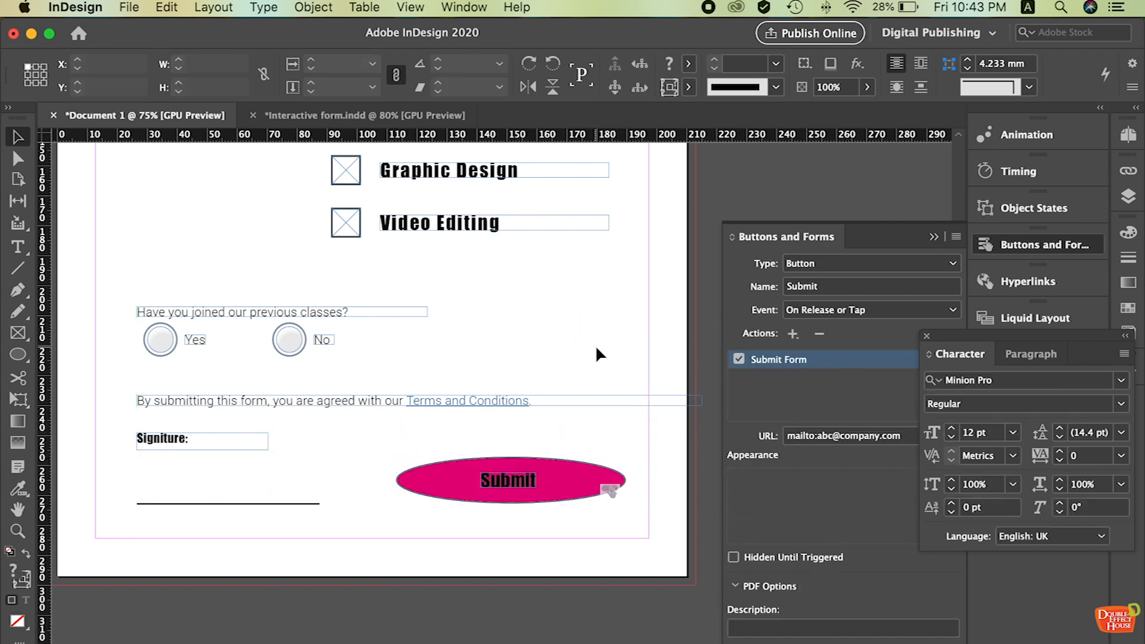
- Select everything from the previous-classes question down to the Submit button and move it up closer to the topics
{"action": "key", "text": "super+minus"}
{"action": "left_click_drag", "start_coordinate": [575, 343], "coordinate": [587, 422]}
{"action": "left_click_drag", "start_coordinate": [253, 403], "coordinate": [550, 592]}
{"action": "left_click_drag", "start_coordinate": [525, 539], "coordinate": [528, 501]}
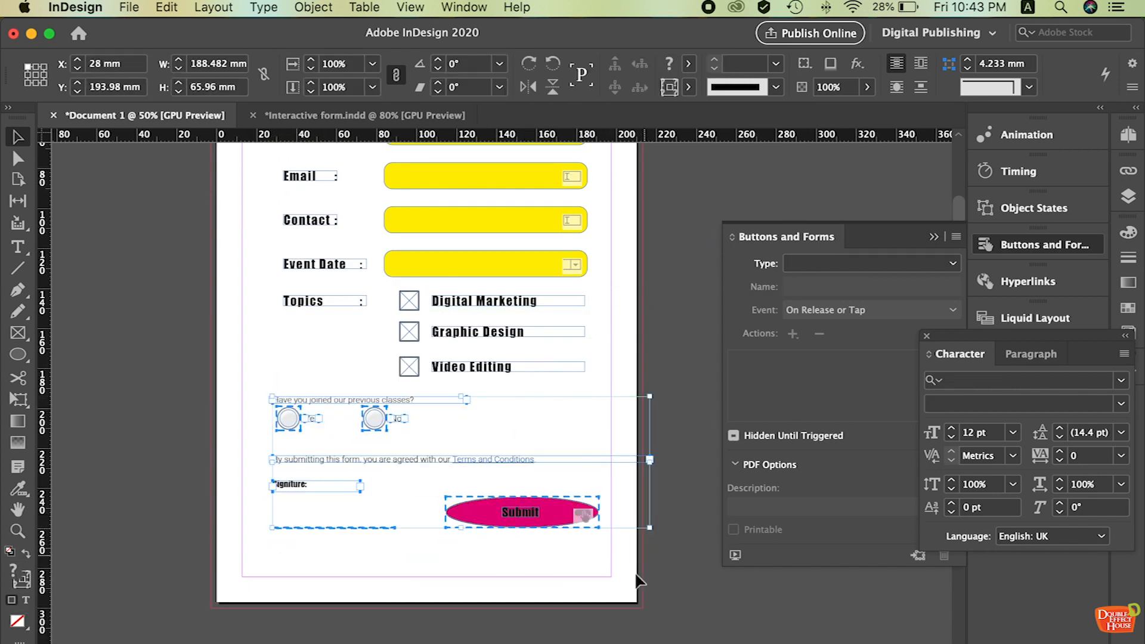
- Deselect the moved objects and review the form's spacing from the title down to the Submit button
{"action": "left_click", "coordinate": [573, 564]}
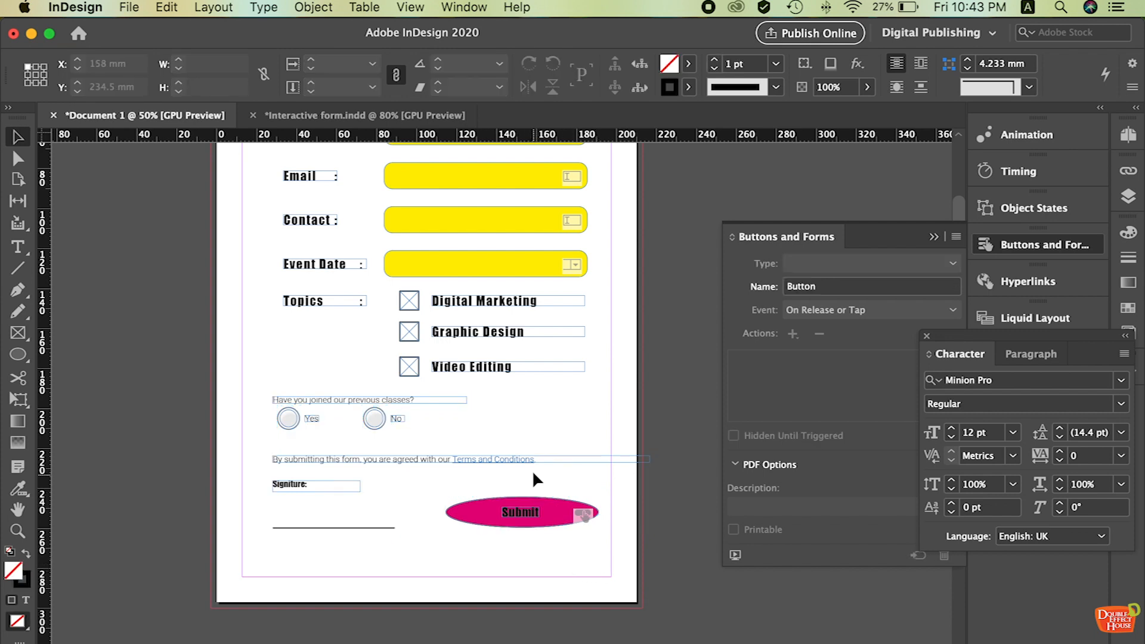
{"action": "scroll", "coordinate": [536, 479], "scroll_direction": "up", "scroll_amount": 3}
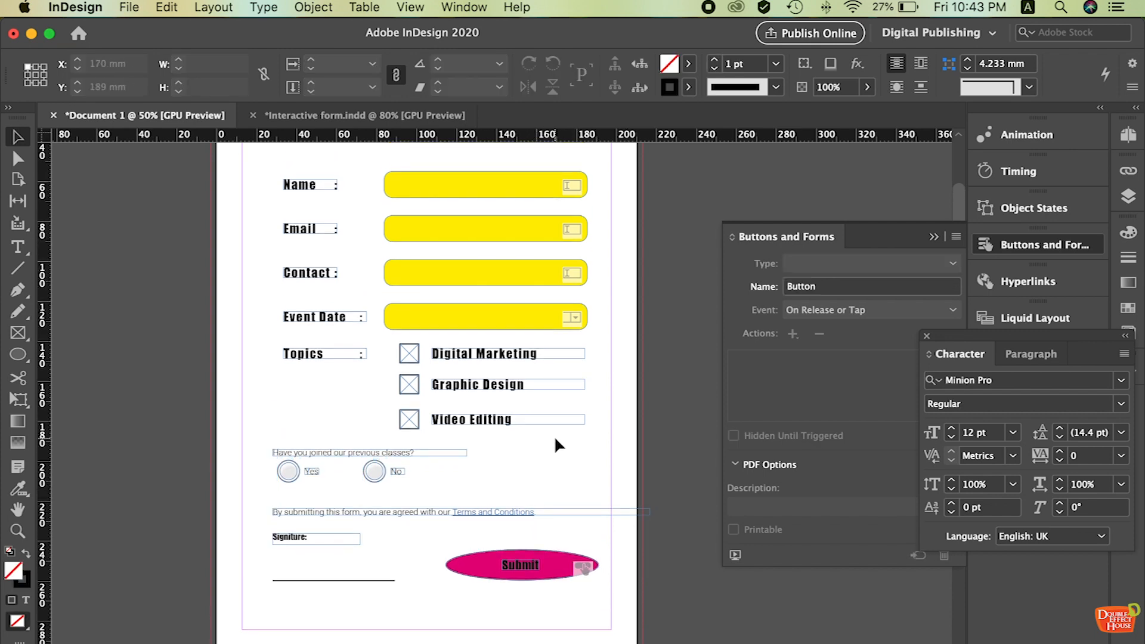
{"action": "scroll", "coordinate": [556, 443], "scroll_direction": "up", "scroll_amount": 5}
{"action": "scroll", "coordinate": [557, 441], "scroll_direction": "down", "scroll_amount": 7}
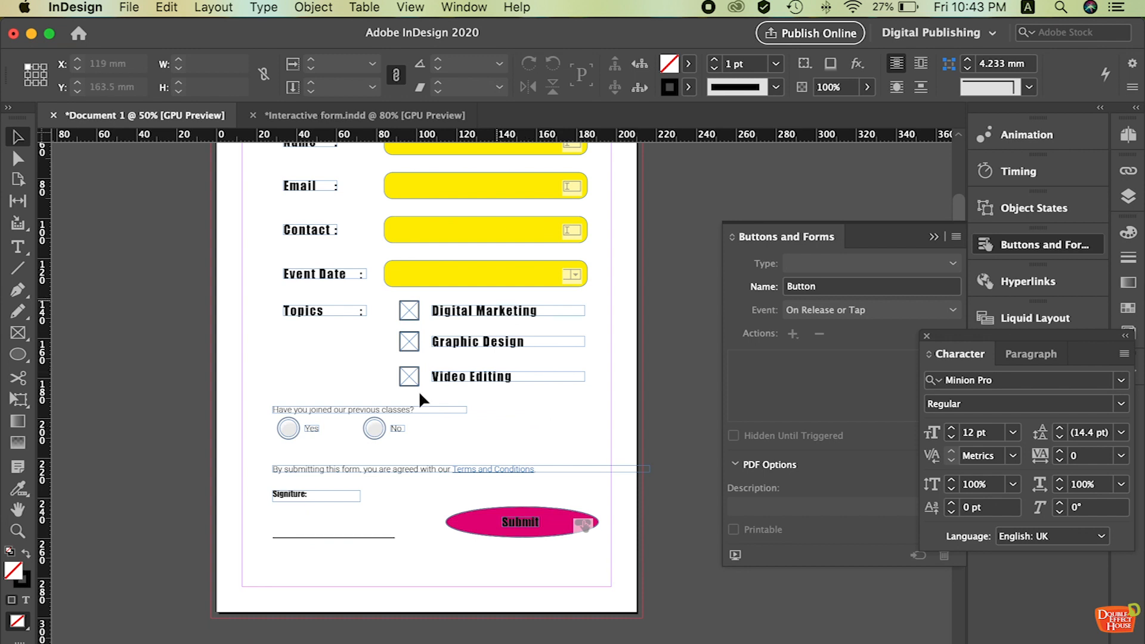
{"action": "scroll", "coordinate": [517, 494], "scroll_direction": "down", "scroll_amount": 10}
{"action": "scroll", "coordinate": [518, 487], "scroll_direction": "up", "scroll_amount": 12}
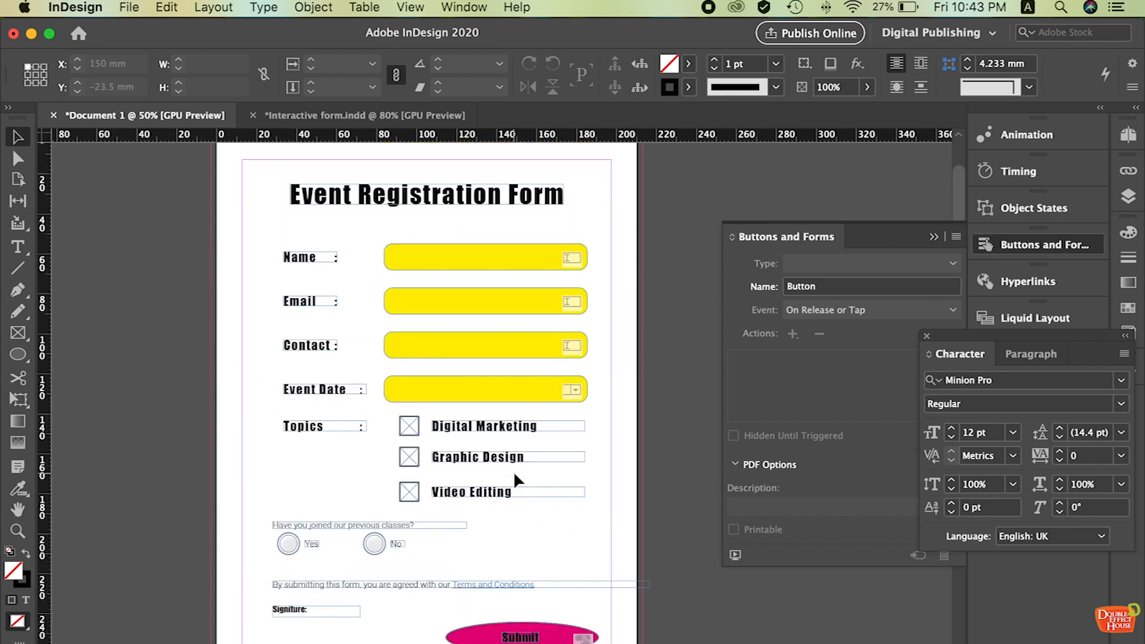
{"action": "key", "text": "super+equal"}
{"action": "left_click_drag", "start_coordinate": [570, 473], "coordinate": [592, 317]}
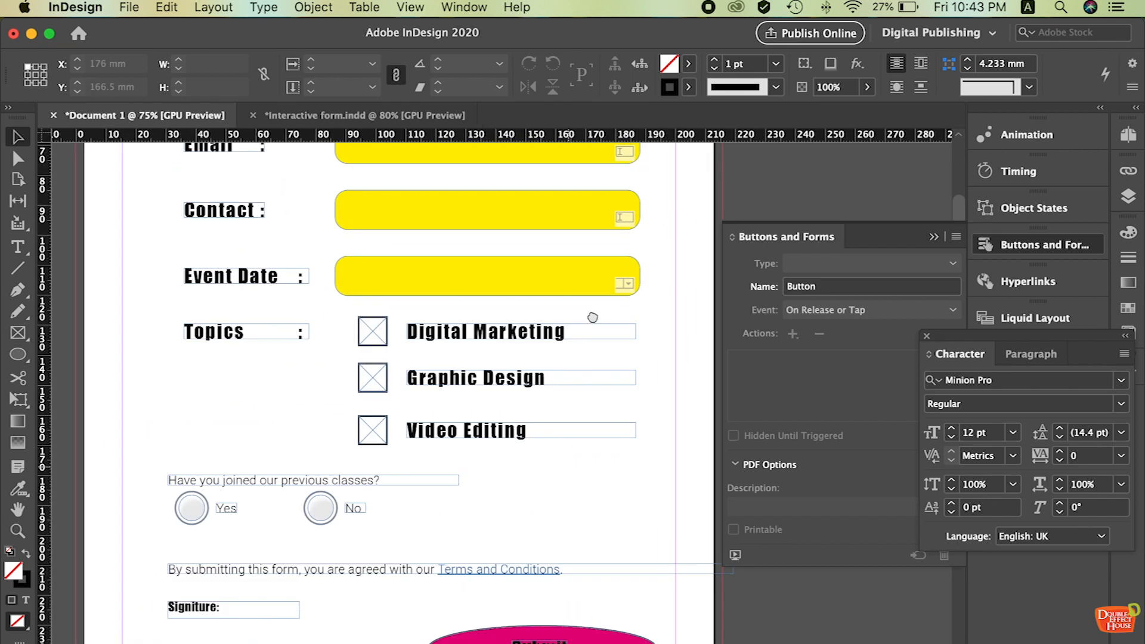
- Draw a rectangle about 127 × 118 mm on the second page, below the "Page 2" heading
{"action": "scroll", "coordinate": [577, 486], "scroll_direction": "down", "scroll_amount": 15}
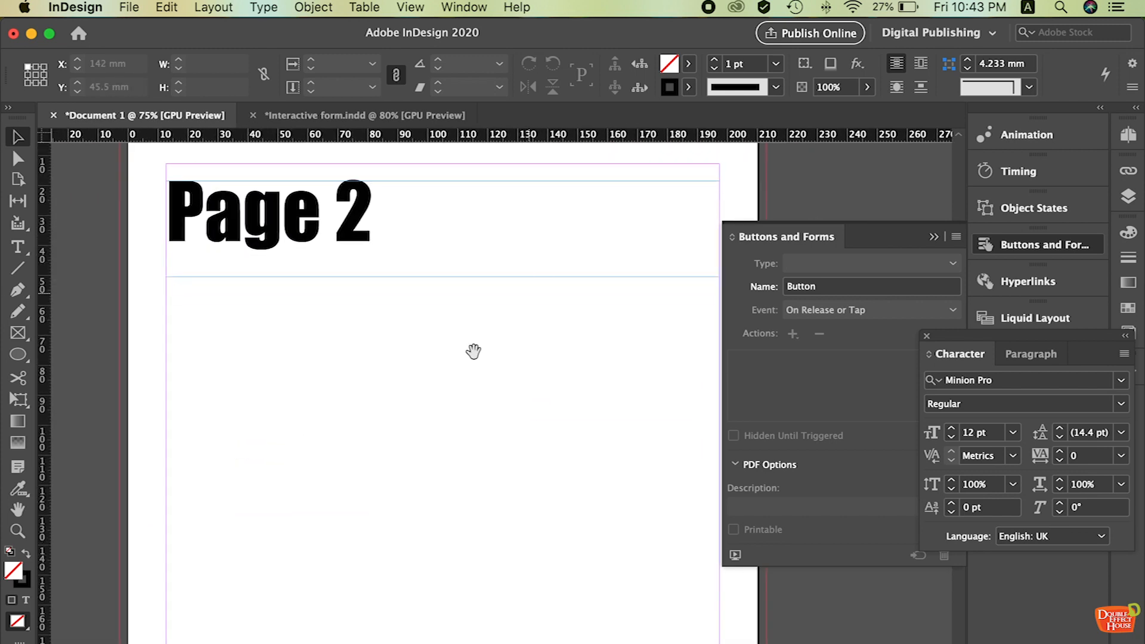
{"action": "scroll", "coordinate": [473, 352], "scroll_direction": "down", "scroll_amount": 6}
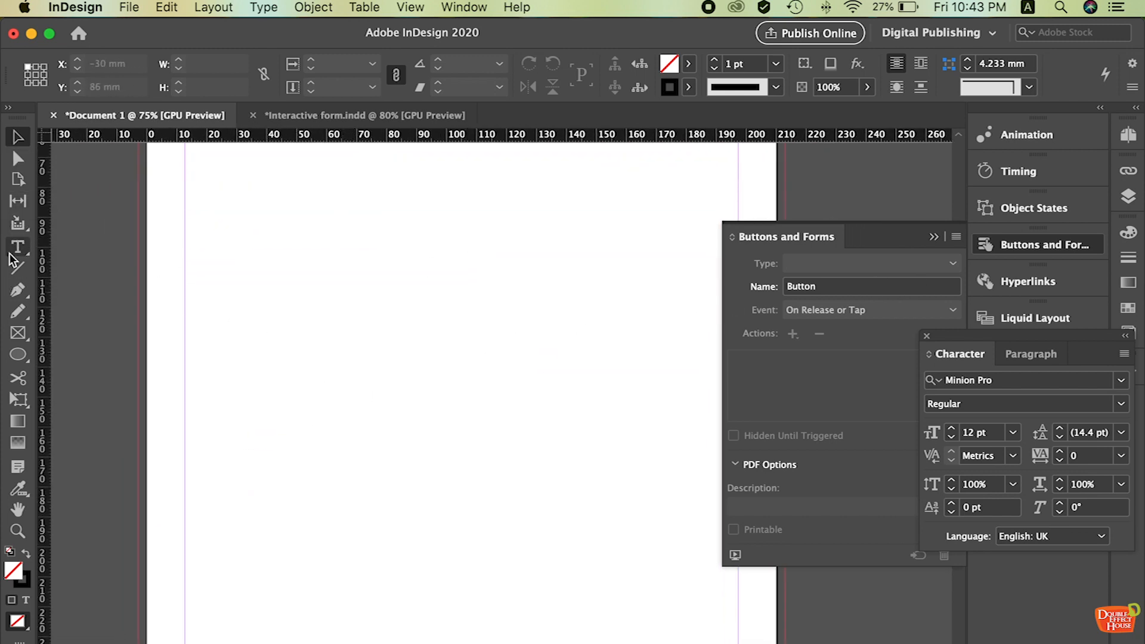
{"action": "left_click", "coordinate": [19, 355]}
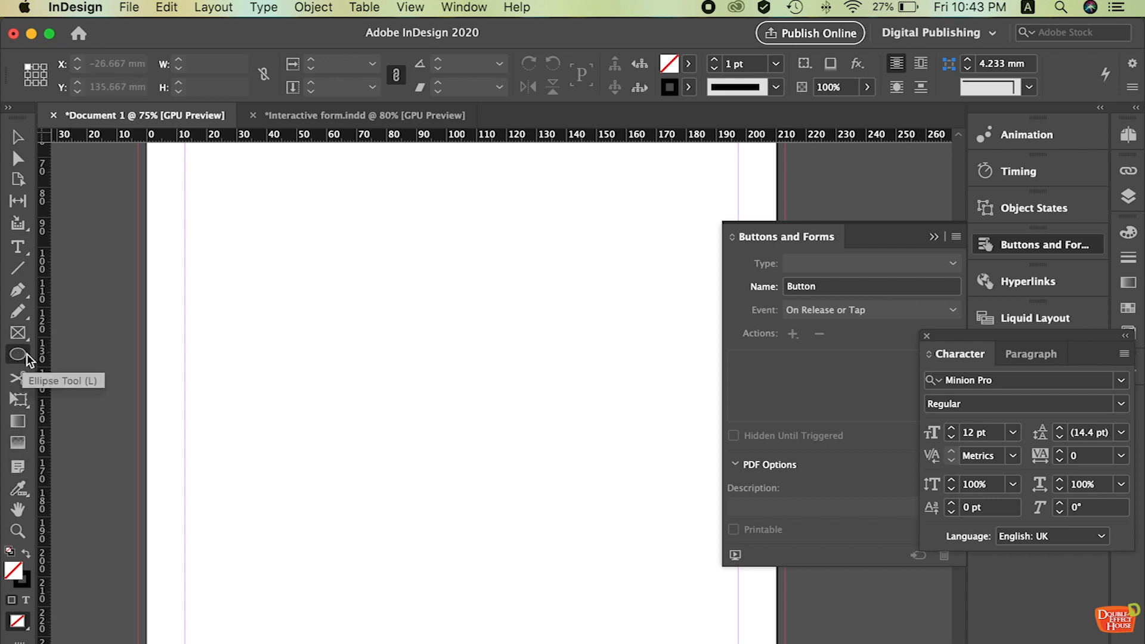
{"action": "left_click_drag", "start_coordinate": [11, 360], "coordinate": [59, 373]}
{"action": "left_click_drag", "start_coordinate": [257, 239], "coordinate": [636, 593]}
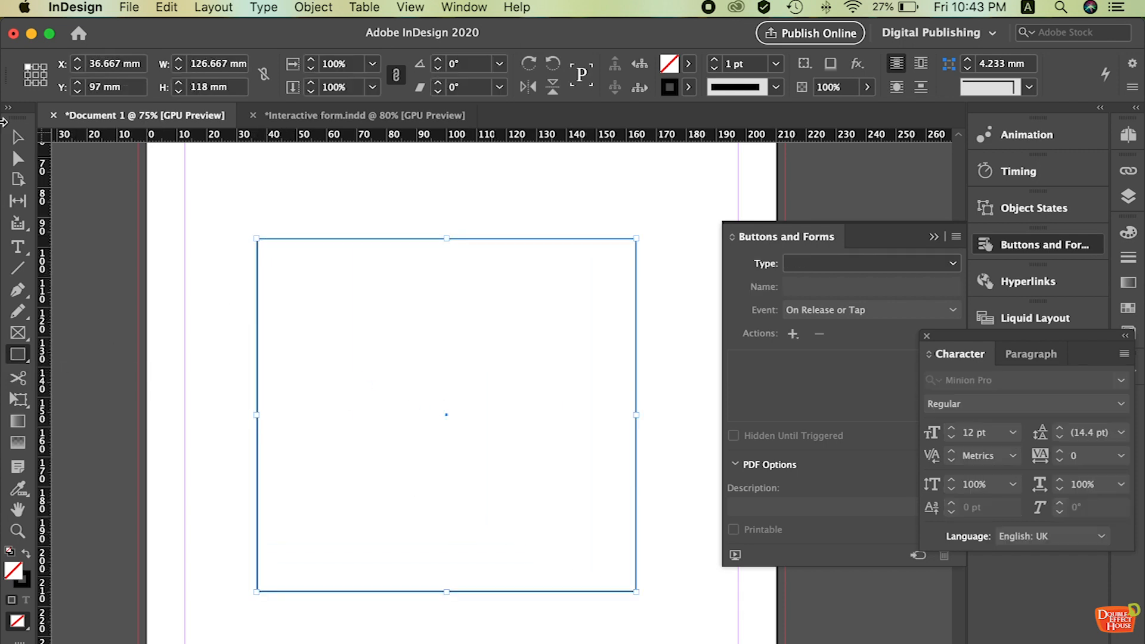
- Convert the rectangle on page 2 into a List Box form field
{"action": "key", "text": "v"}
{"action": "left_click", "coordinate": [913, 270]}
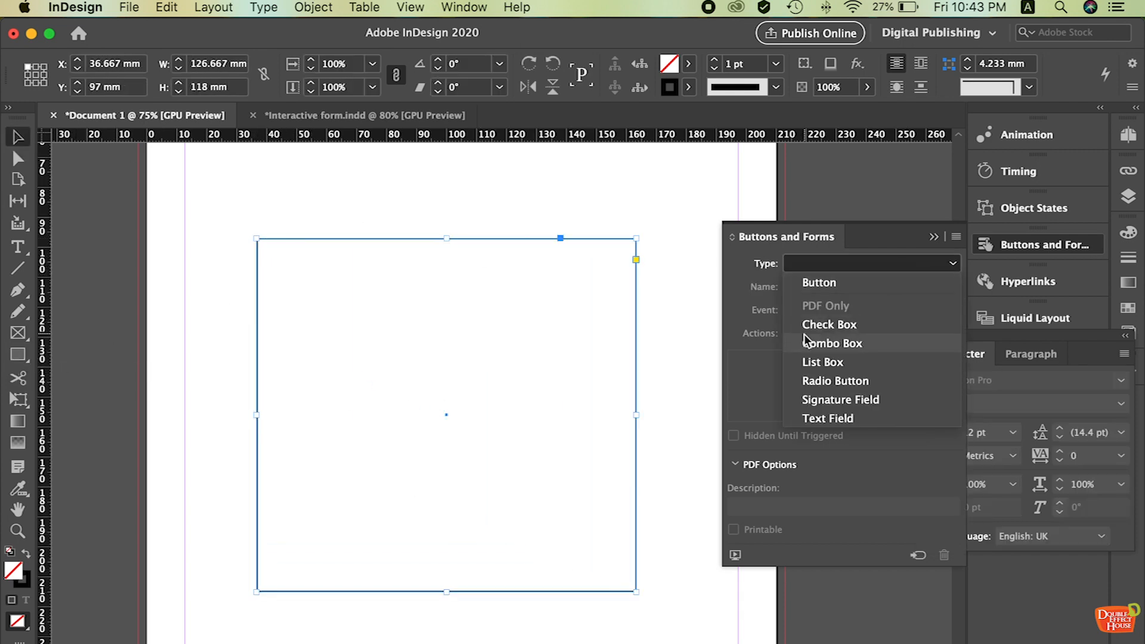
{"action": "left_click", "coordinate": [859, 364]}
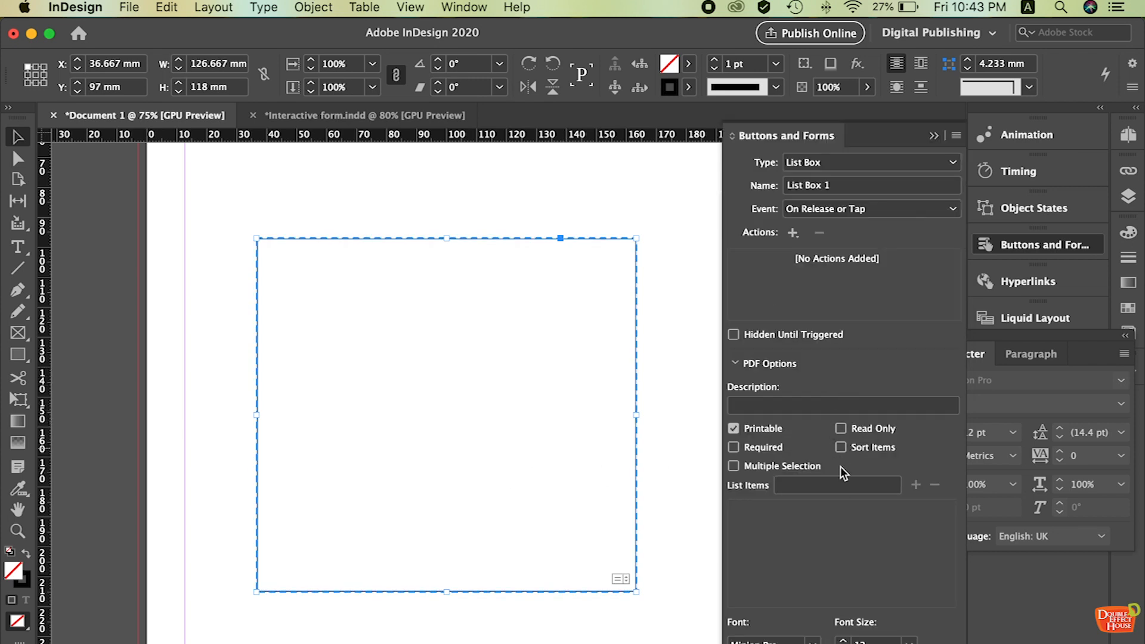
- Add the list items One, Two and Three to the list box
{"action": "left_click", "coordinate": [830, 486]}
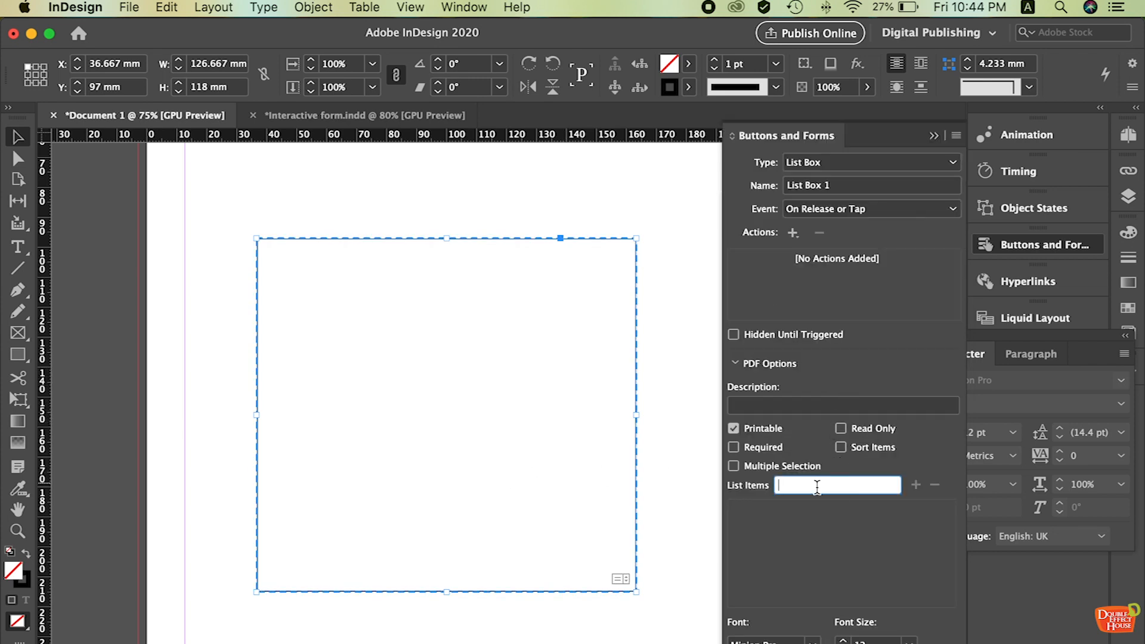
{"action": "left_click", "coordinate": [916, 485]}
{"action": "left_click", "coordinate": [823, 489]}
{"action": "key", "text": "Return"}
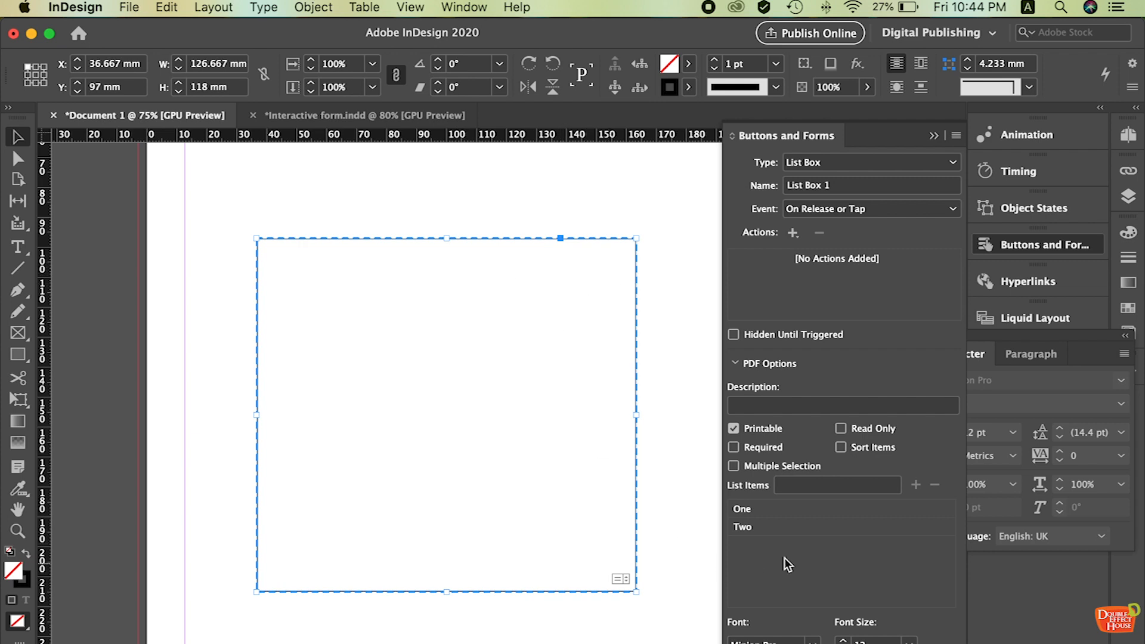
{"action": "left_click", "coordinate": [816, 489]}
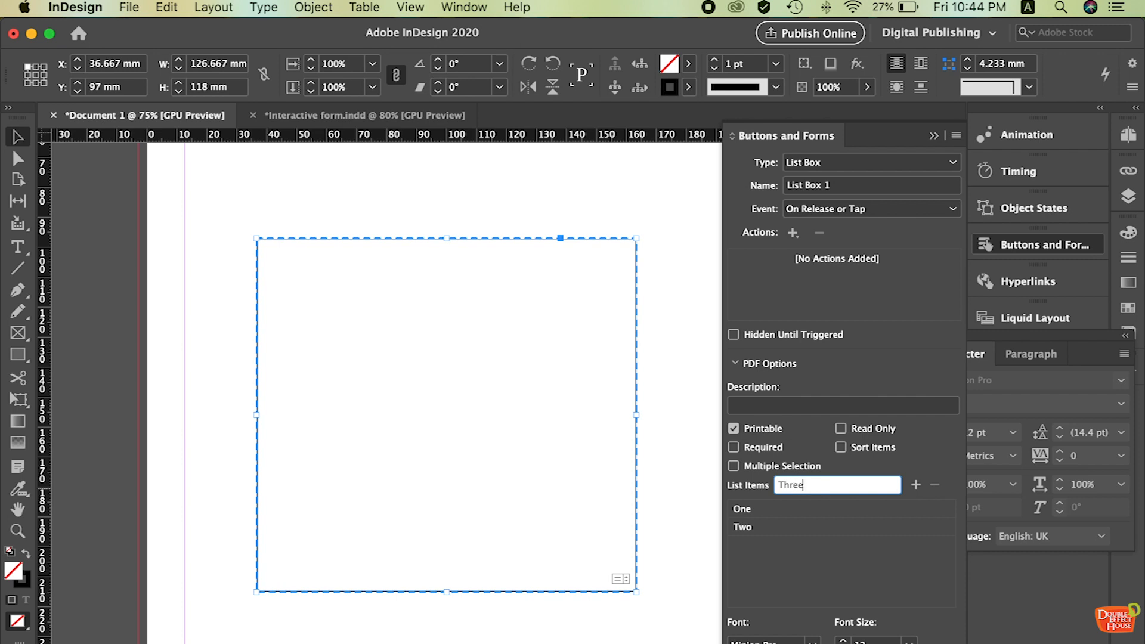
{"action": "key", "text": "Return"}
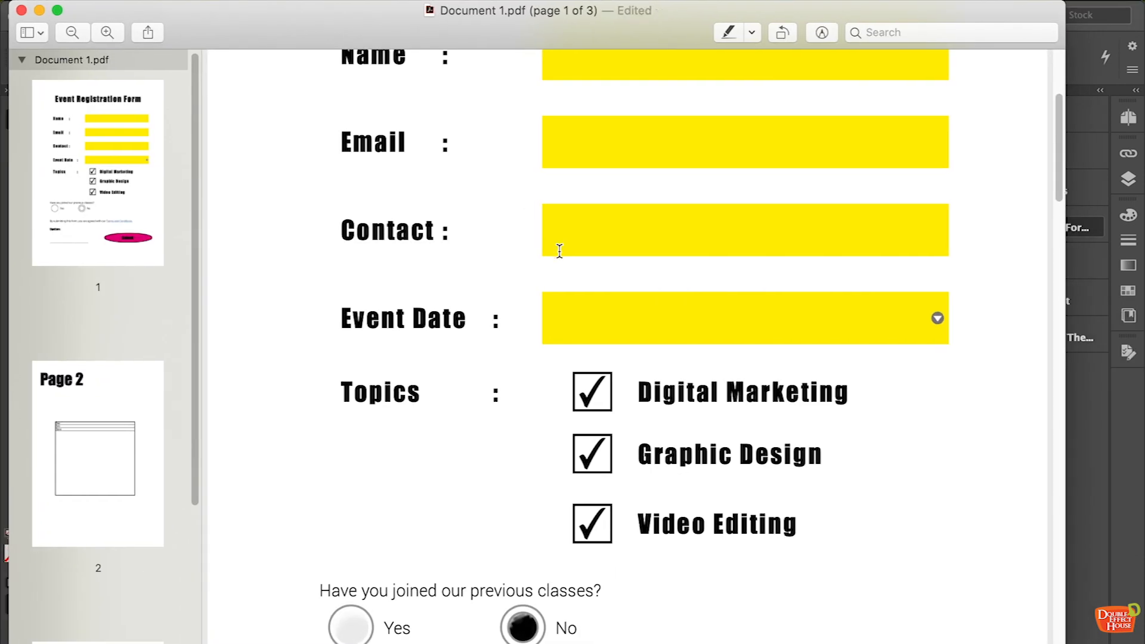
- In the exported PDF in Preview, fill Name with "djhfsagfhjgsdjhgfks", Email with "dsfdfdsf" and Contact with "fdsfdfds"
{"action": "scroll", "coordinate": [557, 248], "scroll_direction": "up", "scroll_amount": 5}
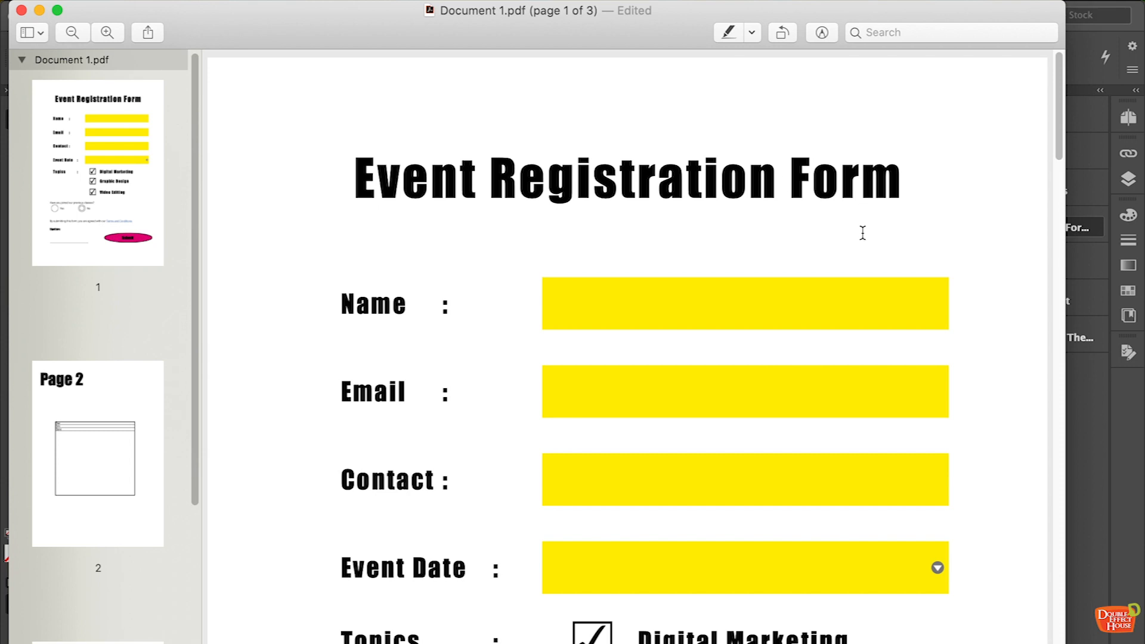
{"action": "scroll", "coordinate": [715, 274], "scroll_direction": "down", "scroll_amount": 1}
{"action": "type", "text": "djhfsagfhjgsdjhgfks"}
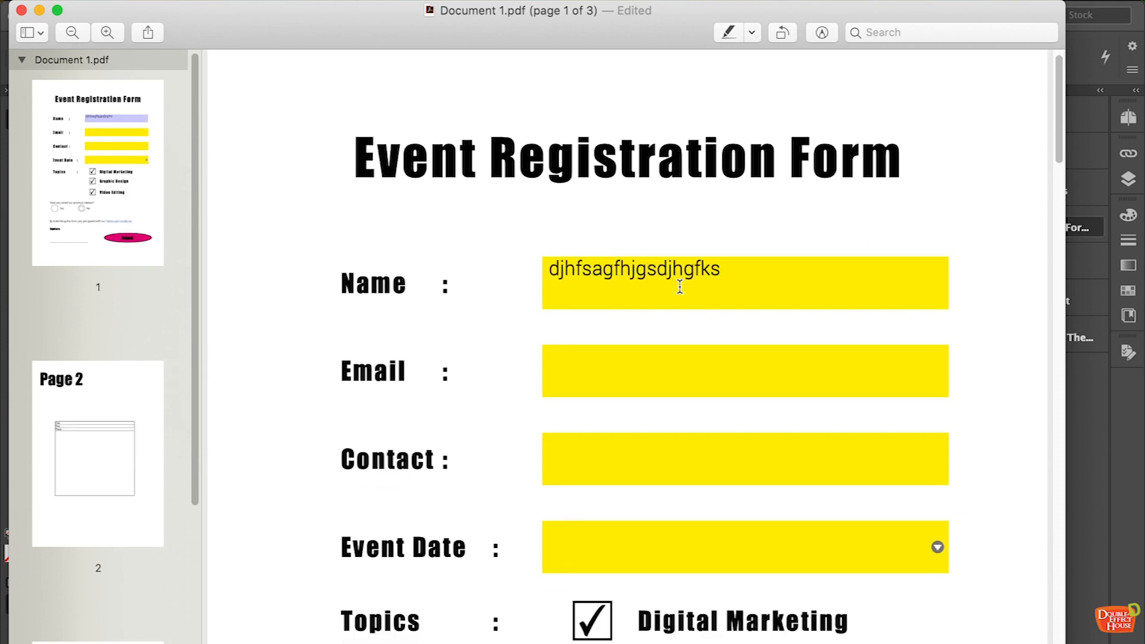
{"action": "left_click", "coordinate": [634, 376]}
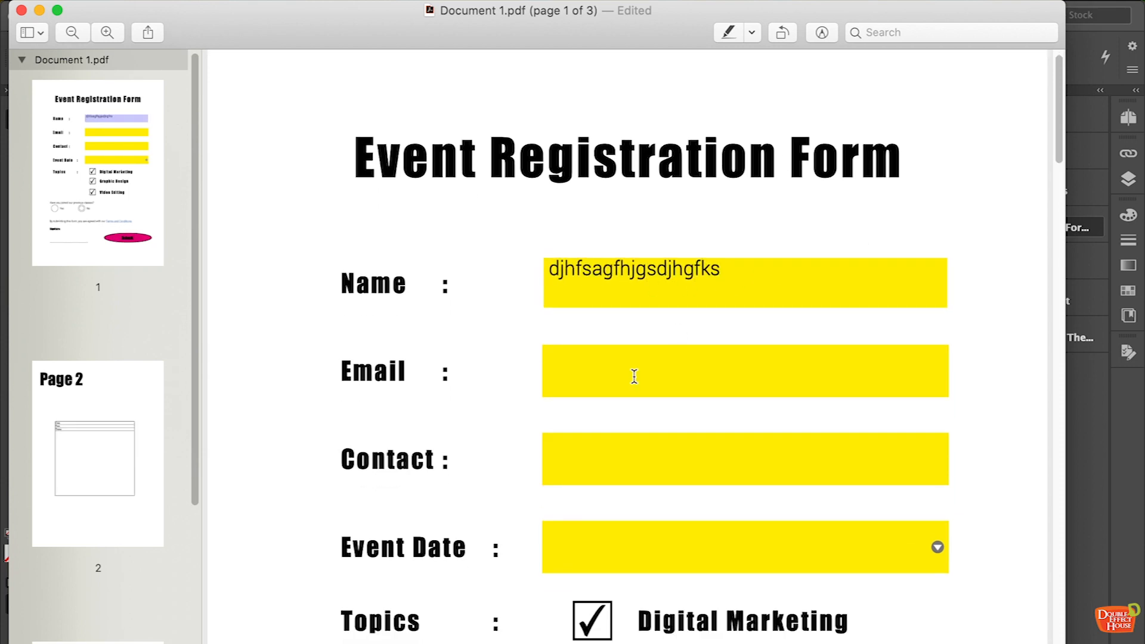
{"action": "type", "text": "dsfdfdsf"}
{"action": "left_click", "coordinate": [593, 468]}
{"action": "type", "text": "fdsfdf"}
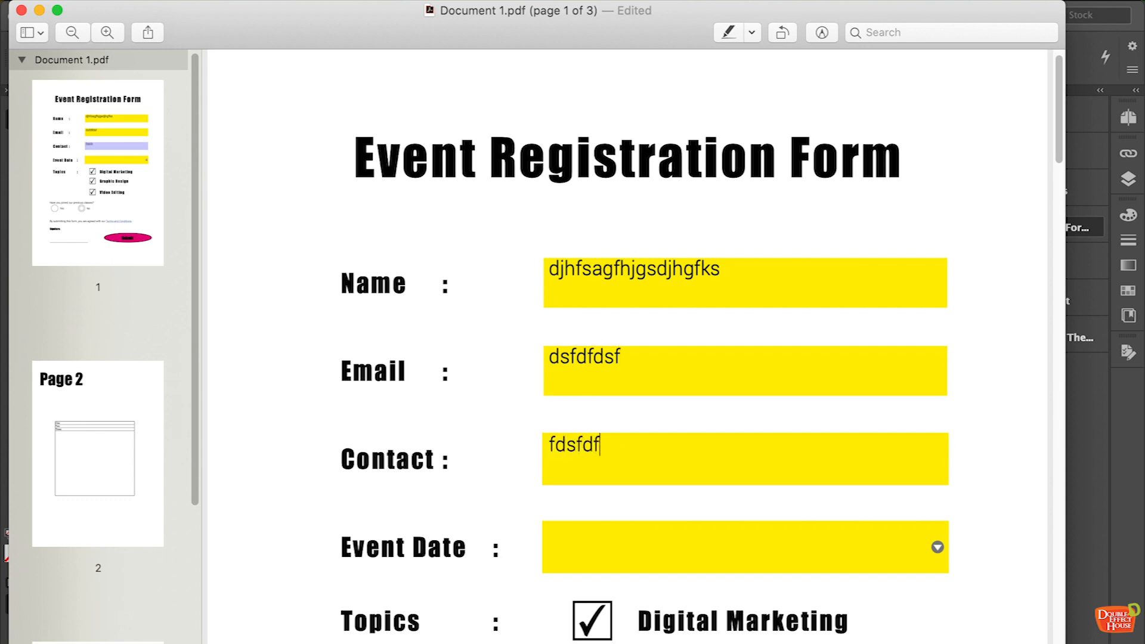
{"action": "type", "text": "ds"}
- Choose 7/4/2020 as the event date in the PDF form
{"action": "scroll", "coordinate": [752, 385], "scroll_direction": "down", "scroll_amount": 5}
{"action": "left_click", "coordinate": [937, 404]}
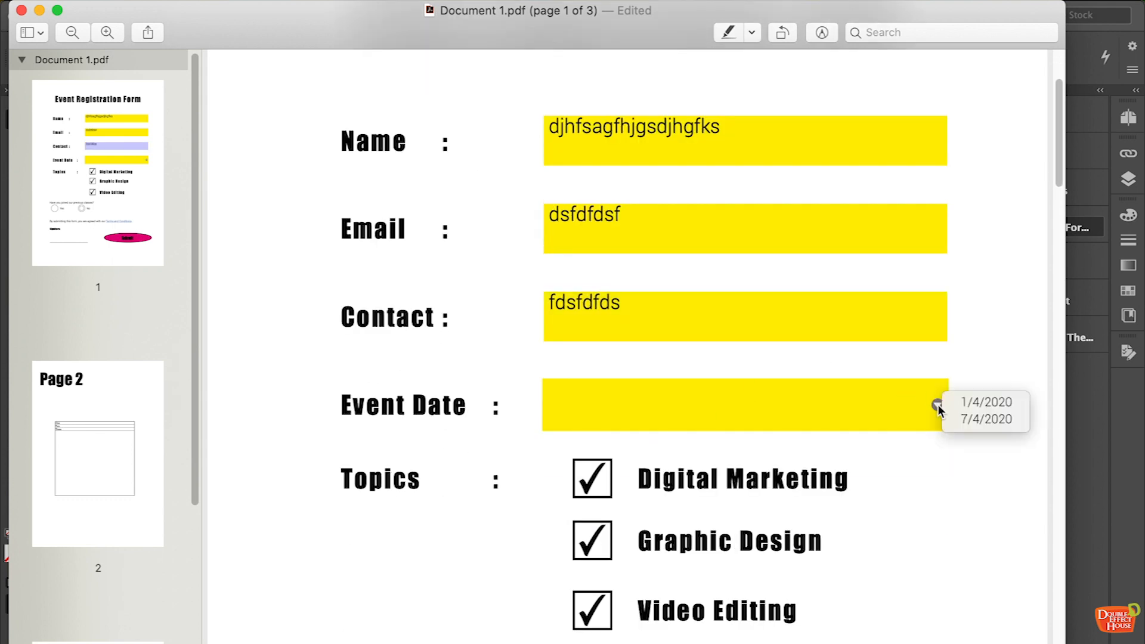
{"action": "left_click", "coordinate": [978, 429]}
- Test the previous-classes radio buttons by choosing Yes, No and Yes again
{"action": "scroll", "coordinate": [562, 454], "scroll_direction": "down", "scroll_amount": 1}
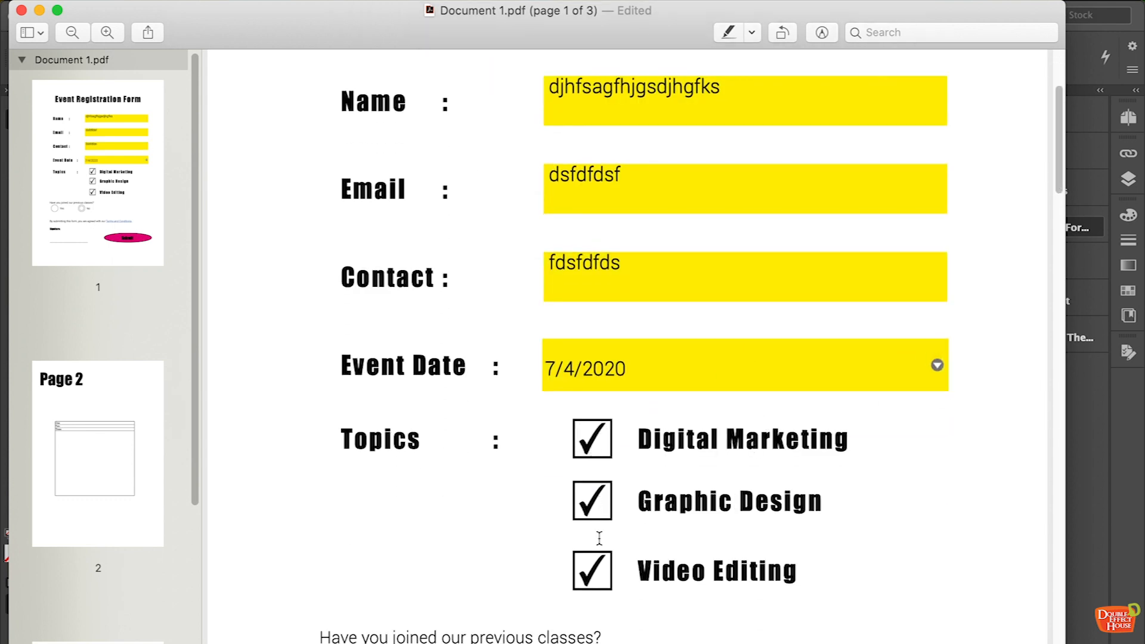
{"action": "scroll", "coordinate": [595, 531], "scroll_direction": "down", "scroll_amount": 2}
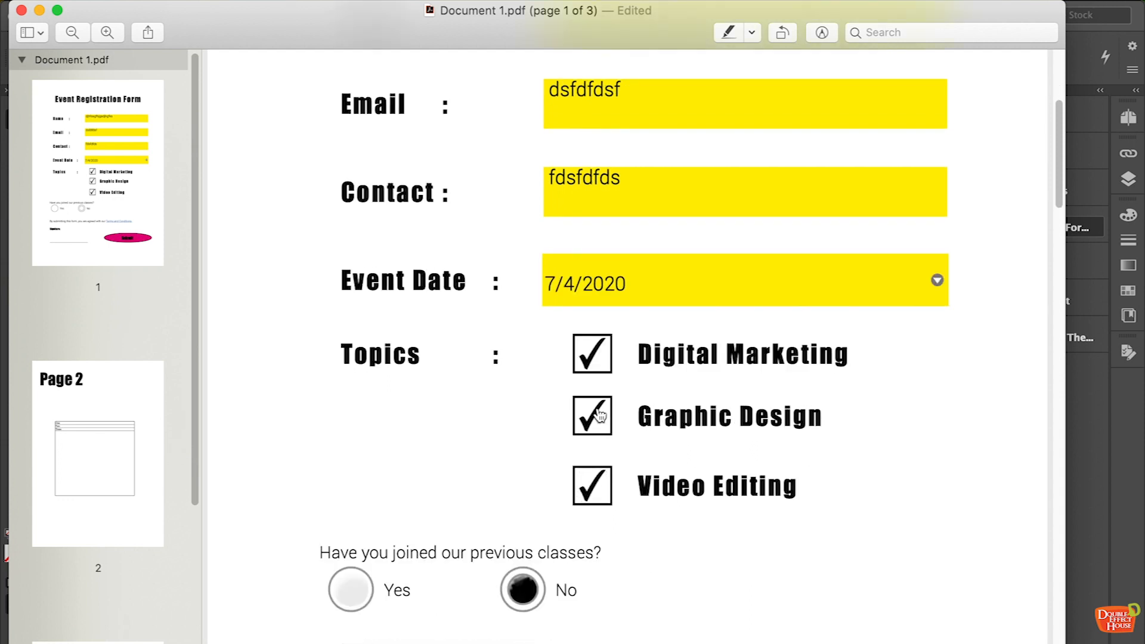
{"action": "scroll", "coordinate": [595, 392], "scroll_direction": "down", "scroll_amount": 1}
{"action": "left_click", "coordinate": [342, 560]}
{"action": "scroll", "coordinate": [538, 561], "scroll_direction": "down", "scroll_amount": 2}
{"action": "left_click", "coordinate": [528, 477]}
{"action": "left_click", "coordinate": [367, 482]}
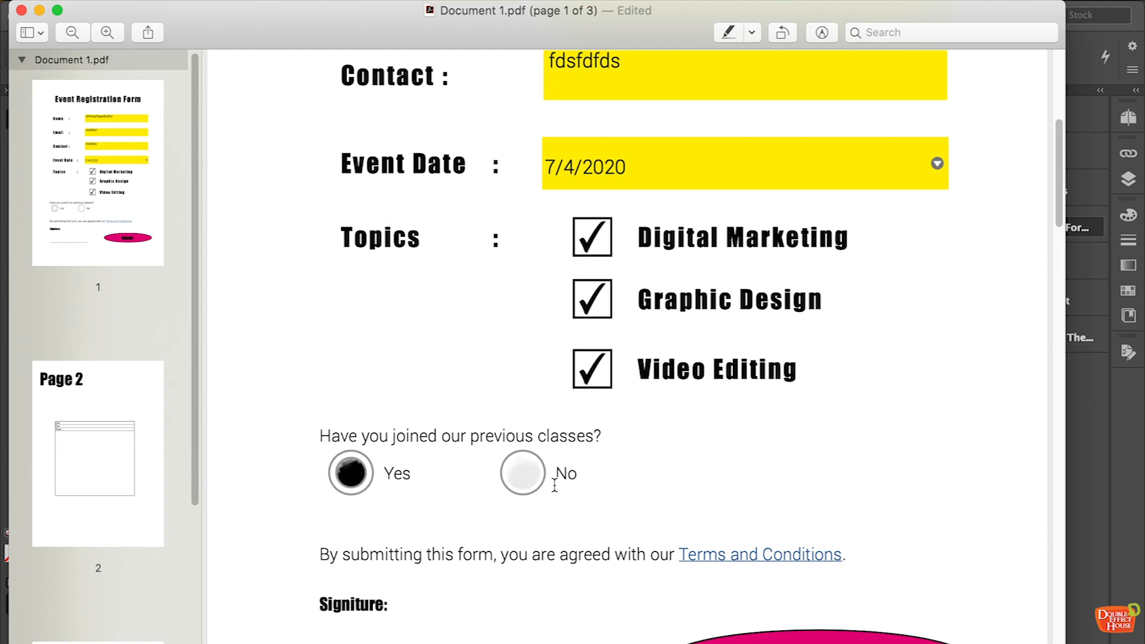
{"action": "scroll", "coordinate": [621, 491], "scroll_direction": "down", "scroll_amount": 4}
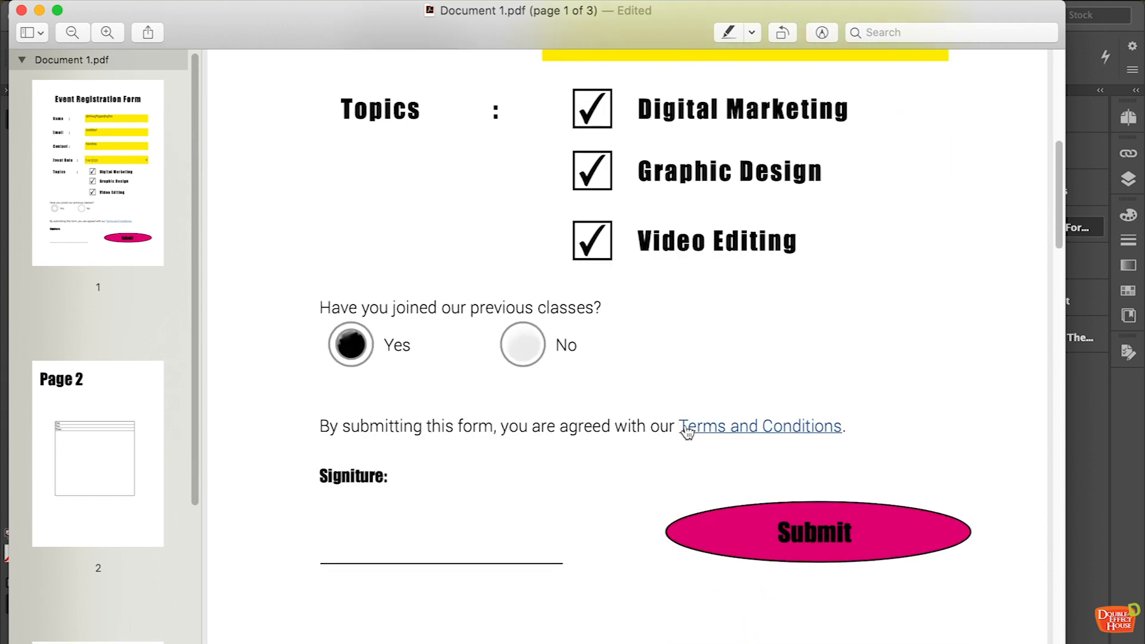